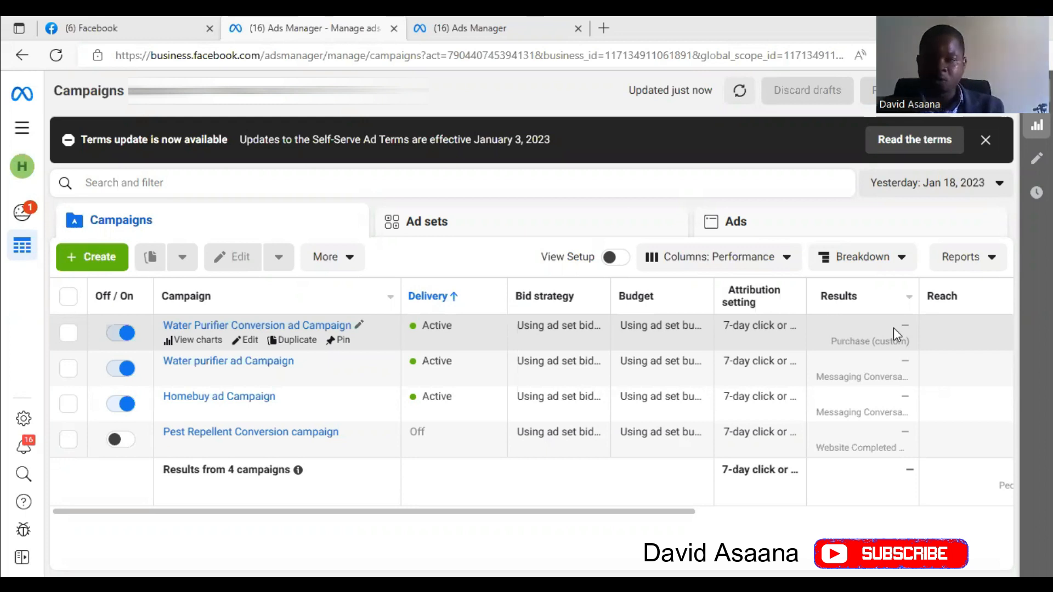
# - Locate the Ads Manager shortcut on Facebook's home page and view the ad account list in Ads Manager
pyautogui.click(117, 19)
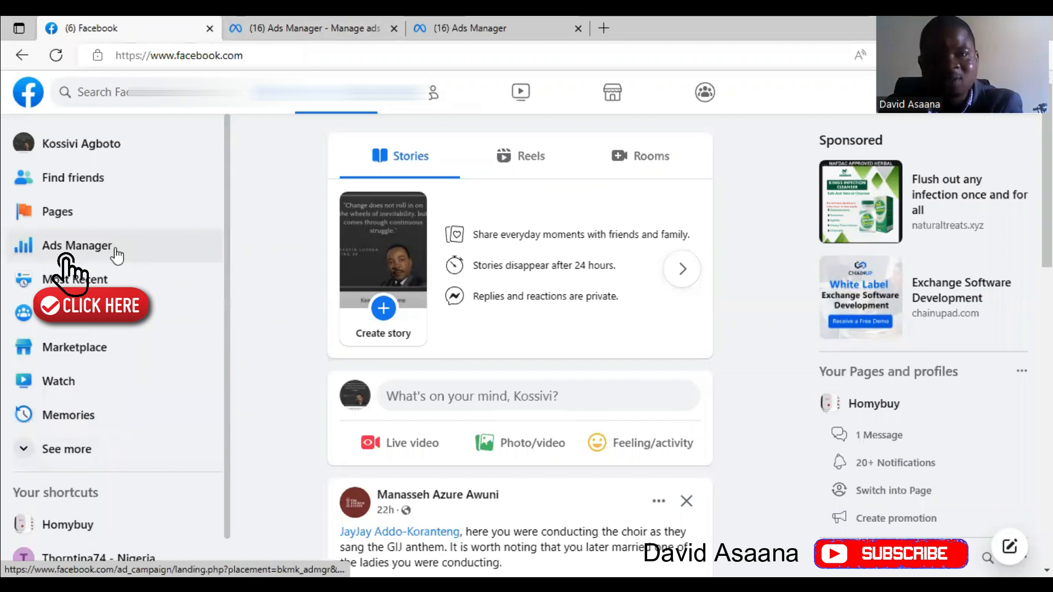
pyautogui.click(313, 24)
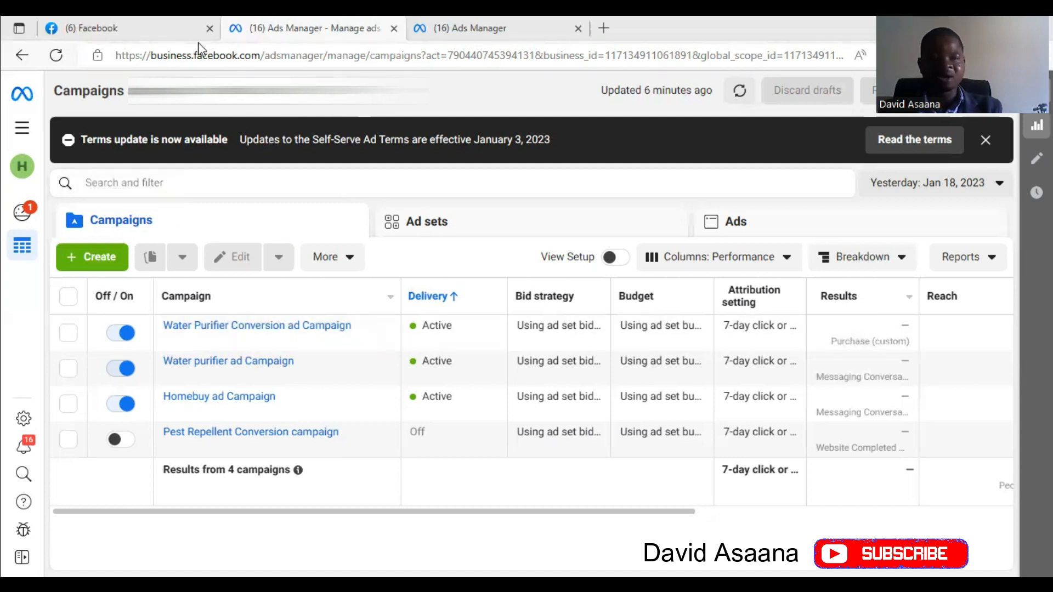
pyautogui.click(291, 102)
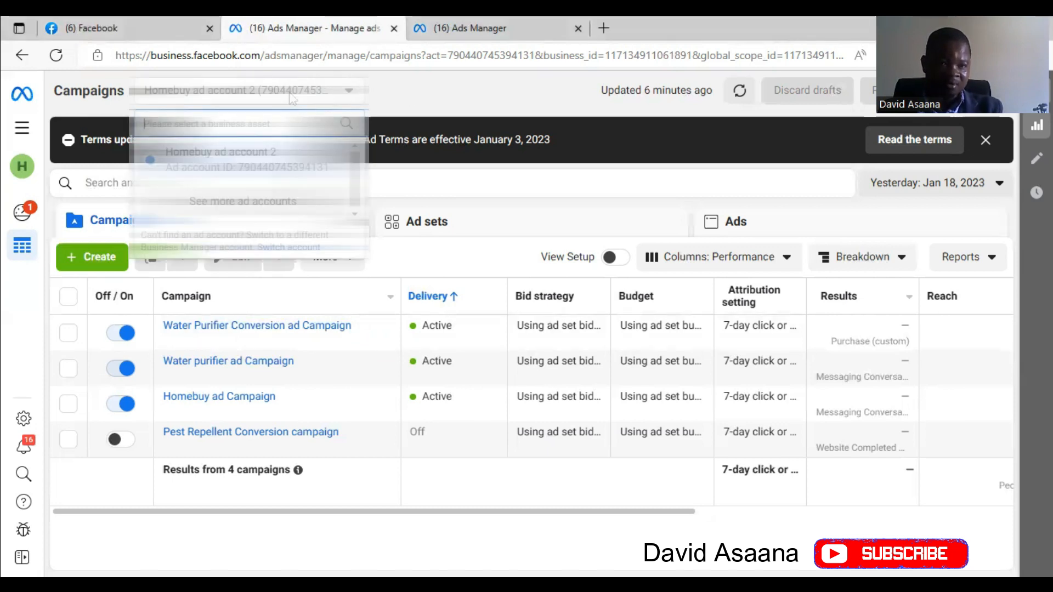
pyautogui.click(429, 84)
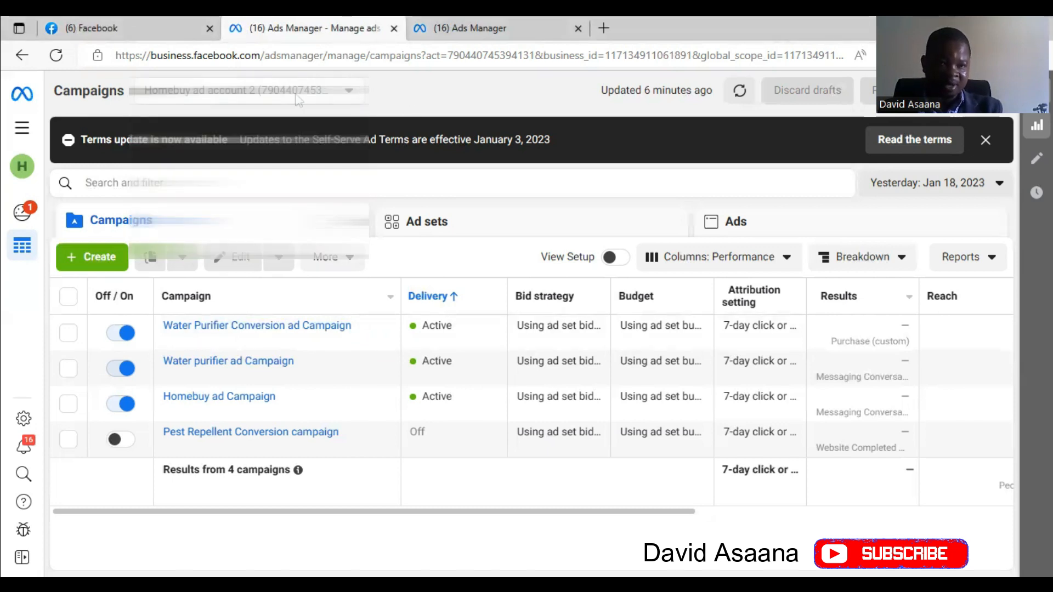
pyautogui.click(362, 92)
pyautogui.click(285, 204)
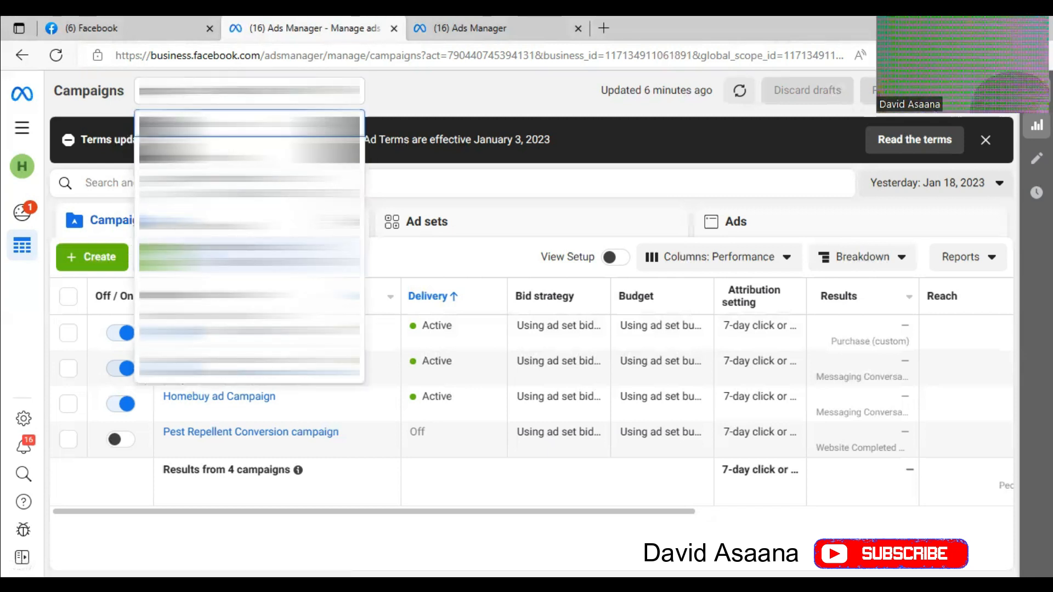
pyautogui.click(383, 97)
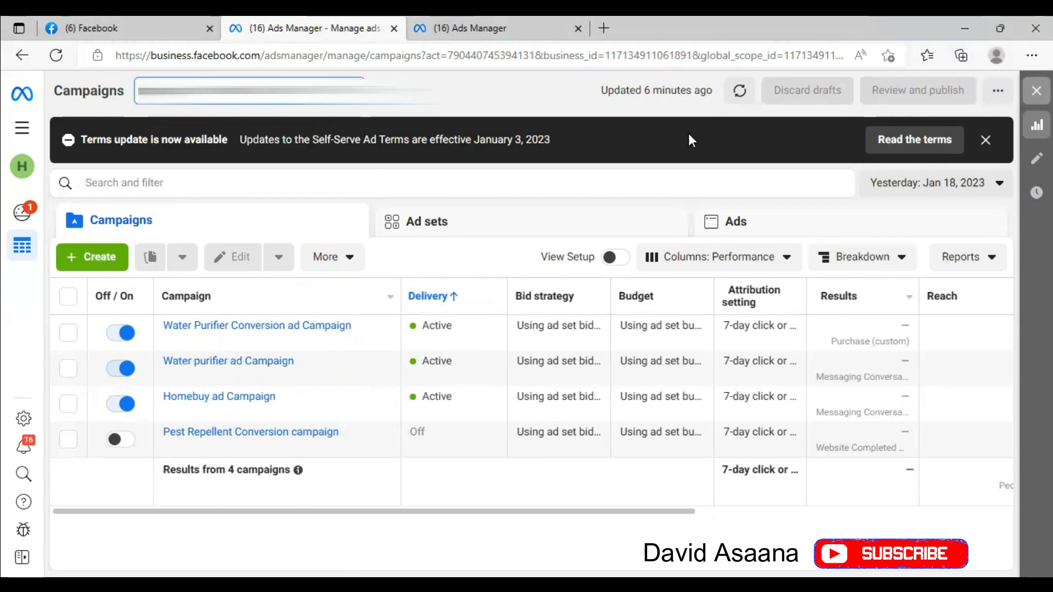
# - Start creating a new campaign with Sales as its objective
pyautogui.click(104, 262)
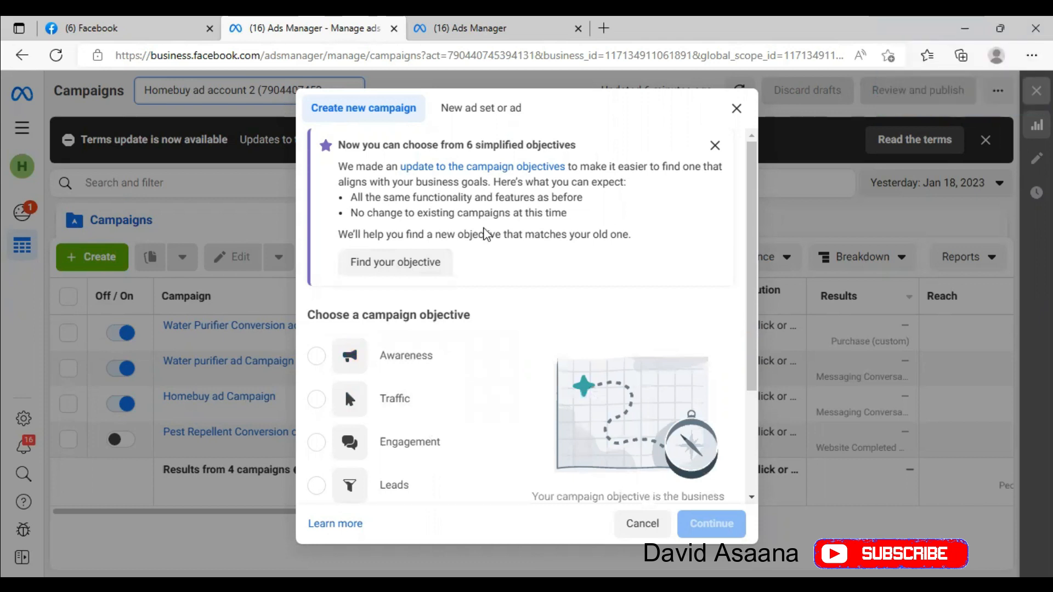
pyautogui.scroll(-3, 481, 239)
pyautogui.scroll(1, 437, 224)
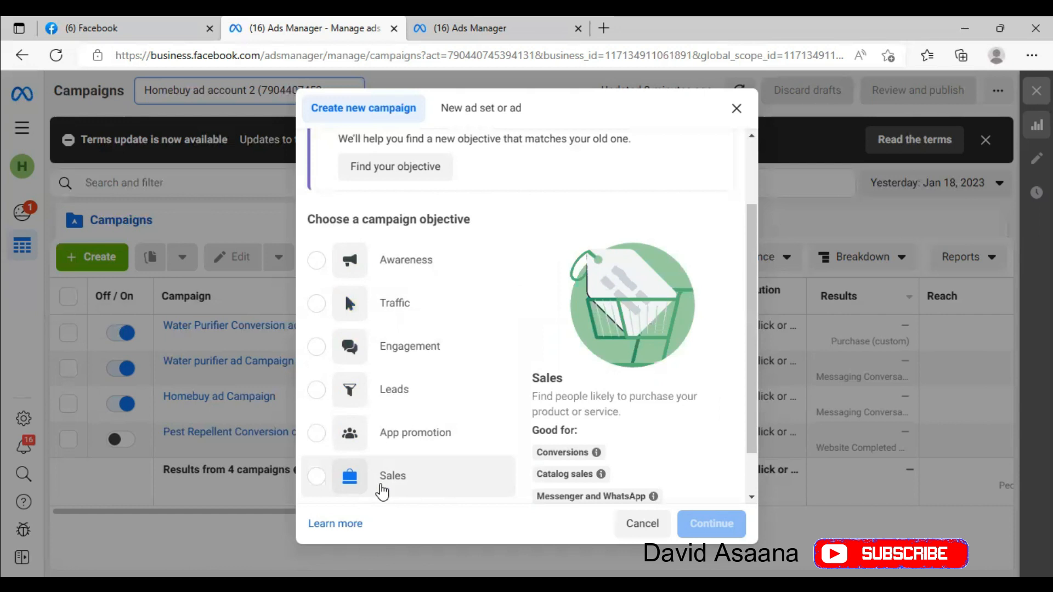
pyautogui.click(382, 492)
pyautogui.click(712, 524)
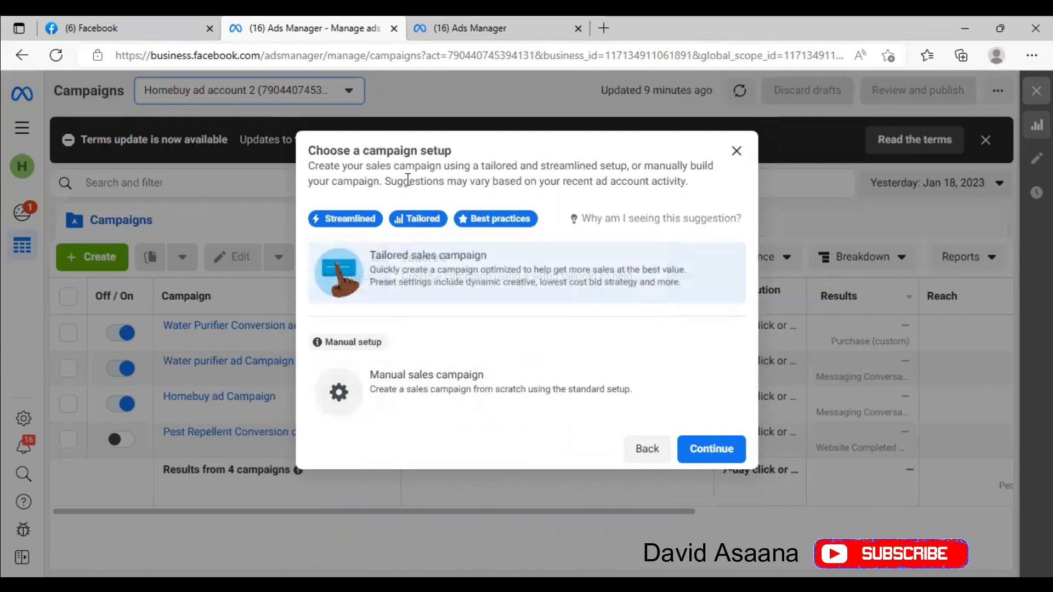
# - Choose the Manual sales campaign setup and continue to the campaign draft
pyautogui.moveTo(493, 219)
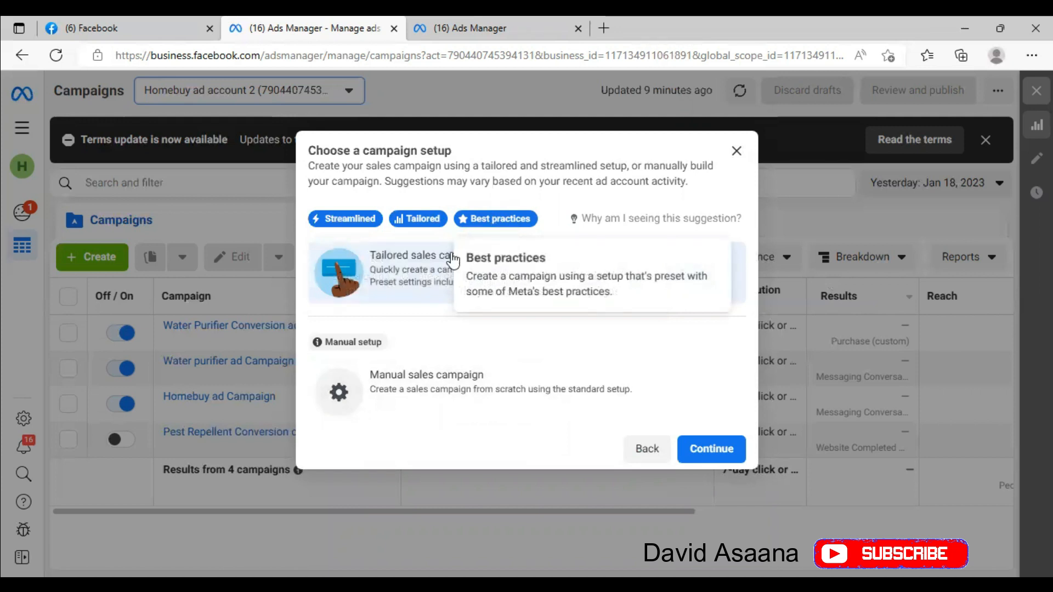
pyautogui.click(336, 417)
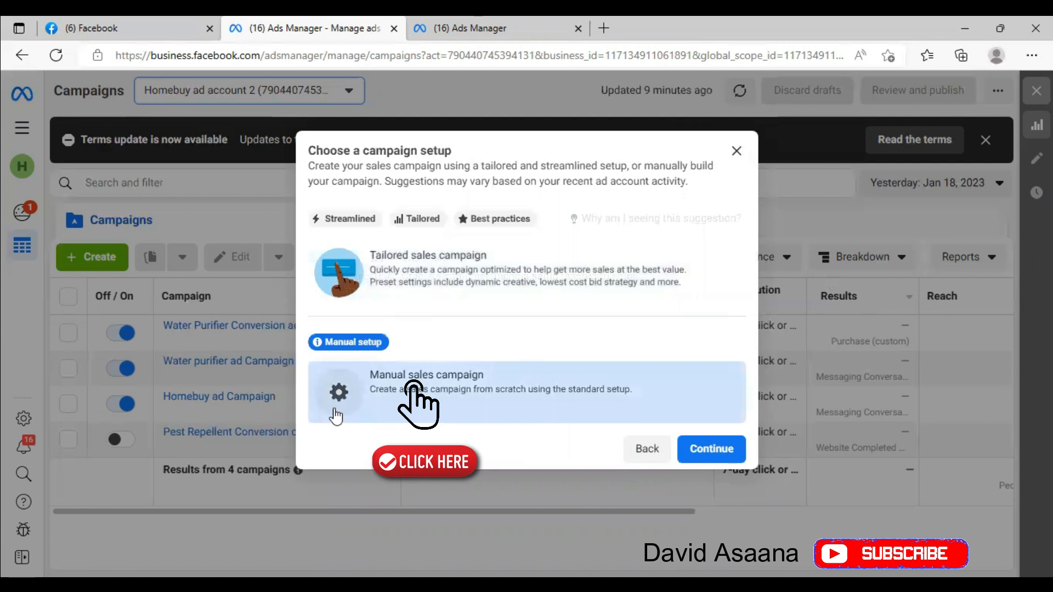
pyautogui.click(696, 454)
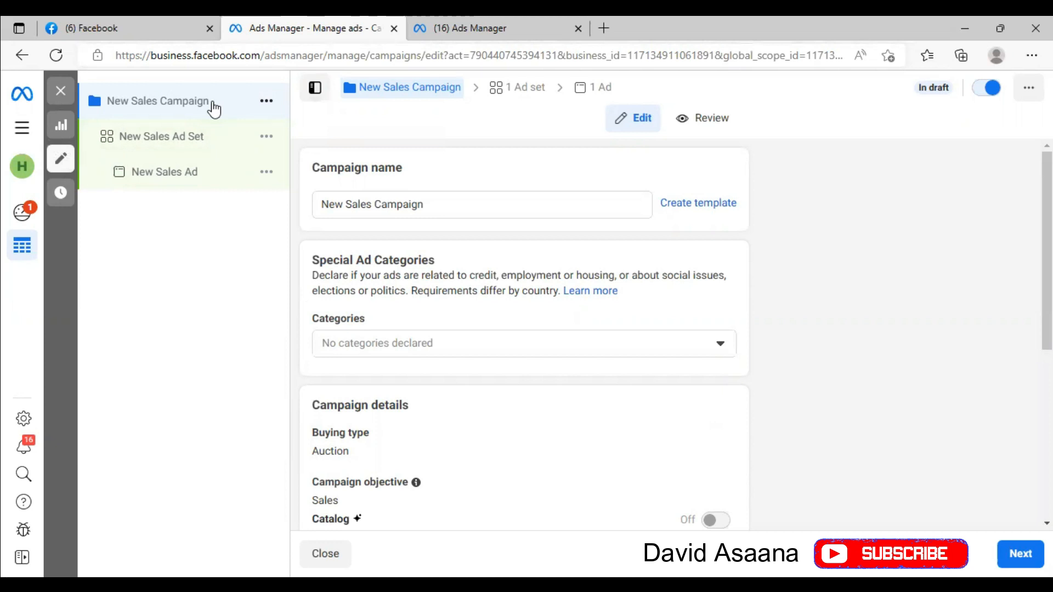
# - Review the draft campaign's details, A/B test and Advantage campaign budget options, and continue to the ad set
pyautogui.scroll(-4, 446, 230)
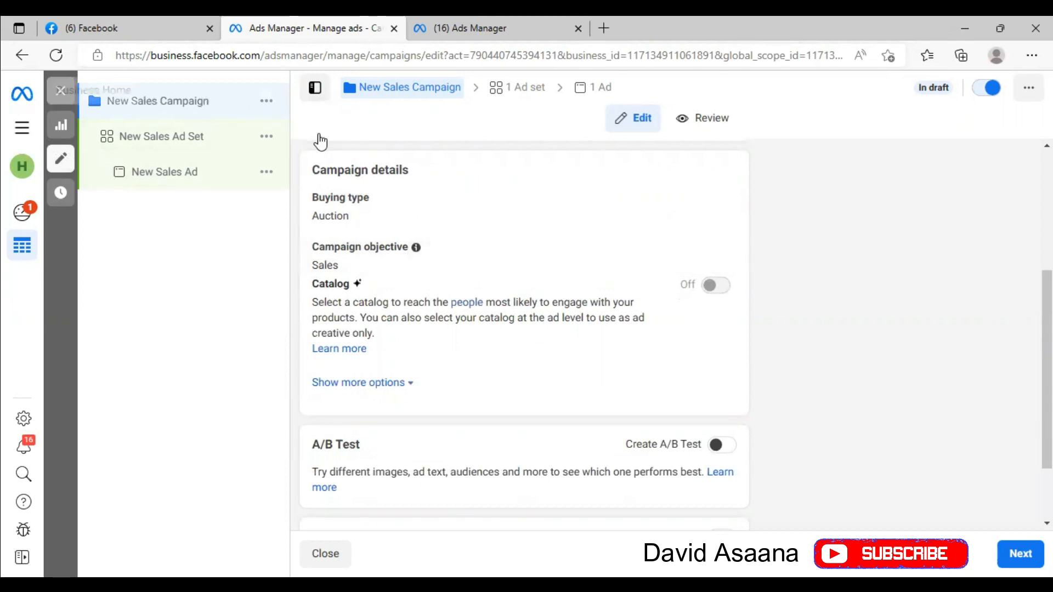
pyautogui.scroll(-2, 447, 221)
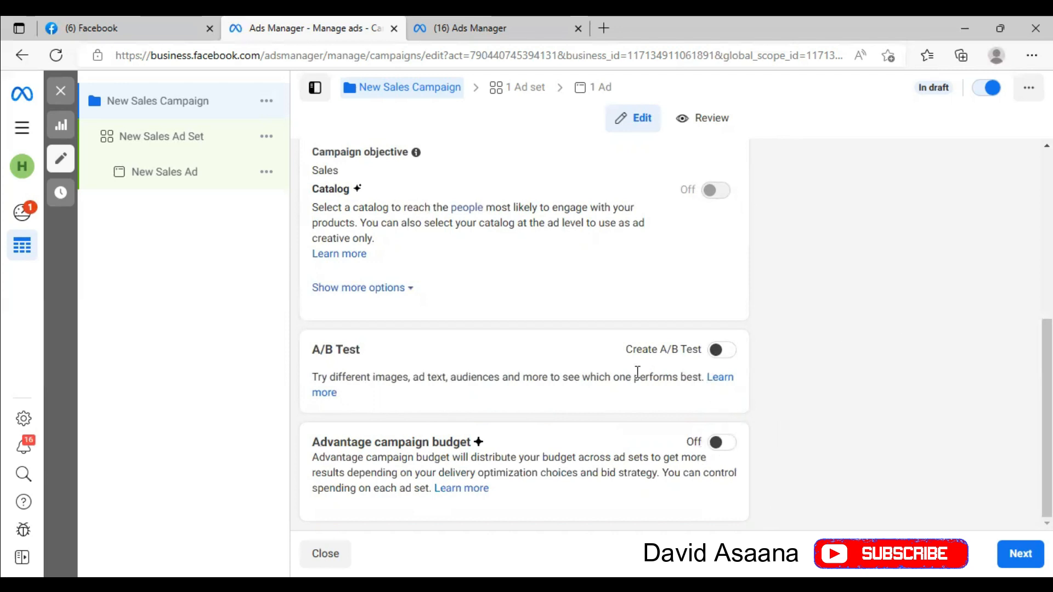
pyautogui.click(1020, 554)
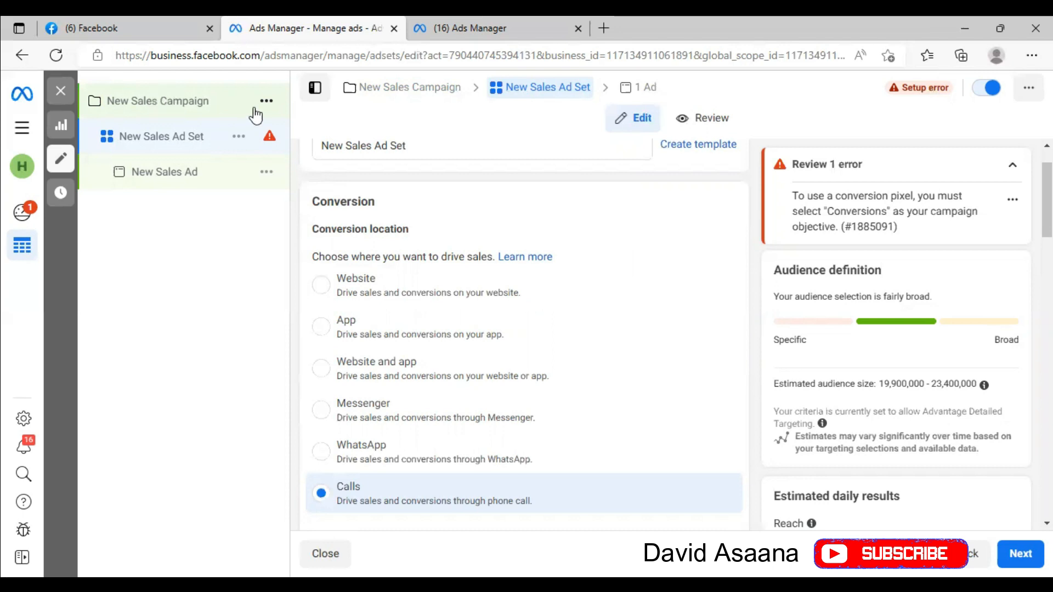
# - Return to the campaign level and rename the campaign to "Water Purifier Campaign", correcting the spelling of the first word
pyautogui.click(147, 104)
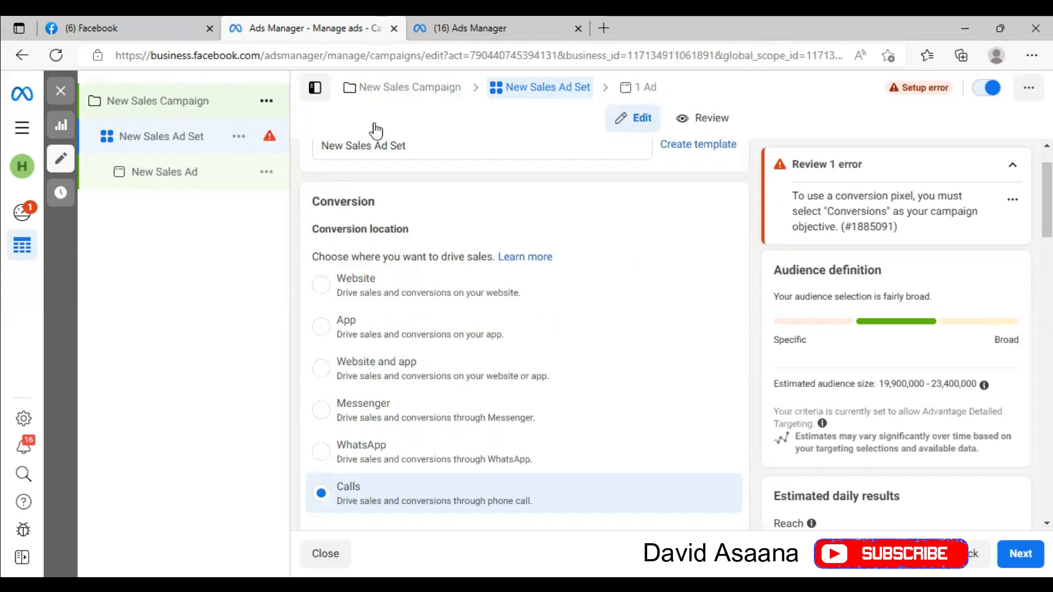
pyautogui.click(373, 209)
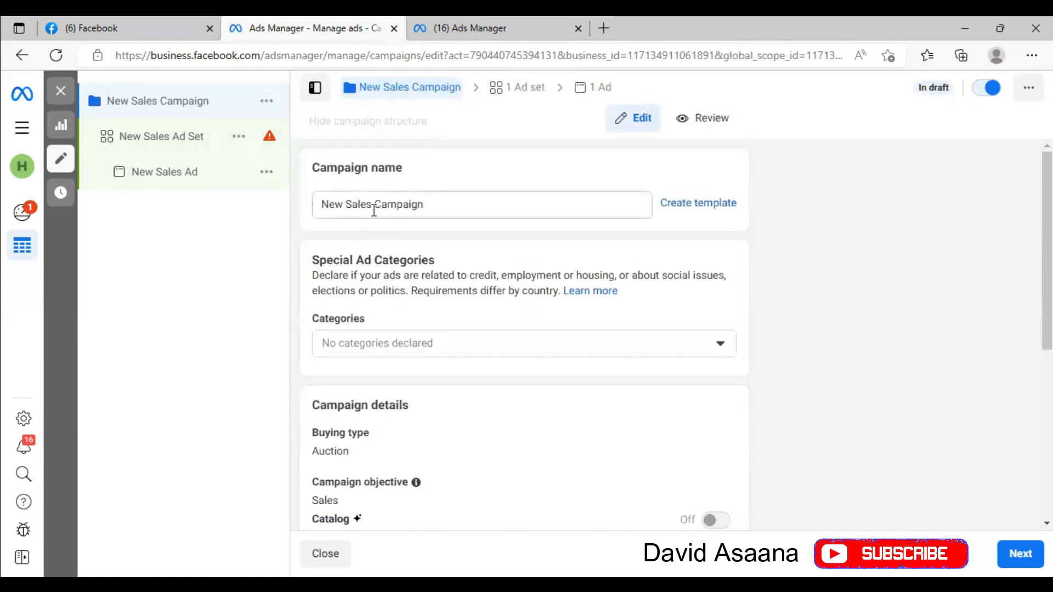
pyautogui.press('BackSpace')
pyautogui.press('BackSpace')
pyautogui.press('BackSpace')
pyautogui.press('BackSpace')
pyautogui.press('BackSpace')
pyautogui.press('BackSpace')
pyautogui.press('BackSpace')
pyautogui.press('BackSpace')
pyautogui.press('BackSpace')
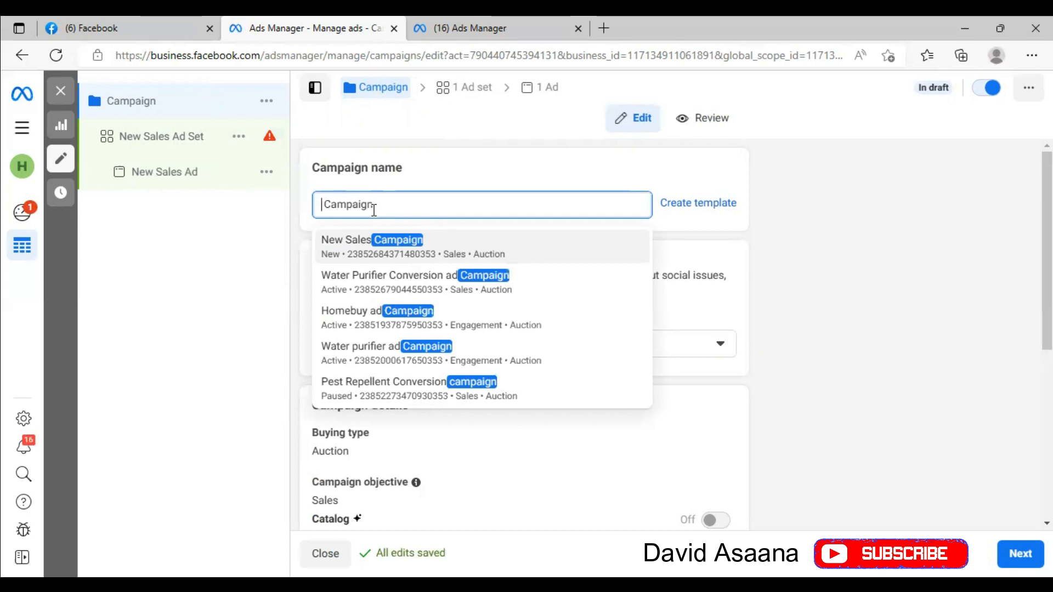
pyautogui.write('S')
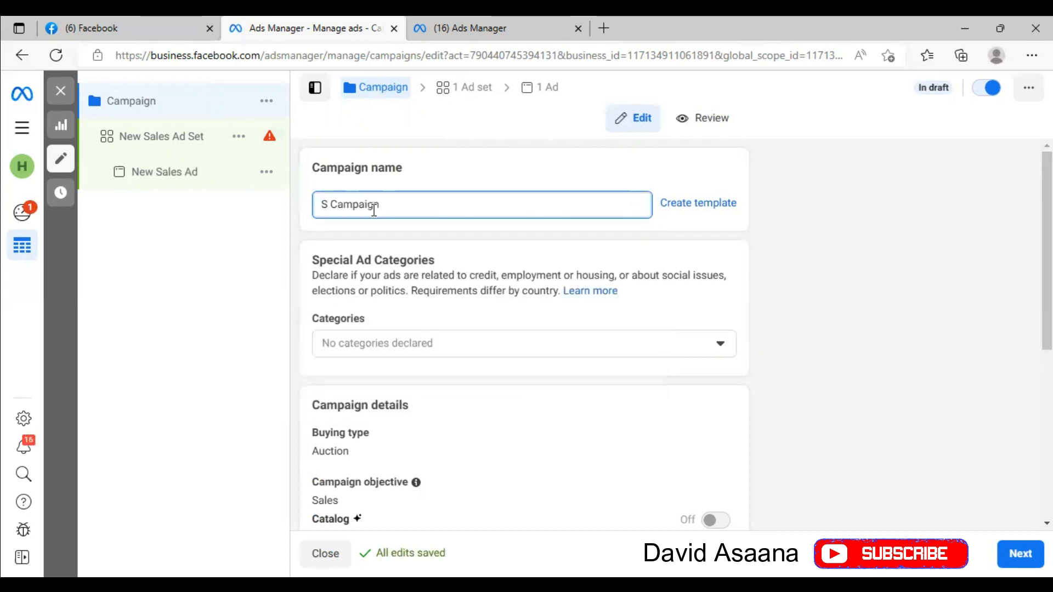
pyautogui.press('BackSpace')
pyautogui.press('BackSpace')
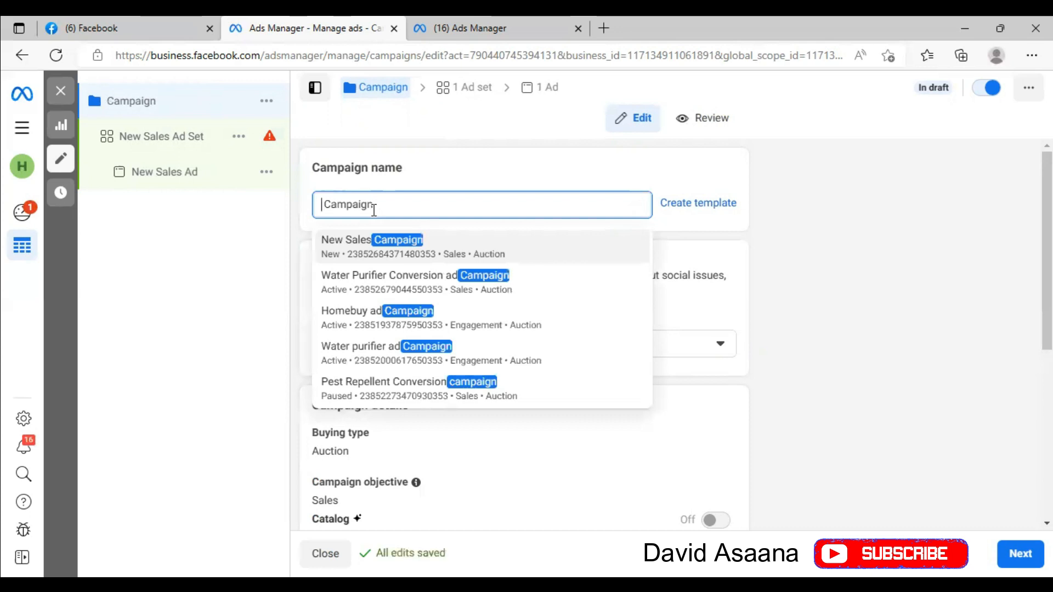
pyautogui.write('Watre')
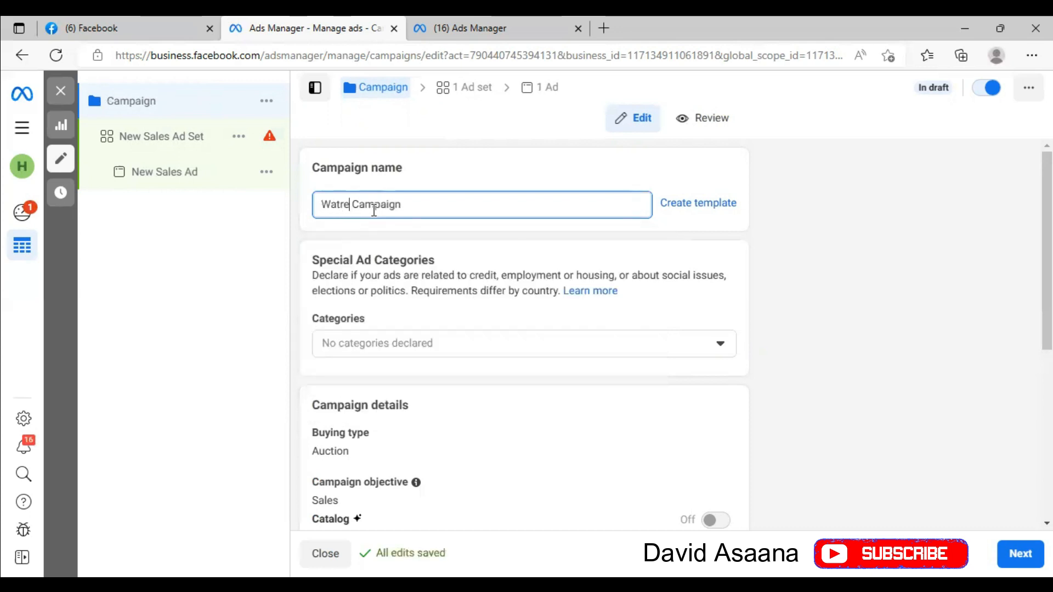
pyautogui.write(' P')
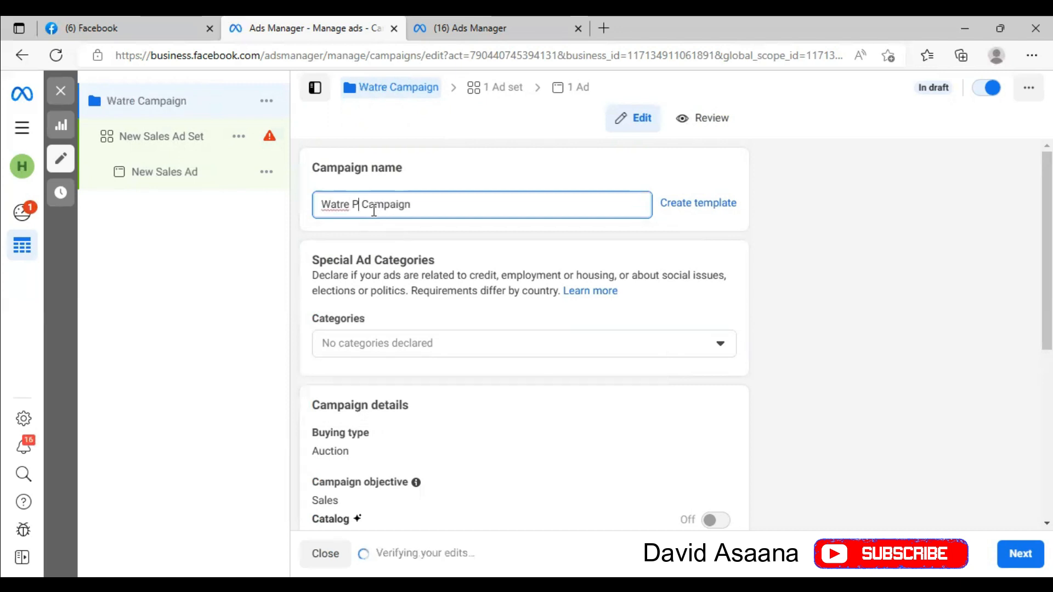
pyautogui.write('urif')
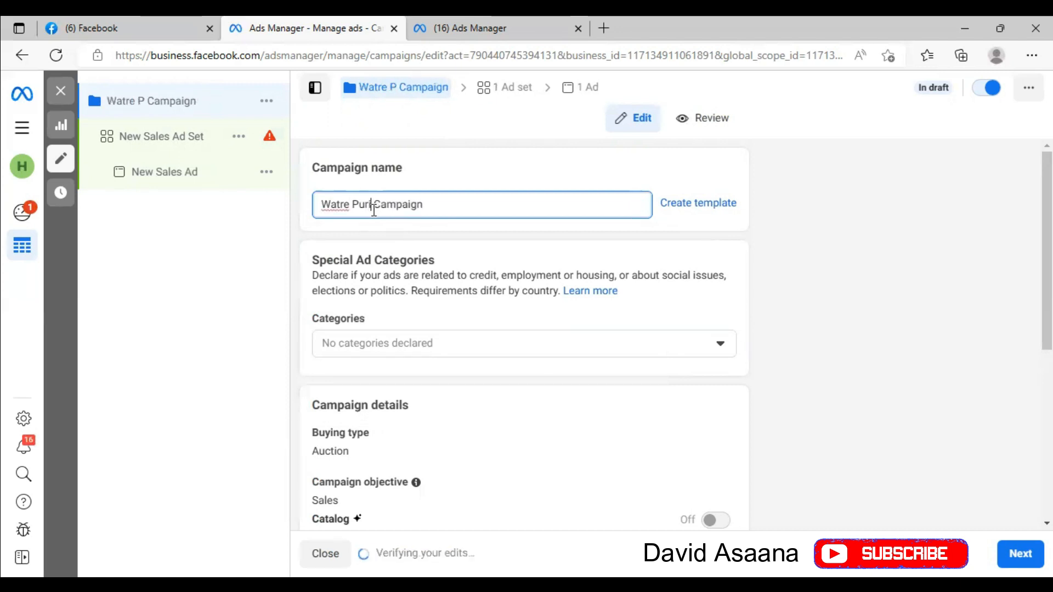
pyautogui.write('ier')
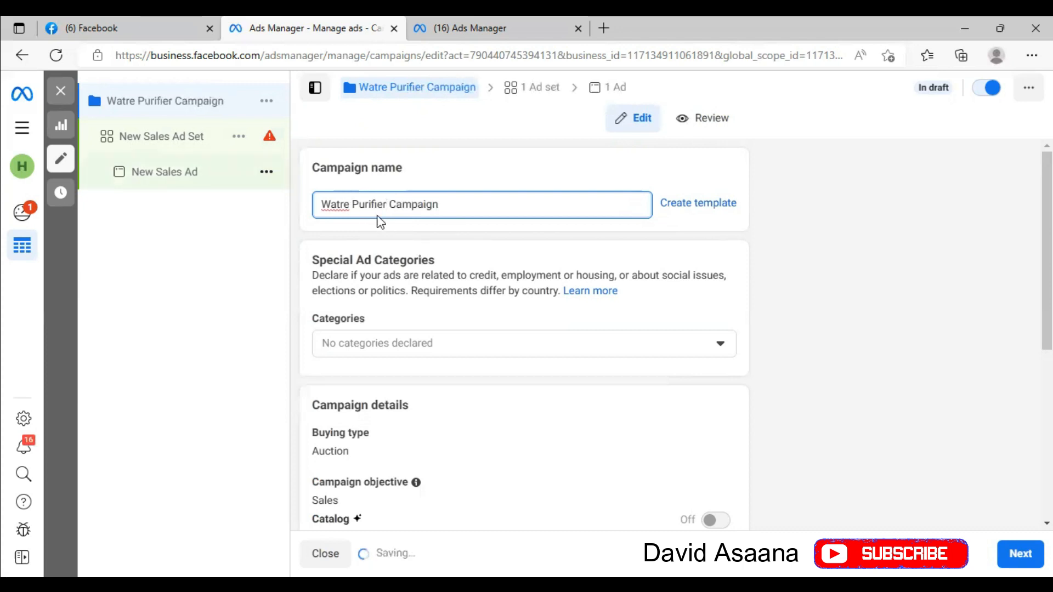
pyautogui.click(334, 207)
pyautogui.rightClick(335, 207)
pyautogui.moveTo(324, 219)
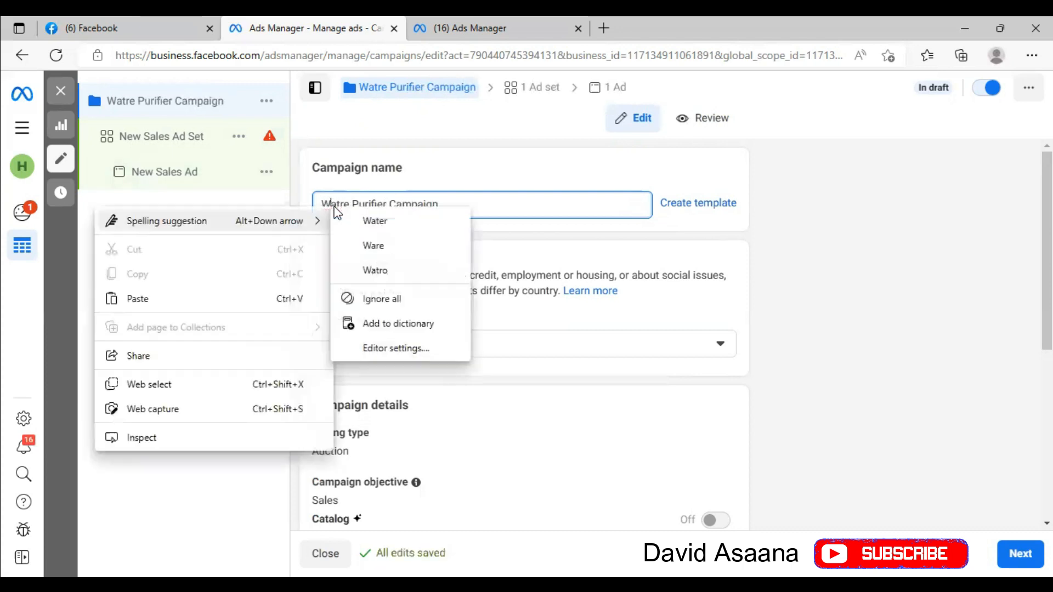
pyautogui.click(439, 222)
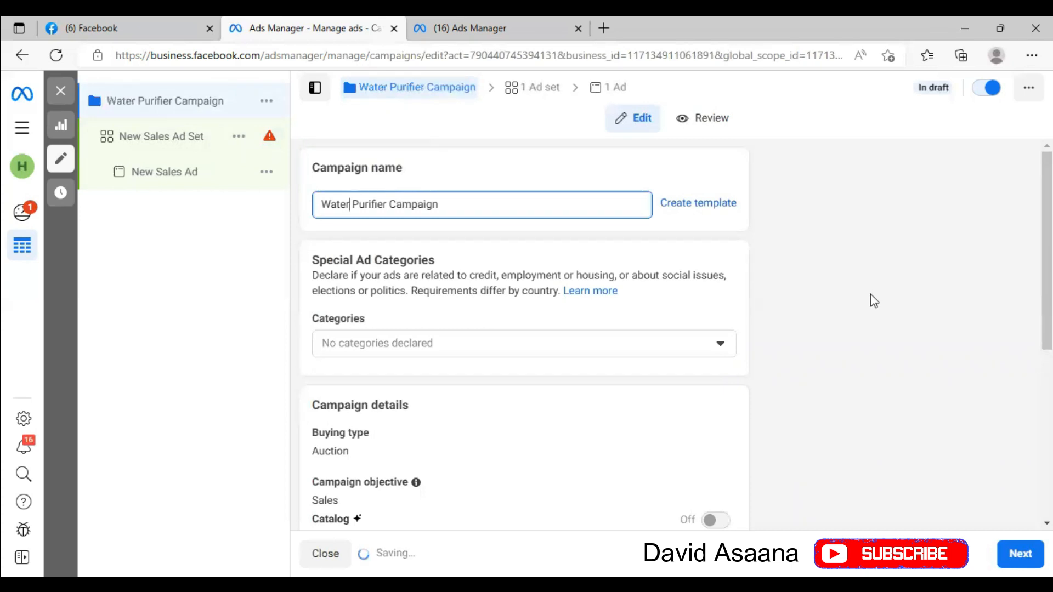
# - Proceed to the ad set and set its conversion location to Website
pyautogui.click(1020, 554)
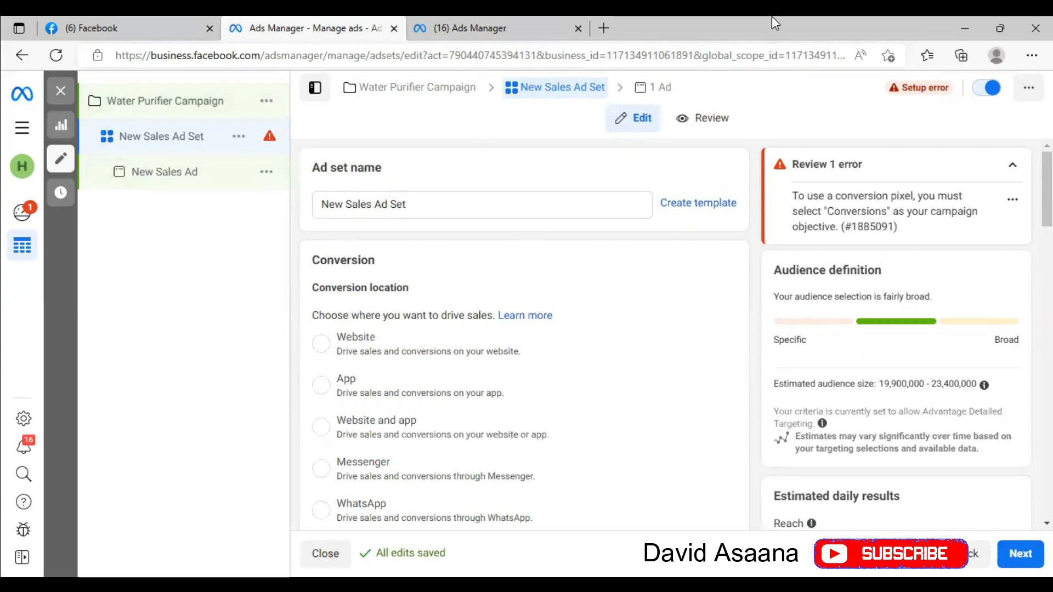
pyautogui.scroll(-5, 765, 251)
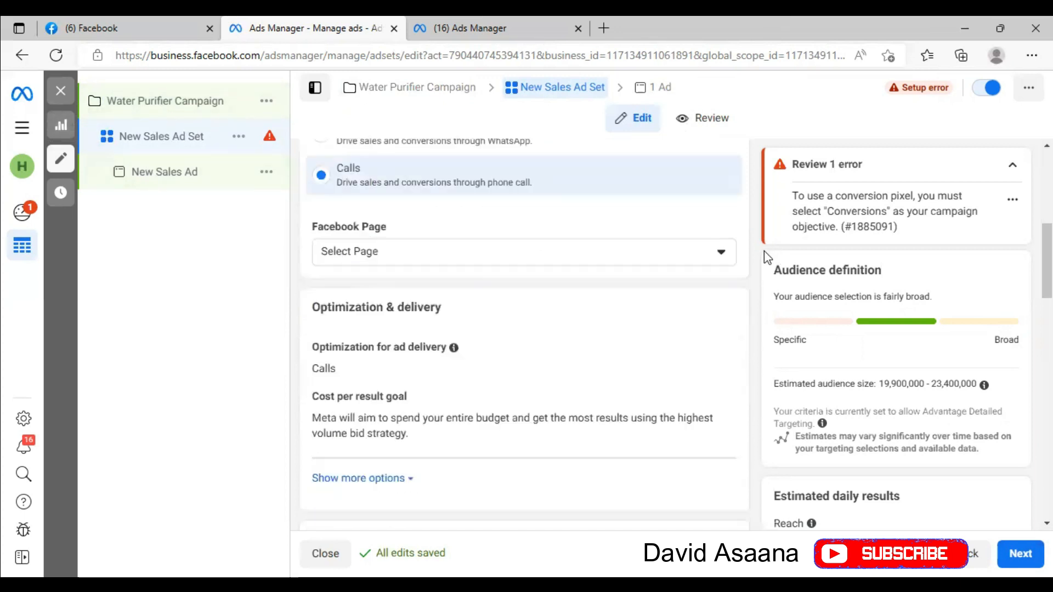
pyautogui.scroll(8, 710, 254)
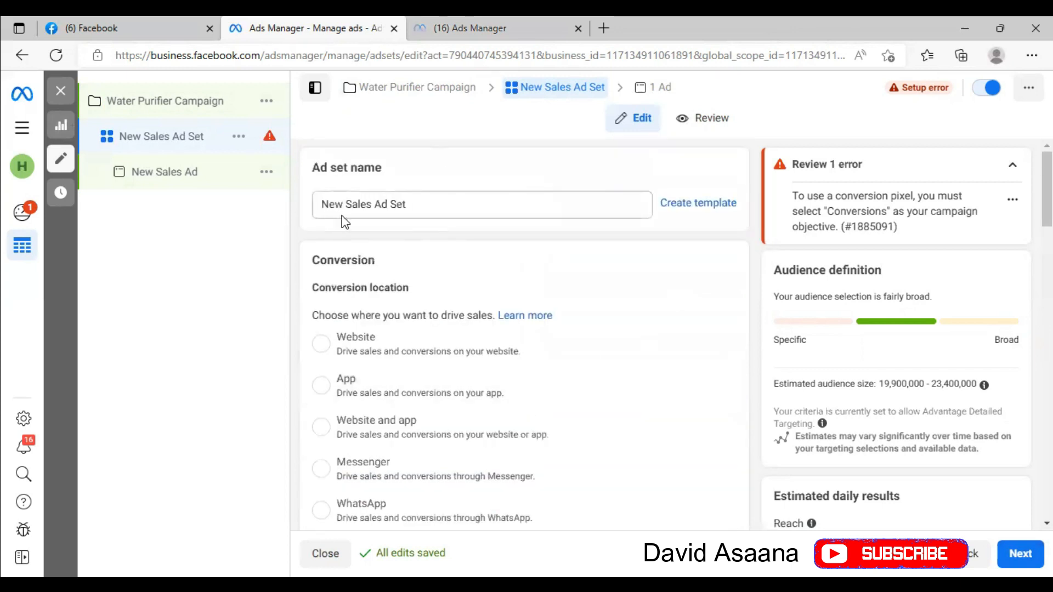
pyautogui.scroll(-5, 434, 254)
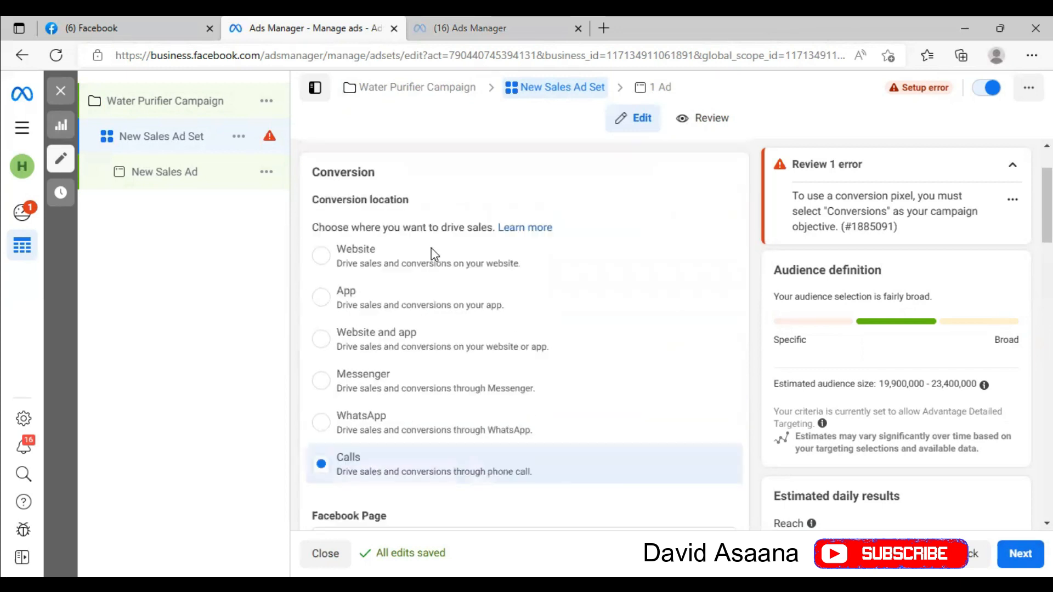
pyautogui.scroll(2, 496, 291)
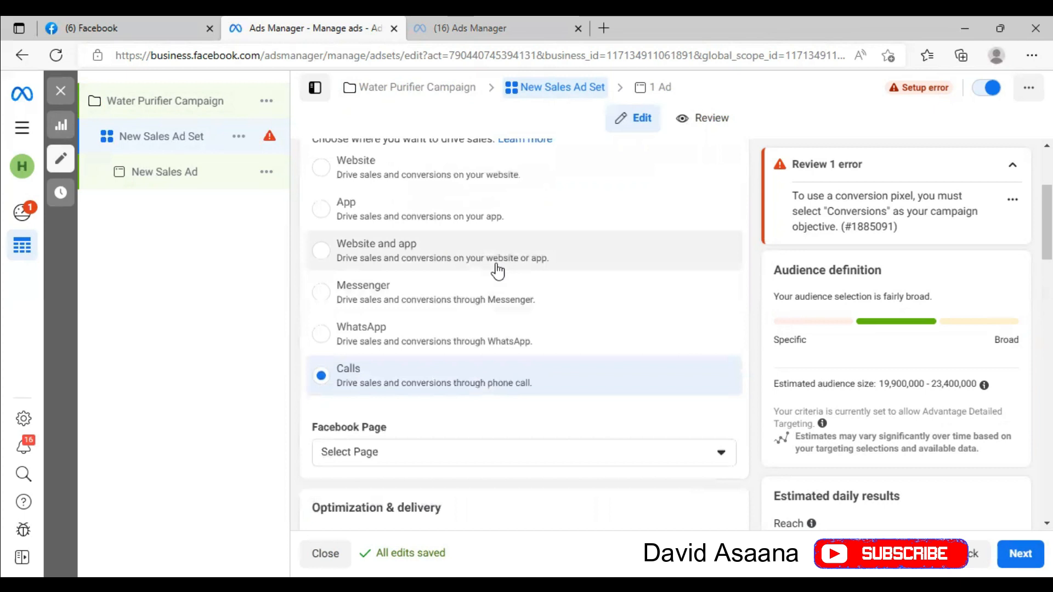
pyautogui.scroll(3, 498, 268)
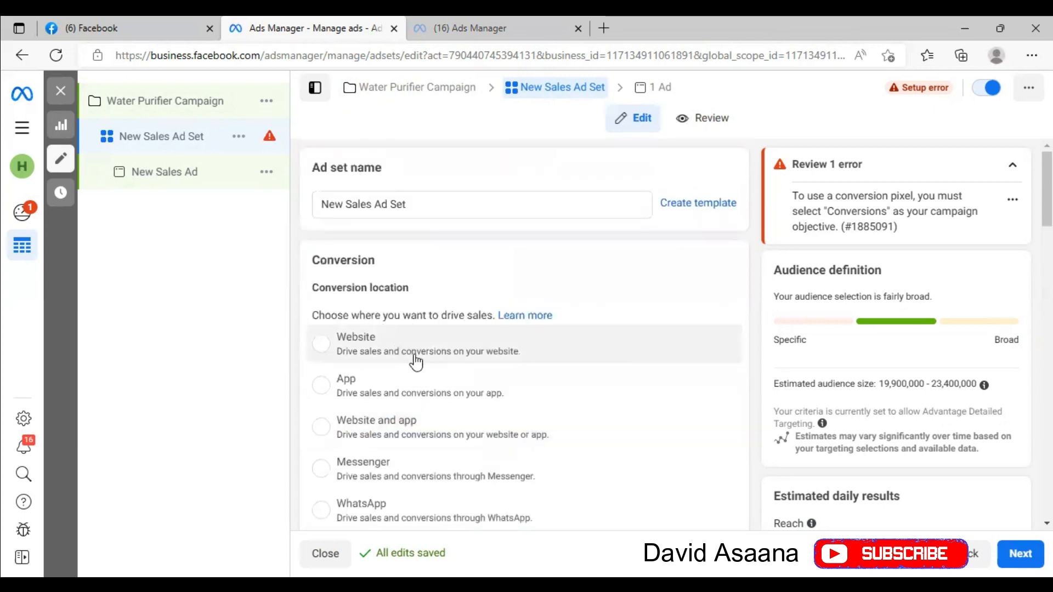
pyautogui.scroll(-2, 433, 229)
pyautogui.scroll(2, 404, 194)
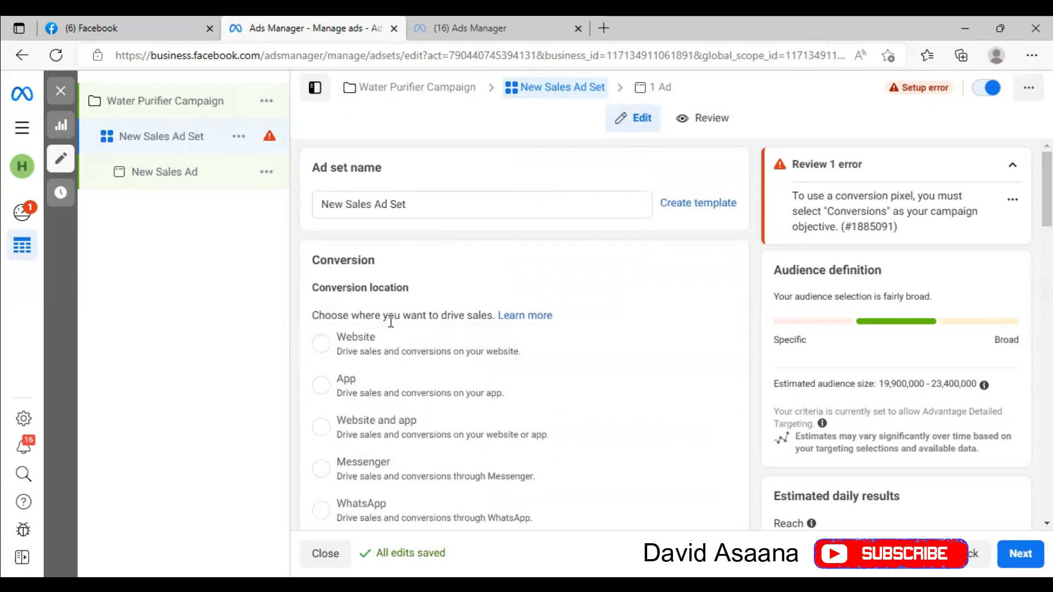
pyautogui.scroll(-1, 417, 321)
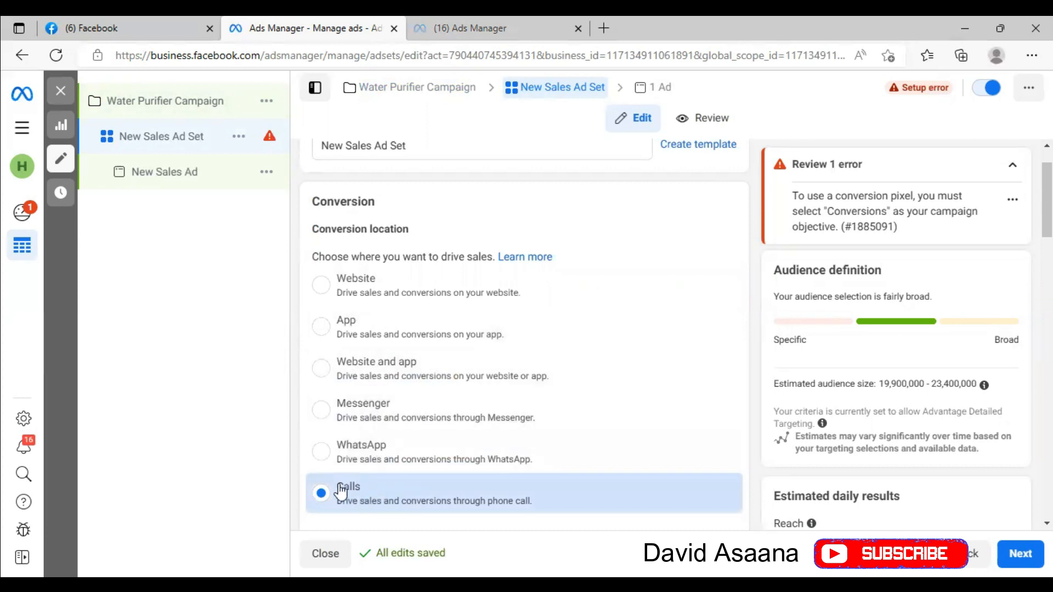
pyautogui.click(325, 291)
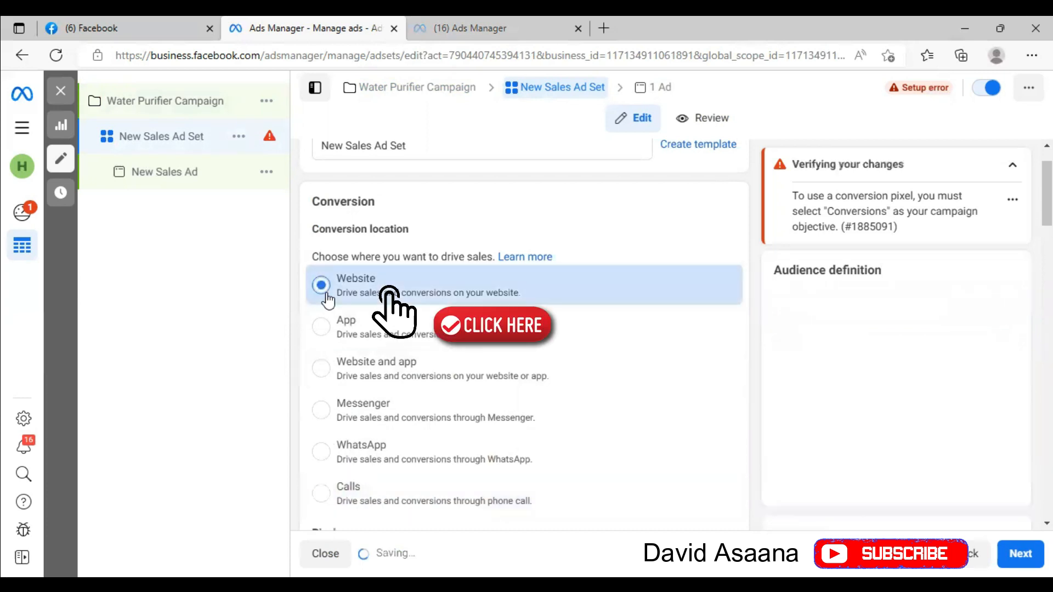
# - Look through the active and inactive conversion events for the pixel and choose Purchase (custom) as the ad set's conversion event
pyautogui.scroll(-3, 609, 386)
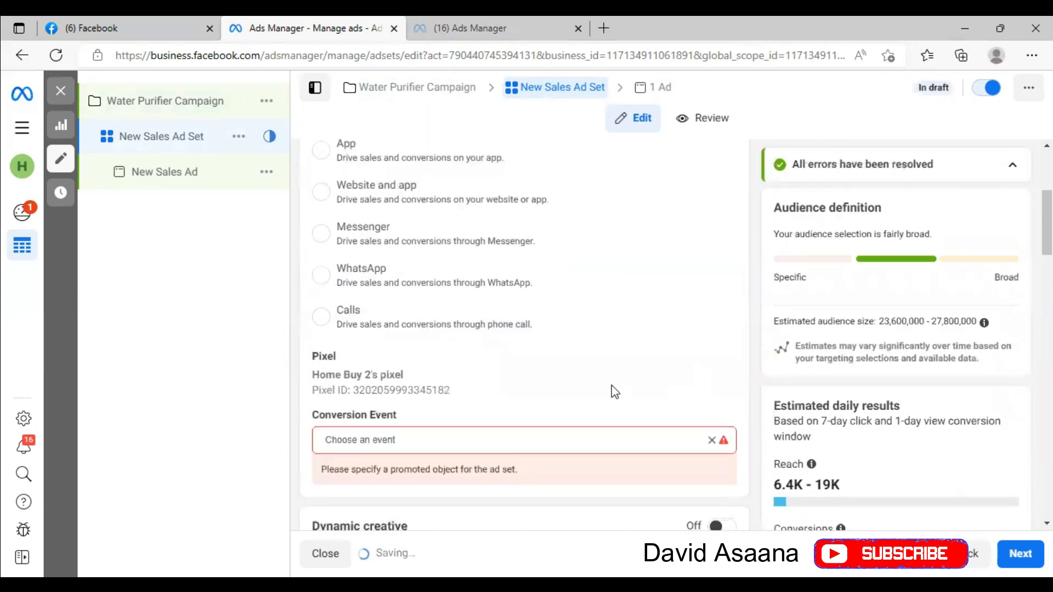
pyautogui.scroll(-3, 587, 303)
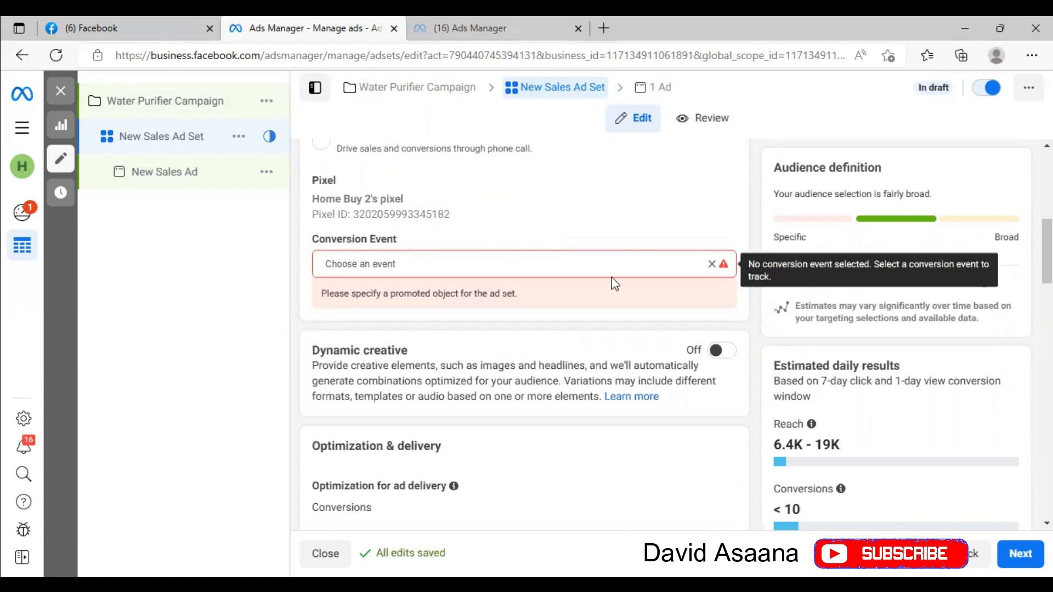
pyautogui.click(571, 259)
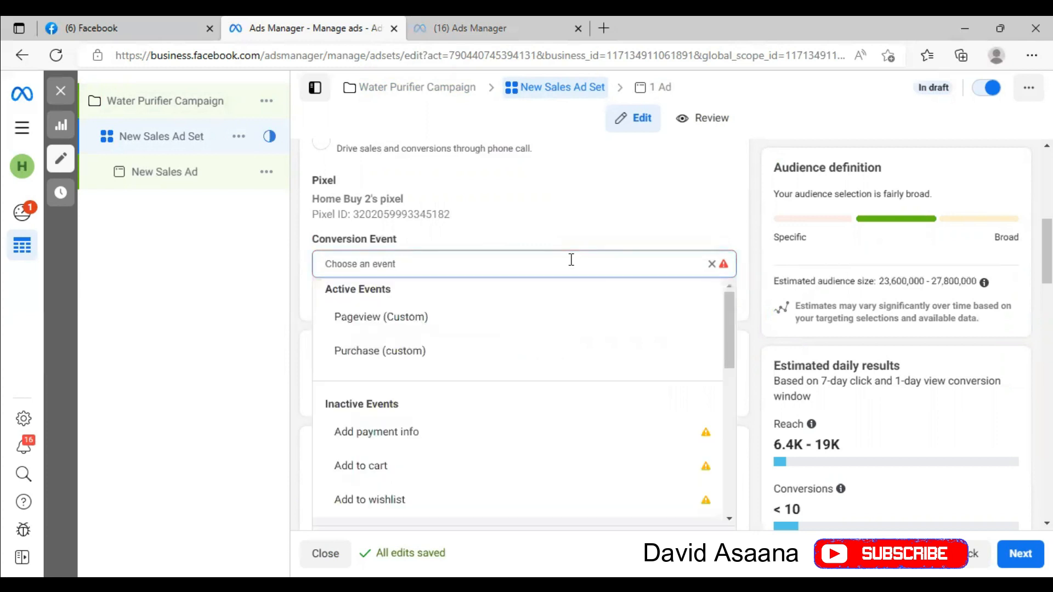
pyautogui.moveTo(463, 331)
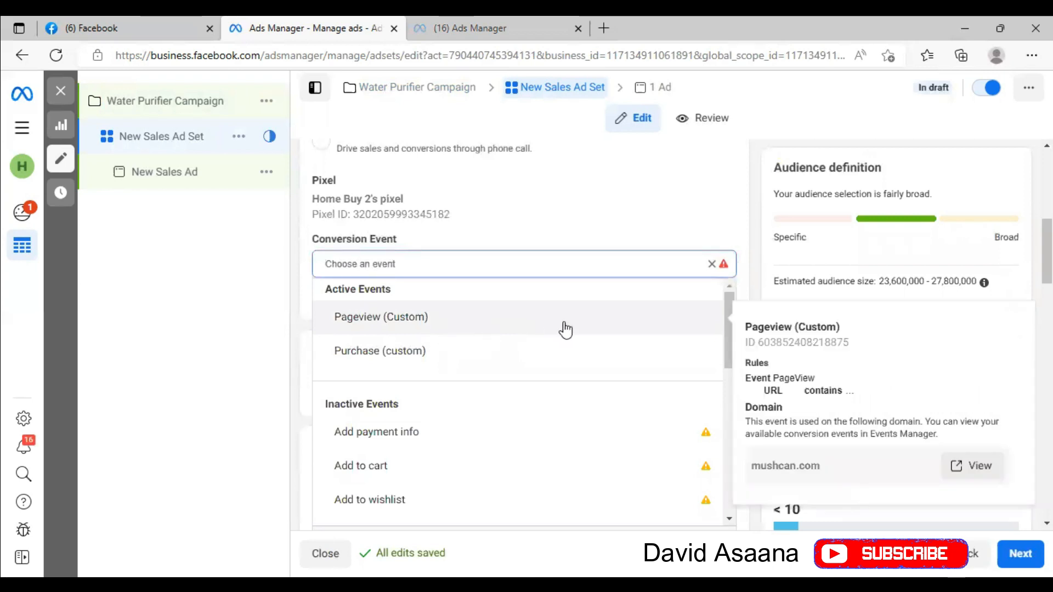
pyautogui.moveTo(442, 364)
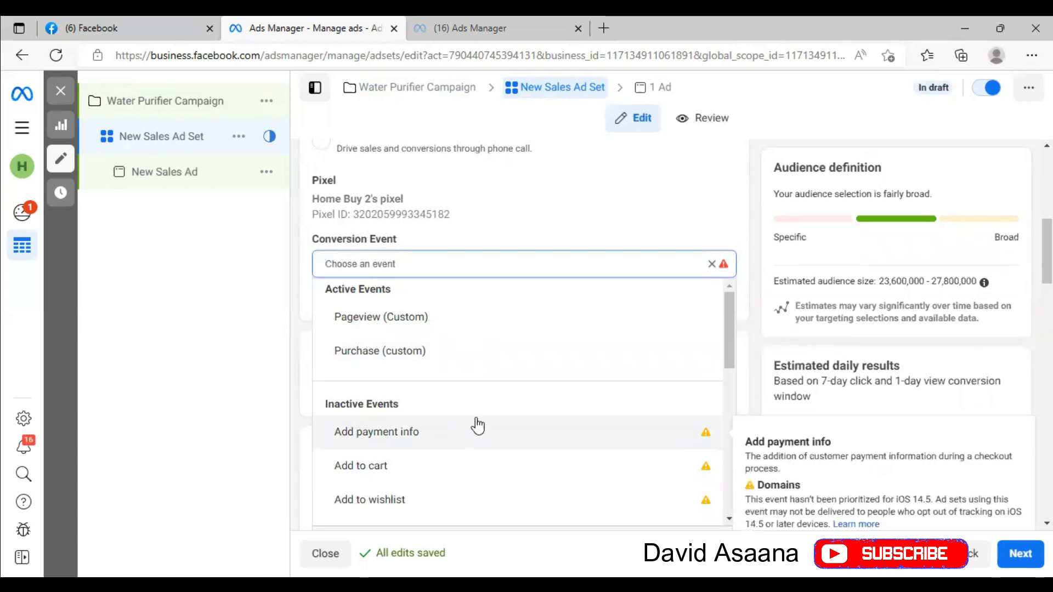
pyautogui.scroll(-2, 477, 426)
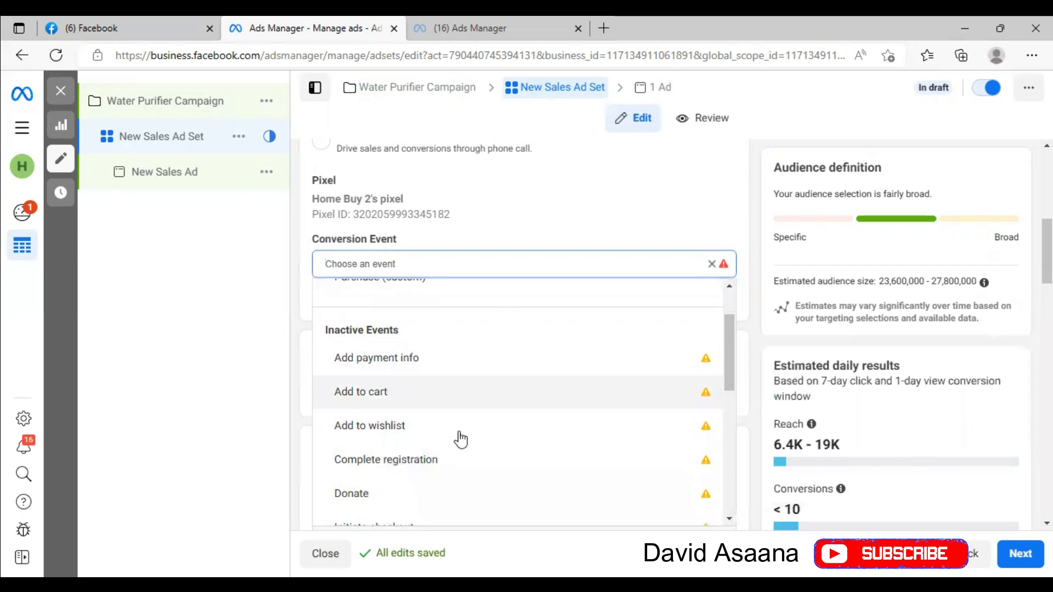
pyautogui.scroll(-2, 459, 437)
pyautogui.scroll(3, 426, 437)
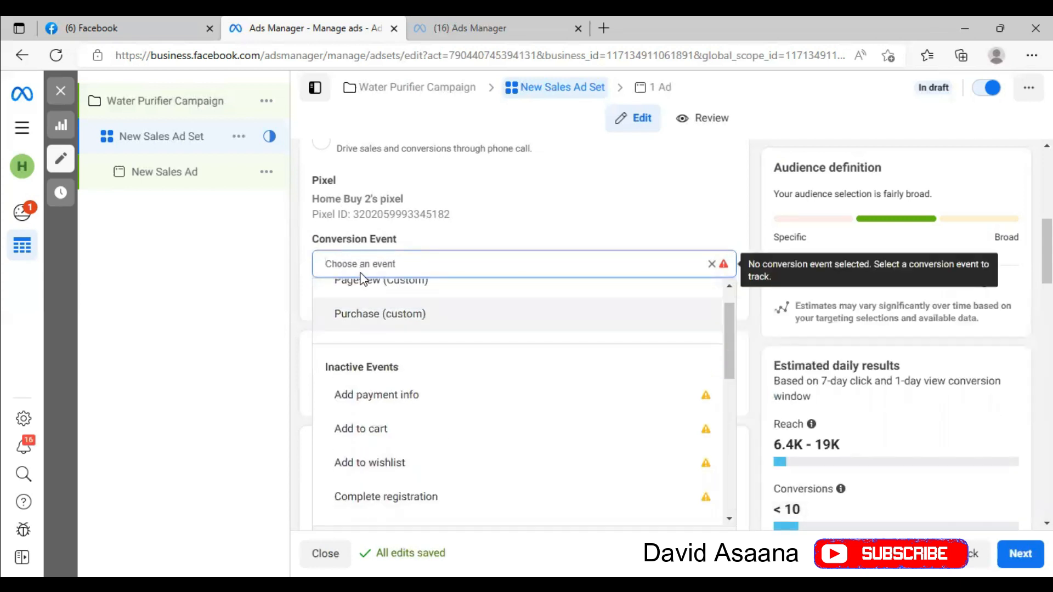
pyautogui.scroll(1, 356, 277)
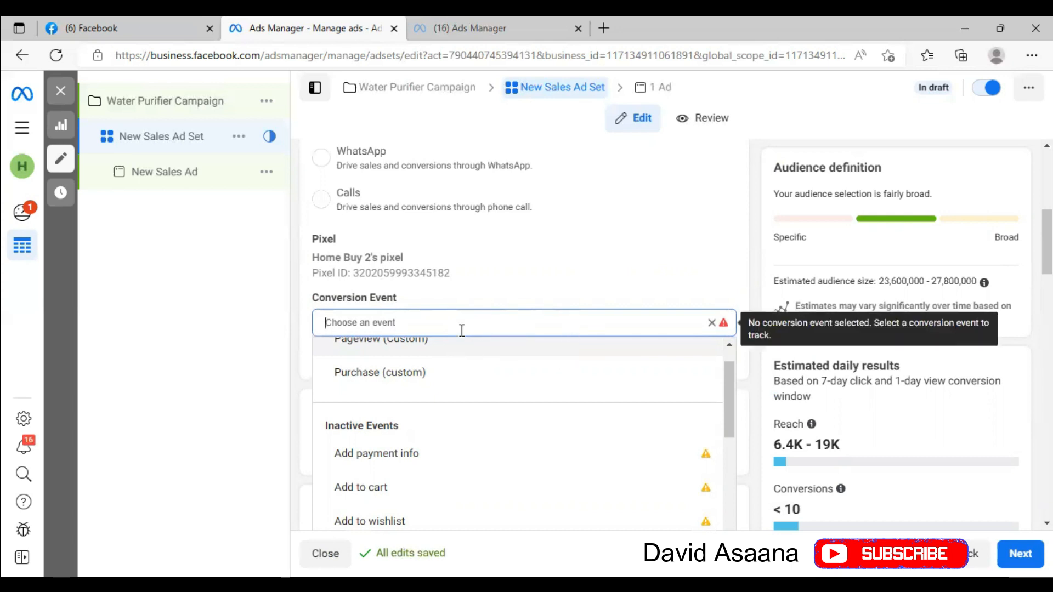
pyautogui.scroll(-1, 458, 444)
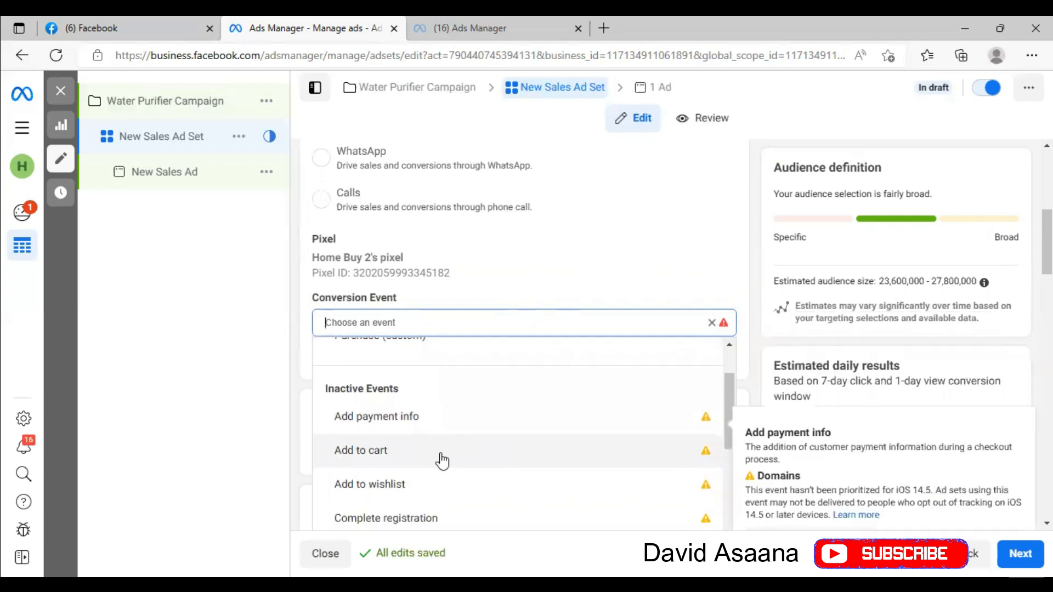
pyautogui.scroll(3, 828, 336)
pyautogui.scroll(-3, 763, 404)
pyautogui.moveTo(733, 401); pyautogui.dragTo(749, 319)
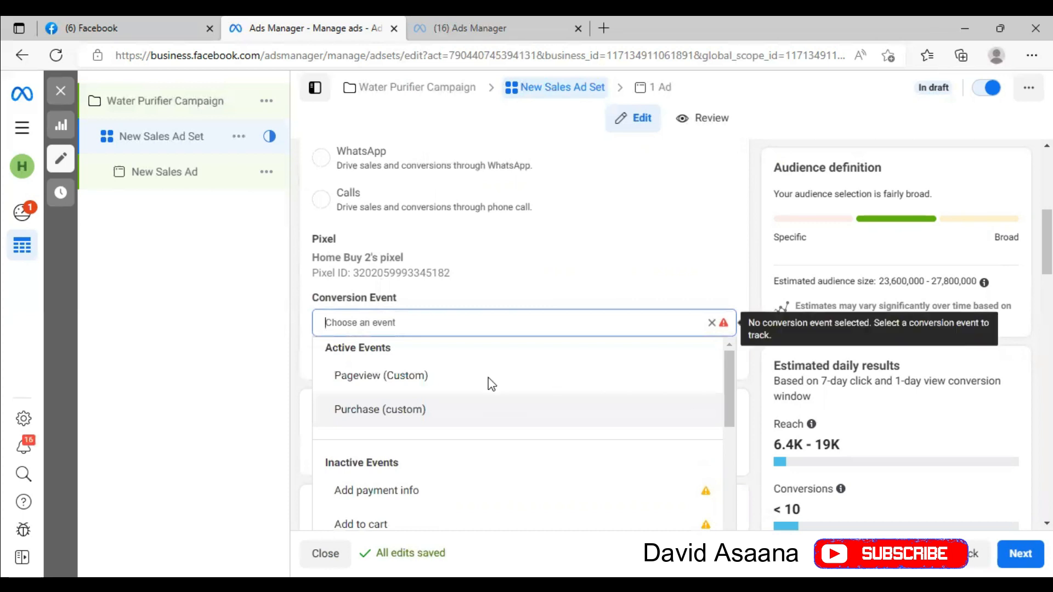
pyautogui.click(456, 421)
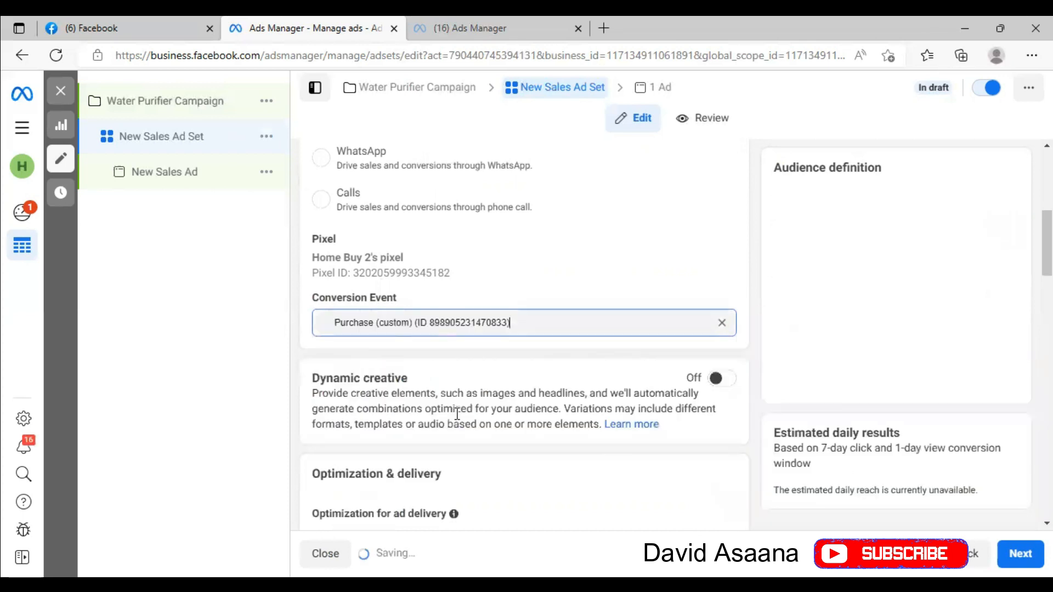
# - Review the ad set's optimization for ad delivery and the optional cost per result goal
pyautogui.scroll(-3, 534, 331)
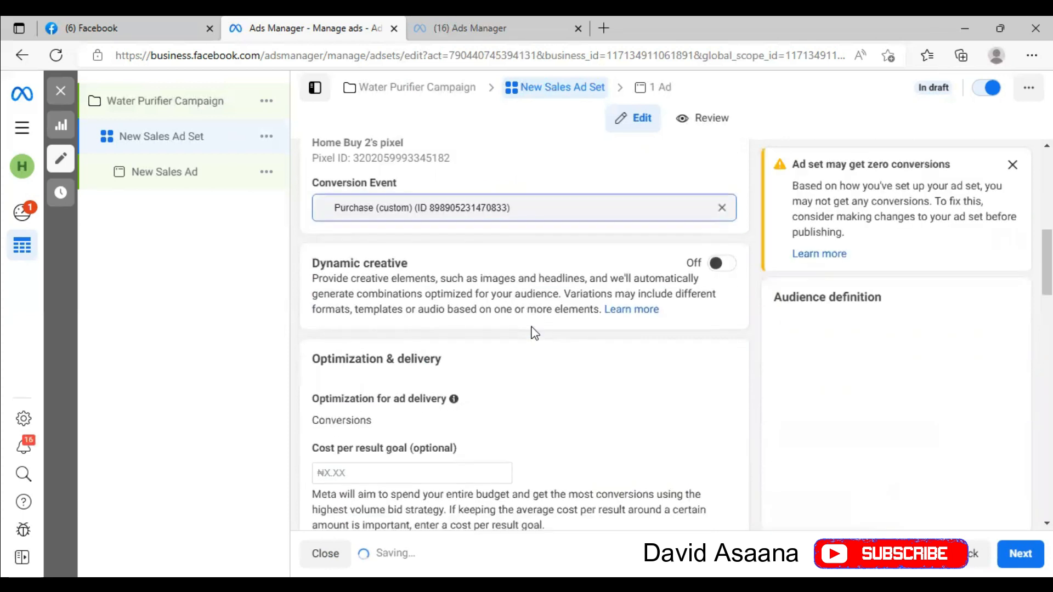
pyautogui.scroll(-5, 578, 382)
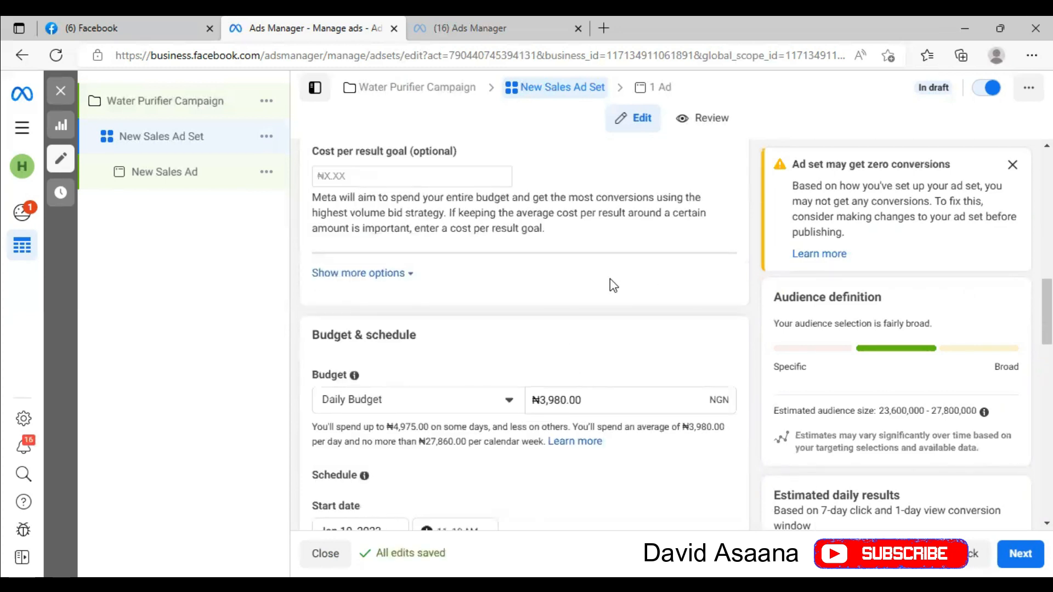
pyautogui.scroll(1, 610, 279)
pyautogui.scroll(2, 446, 214)
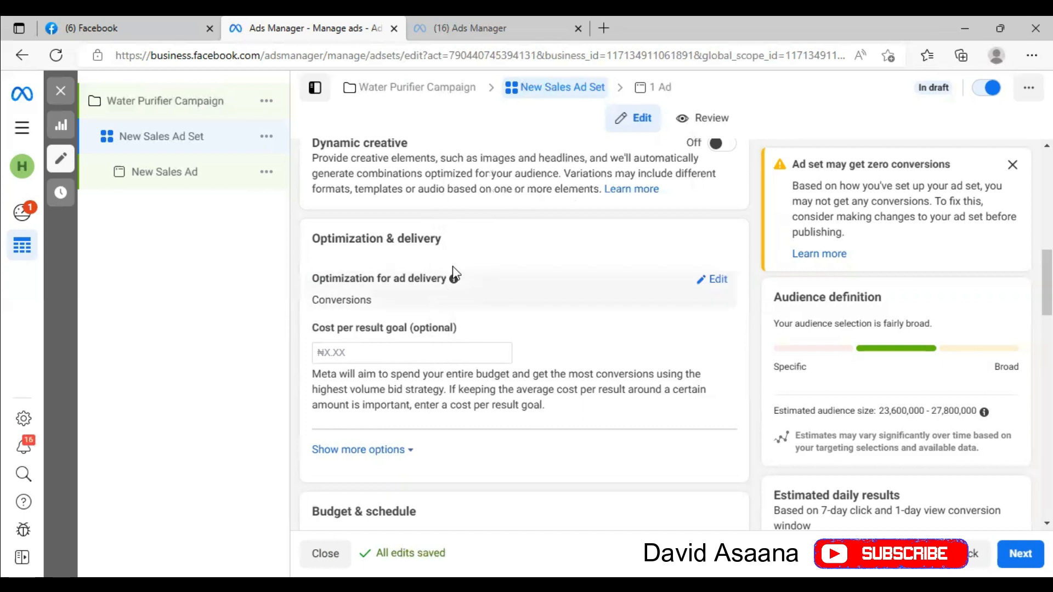
pyautogui.click(437, 308)
pyautogui.scroll(-3, 430, 371)
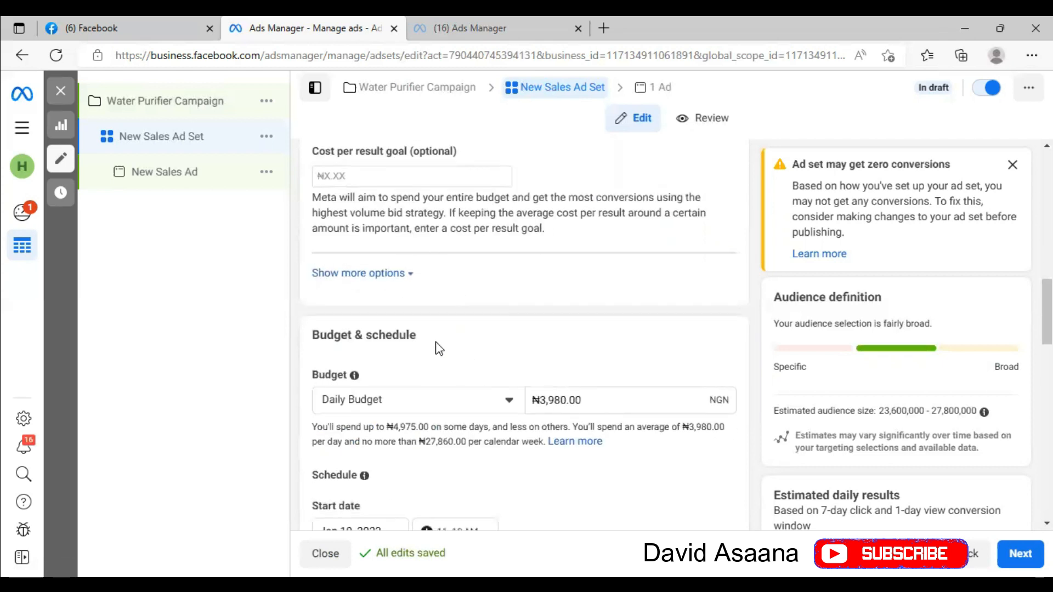
# - Set the ad set's daily budget to ₦3,000
pyautogui.scroll(-2, 435, 345)
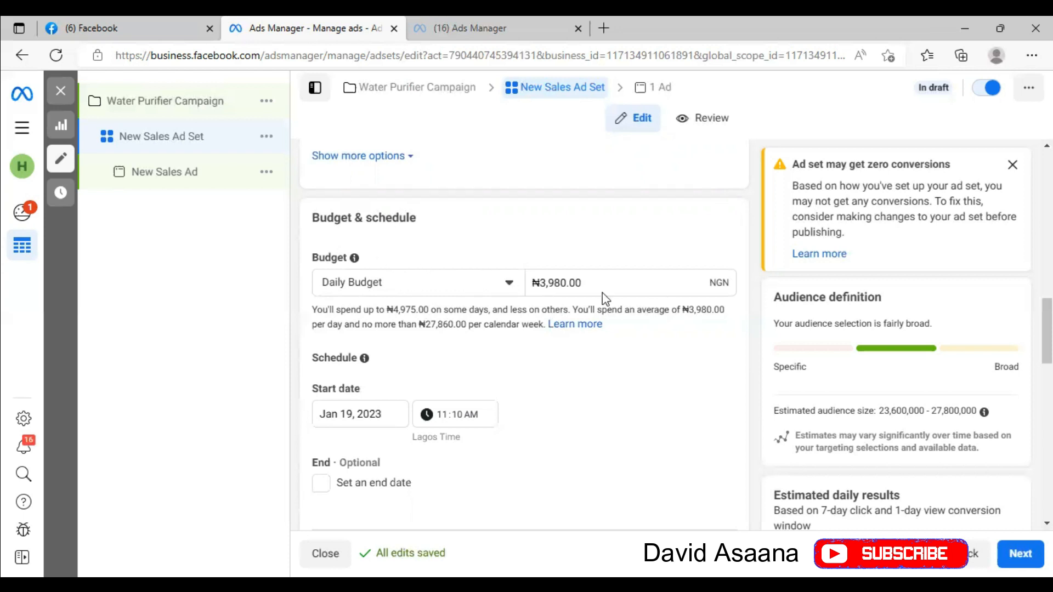
pyautogui.click(592, 282)
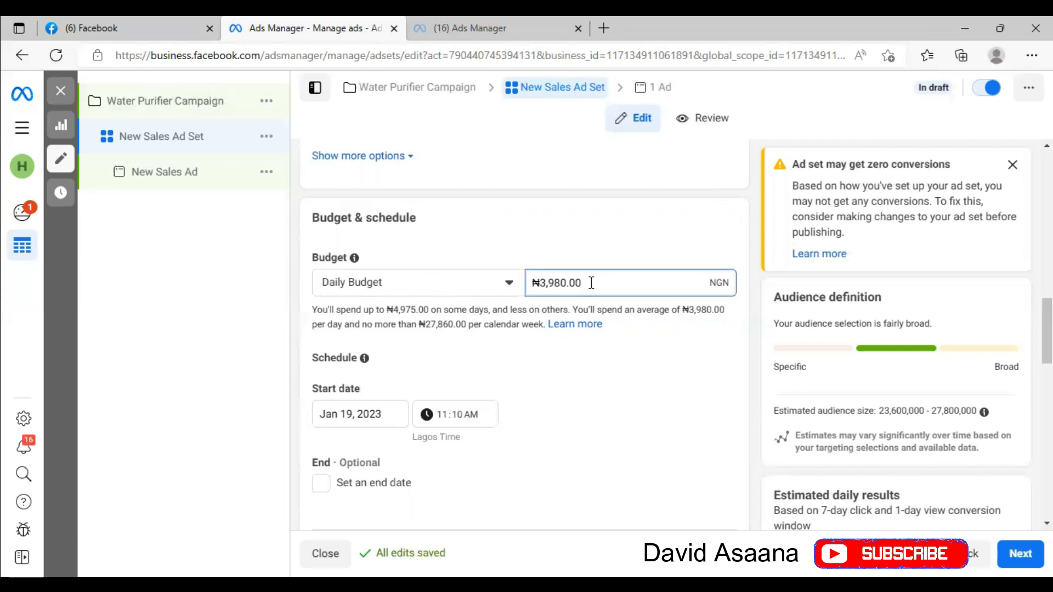
pyautogui.press('BackSpace')
pyautogui.press('BackSpace')
pyautogui.press('BackSpace')
pyautogui.press('BackSpace')
pyautogui.press('BackSpace')
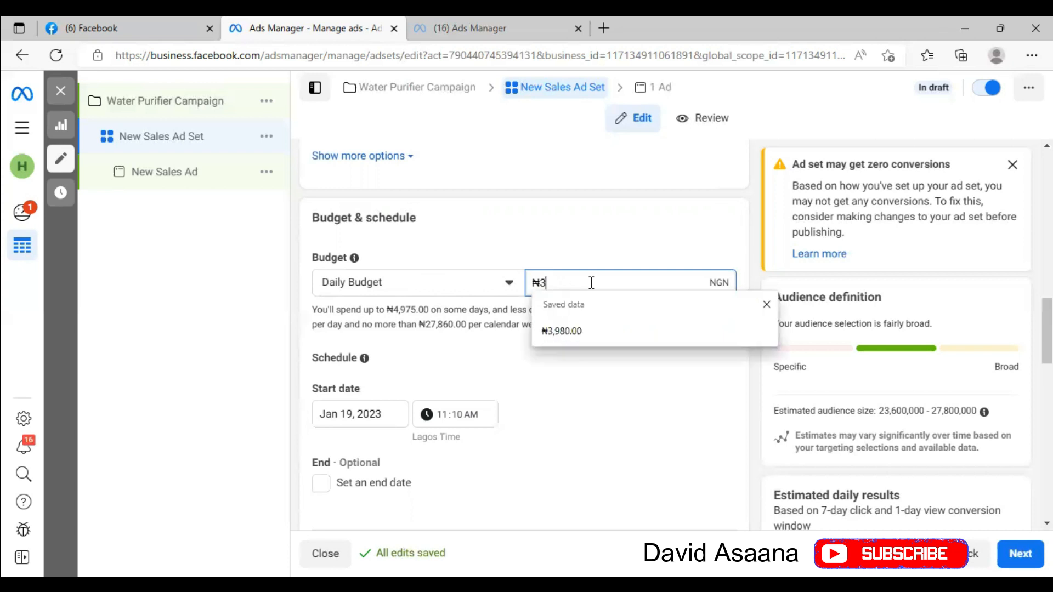
pyautogui.press('BackSpace')
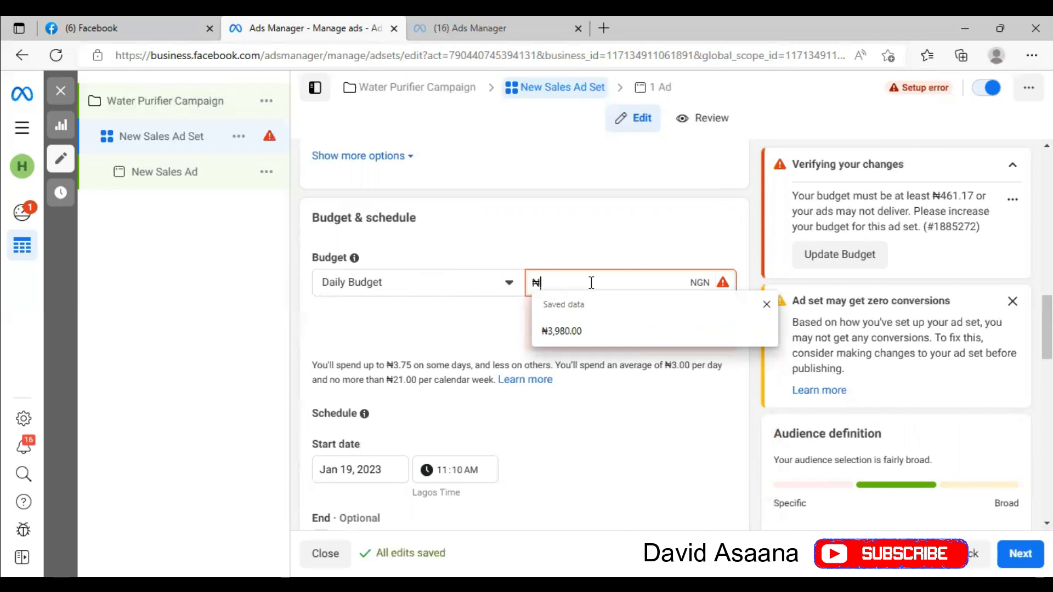
pyautogui.write('300')
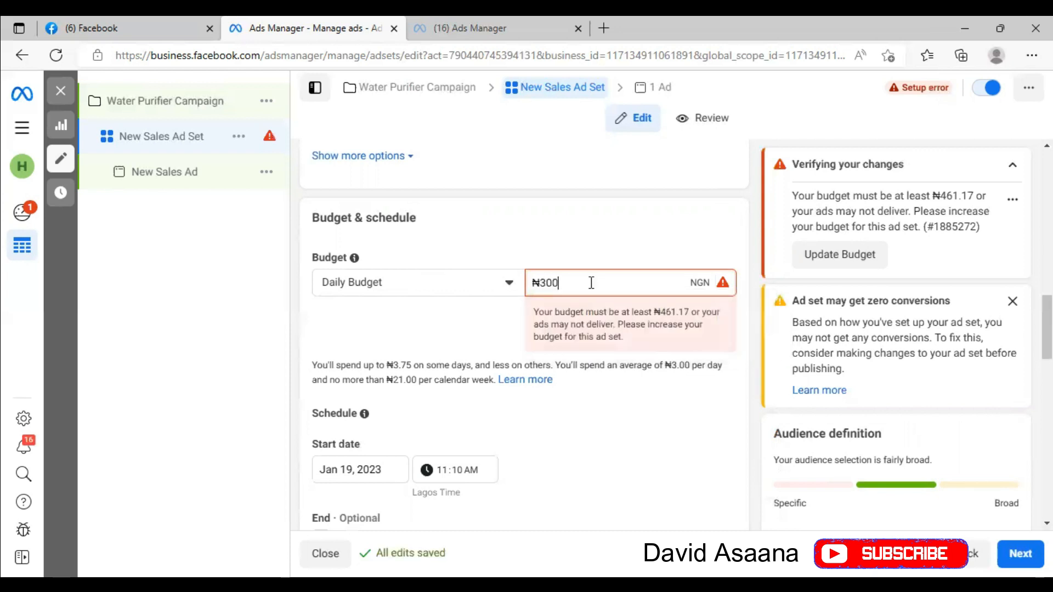
pyautogui.write('0')
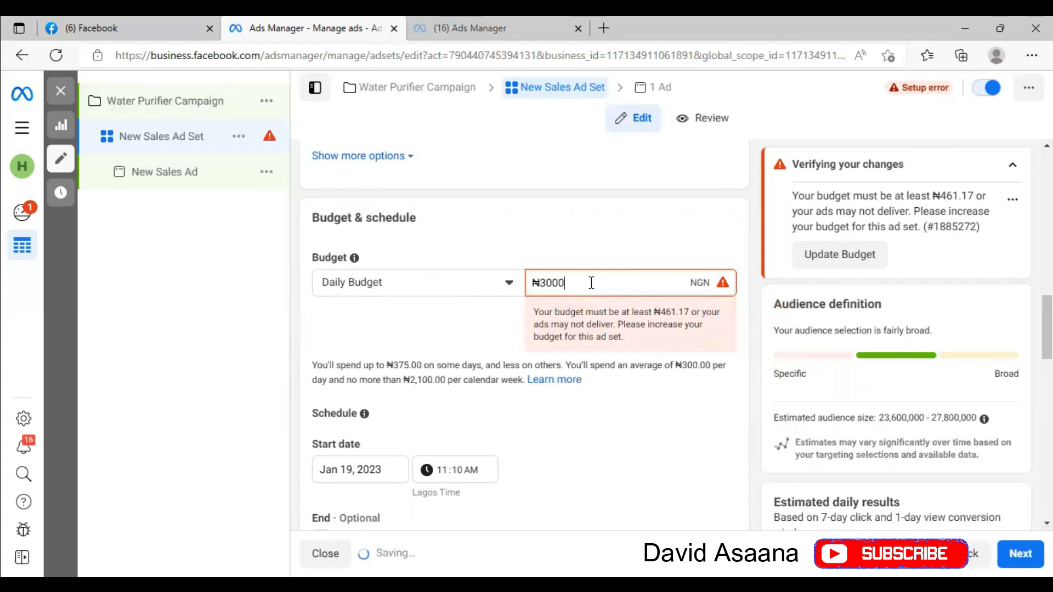
pyautogui.click(650, 235)
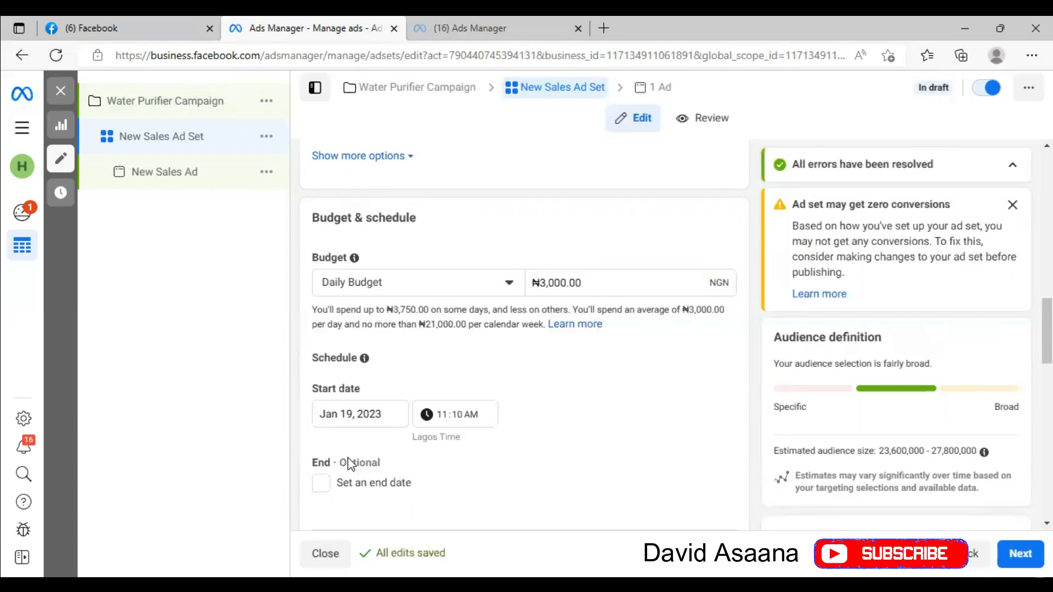
# - Enable an end date for the ad set's schedule and set it to January 26, 2023
pyautogui.scroll(-3, 462, 354)
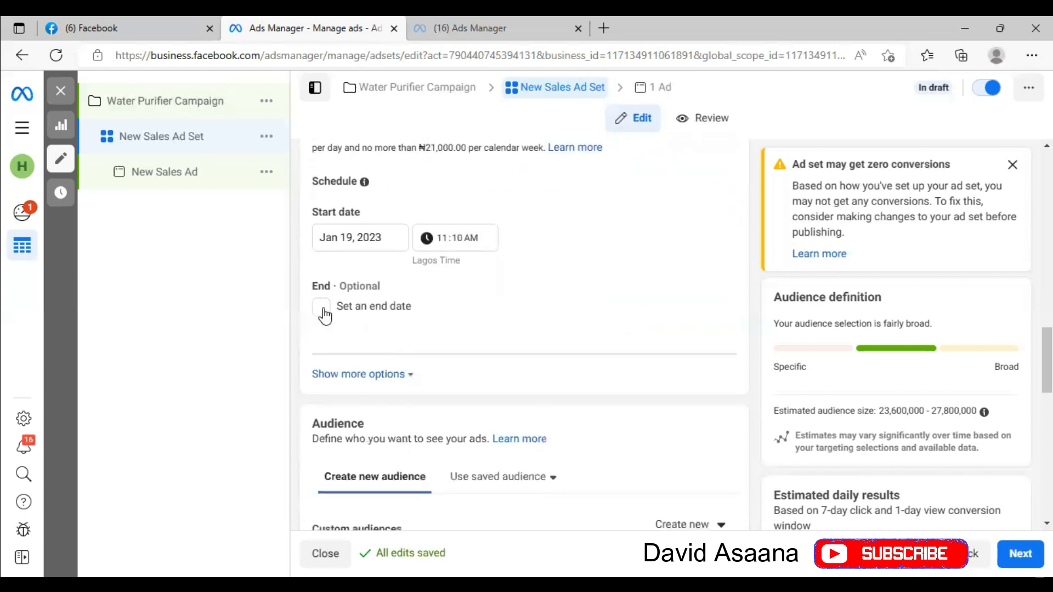
pyautogui.click(321, 308)
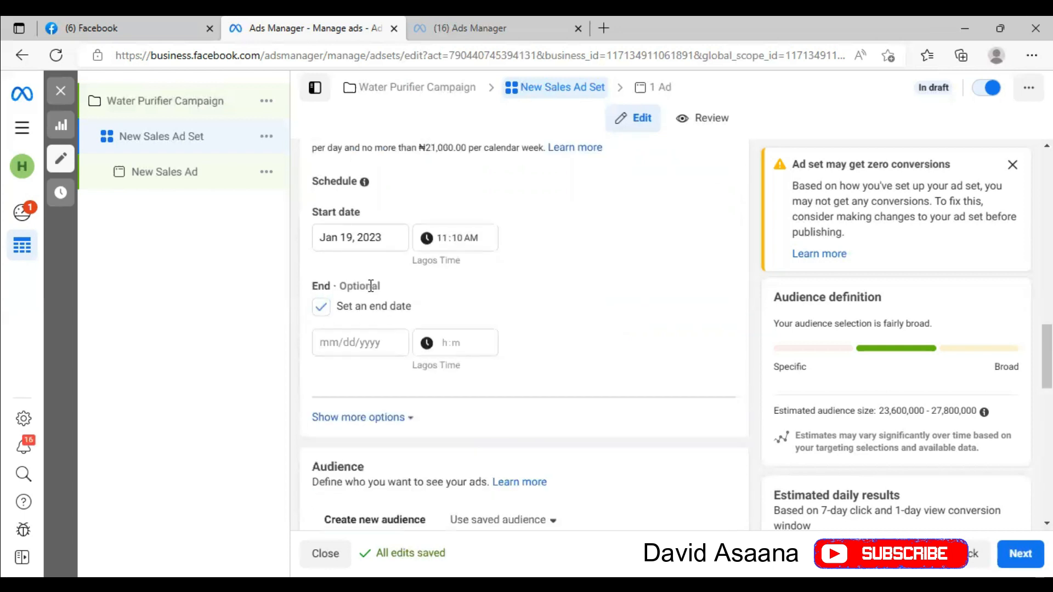
pyautogui.scroll(2, 605, 296)
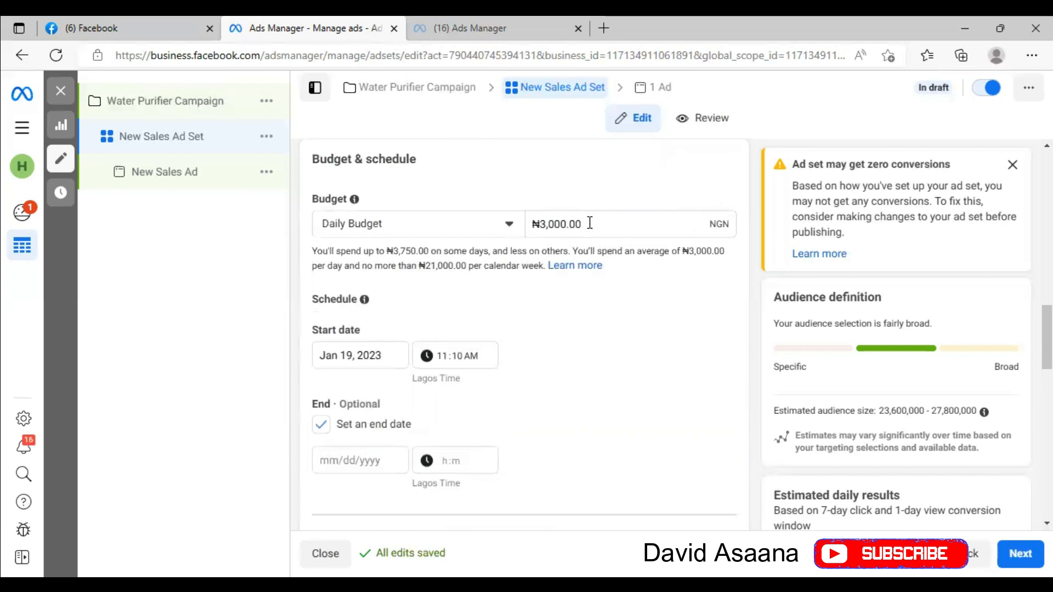
pyautogui.click(348, 461)
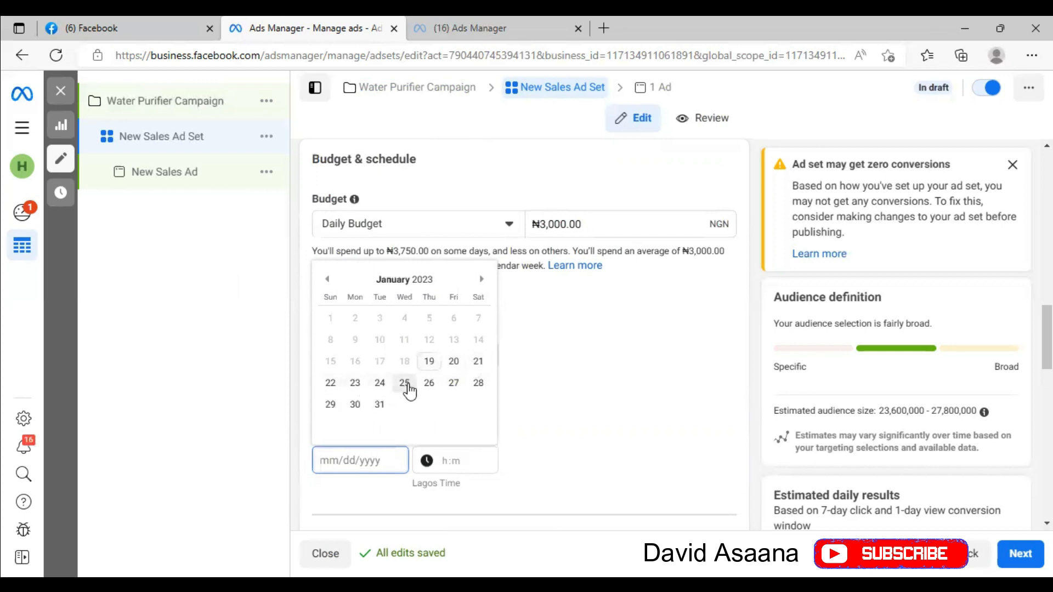
pyautogui.click(436, 388)
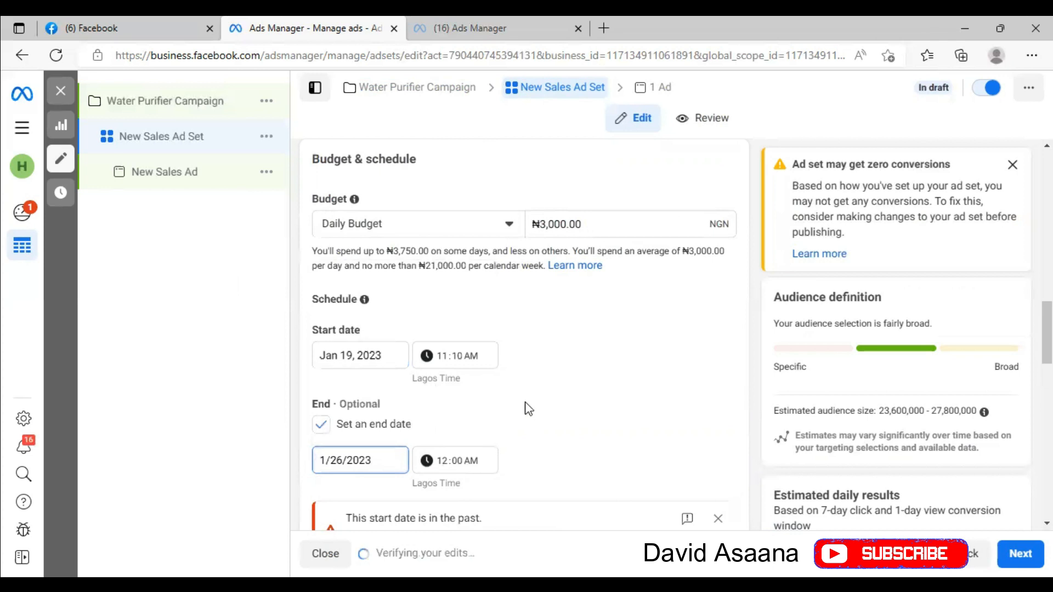
pyautogui.scroll(-1, 528, 409)
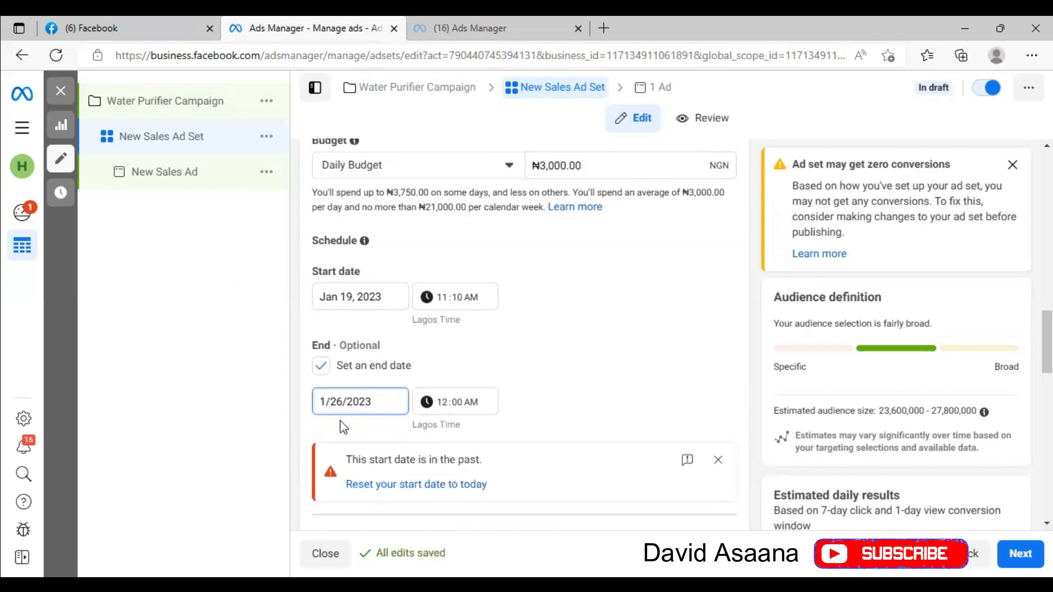
pyautogui.click(595, 315)
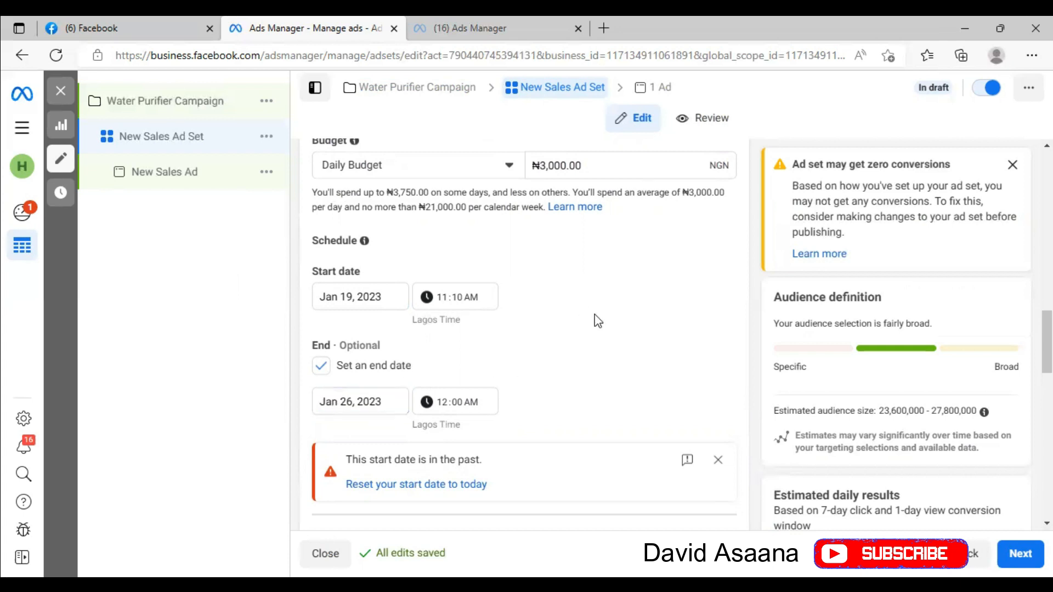
# - Check which saved audiences are available for the ad set
pyautogui.scroll(-5, 558, 307)
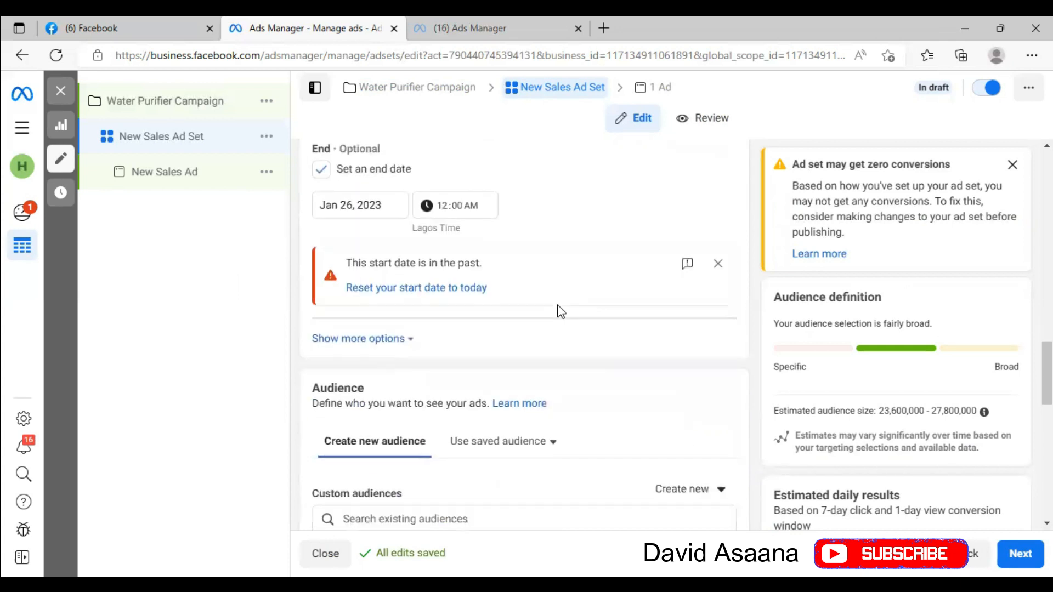
pyautogui.scroll(-2, 625, 247)
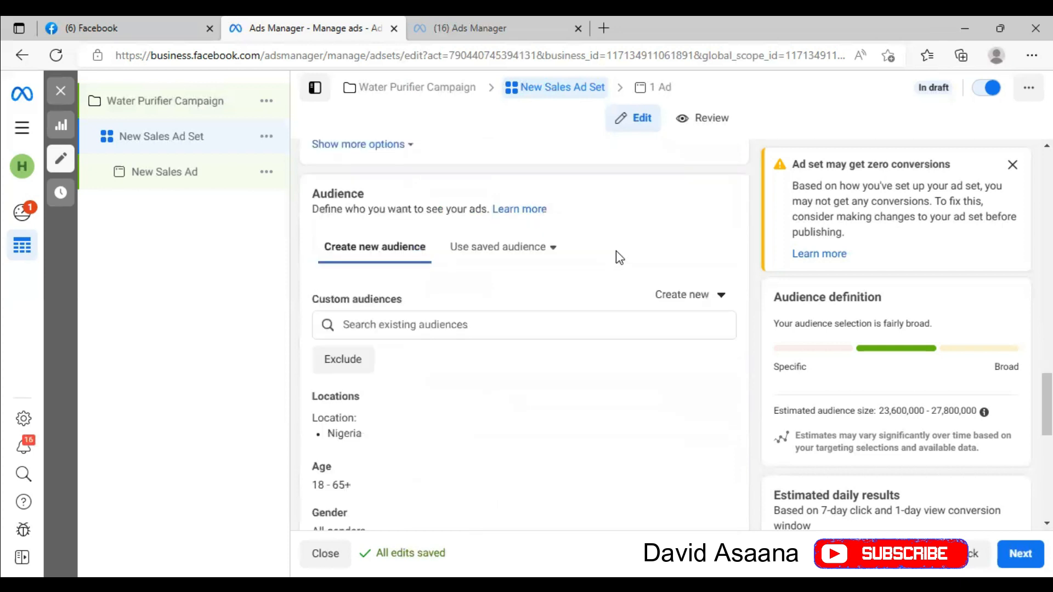
pyautogui.click(489, 227)
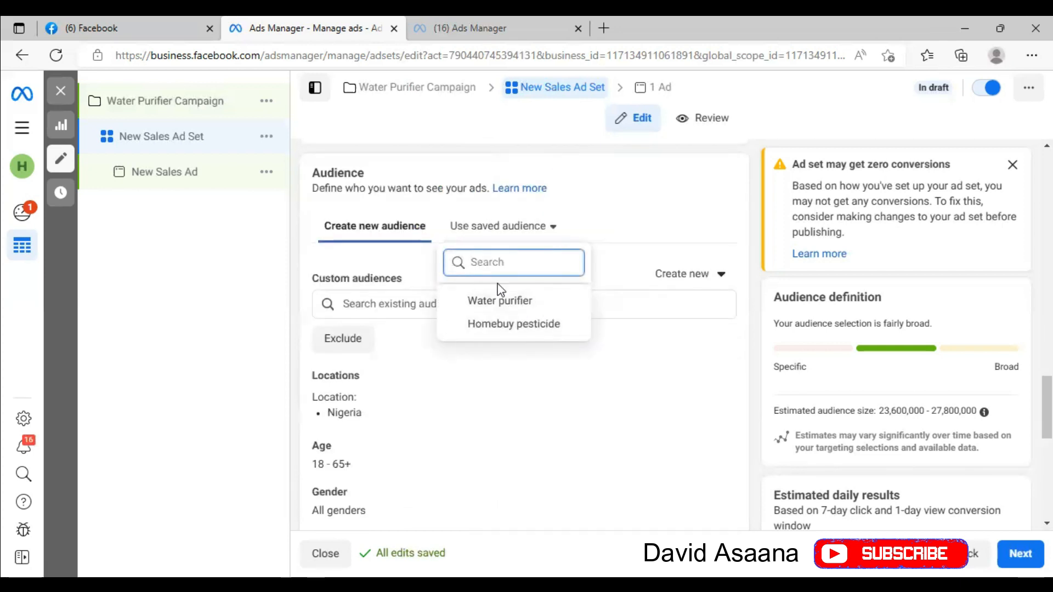
pyautogui.click(663, 189)
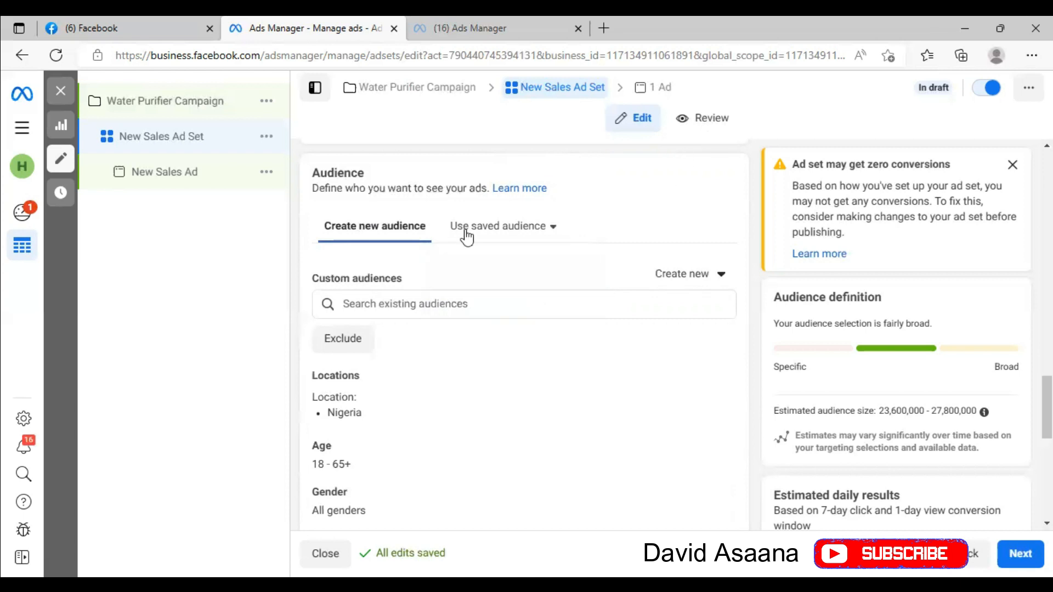
# - Edit the audience locations and include Lagos, Nigeria (State) as the targeted location
pyautogui.moveTo(477, 277)
pyautogui.scroll(-2, 434, 268)
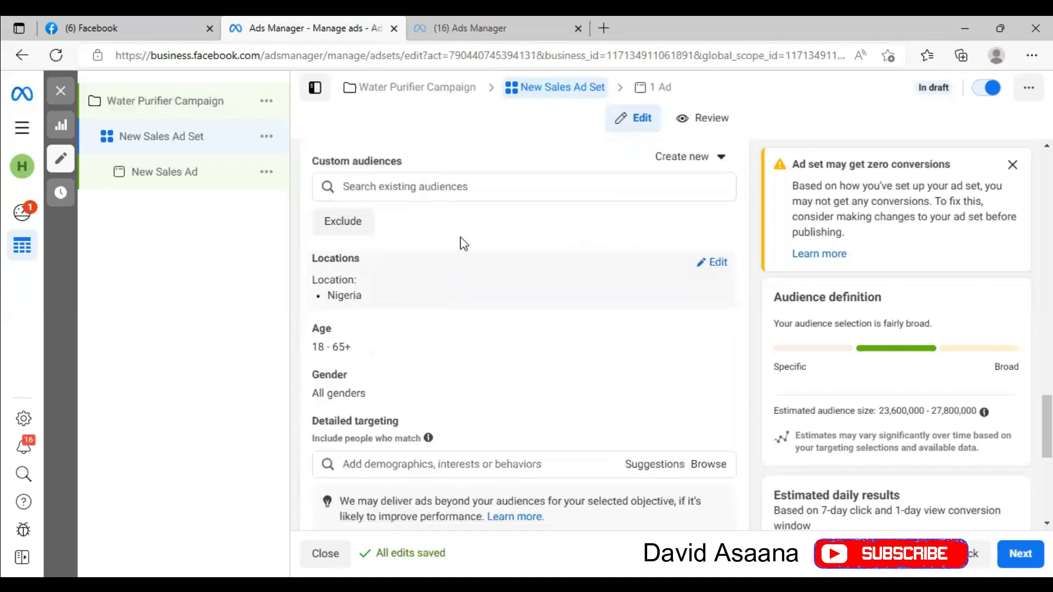
pyautogui.click(719, 264)
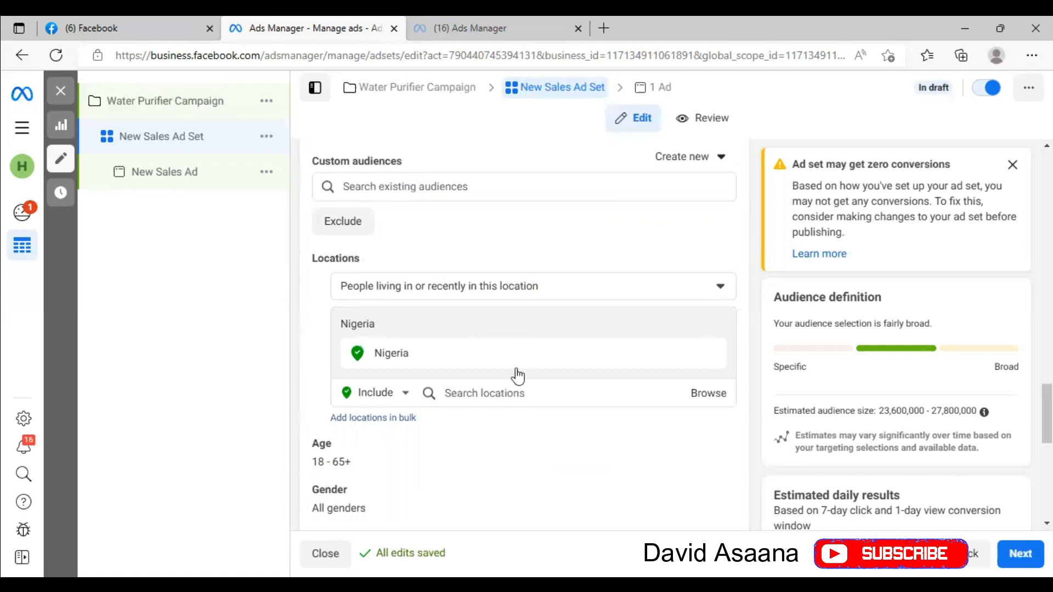
pyautogui.click(477, 395)
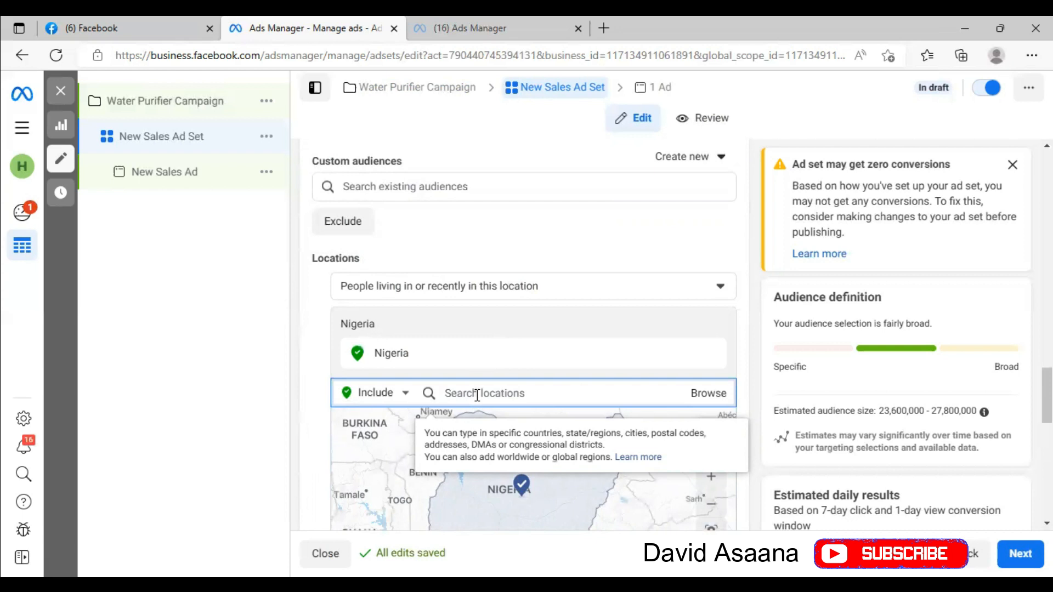
pyautogui.write('La')
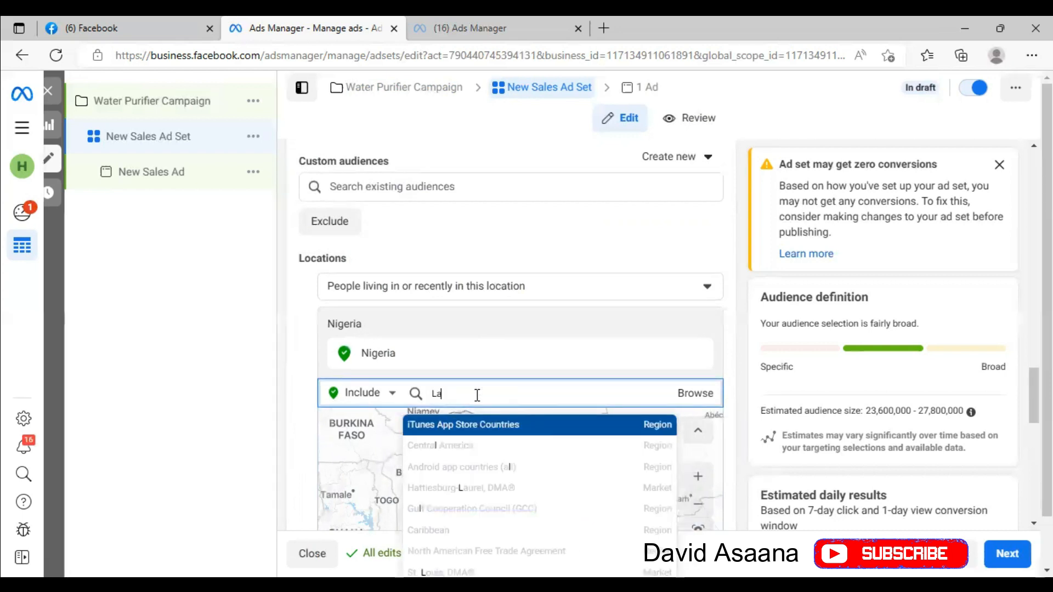
pyautogui.write('gos')
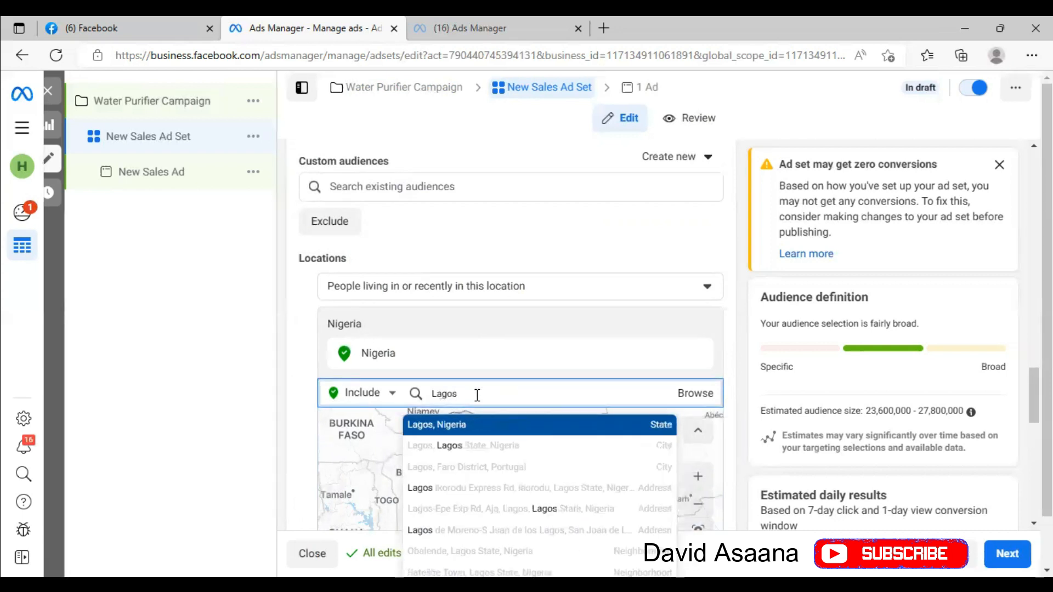
pyautogui.click(485, 427)
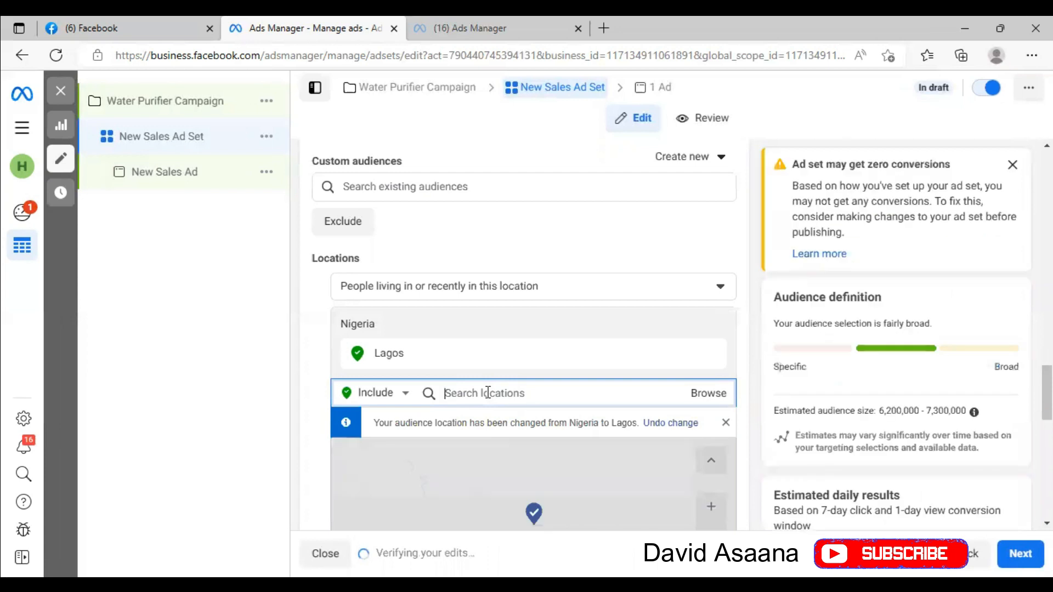
# - Add the city of New York, New York, United States to the audience's included locations
pyautogui.write('New y')
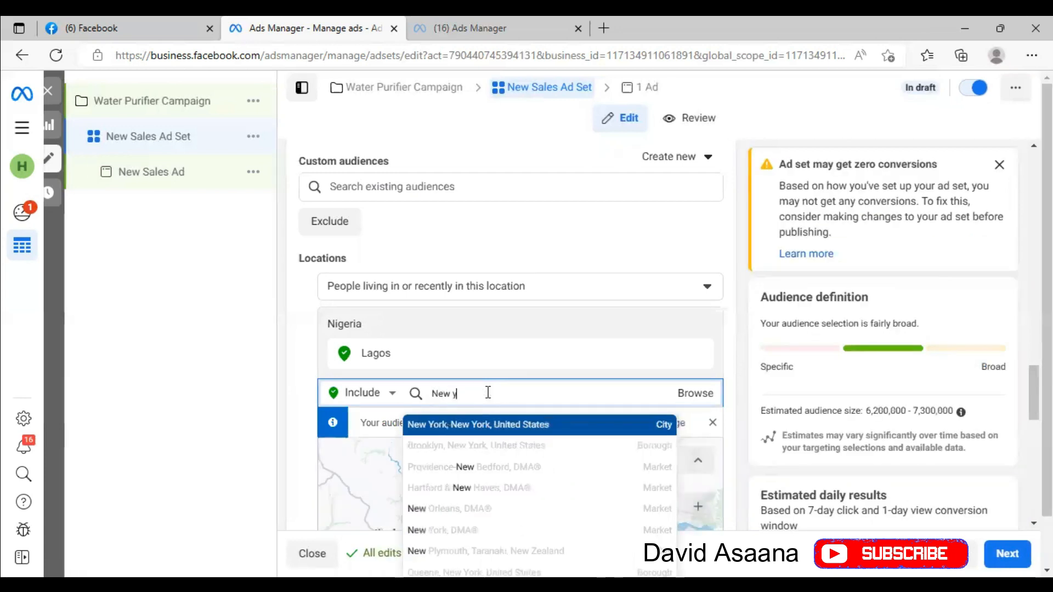
pyautogui.write('or')
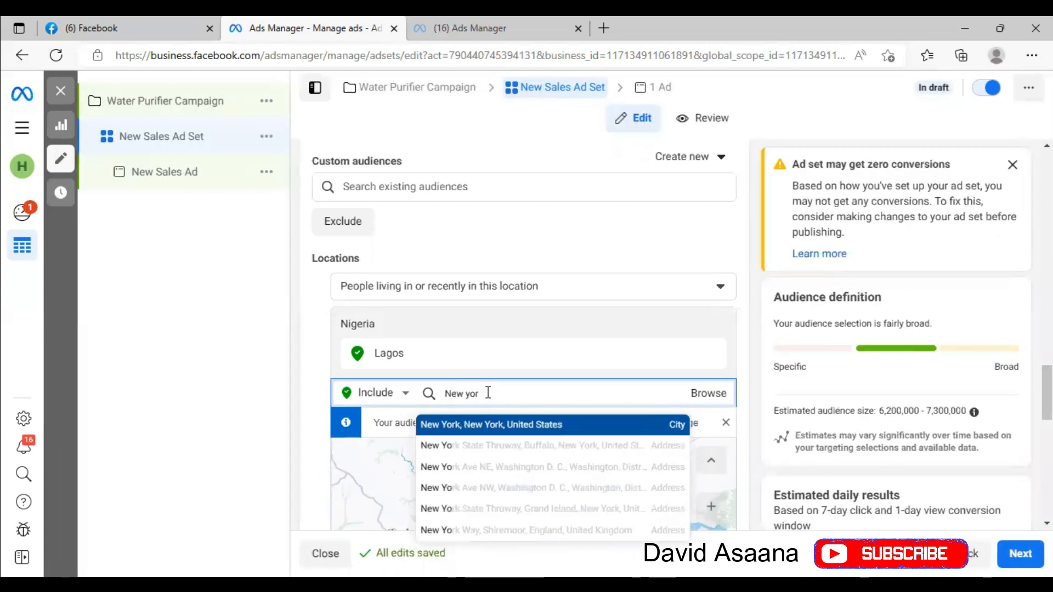
pyautogui.click(514, 433)
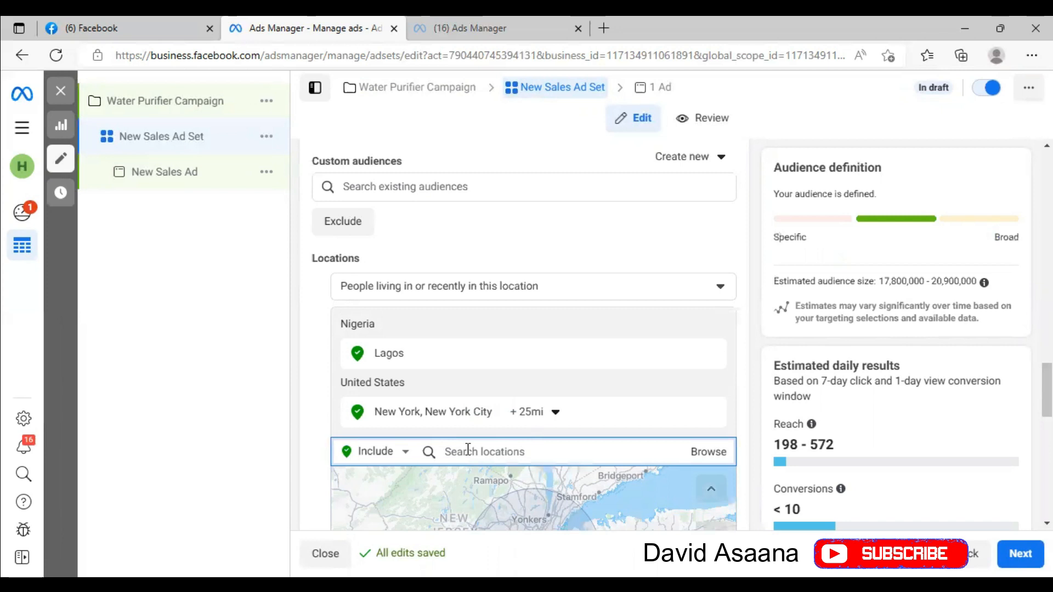
# - Add the city of Accra, Greater Accra Region, Ghana to the audience's included locations
pyautogui.write('GH')
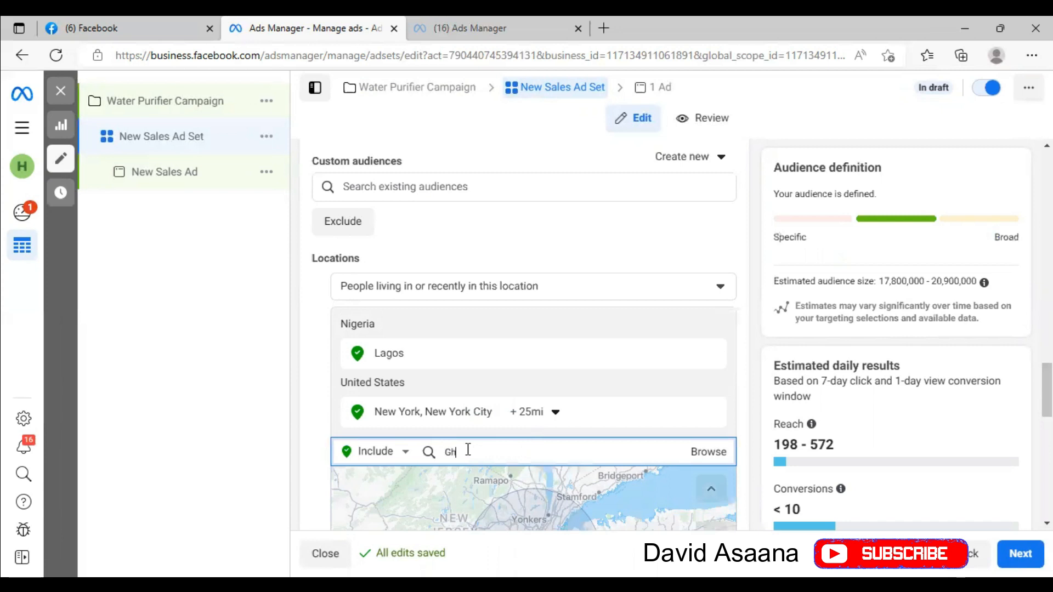
pyautogui.press('BackSpace')
pyautogui.press('BackSpace')
pyautogui.press('BackSpace')
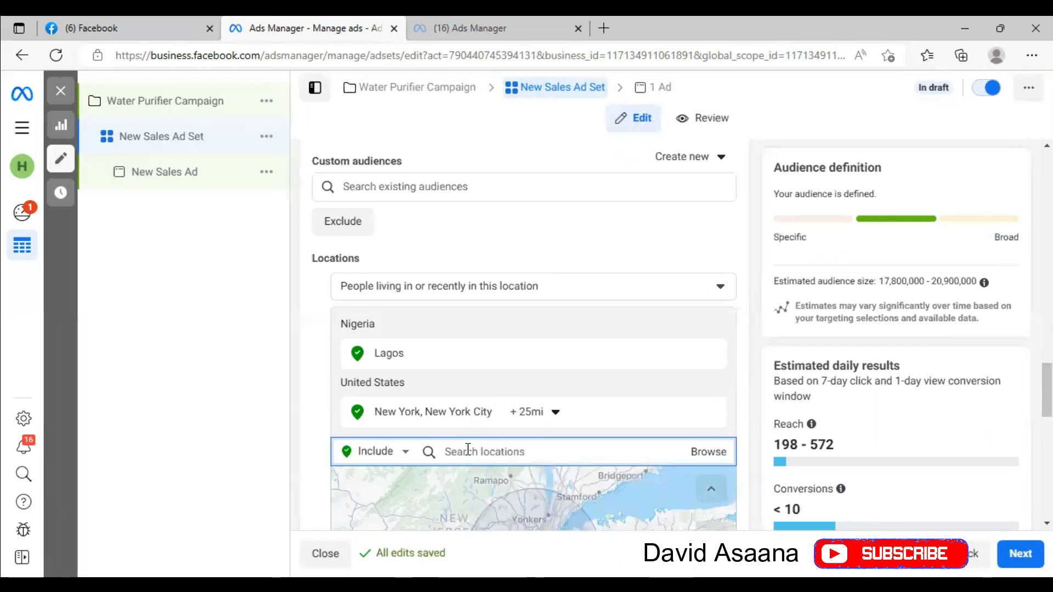
pyautogui.write('Accra')
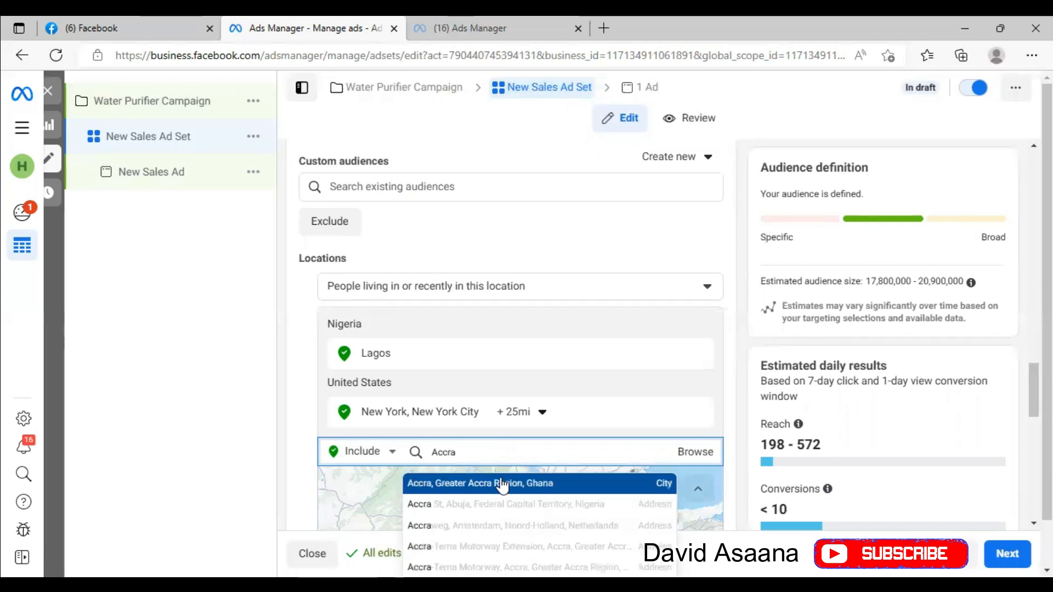
pyautogui.click(503, 486)
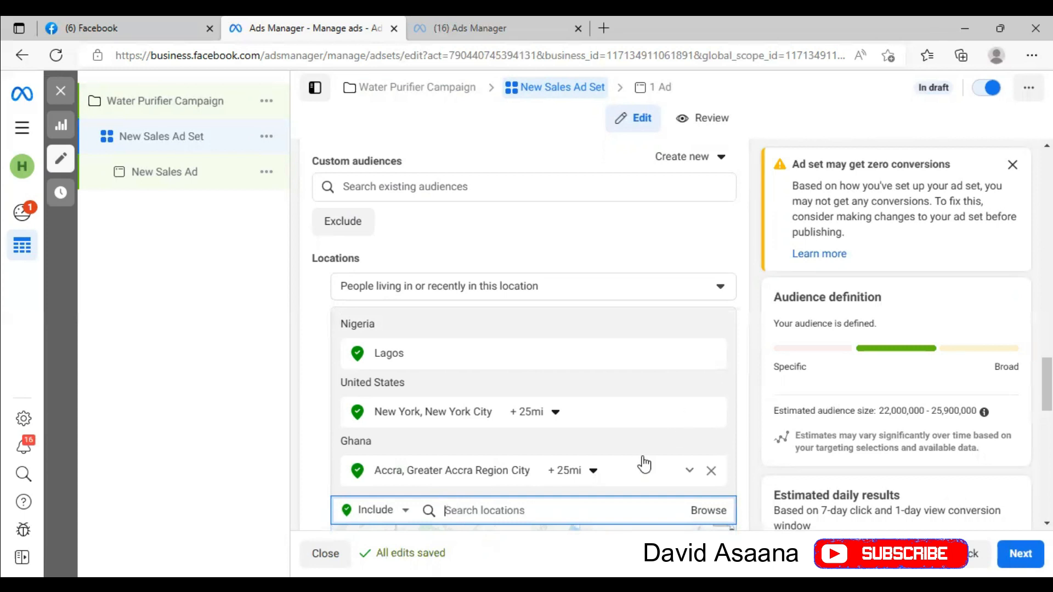
# - Set the audience's minimum age to 25
pyautogui.scroll(-2, 510, 493)
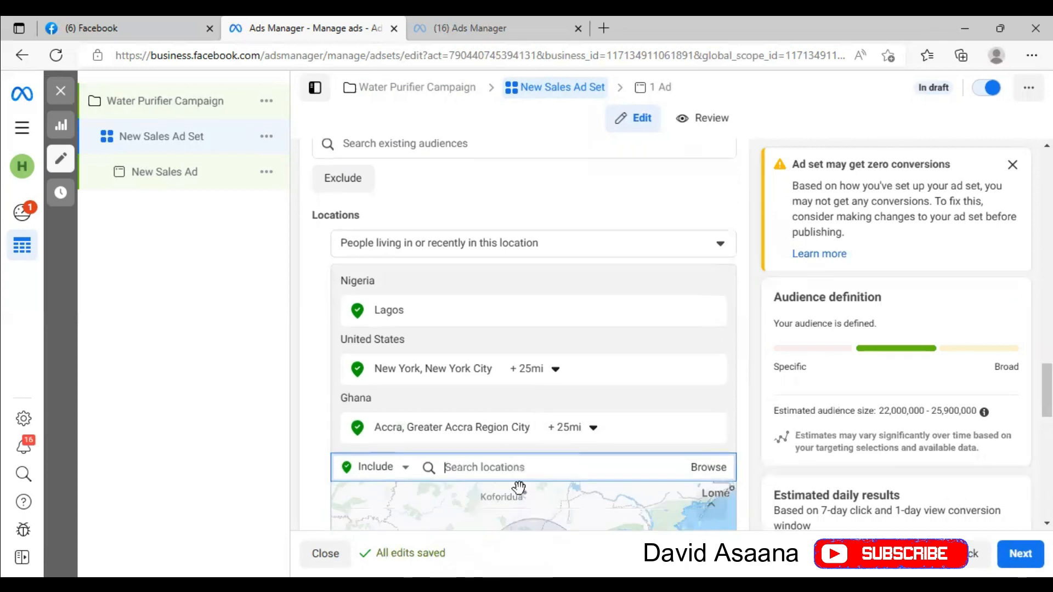
pyautogui.scroll(-3, 518, 487)
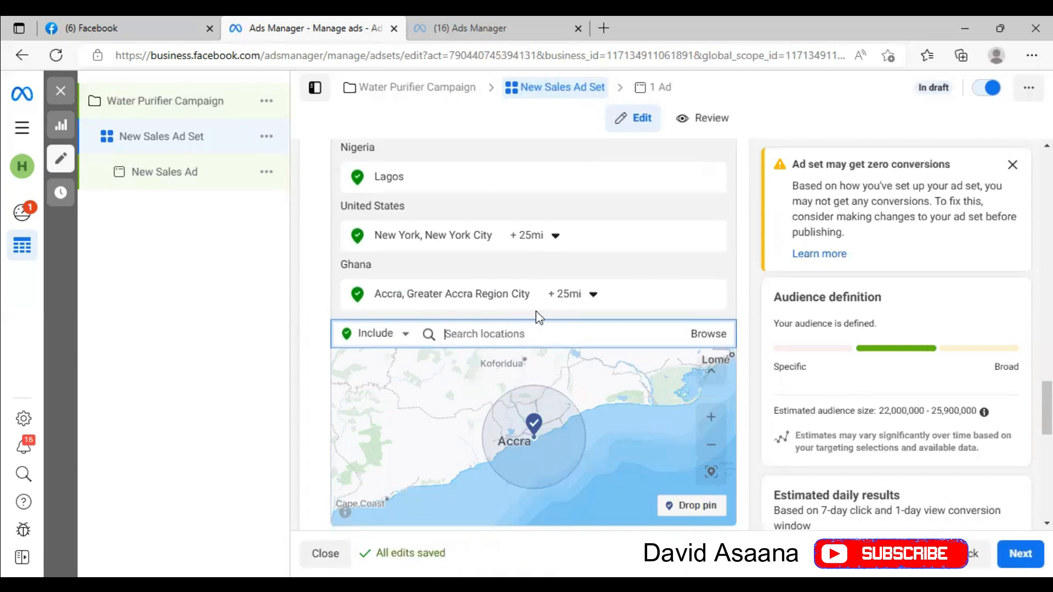
pyautogui.scroll(3, 462, 254)
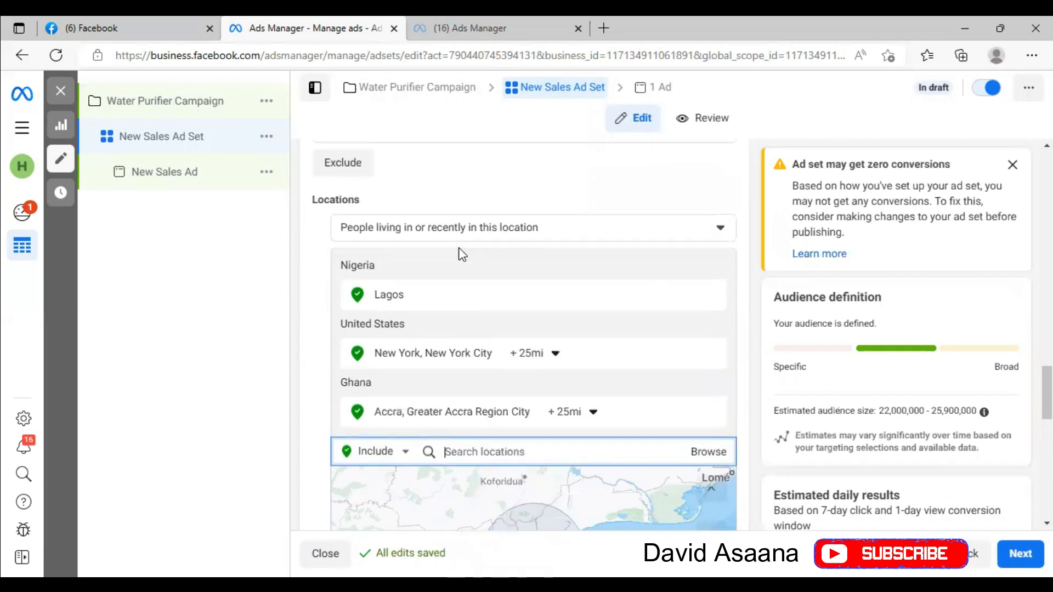
pyautogui.scroll(-5, 462, 254)
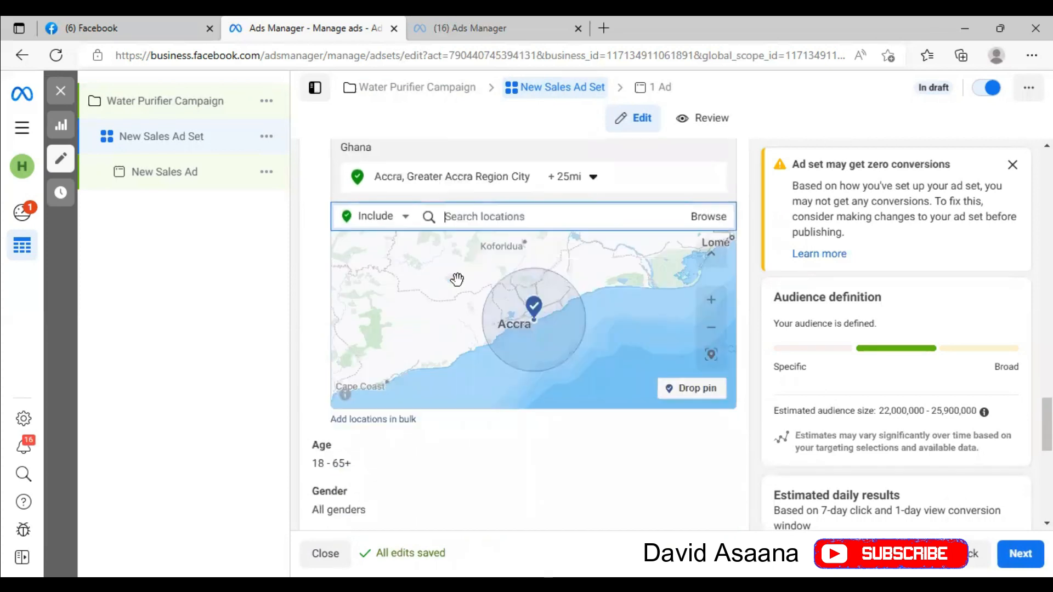
pyautogui.scroll(3, 493, 266)
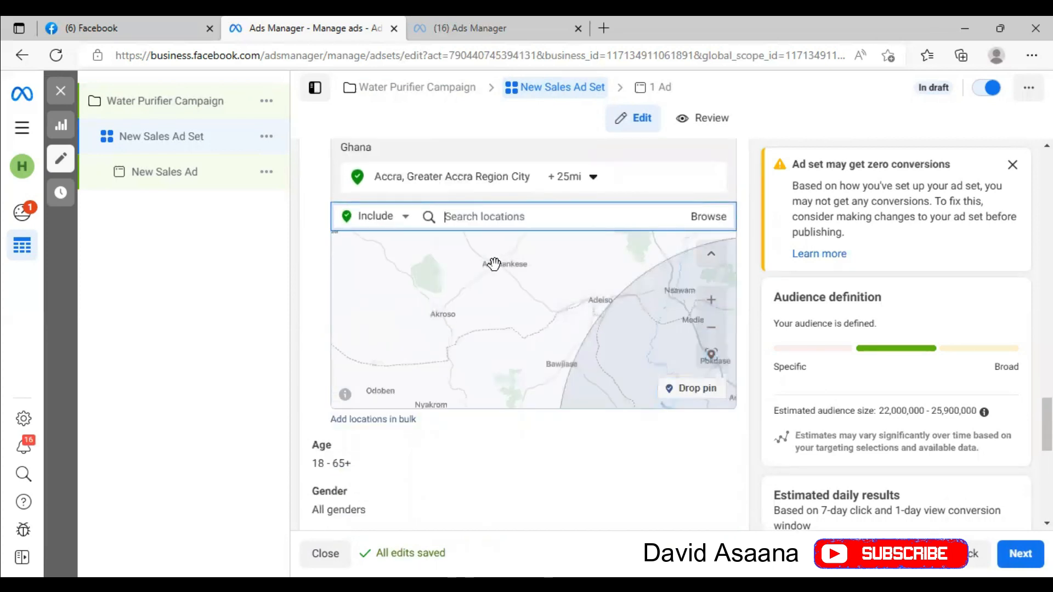
pyautogui.scroll(1, 494, 264)
pyautogui.scroll(-3, 489, 501)
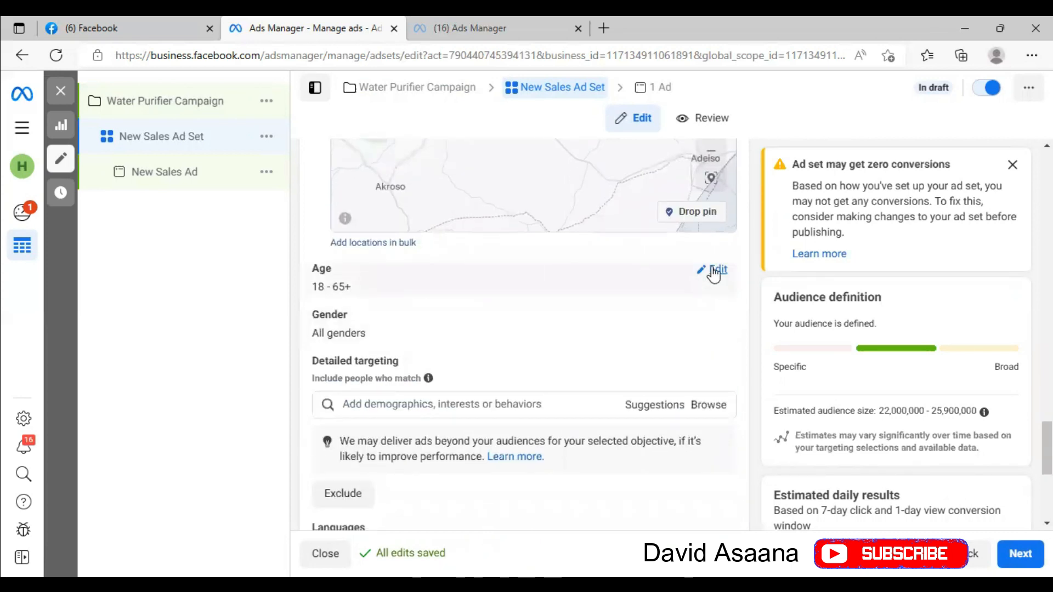
pyautogui.click(714, 271)
pyautogui.click(353, 304)
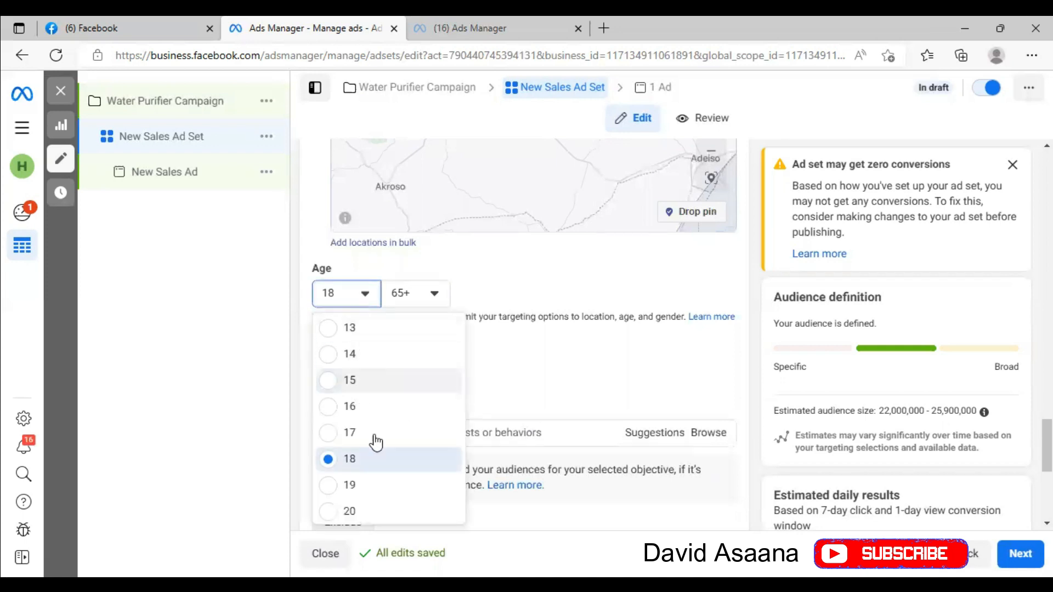
pyautogui.scroll(-1, 376, 442)
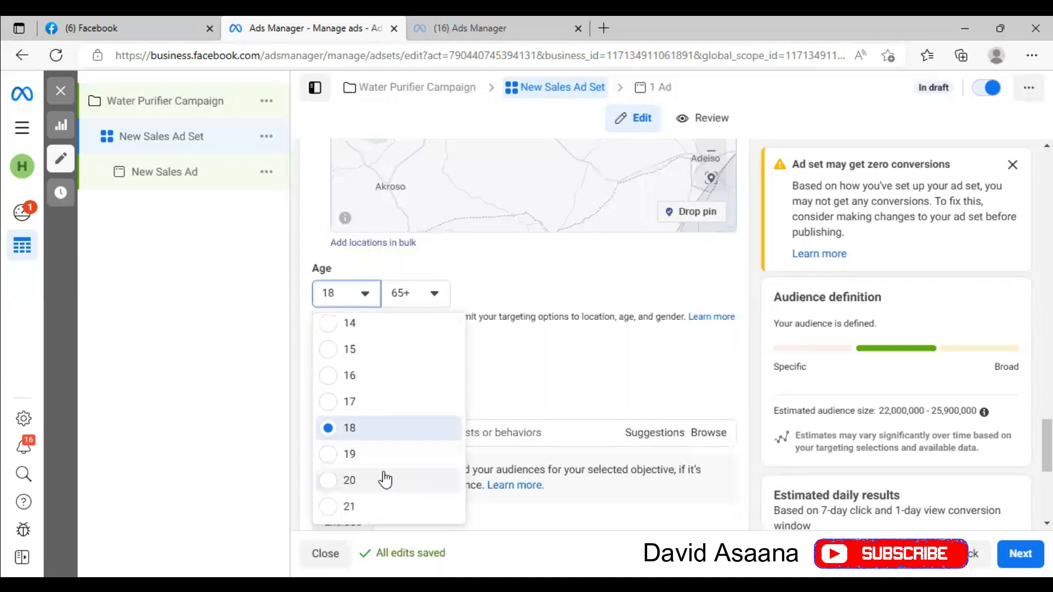
pyautogui.scroll(-2, 385, 472)
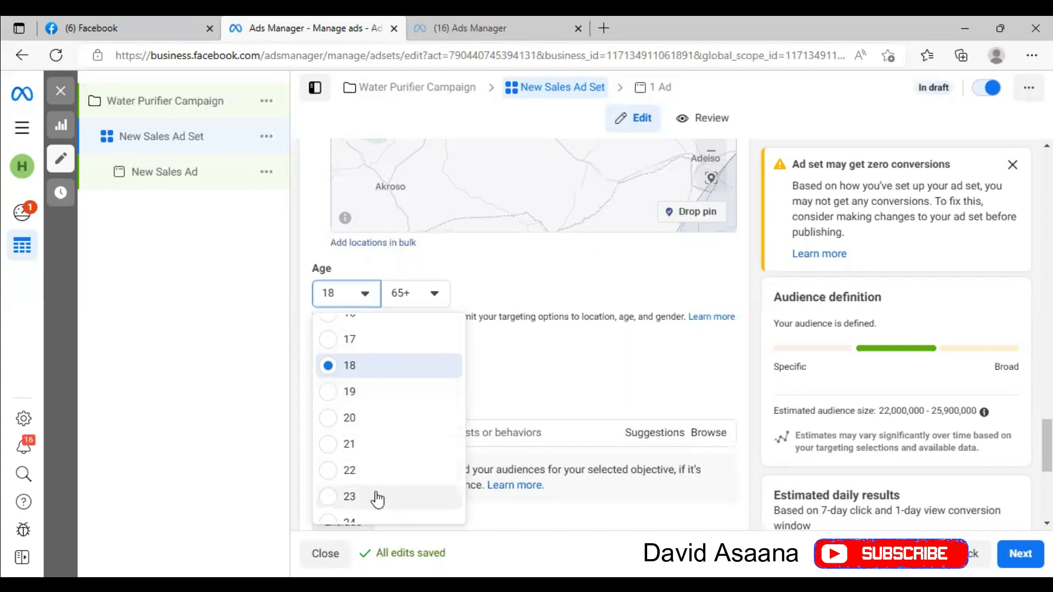
pyautogui.scroll(-1, 395, 467)
pyautogui.scroll(-1, 395, 466)
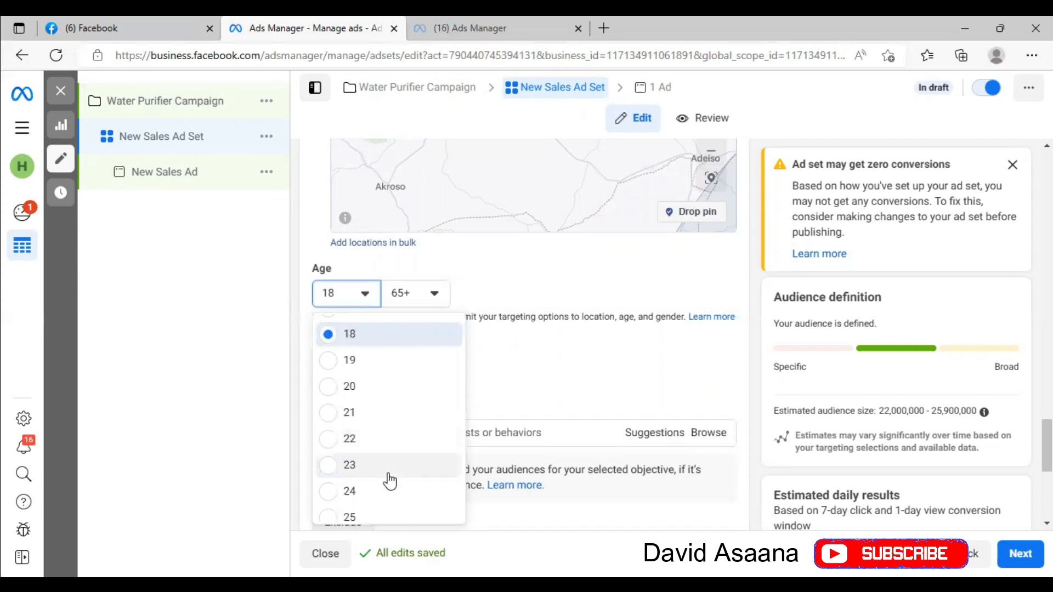
pyautogui.scroll(-1, 388, 488)
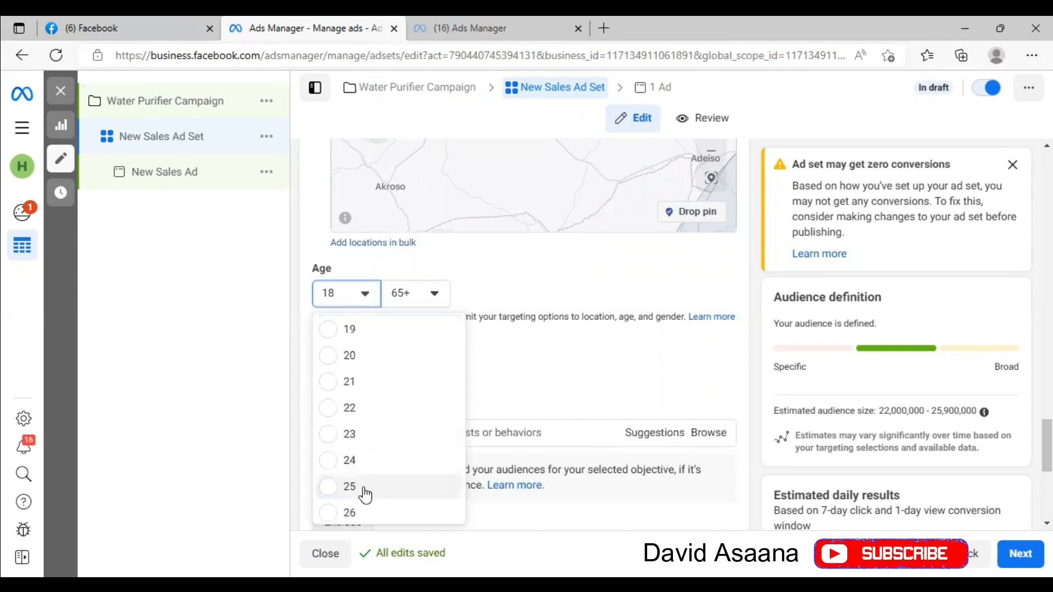
pyautogui.click(364, 489)
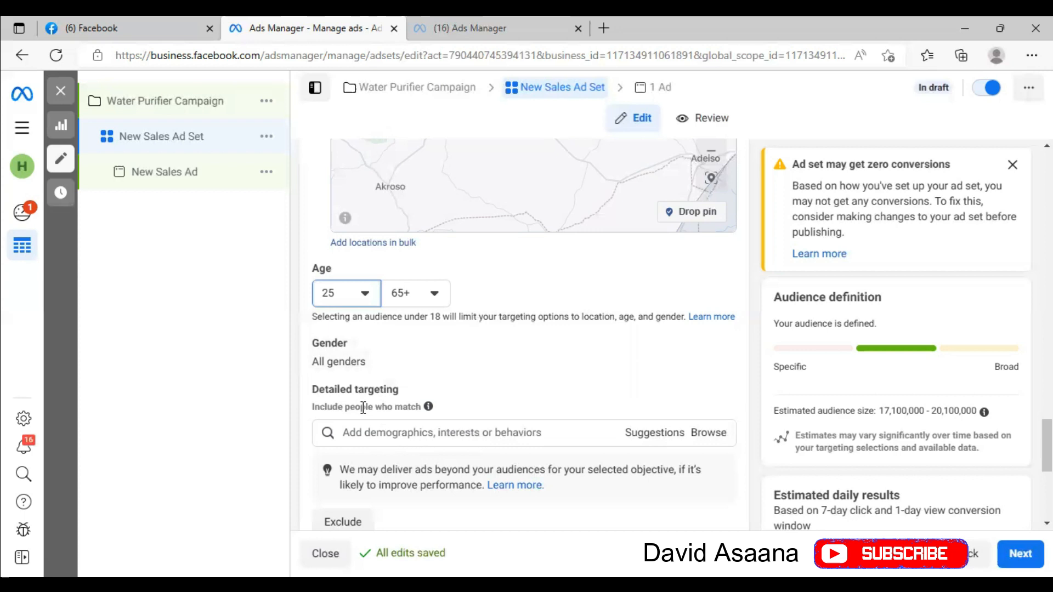
pyautogui.click(434, 437)
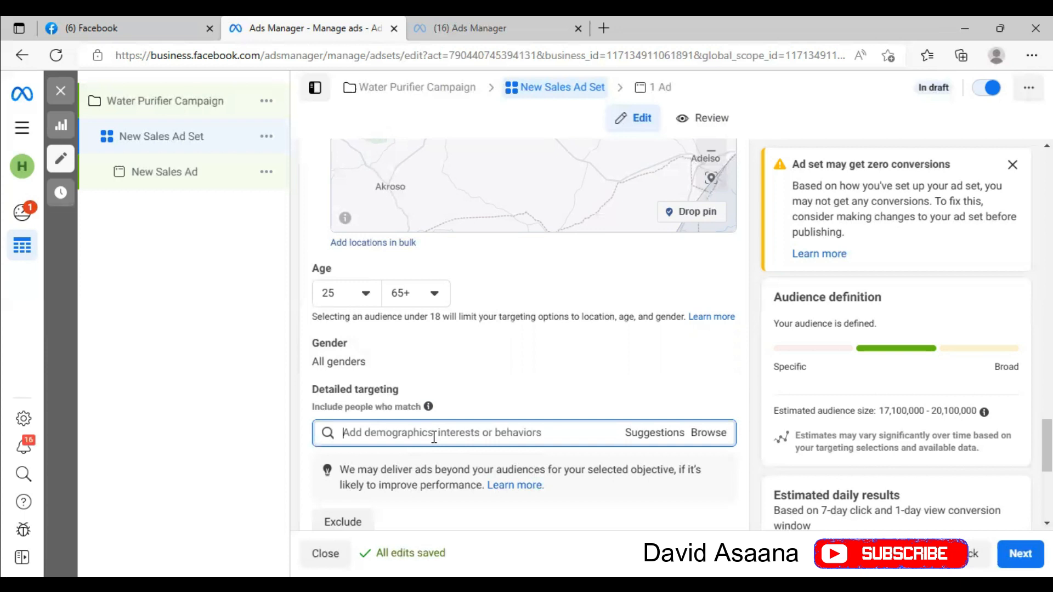
pyautogui.write('water')
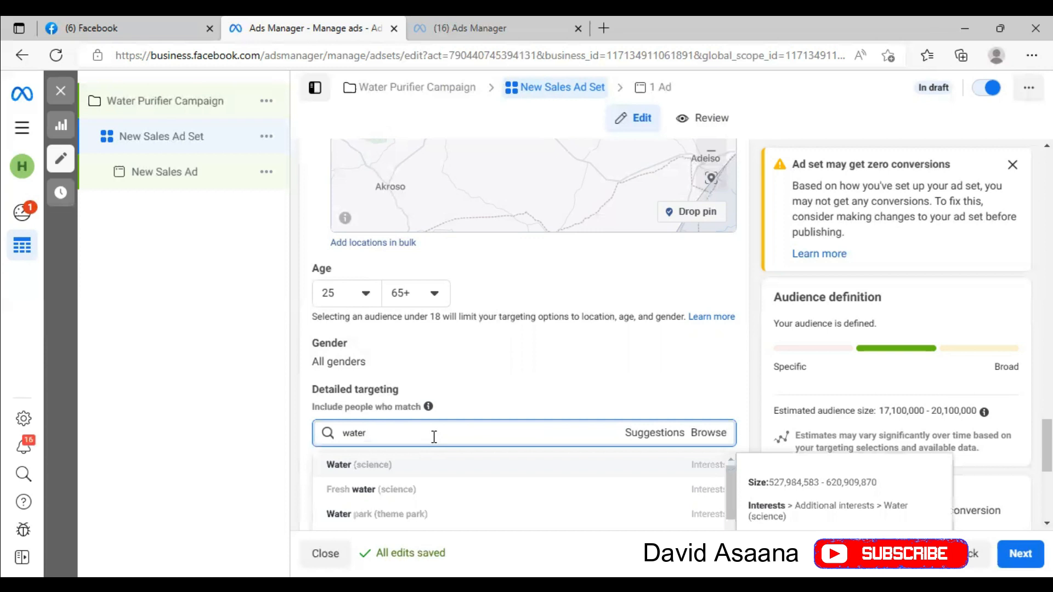
pyautogui.doubleClick(340, 435)
pyautogui.rightClick(340, 434)
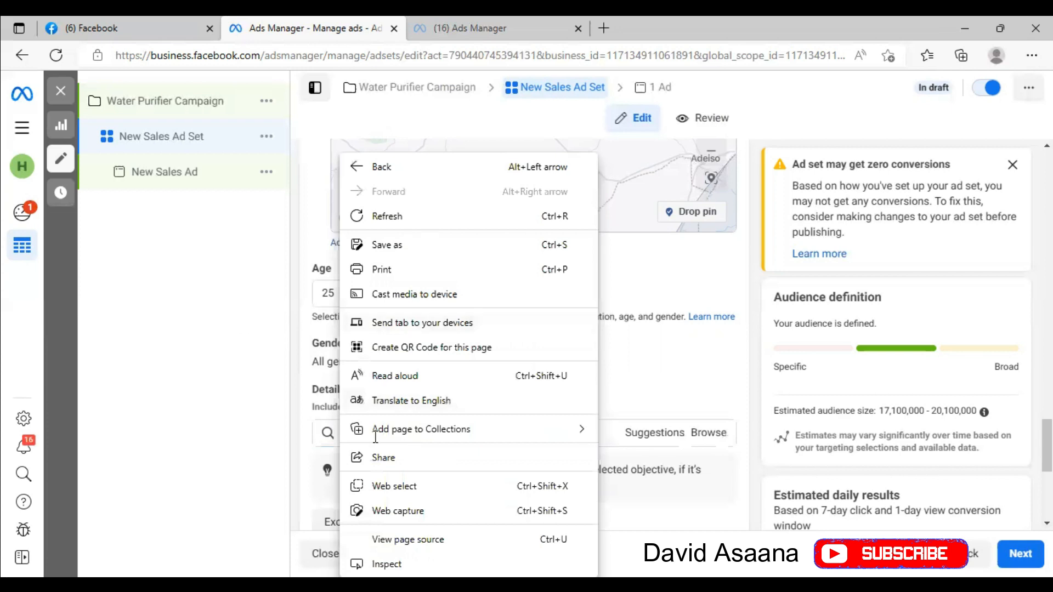
pyautogui.press('Escape')
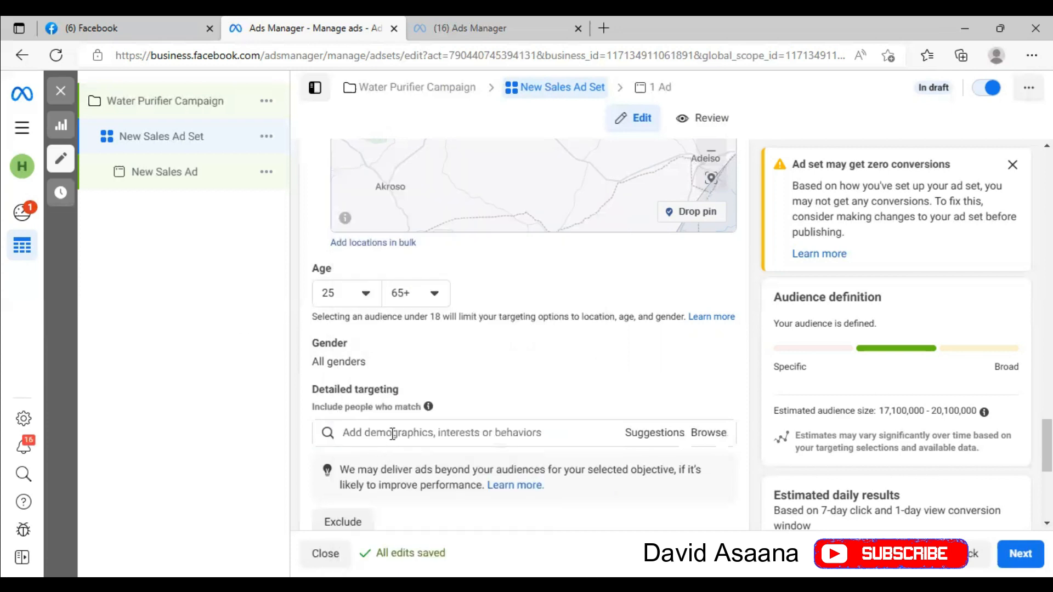
# - Search detailed targeting for "drinking water" and include the interest Drinking water (nonalcoholic beverage)
pyautogui.click(392, 434)
pyautogui.write('wa')
pyautogui.press('BackSpace')
pyautogui.press('BackSpace')
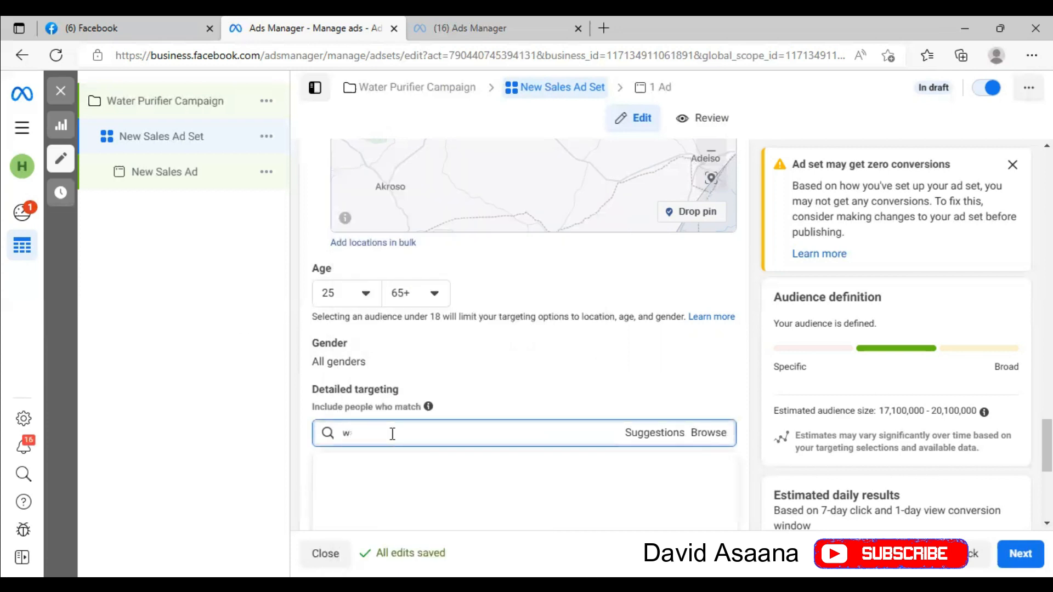
pyautogui.write('drinking water')
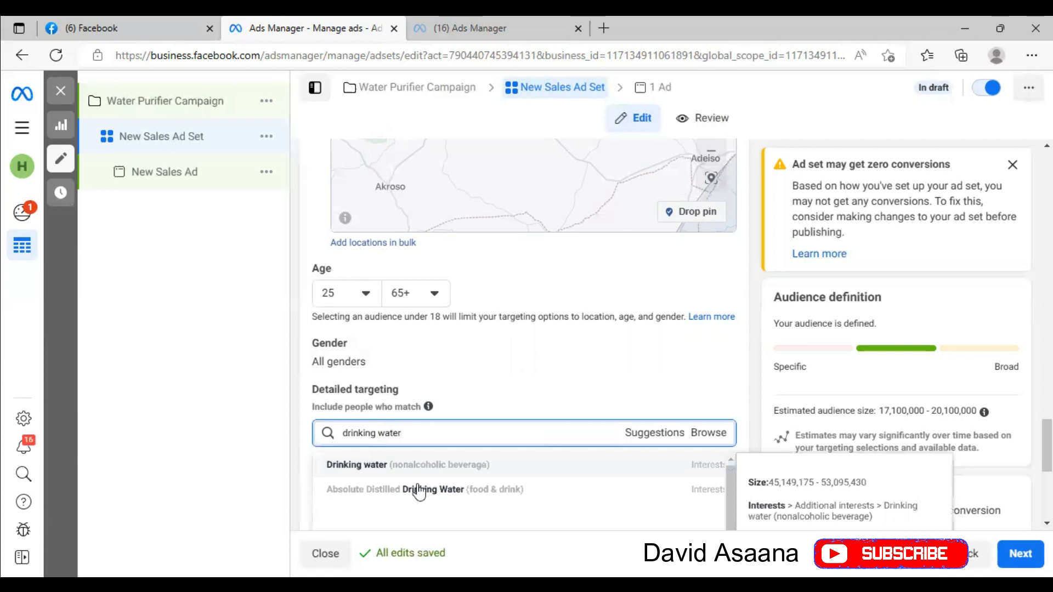
pyautogui.click(494, 473)
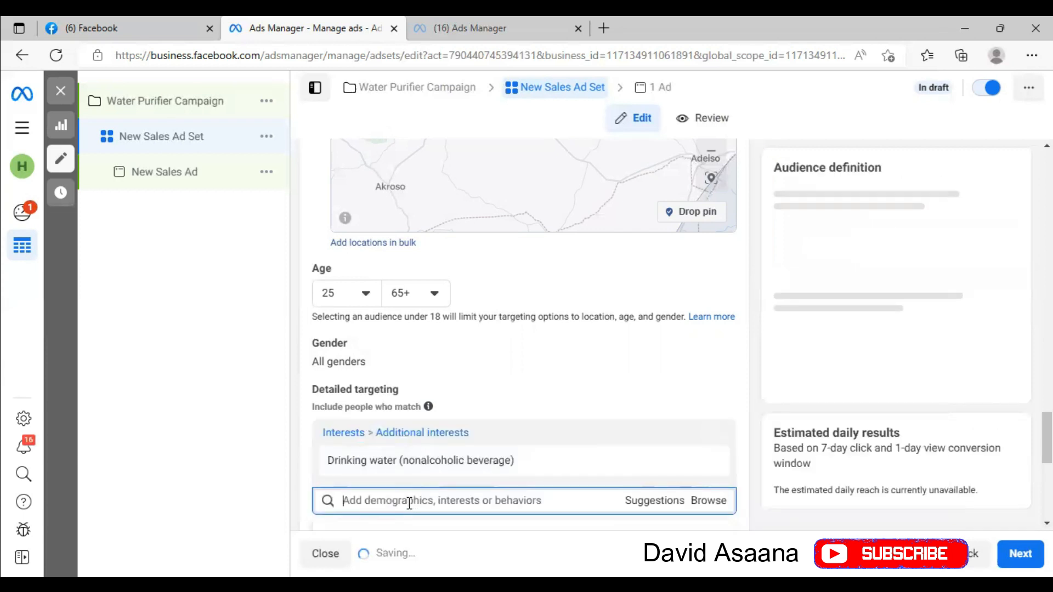
# - Include the interests Bottled water (nonalcoholic beverage) and Mineral water (food & drink) in the detailed targeting
pyautogui.write('bottled')
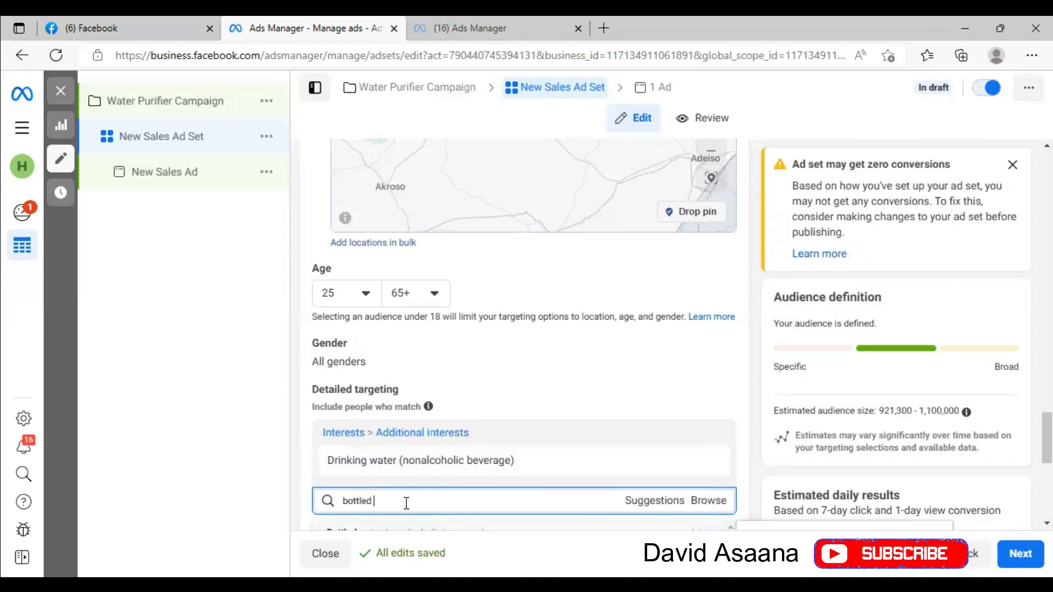
pyautogui.scroll(-1, 410, 507)
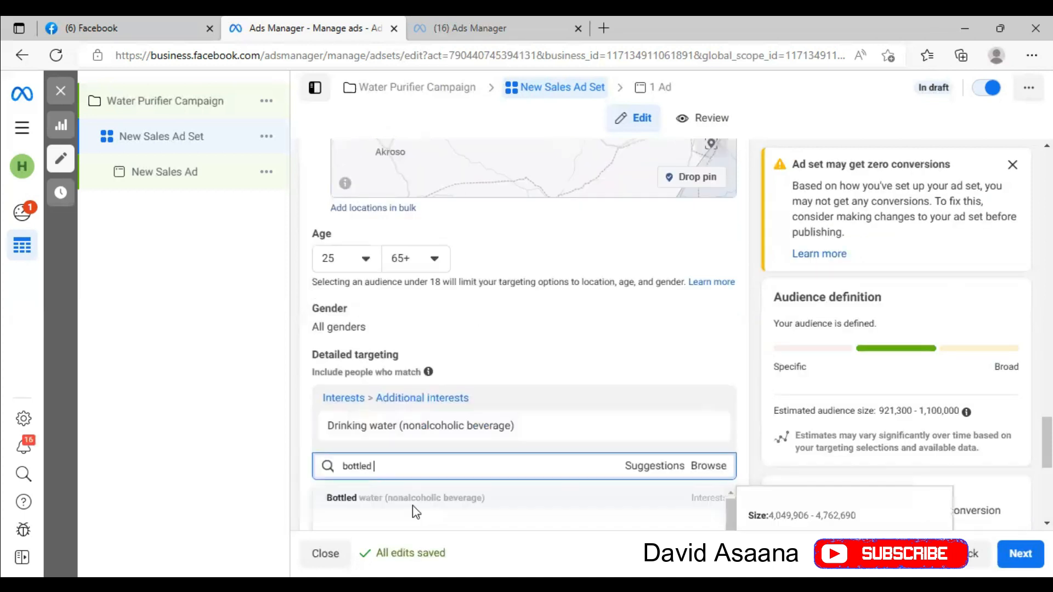
pyautogui.click(447, 486)
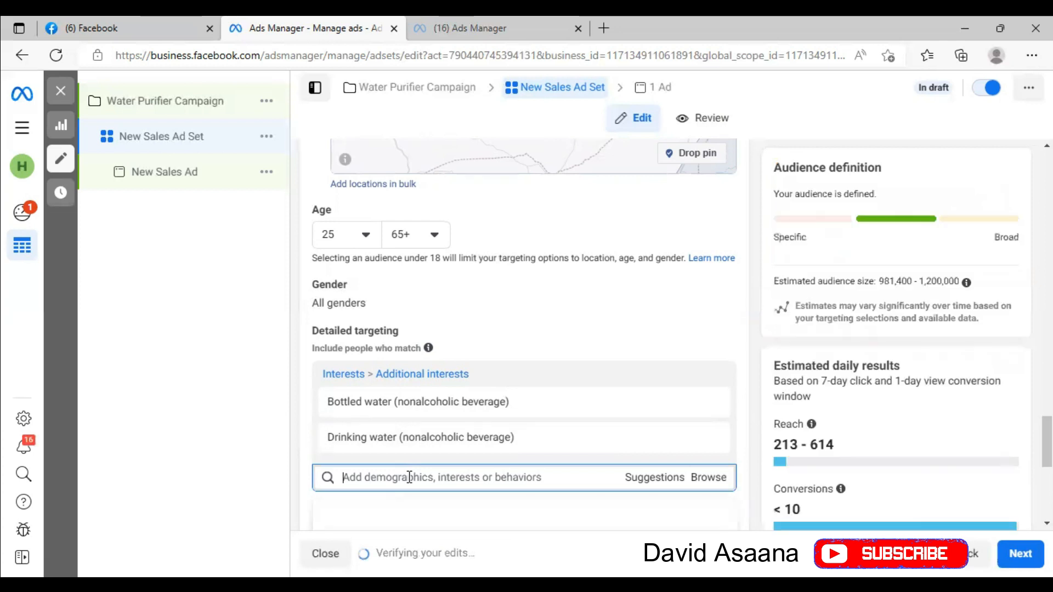
pyautogui.write('mi')
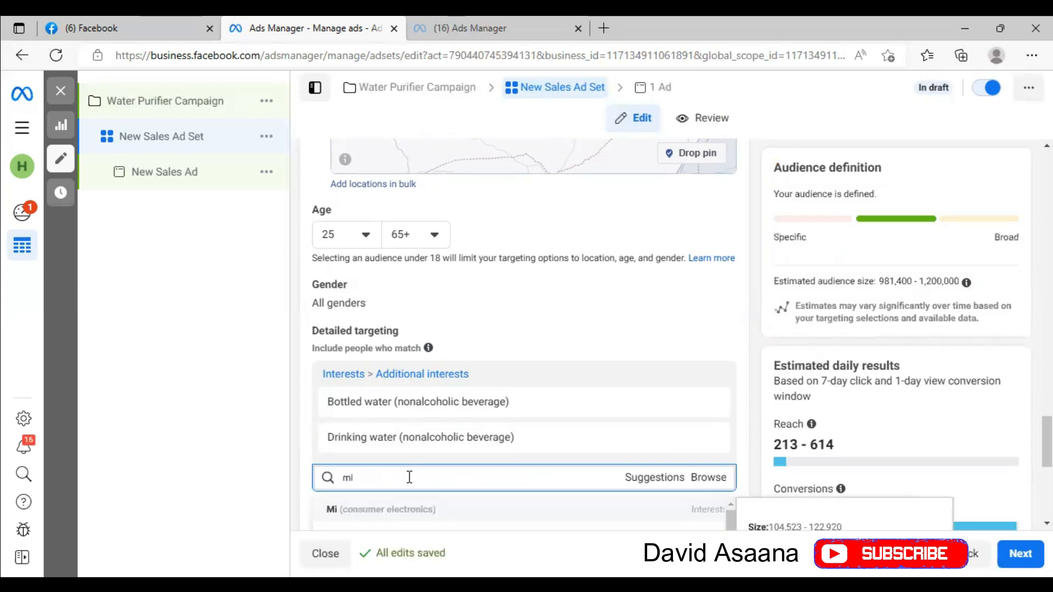
pyautogui.write('neral water')
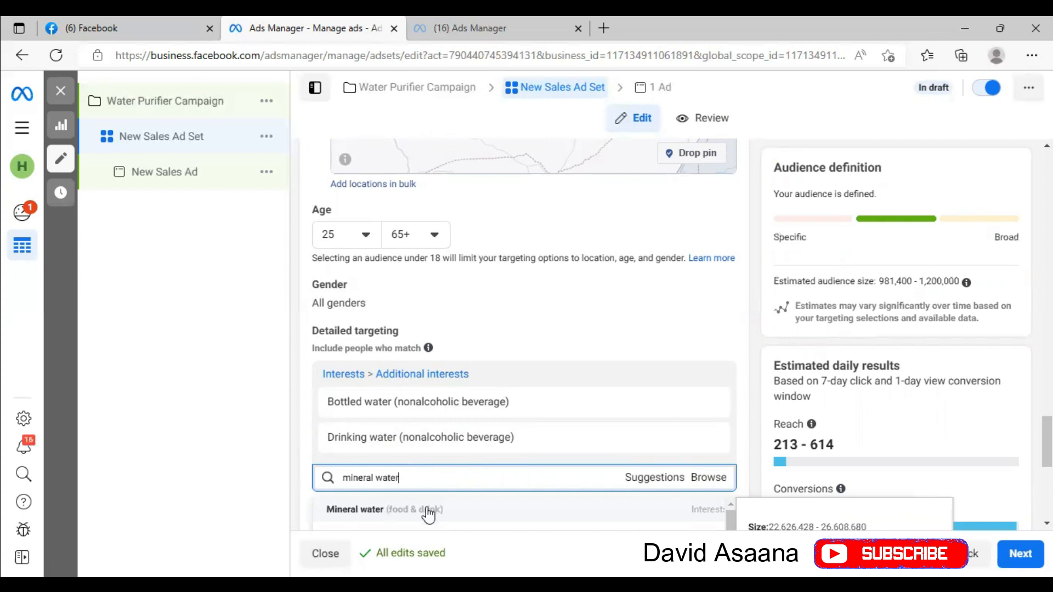
pyautogui.click(428, 515)
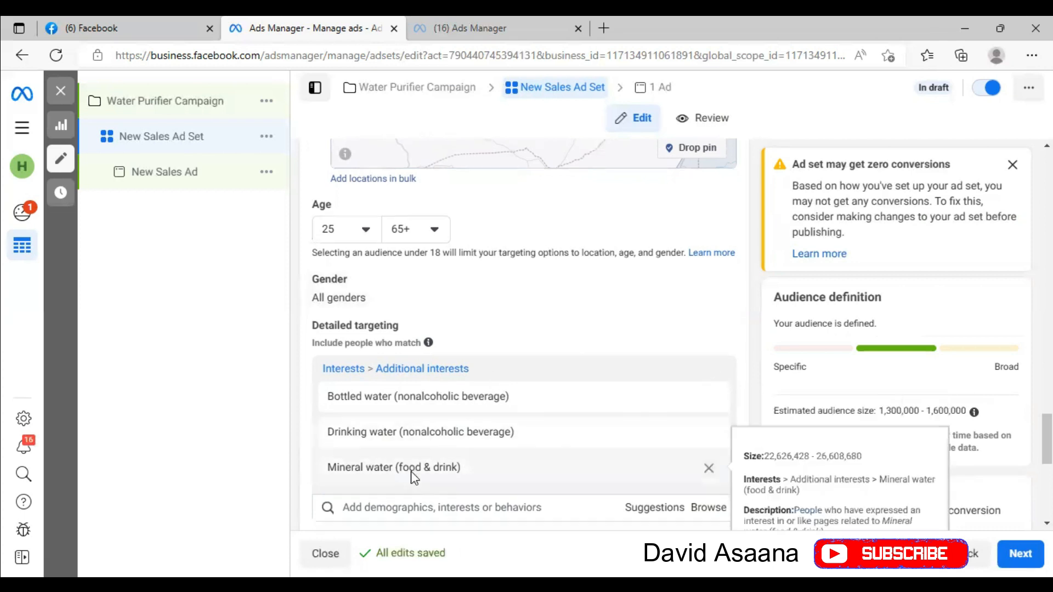
# - Review the audience settings from custom audiences to placements, along with the audience definition and estimated daily results
pyautogui.scroll(-2, 410, 472)
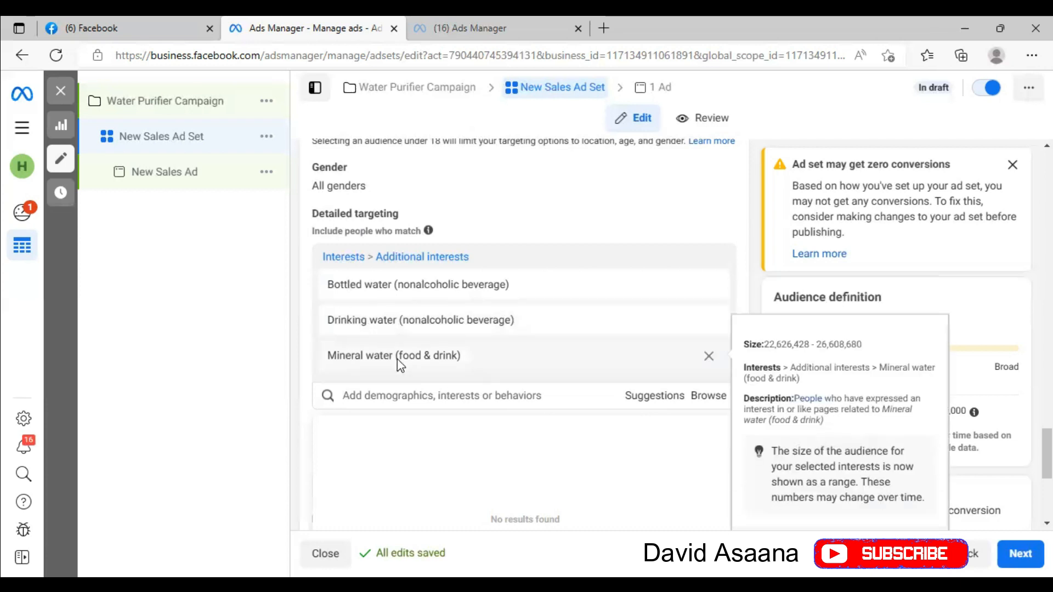
pyautogui.scroll(2, 397, 359)
pyautogui.scroll(3, 430, 313)
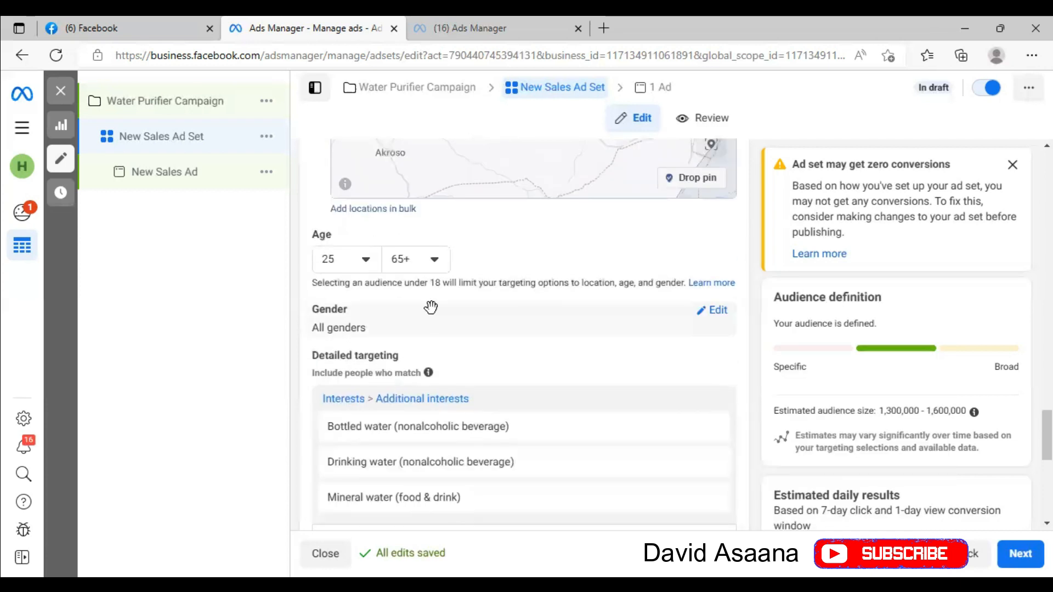
pyautogui.scroll(6, 812, 307)
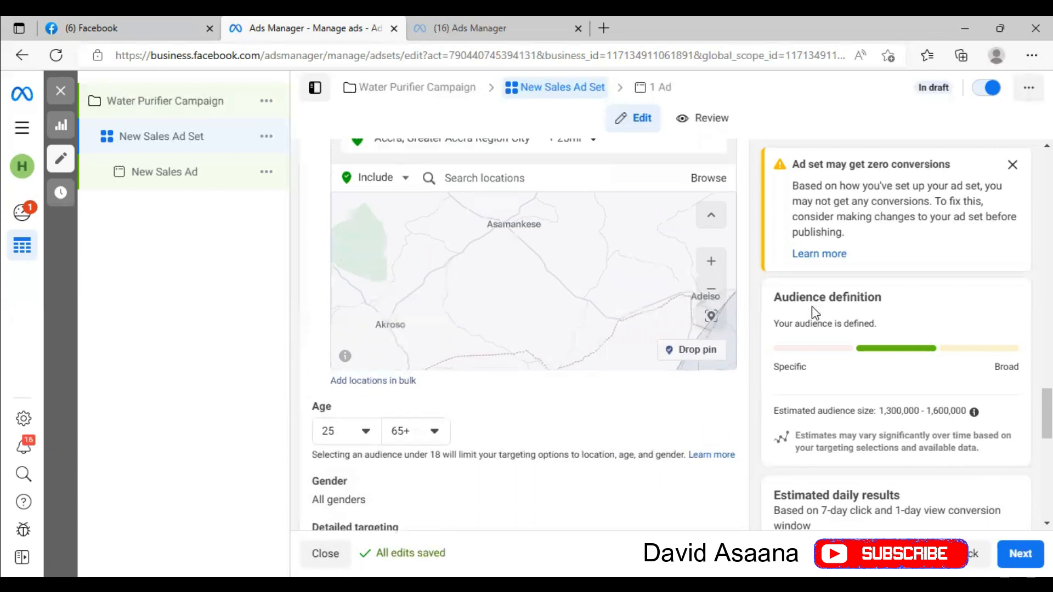
pyautogui.scroll(5, 771, 324)
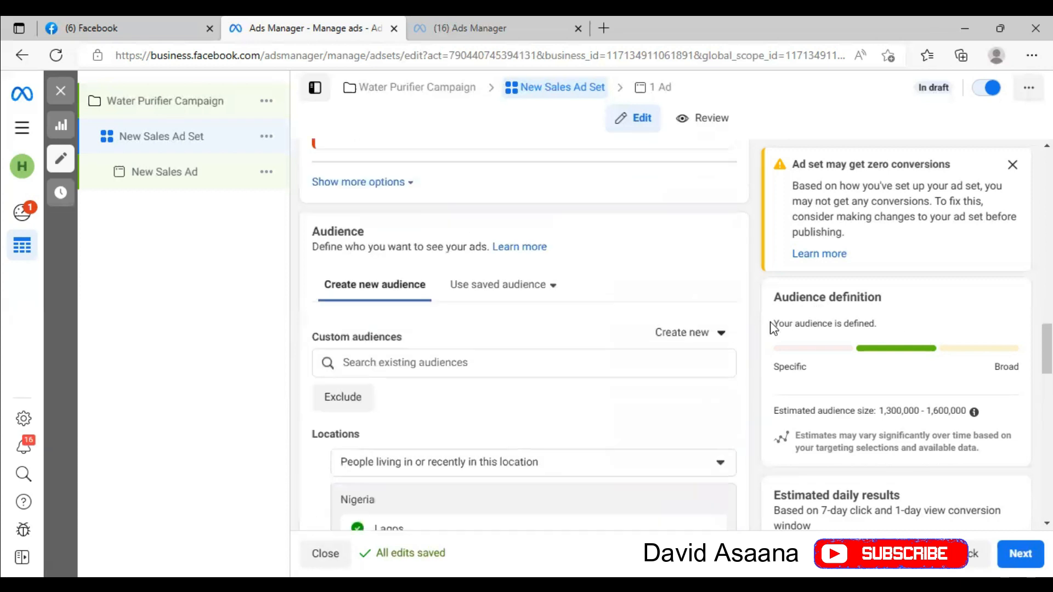
pyautogui.scroll(-5, 772, 328)
pyautogui.scroll(-15, 774, 329)
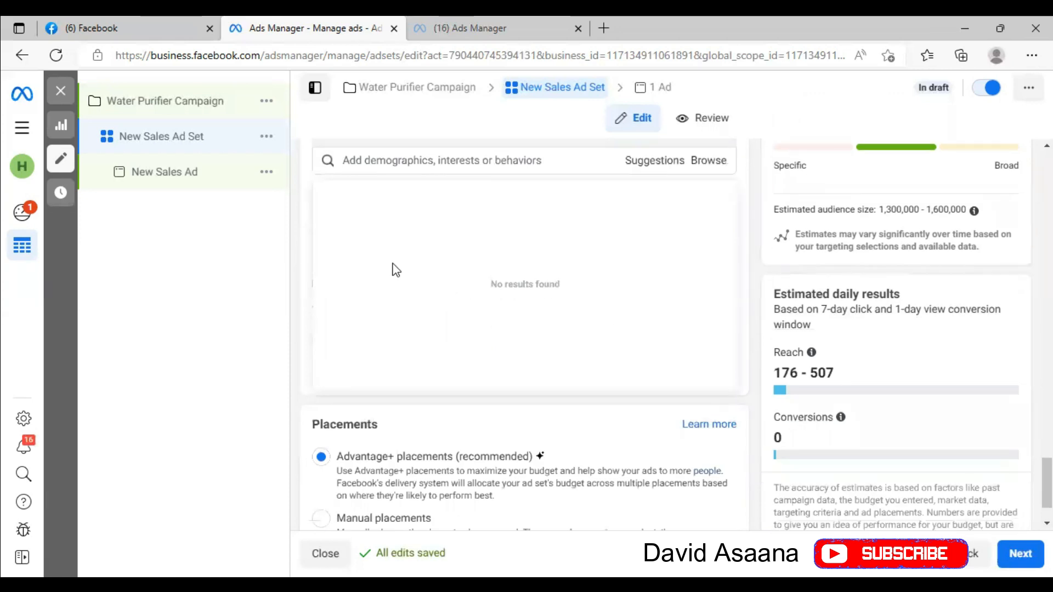
pyautogui.scroll(1, 405, 262)
pyautogui.scroll(2, 565, 363)
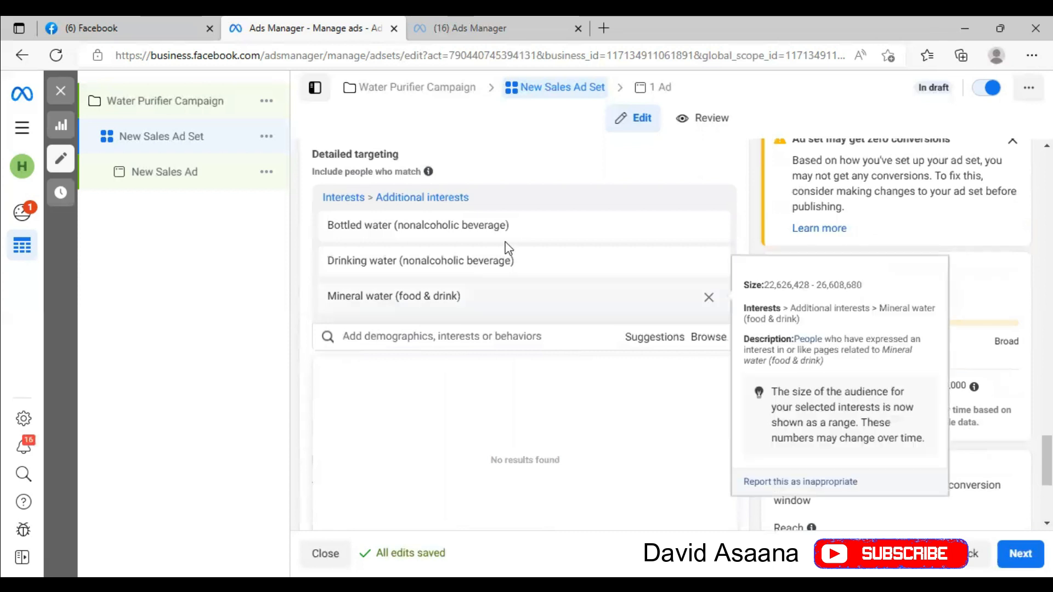
pyautogui.scroll(3, 454, 360)
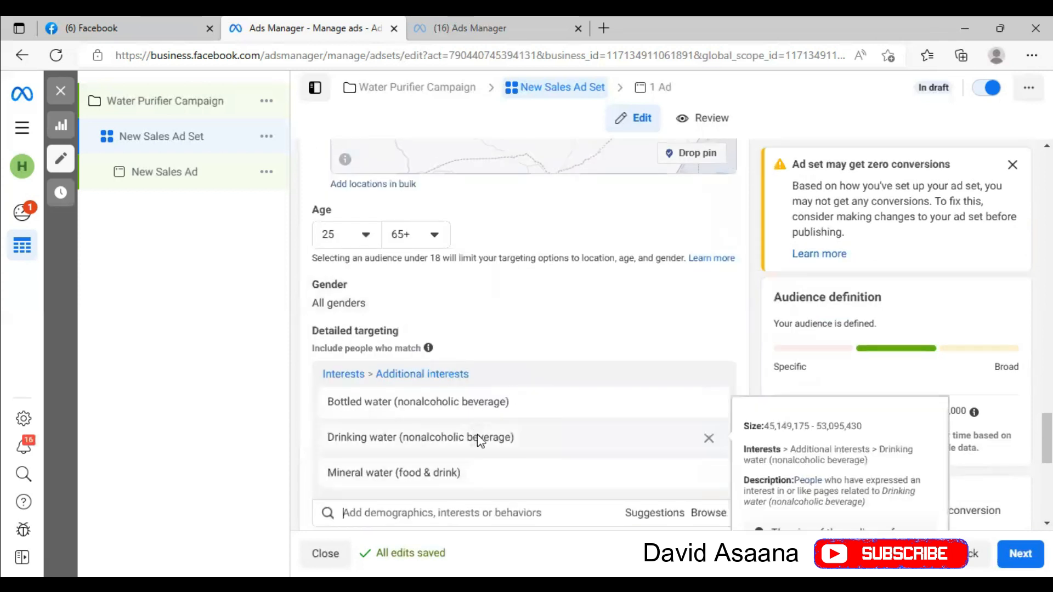
# - Examine the included interests, the exclude and narrowing options, the language setting and the estimated audience size
pyautogui.click(427, 519)
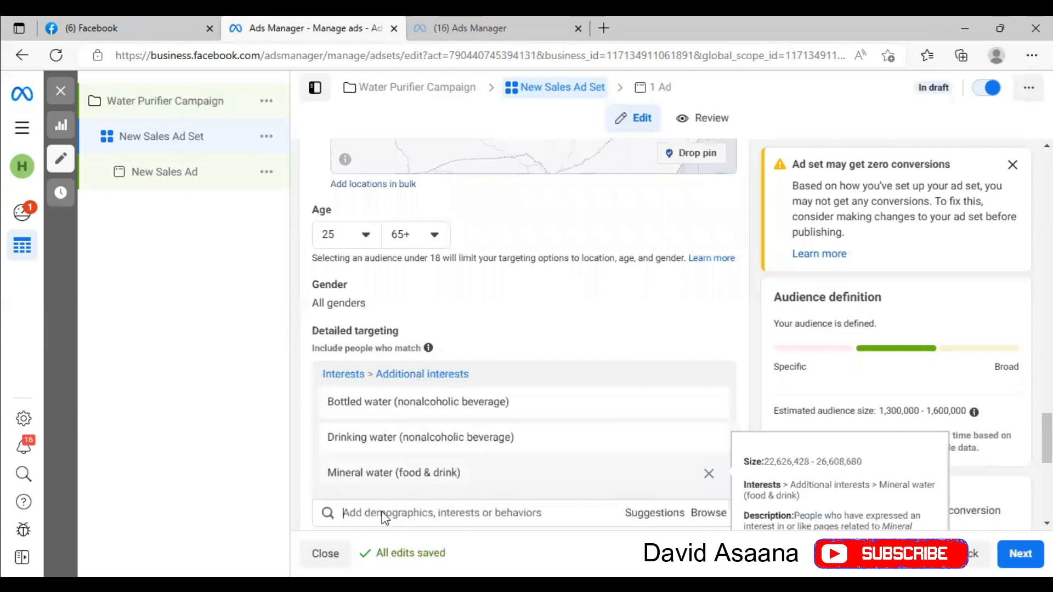
pyautogui.moveTo(330, 452)
pyautogui.scroll(-3, 359, 437)
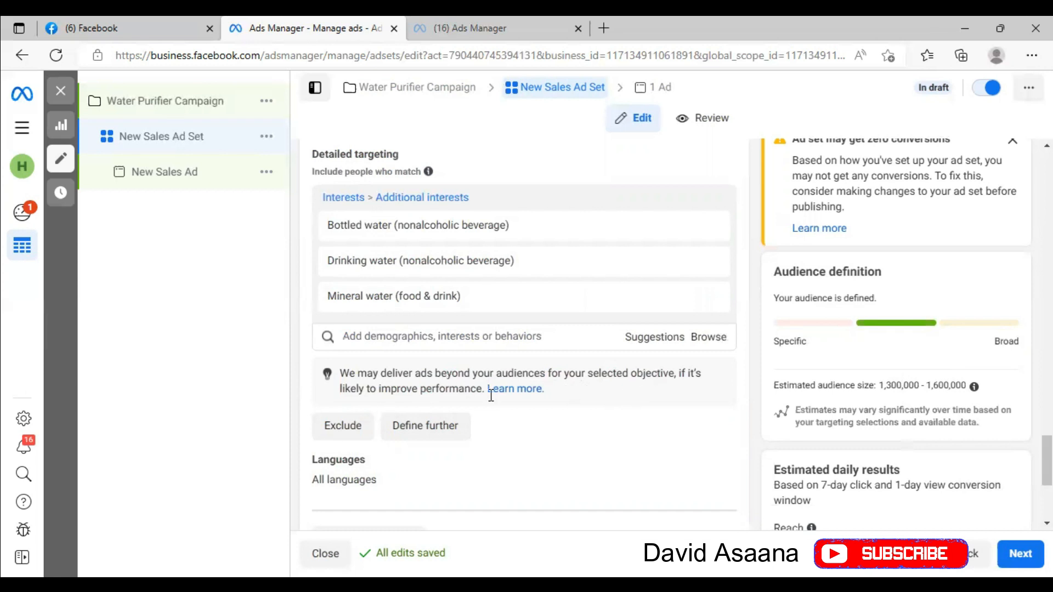
pyautogui.scroll(2, 479, 409)
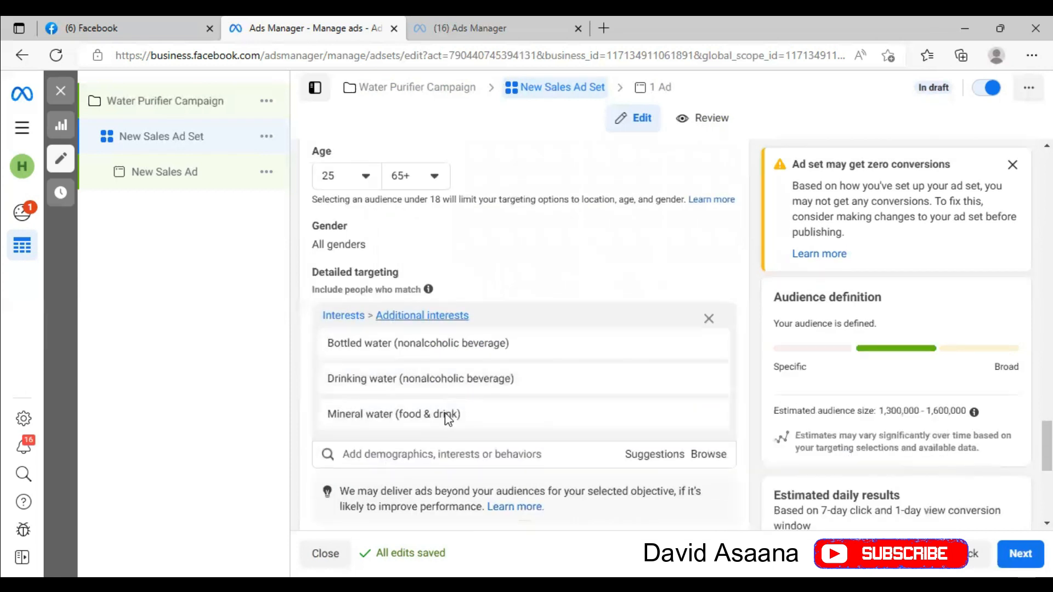
pyautogui.scroll(-3, 451, 430)
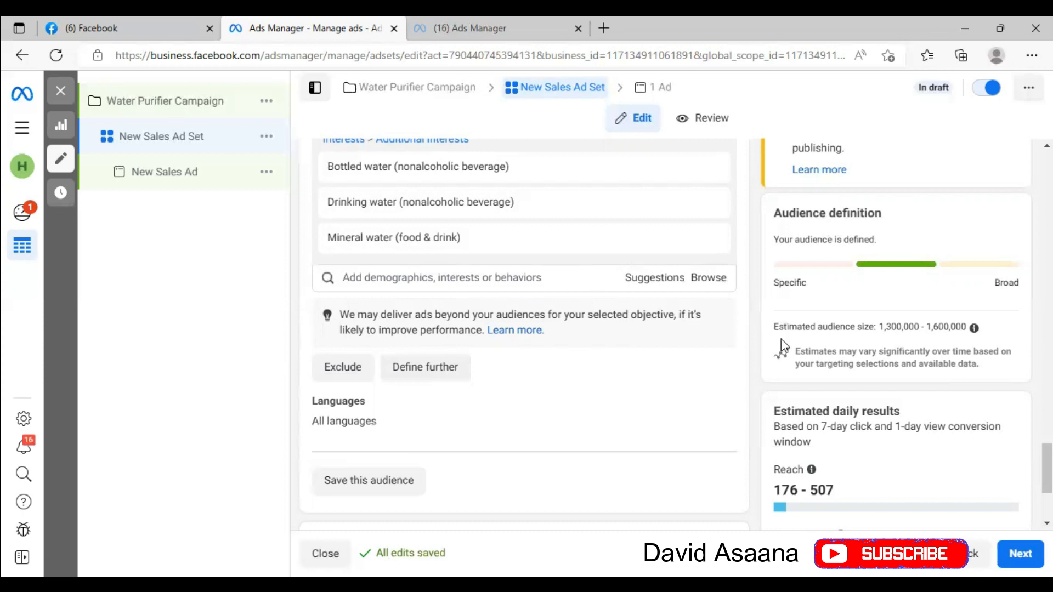
pyautogui.scroll(2, 562, 324)
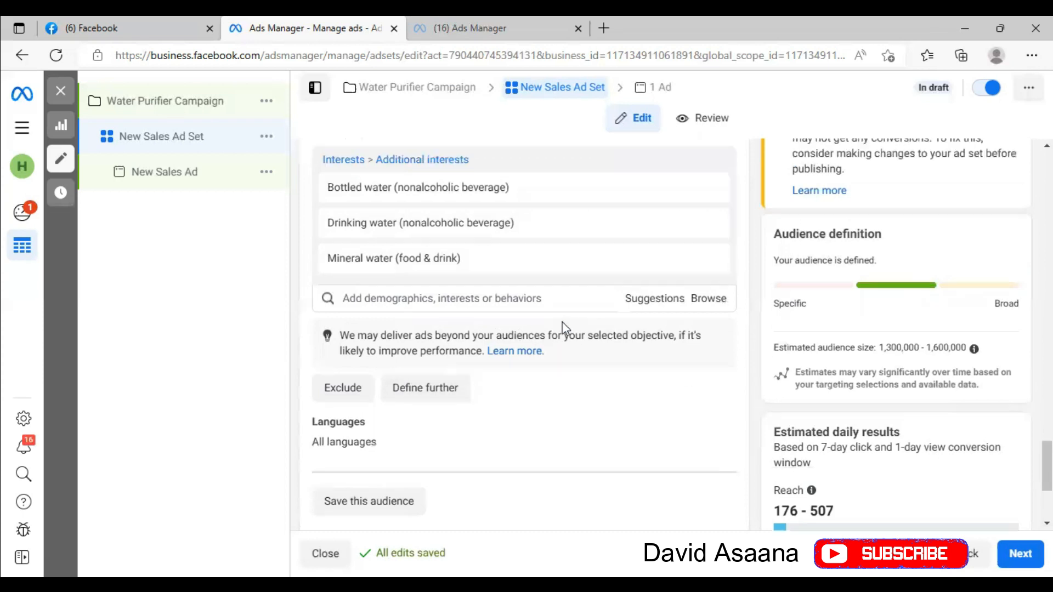
pyautogui.scroll(2, 567, 329)
pyautogui.scroll(-3, 494, 336)
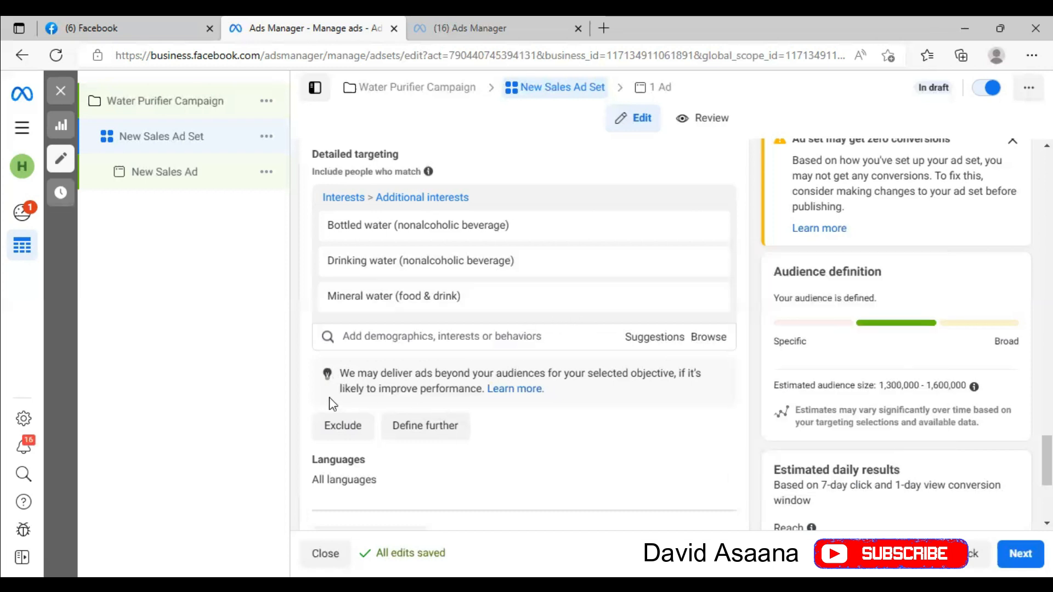
pyautogui.scroll(-2, 357, 400)
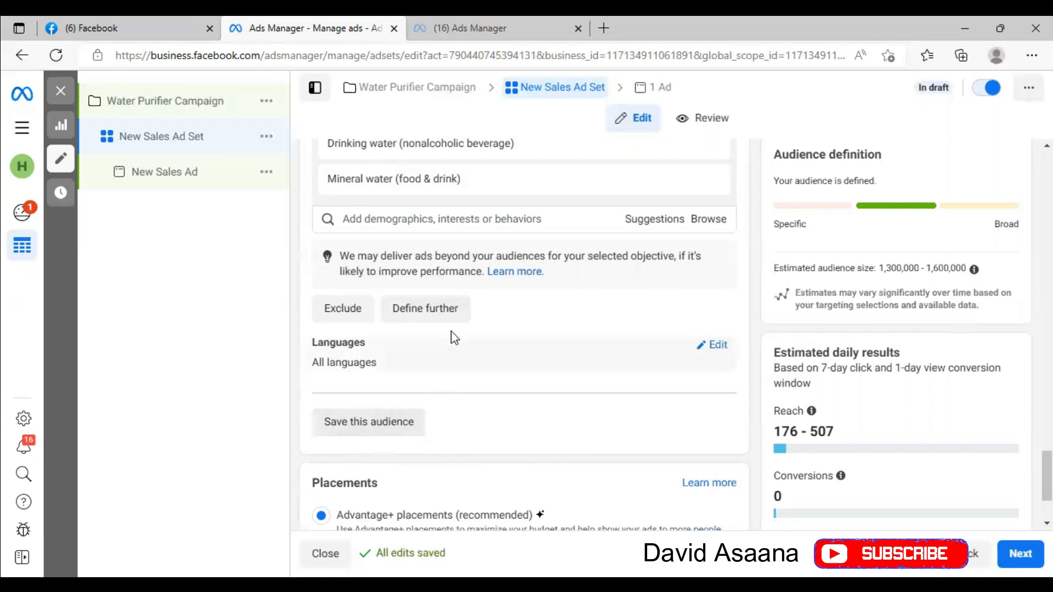
pyautogui.moveTo(481, 171)
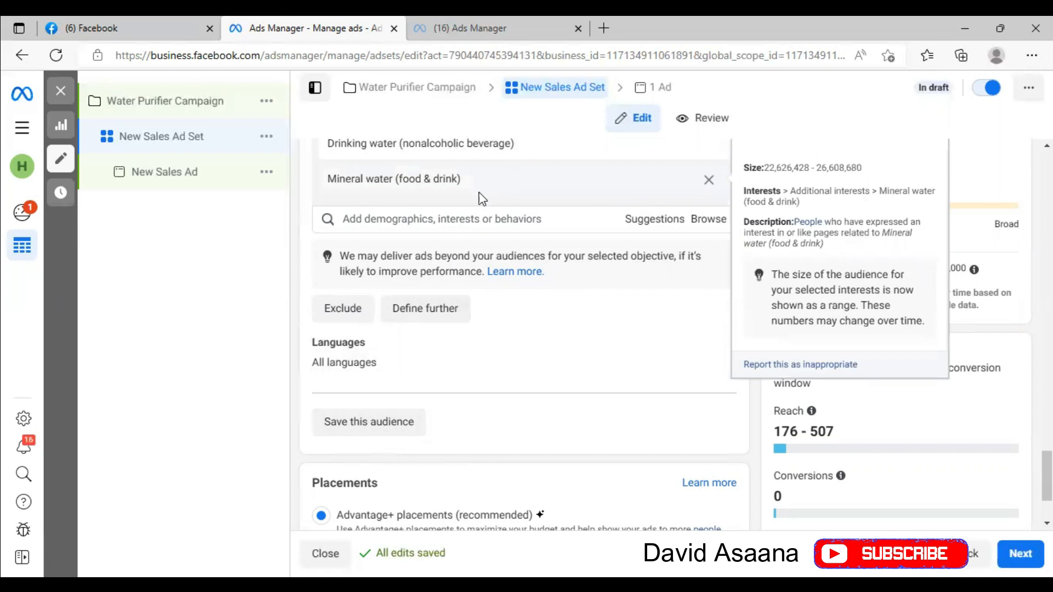
# - Replace the newly defined audience with a saved audience for the ad set
pyautogui.scroll(10, 554, 258)
pyautogui.scroll(4, 550, 248)
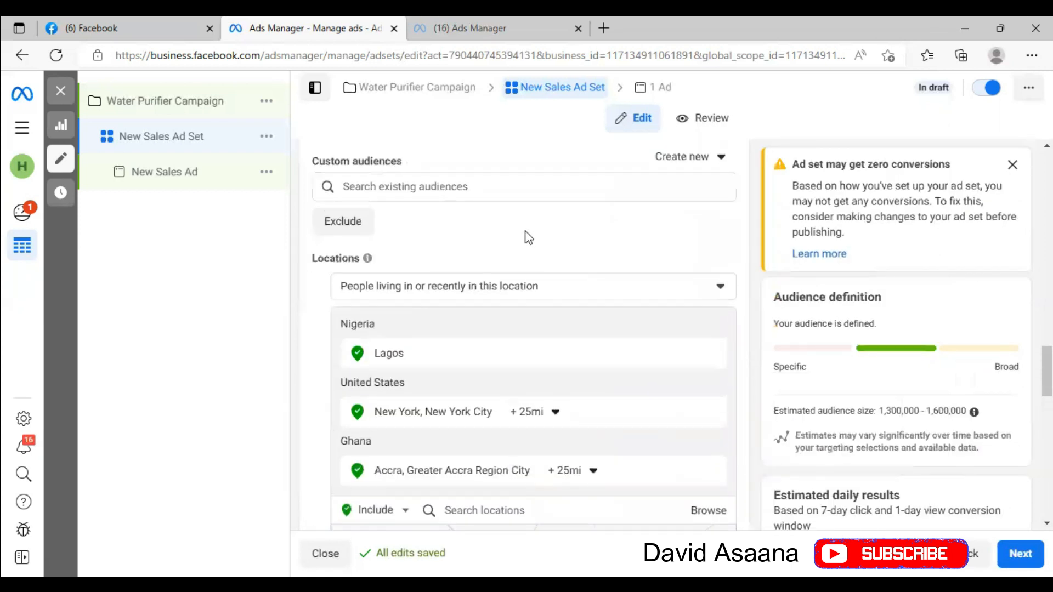
pyautogui.scroll(-1, 525, 440)
pyautogui.scroll(4, 527, 442)
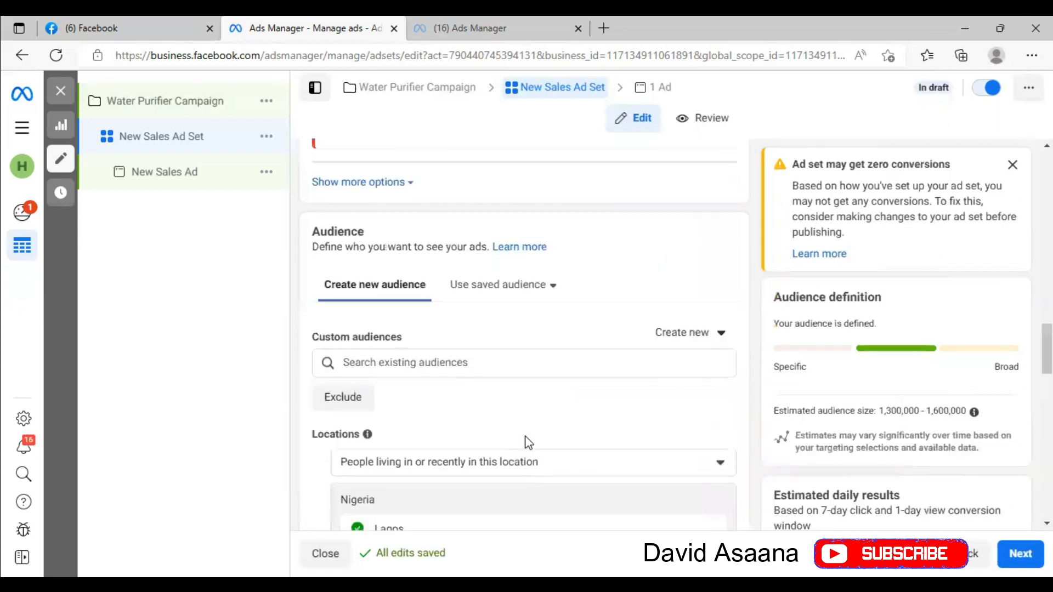
pyautogui.click(488, 295)
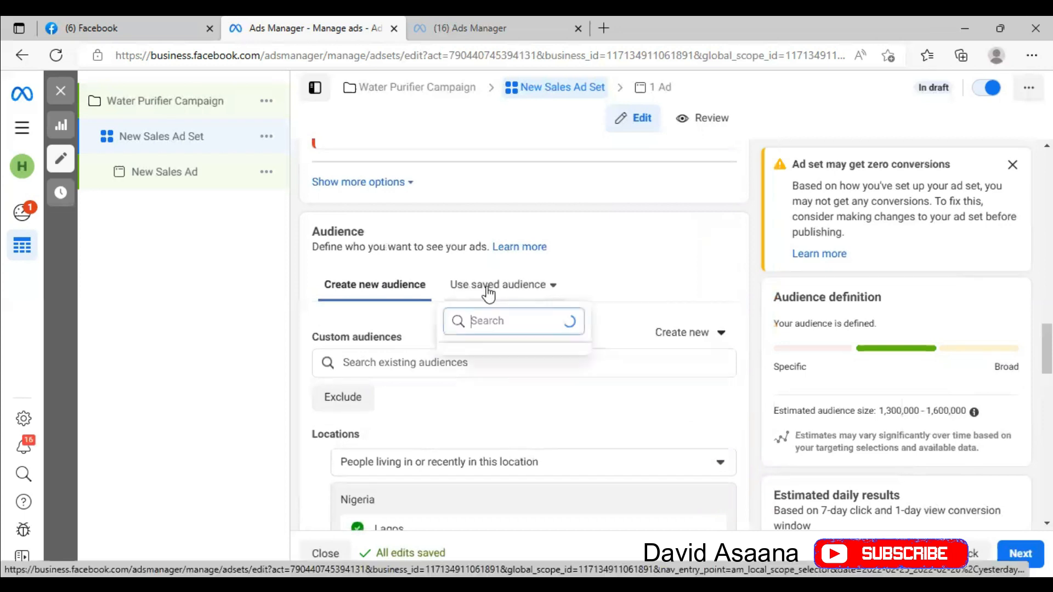
pyautogui.click(513, 363)
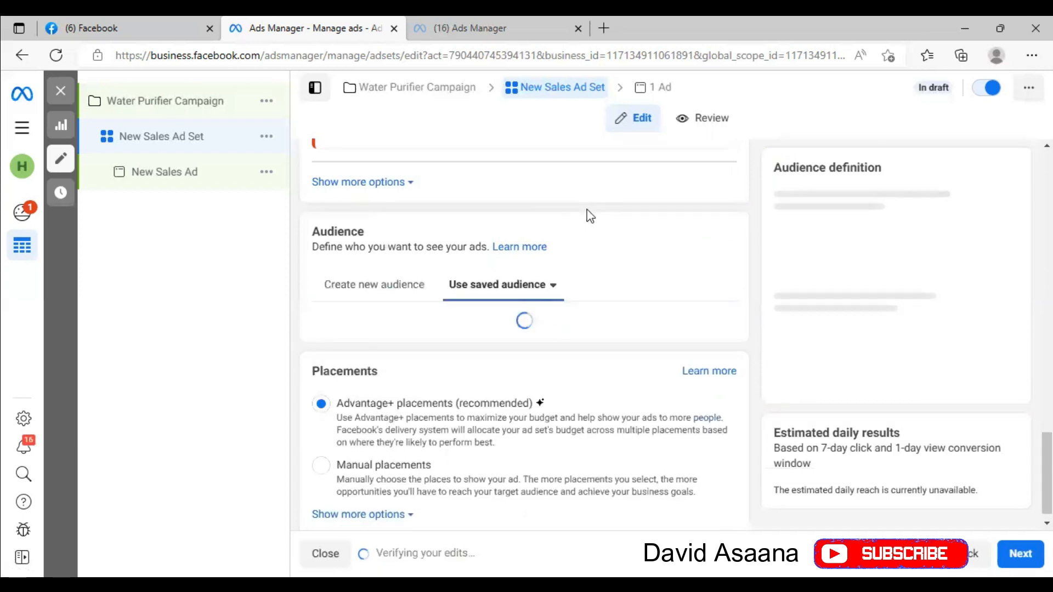
# - Switch the ad set from Advantage+ placements to Manual placements and review the device and platform options
pyautogui.scroll(-3, 535, 353)
pyautogui.scroll(-4, 535, 354)
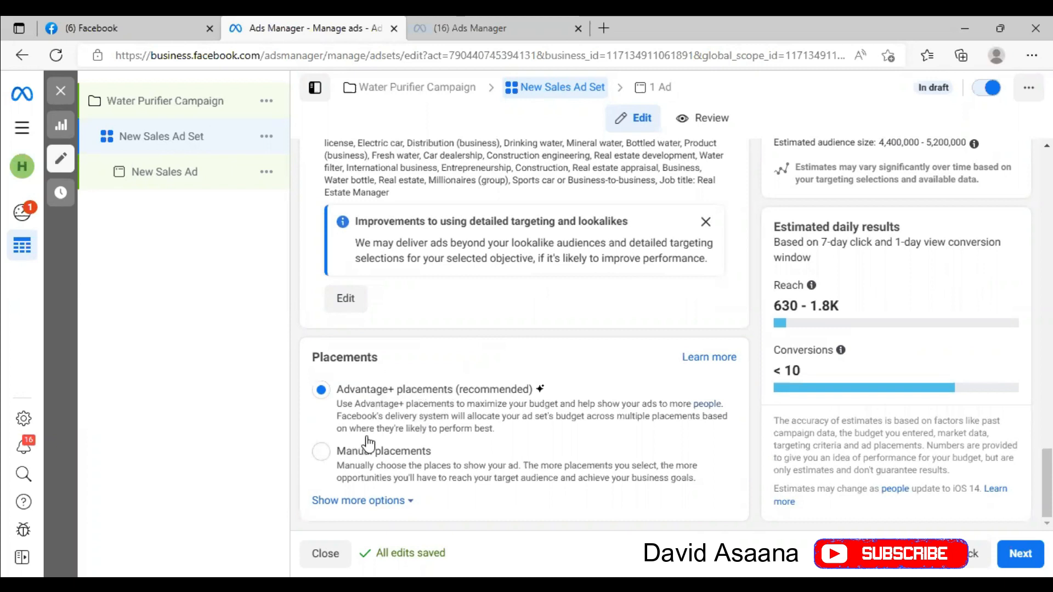
pyautogui.click(321, 451)
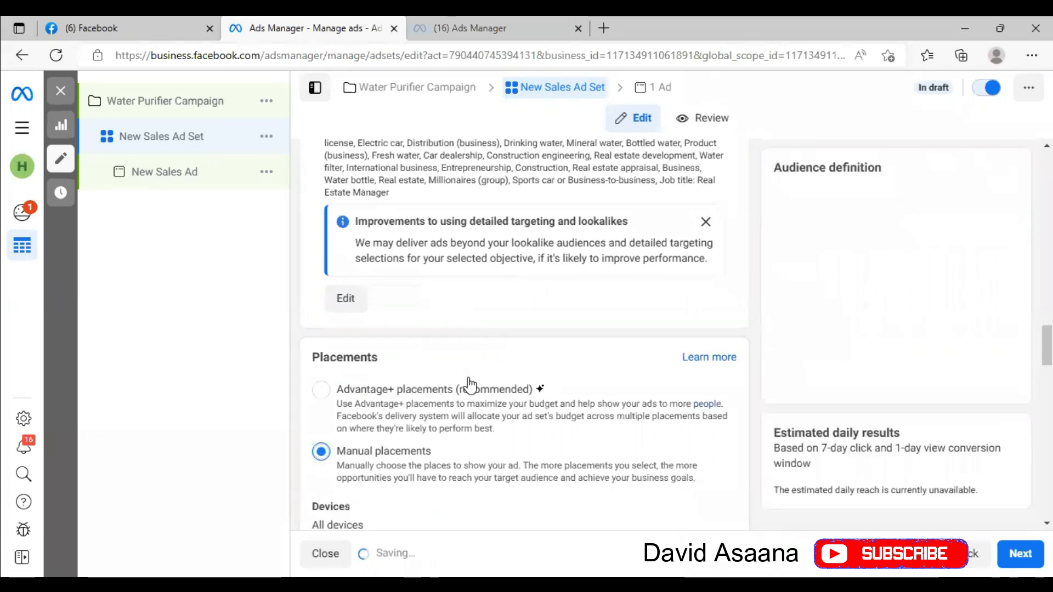
pyautogui.scroll(-3, 470, 384)
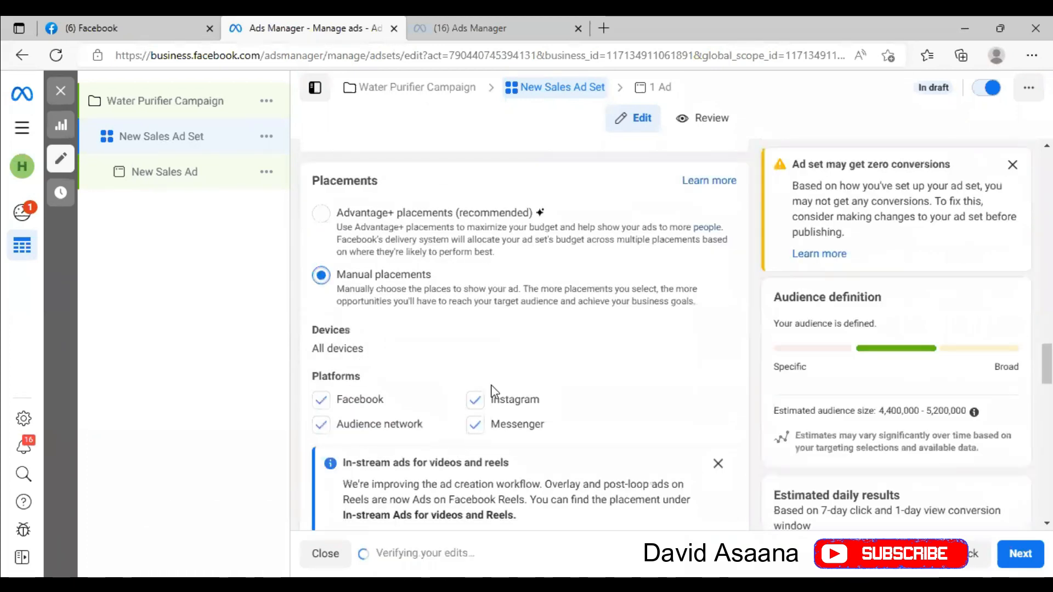
pyautogui.scroll(-4, 510, 400)
pyautogui.scroll(4, 520, 377)
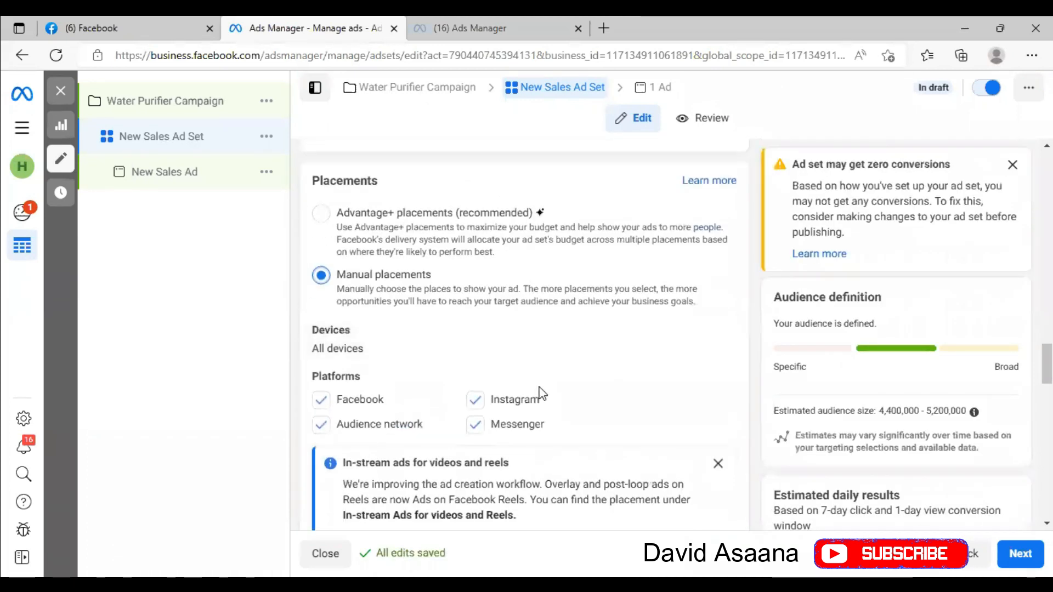
# - Exclude Messenger from the ad set's placement platforms
pyautogui.click(470, 429)
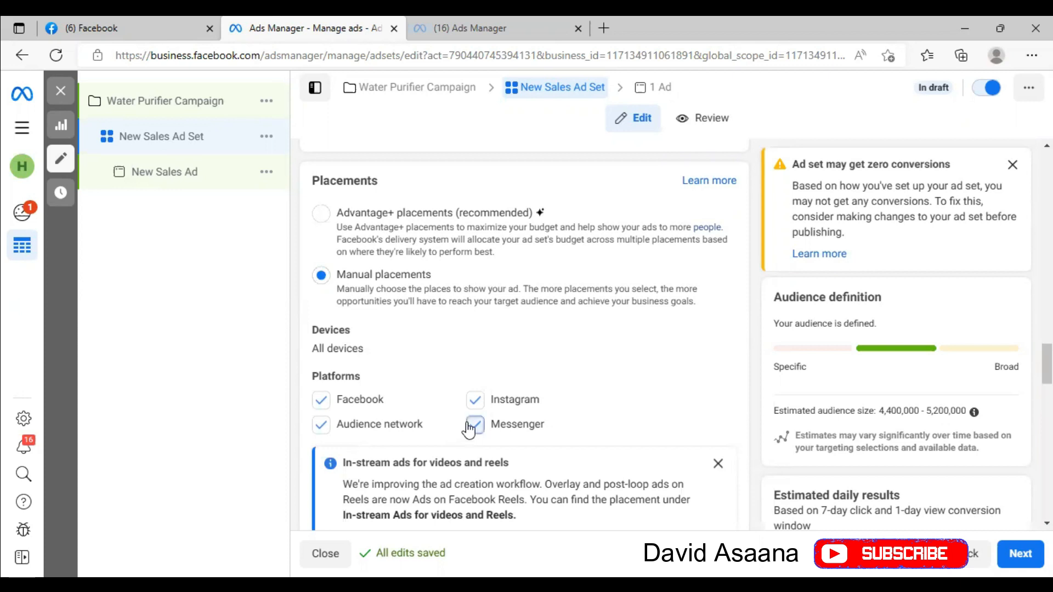
pyautogui.click(470, 429)
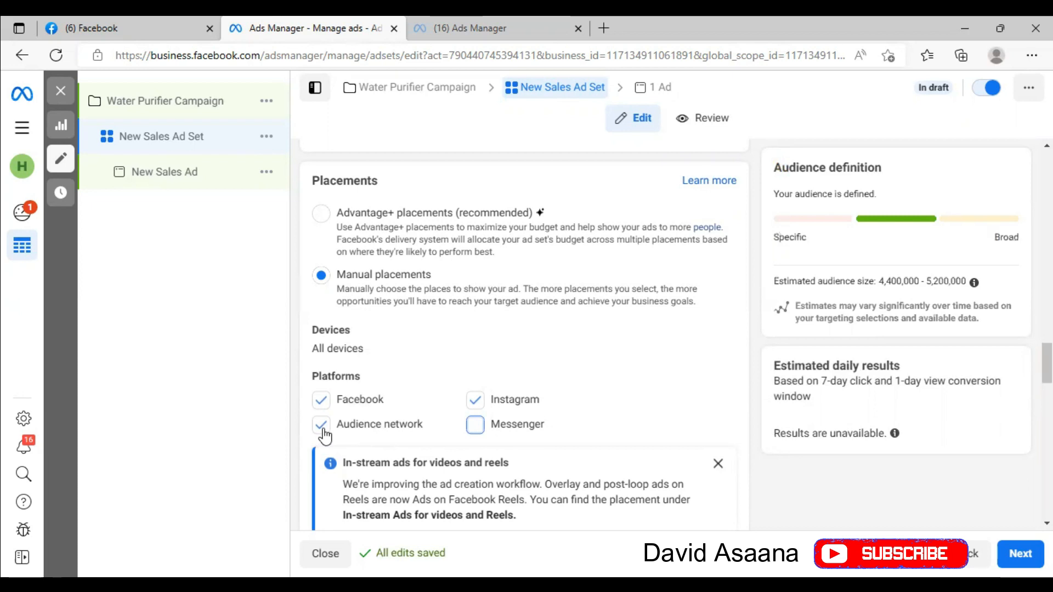
pyautogui.scroll(-1, 423, 417)
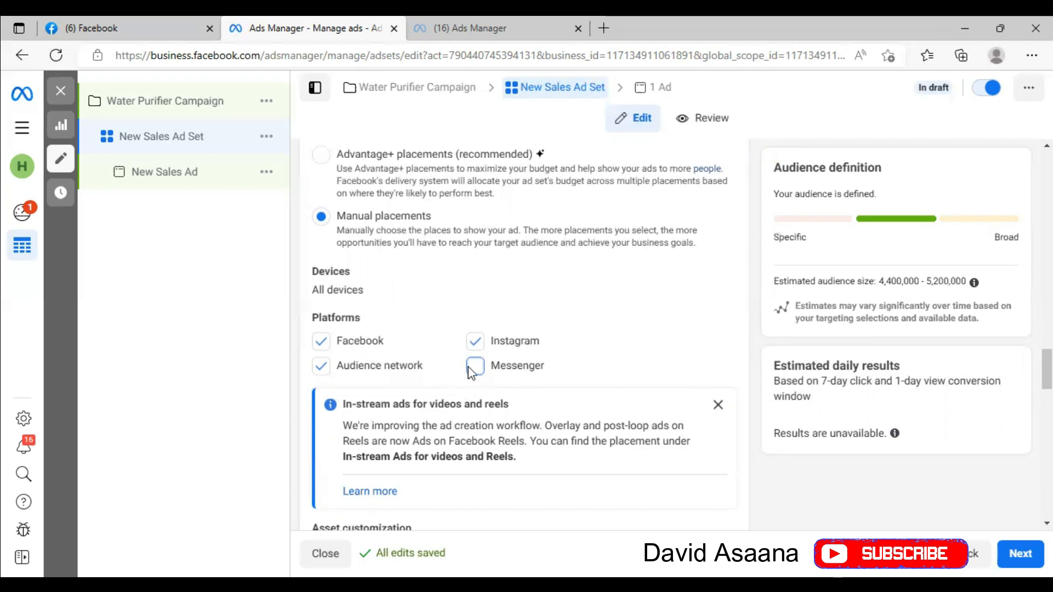
# - Exclude the Facebook right column placement from the ad set's Feeds placements
pyautogui.scroll(-2, 506, 364)
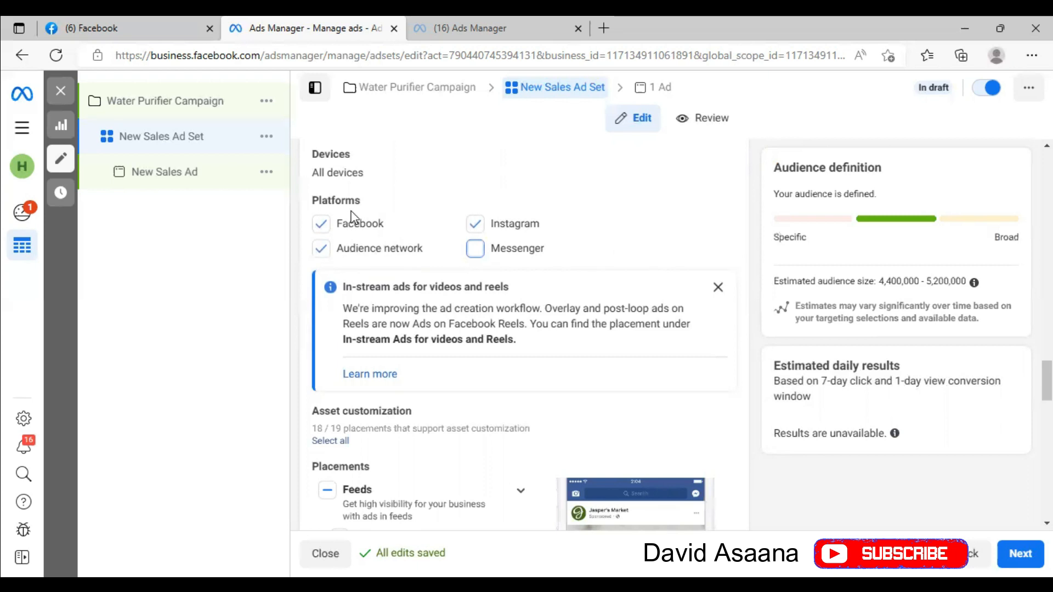
pyautogui.scroll(-3, 362, 275)
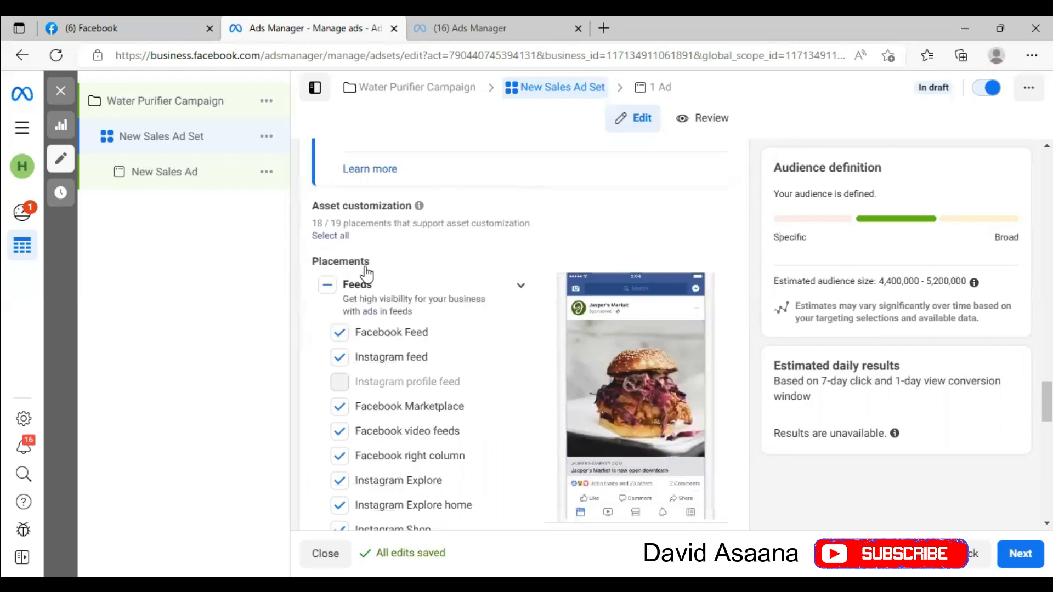
pyautogui.scroll(-3, 399, 272)
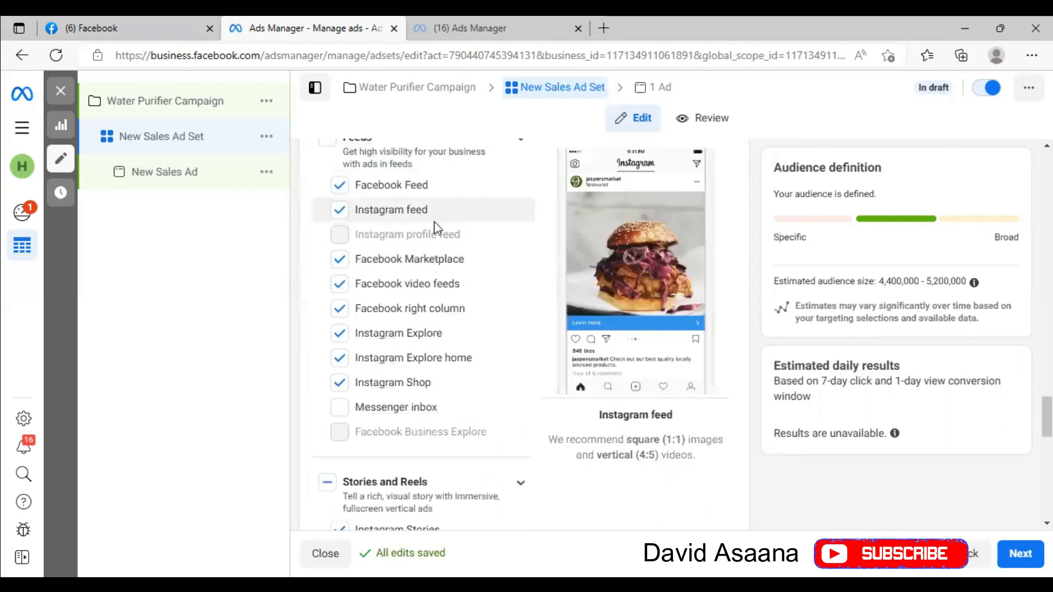
pyautogui.scroll(1, 435, 228)
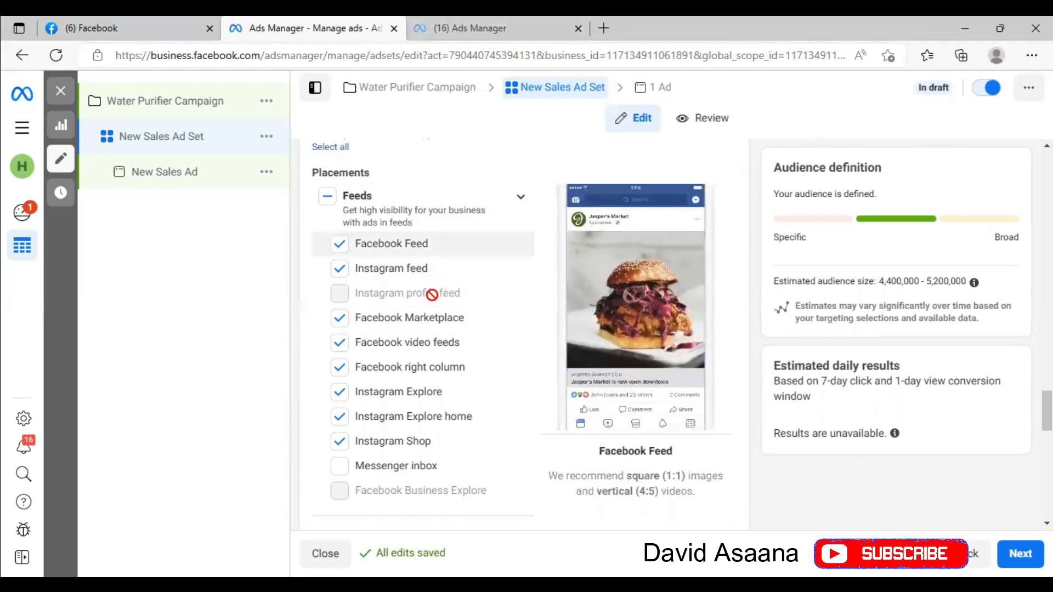
pyautogui.click(340, 371)
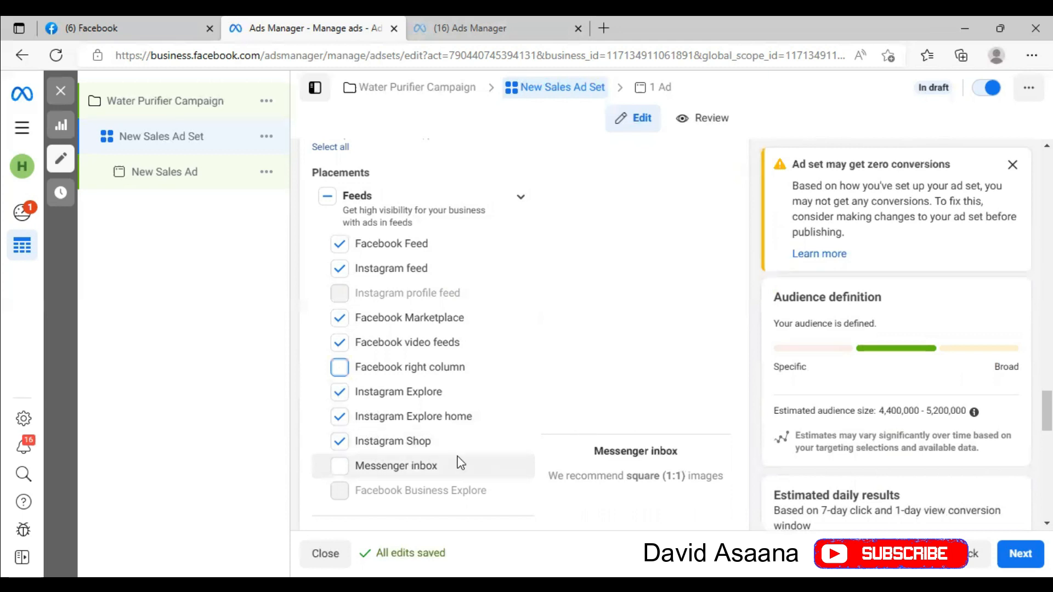
# - Exclude all Stories and Reels placements from the ad set
pyautogui.scroll(-2, 378, 458)
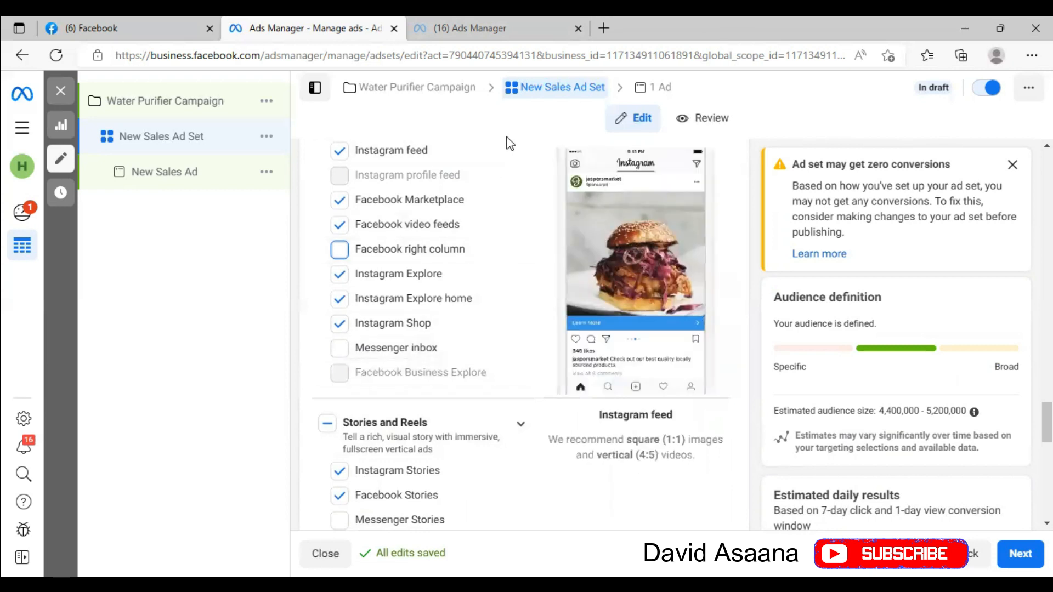
pyautogui.scroll(-3, 392, 412)
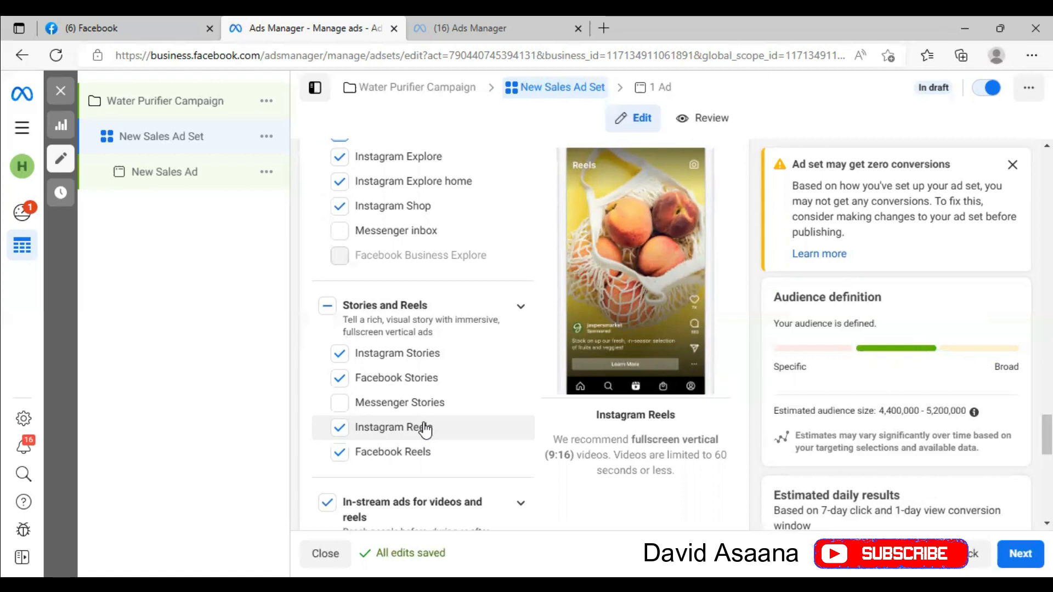
pyautogui.click(327, 306)
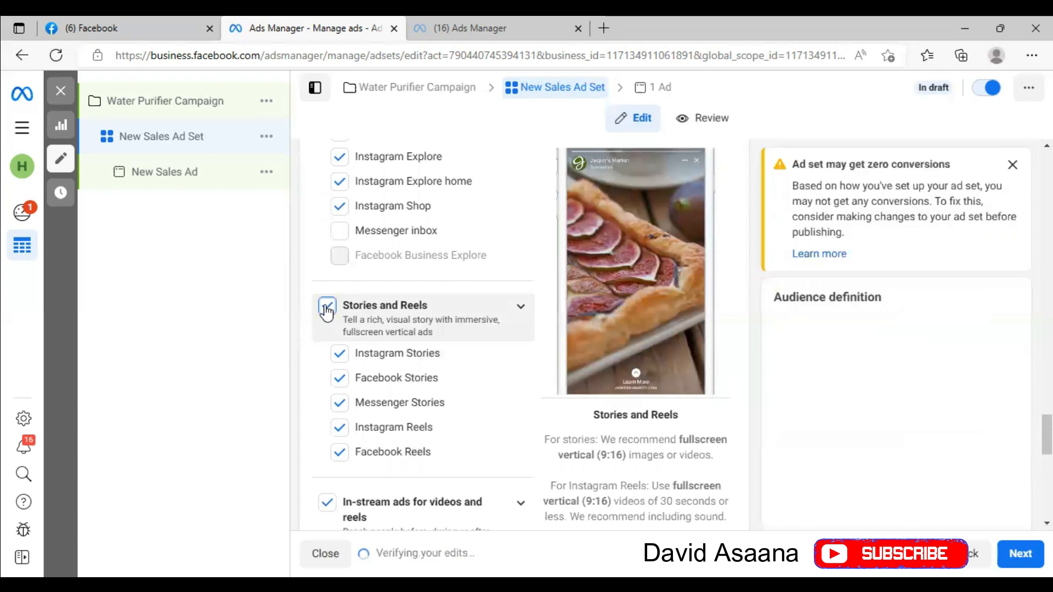
pyautogui.click(328, 305)
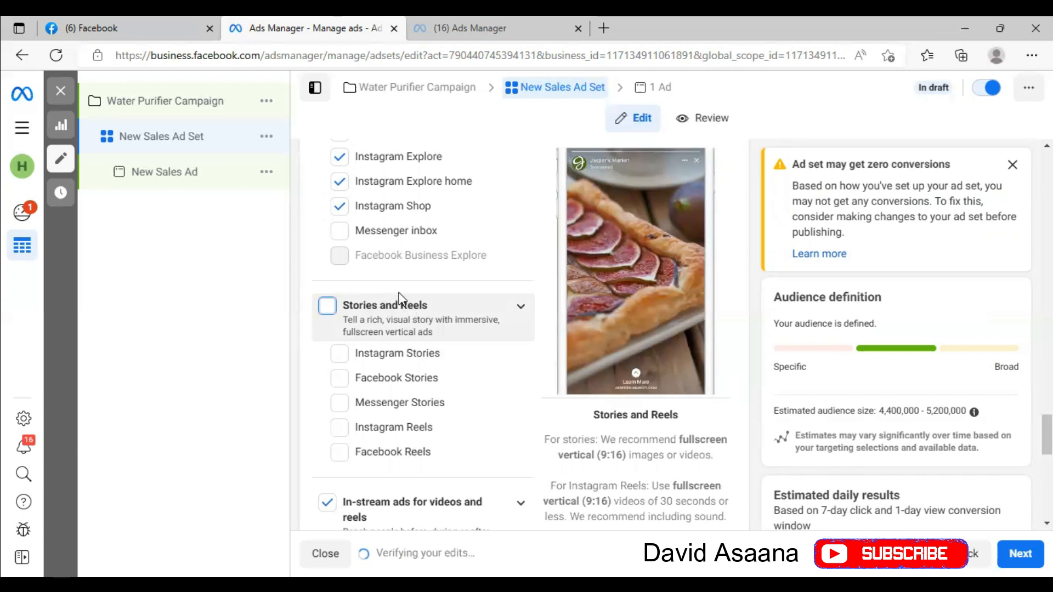
# - Examine the Feeds, Stories and Reels, in-stream and Search placements along with their previews and format recommendations
pyautogui.scroll(1, 399, 299)
pyautogui.scroll(4, 399, 295)
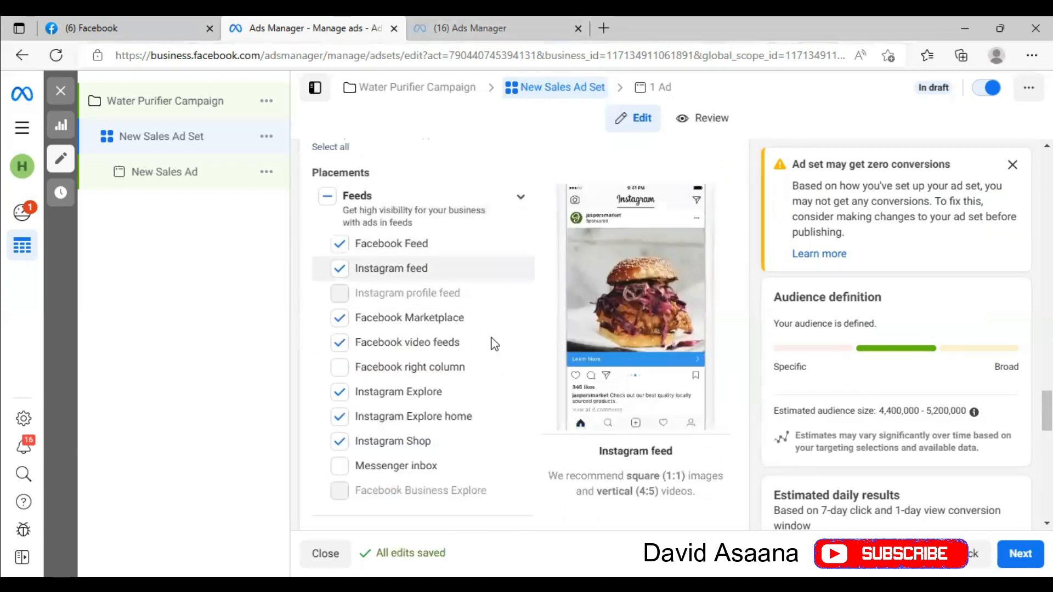
pyautogui.scroll(-4, 495, 344)
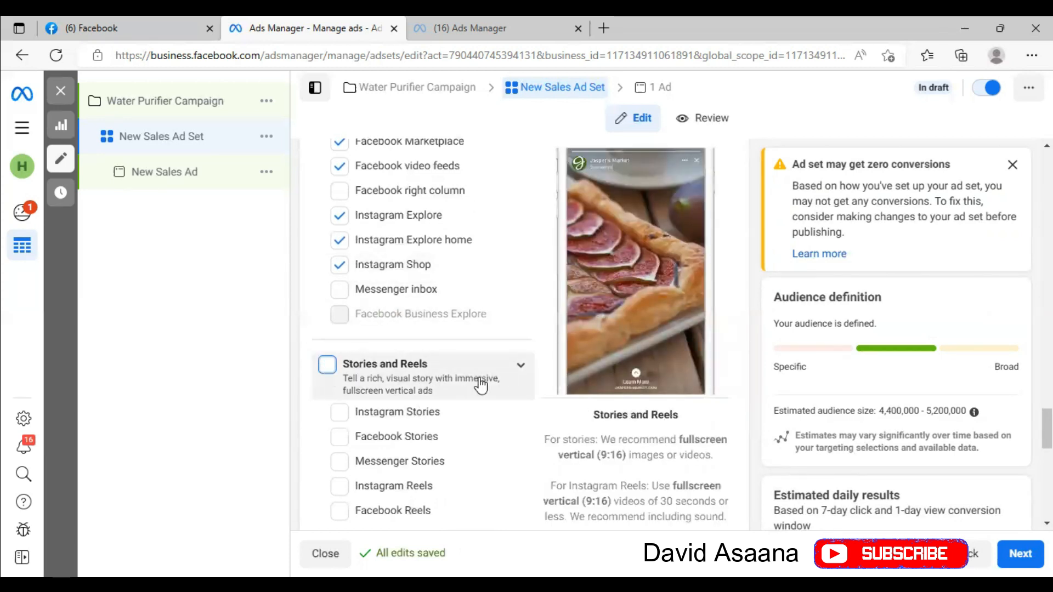
pyautogui.scroll(-2, 371, 373)
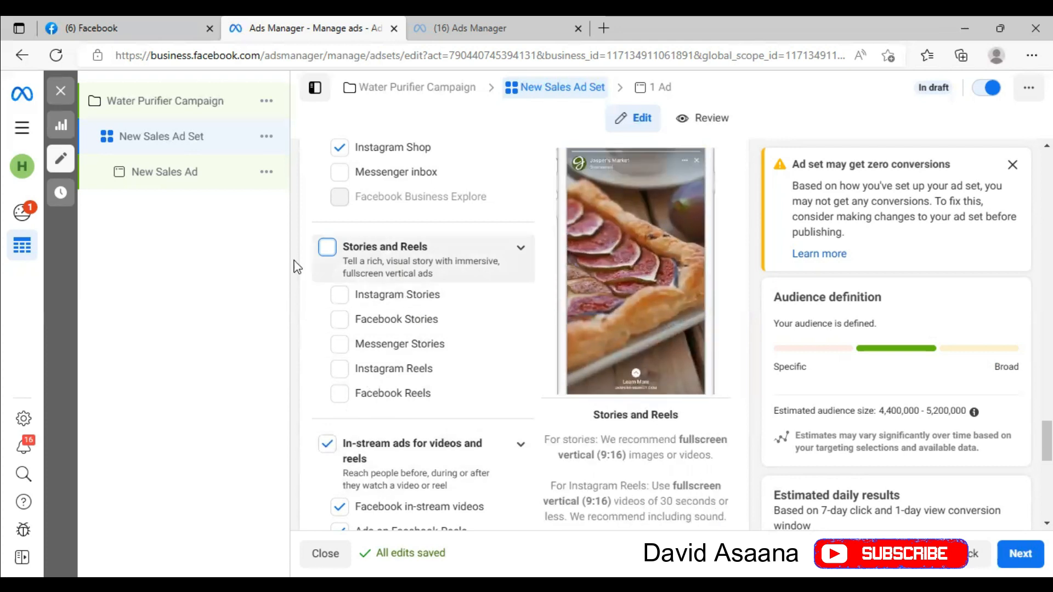
pyautogui.scroll(-4, 379, 279)
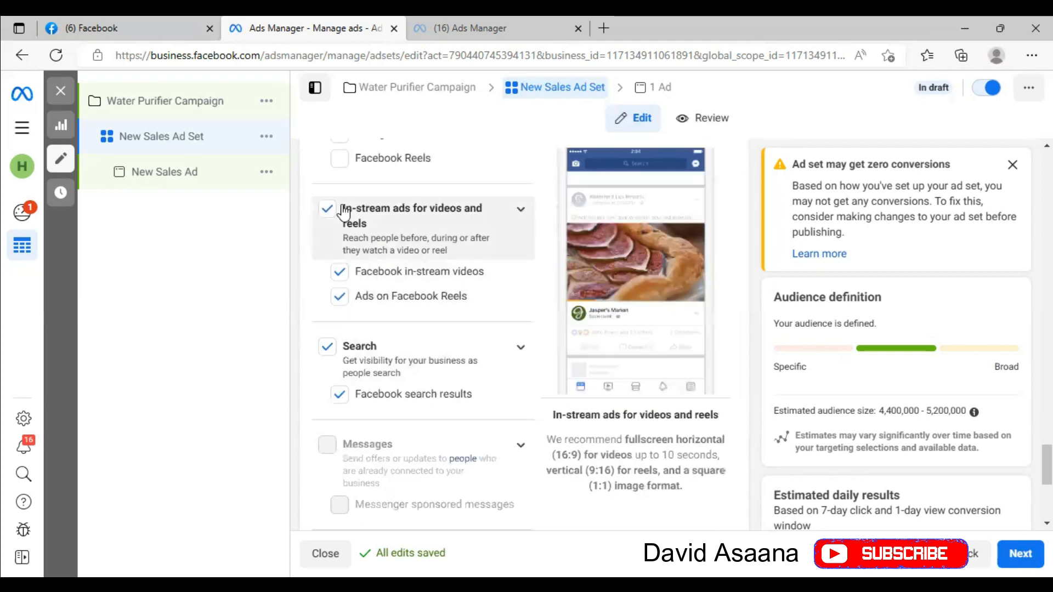
pyautogui.scroll(1, 347, 244)
pyautogui.scroll(1, 348, 241)
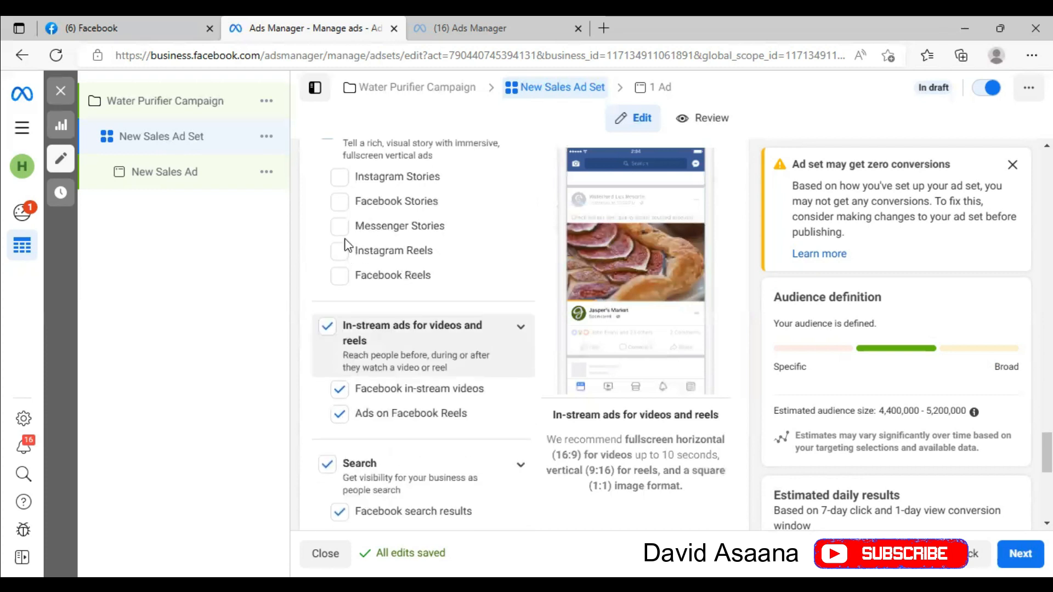
pyautogui.scroll(4, 348, 239)
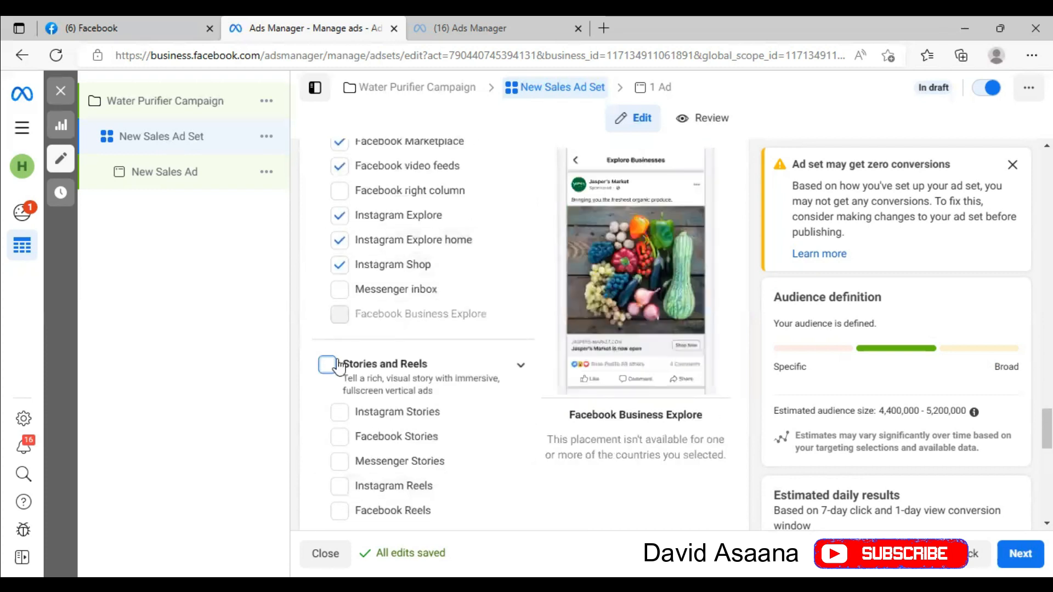
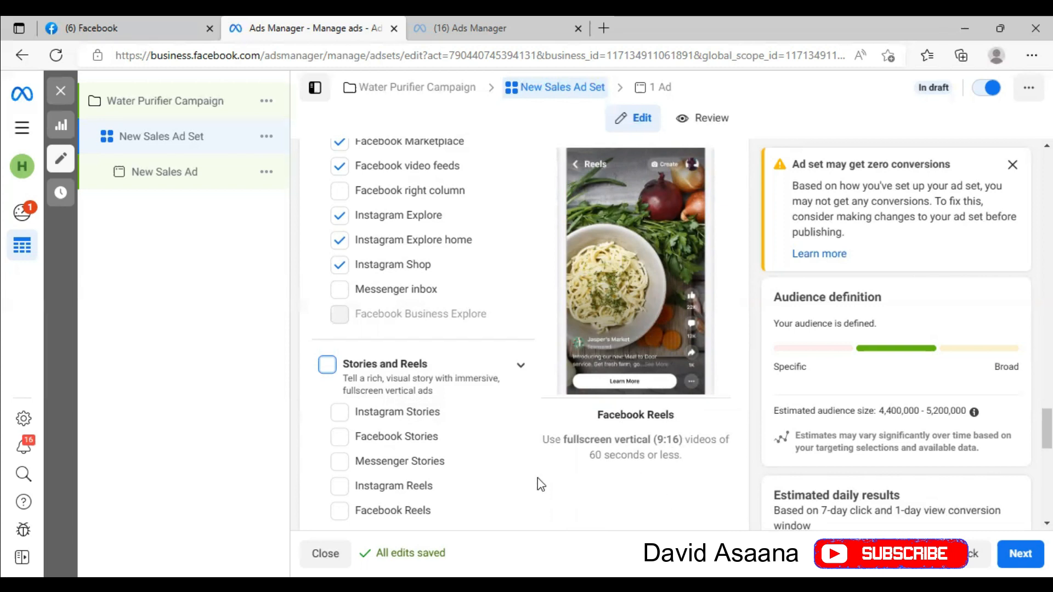
pyautogui.scroll(-1, 617, 476)
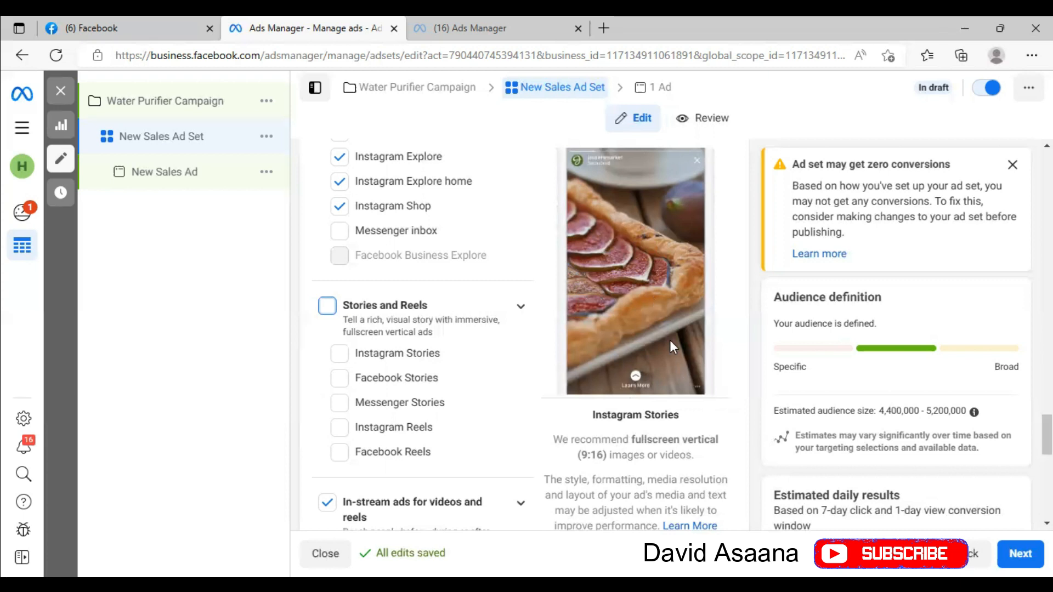
pyautogui.scroll(-1, 645, 272)
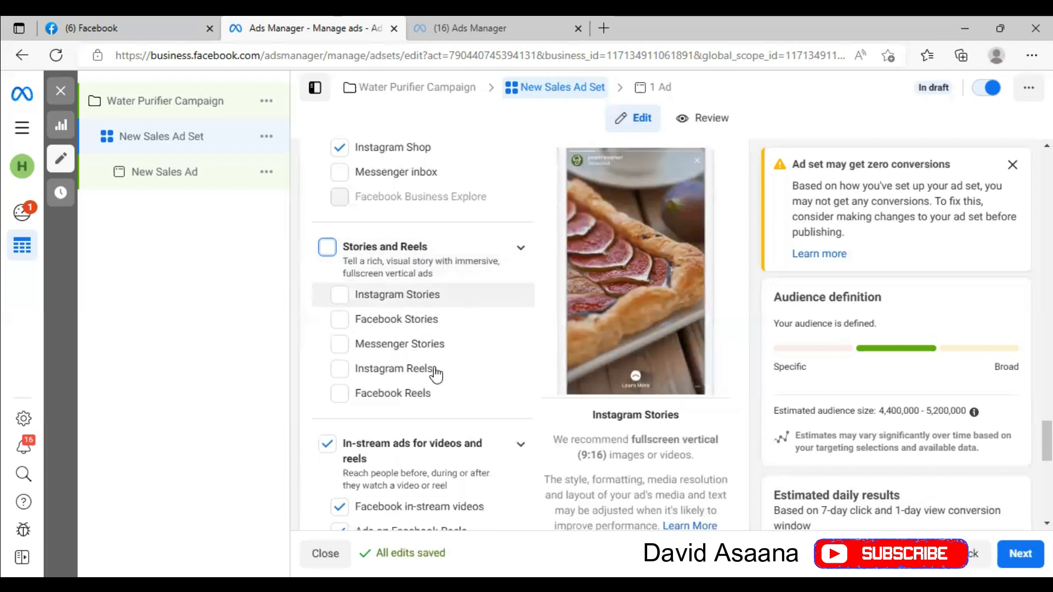
# - Exclude the in-stream ads for videos and reels and the In-article placements, leaving the Search placement included
pyautogui.scroll(-3, 436, 375)
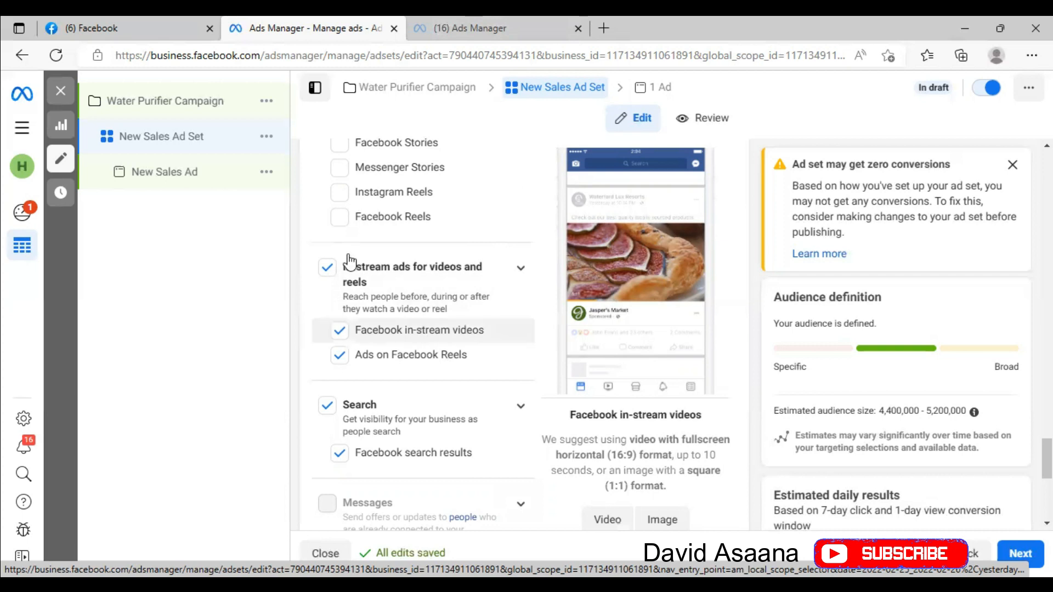
pyautogui.click(325, 275)
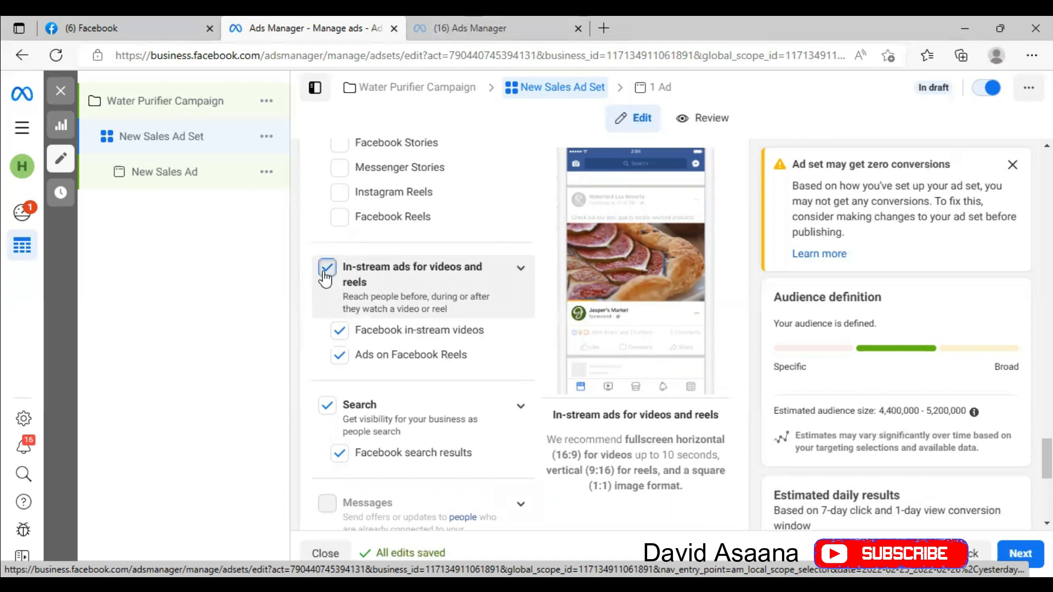
pyautogui.scroll(-1, 343, 380)
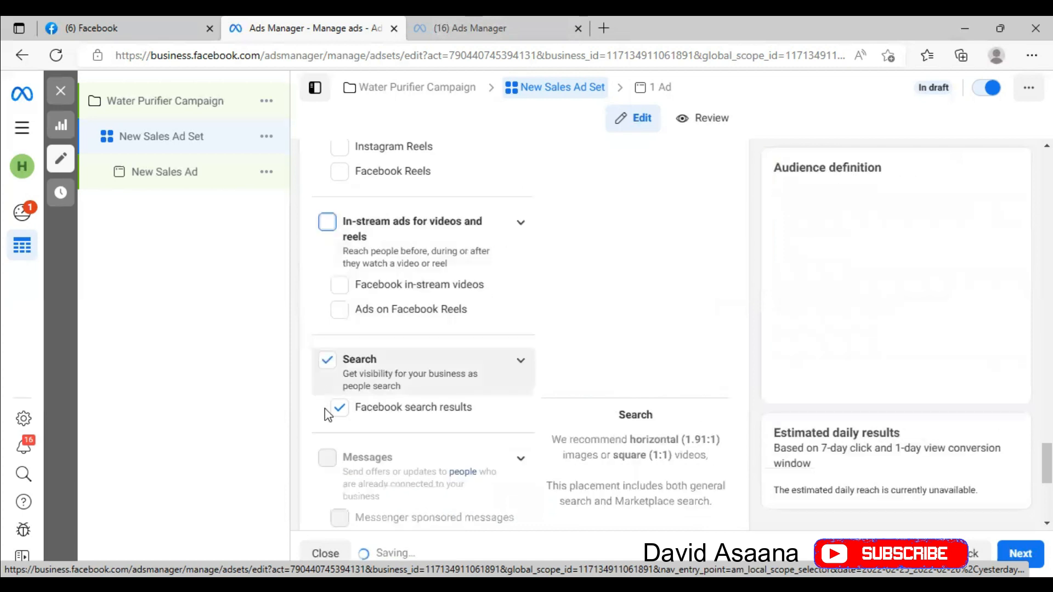
pyautogui.click(327, 348)
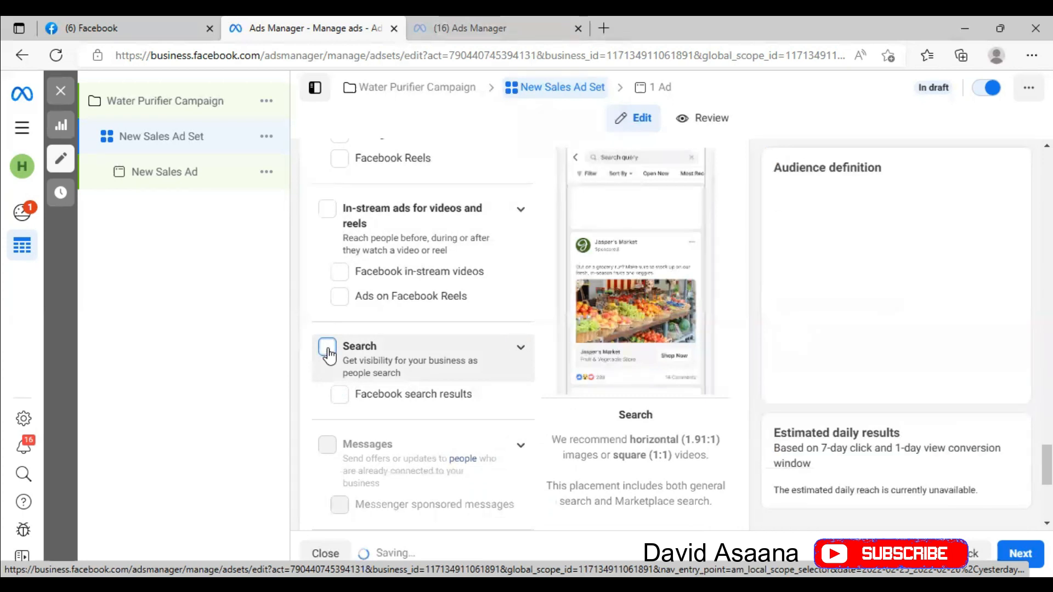
pyautogui.click(327, 351)
pyautogui.scroll(-3, 453, 417)
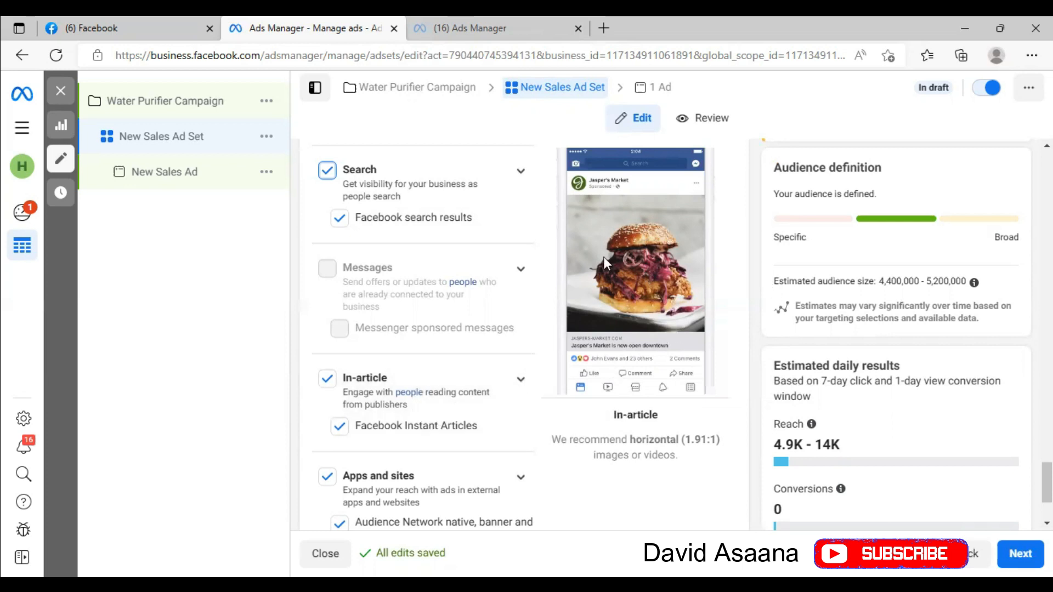
pyautogui.click(327, 386)
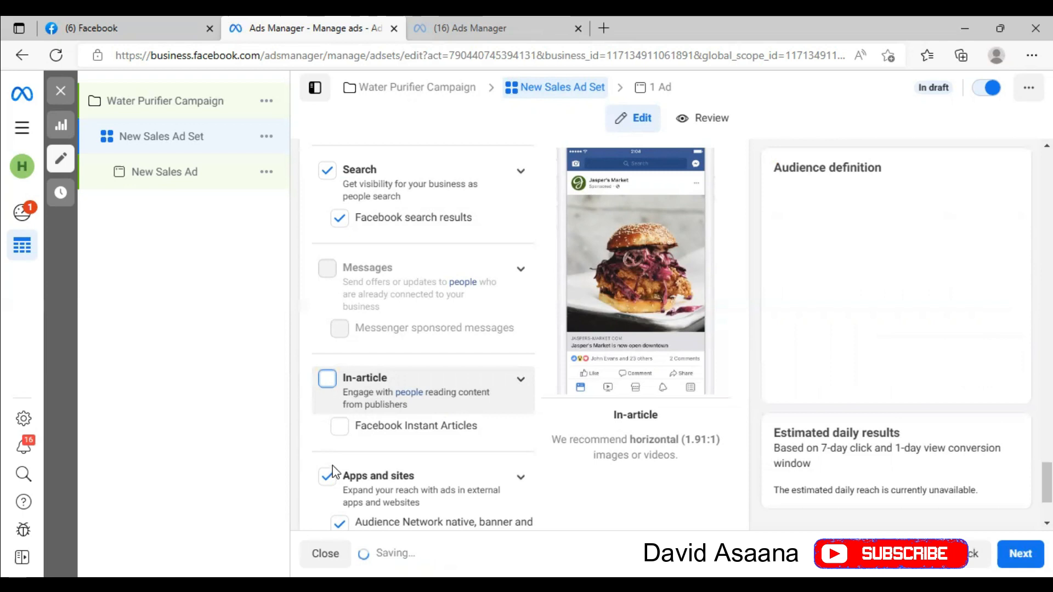
# - Review the Apps and sites placements, the estimated daily results, the platform choices and the overall manual placement selection
pyautogui.scroll(-2, 357, 466)
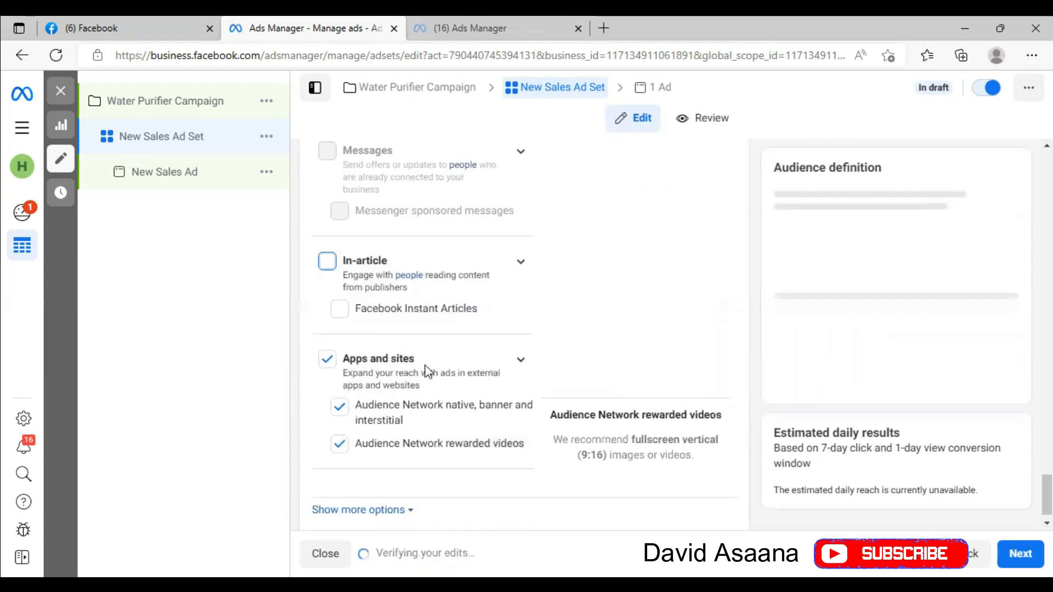
pyautogui.scroll(2, 557, 397)
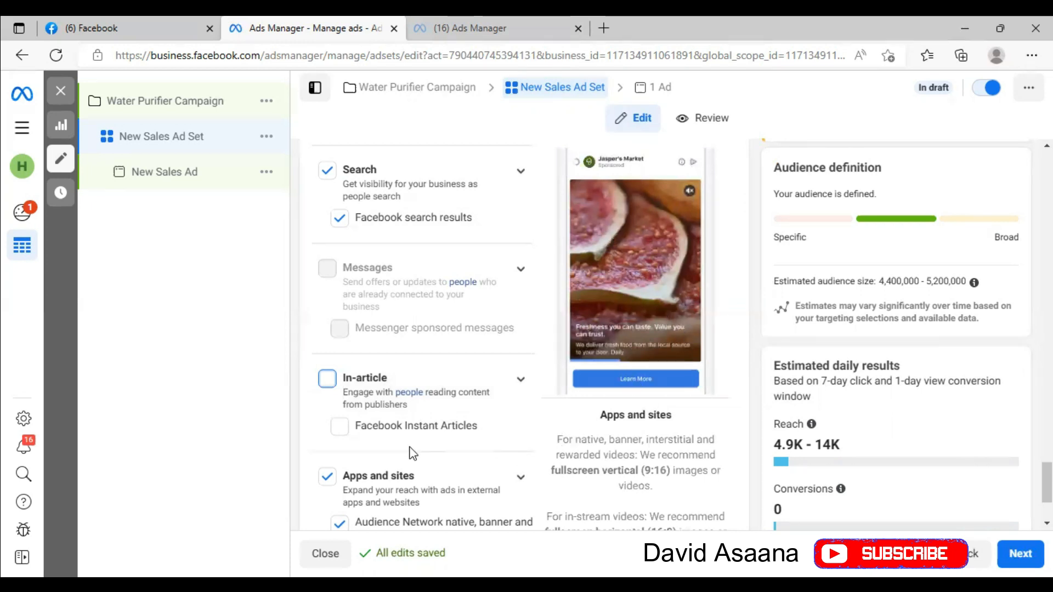
pyautogui.scroll(-3, 398, 455)
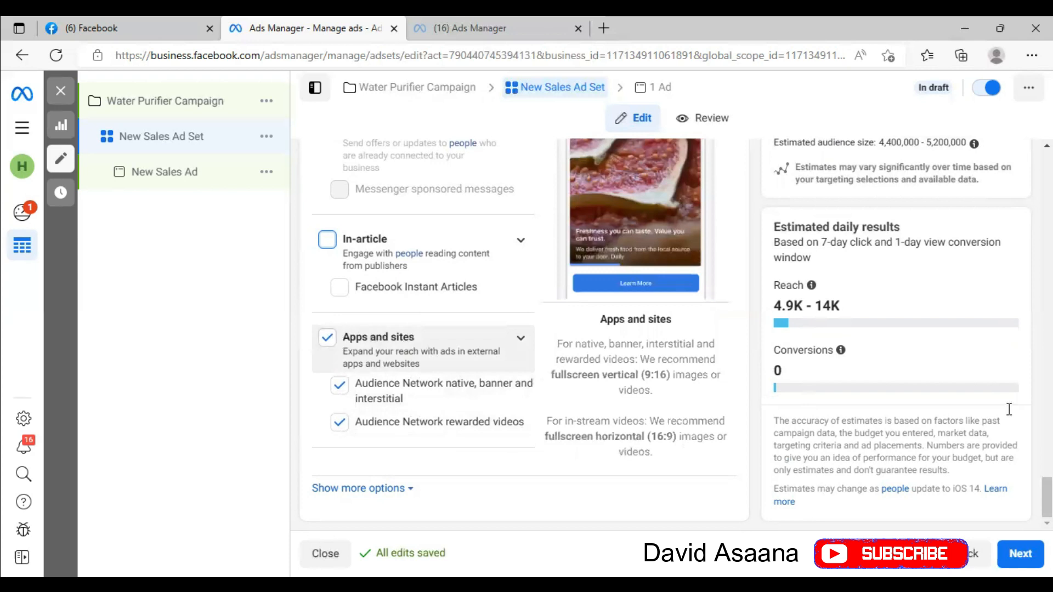
pyautogui.scroll(8, 726, 339)
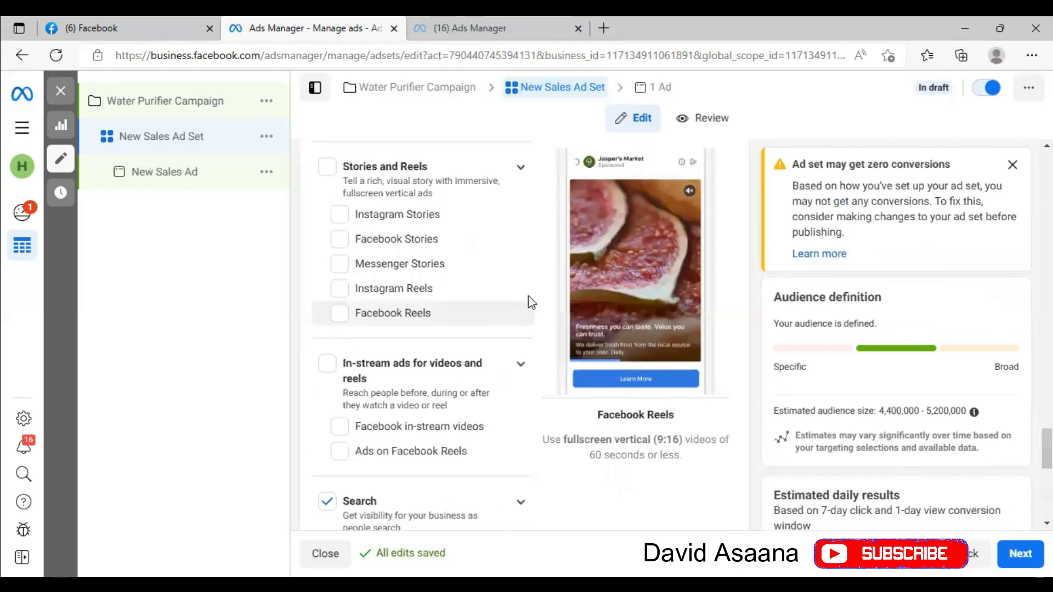
pyautogui.scroll(10, 584, 303)
pyautogui.scroll(3, 550, 341)
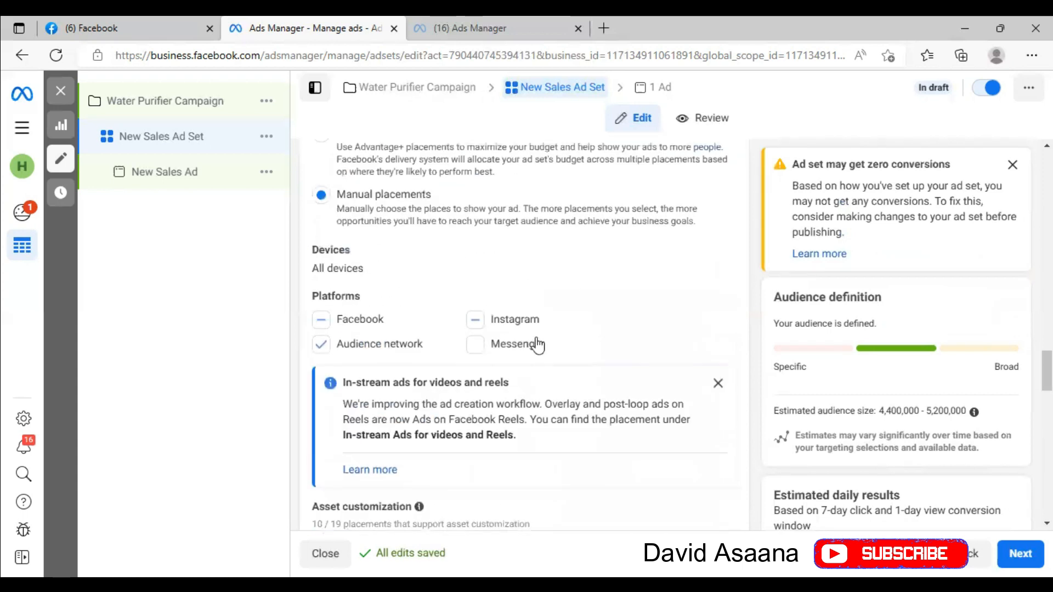
pyautogui.scroll(2, 428, 274)
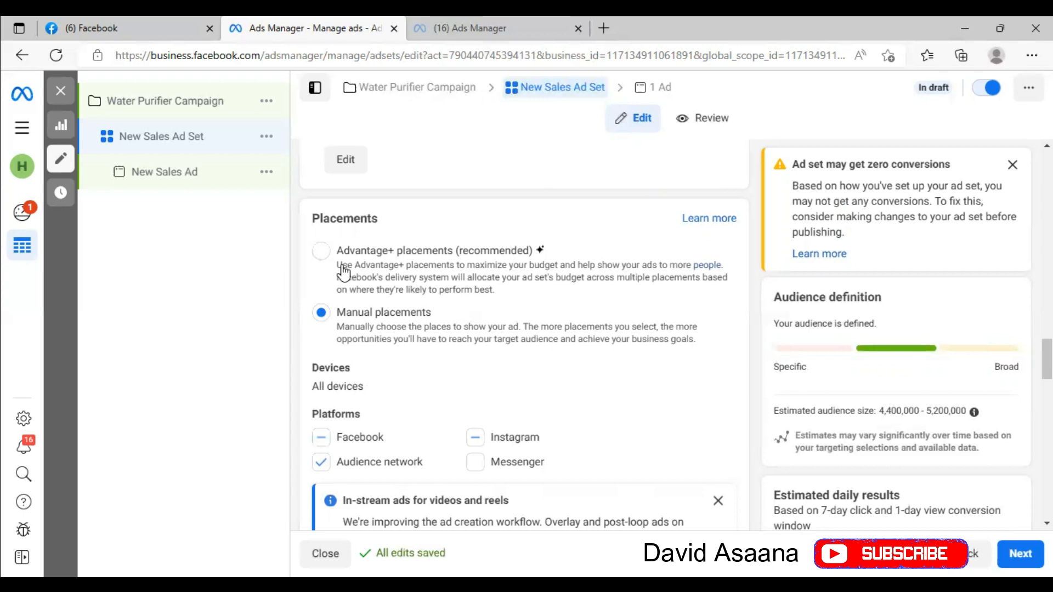
pyautogui.scroll(-10, 607, 467)
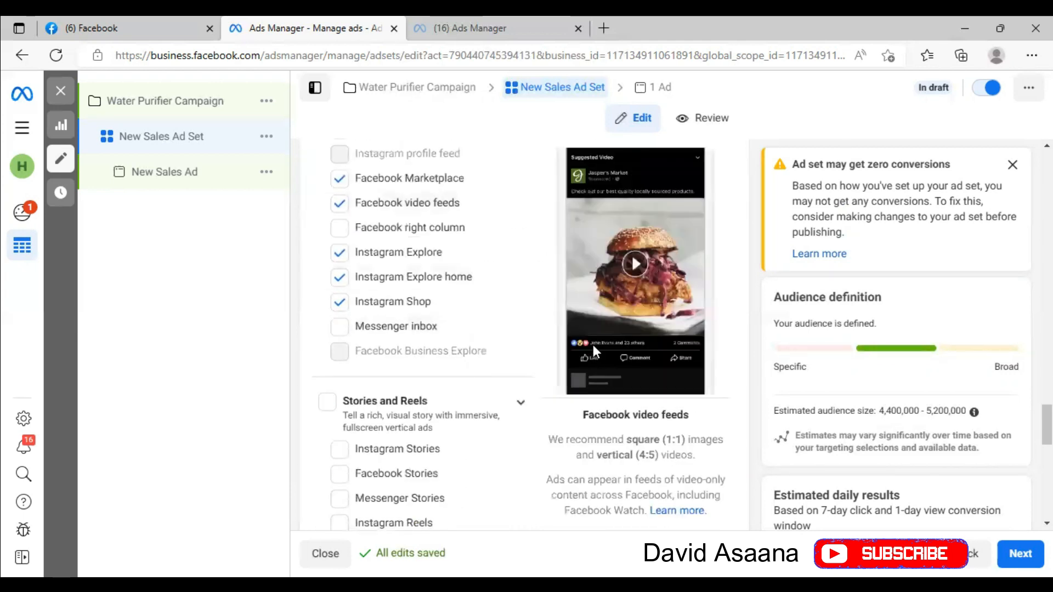
# - Proceed from the ad set to the ad and review the ad setup choices, keeping Create ad selected
pyautogui.click(1020, 553)
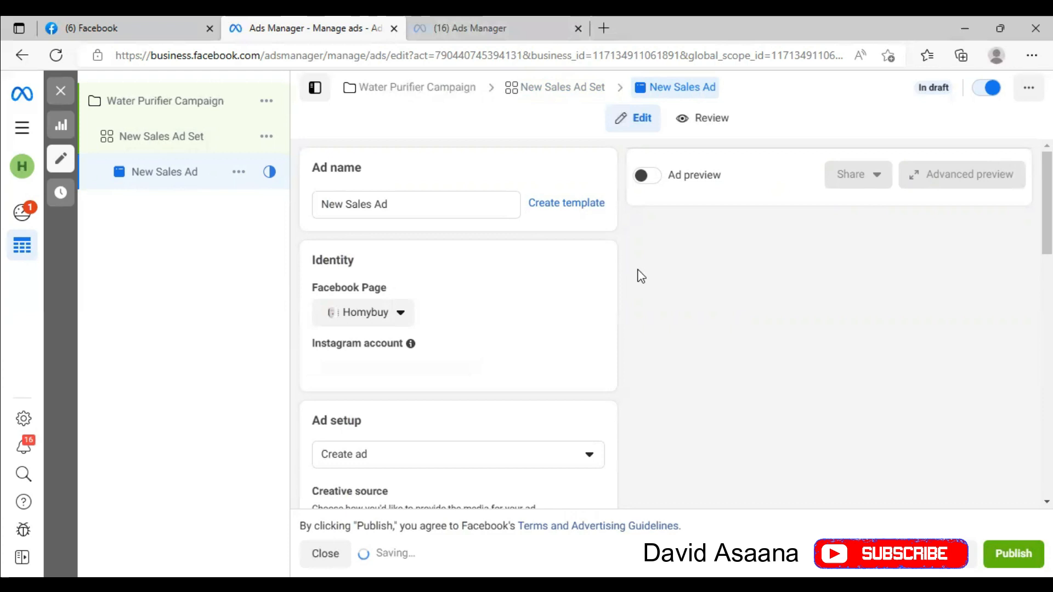
pyautogui.scroll(-3, 641, 275)
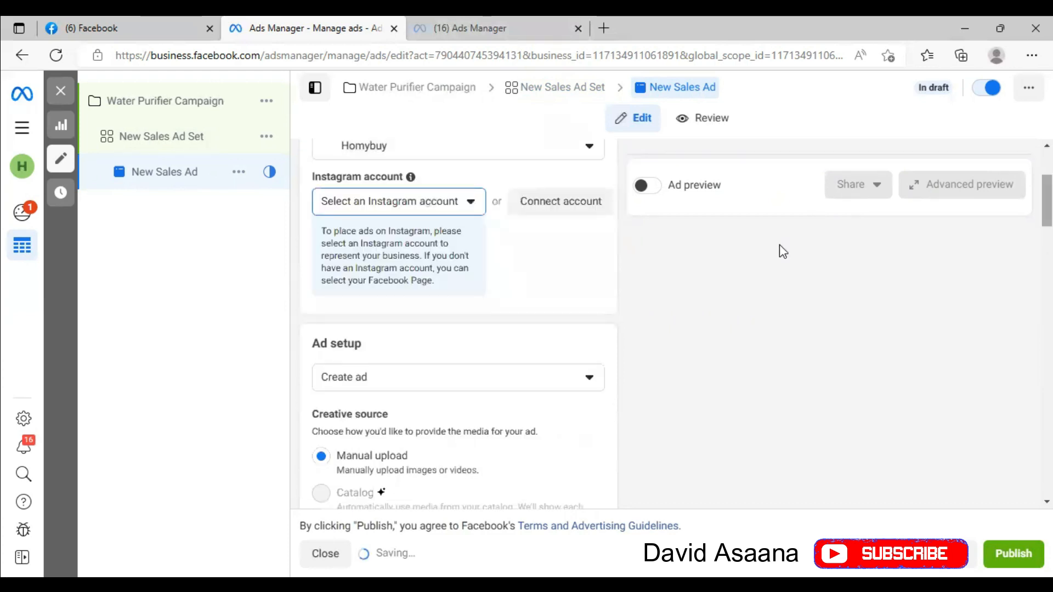
pyautogui.scroll(-2, 425, 384)
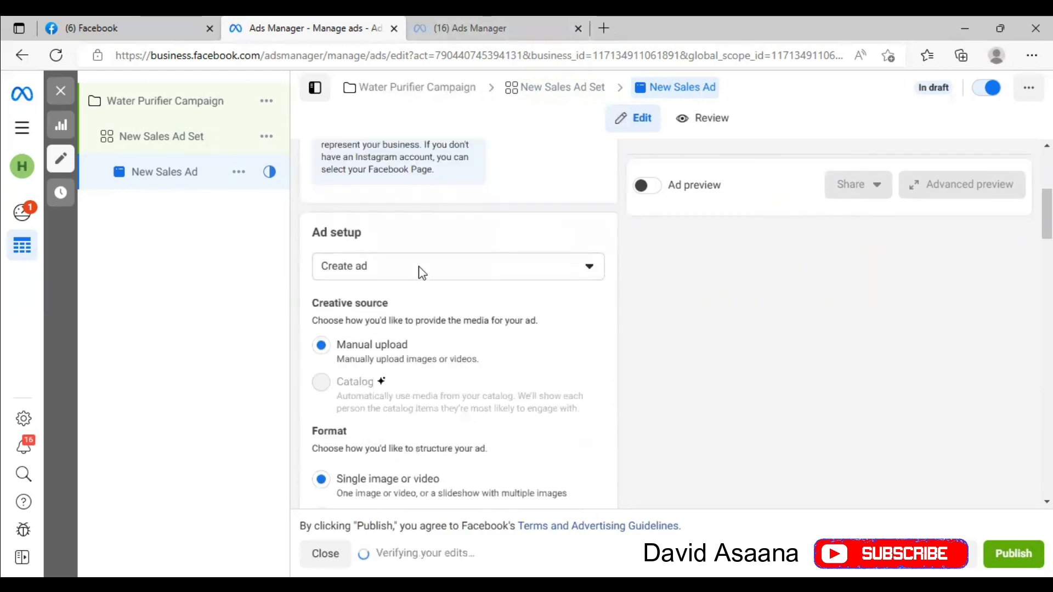
pyautogui.click(501, 267)
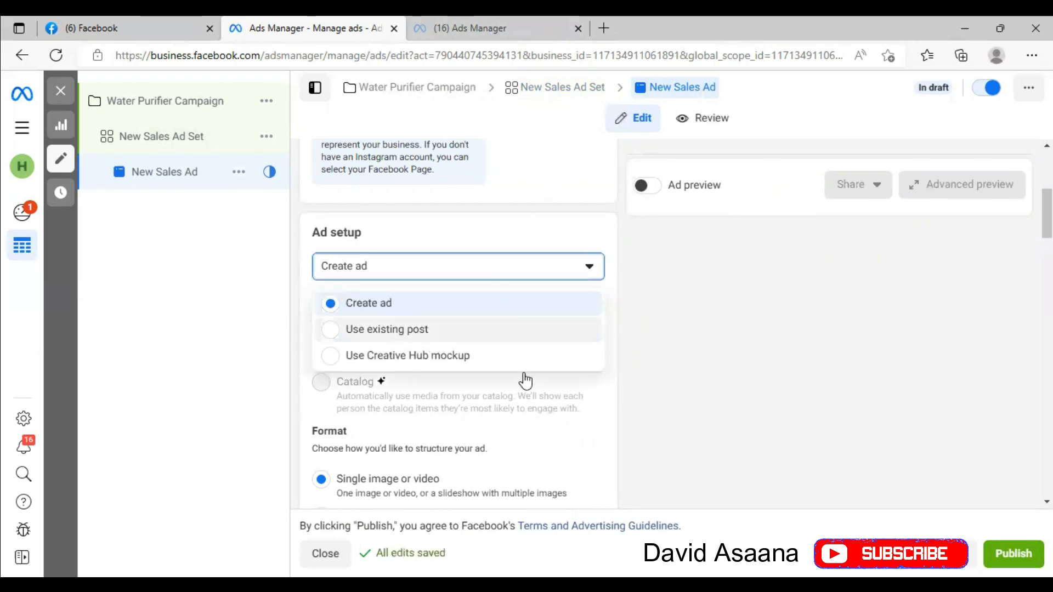
pyautogui.click(415, 276)
pyautogui.click(417, 268)
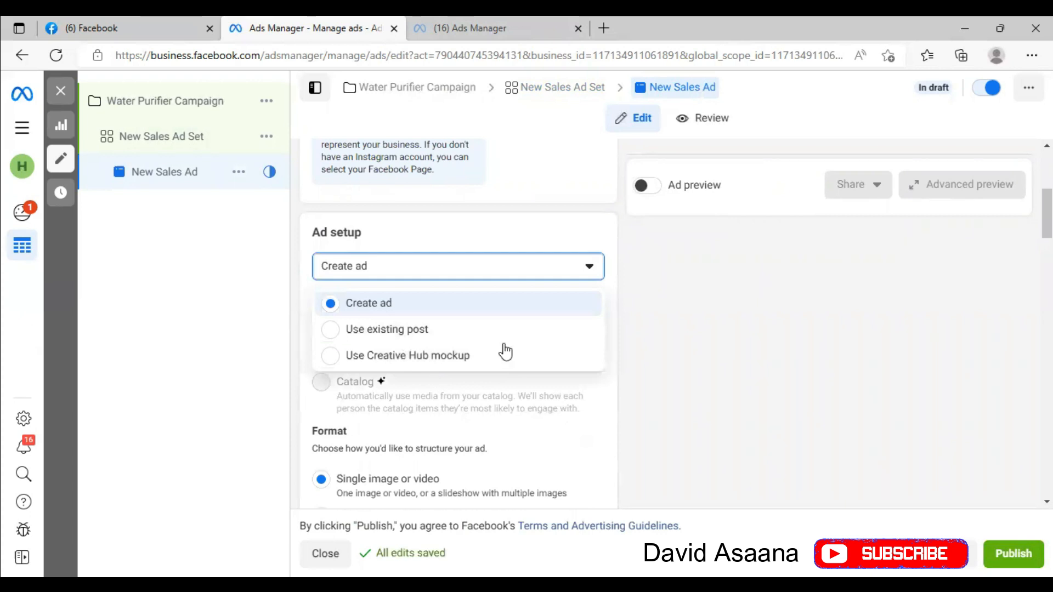
pyautogui.click(754, 341)
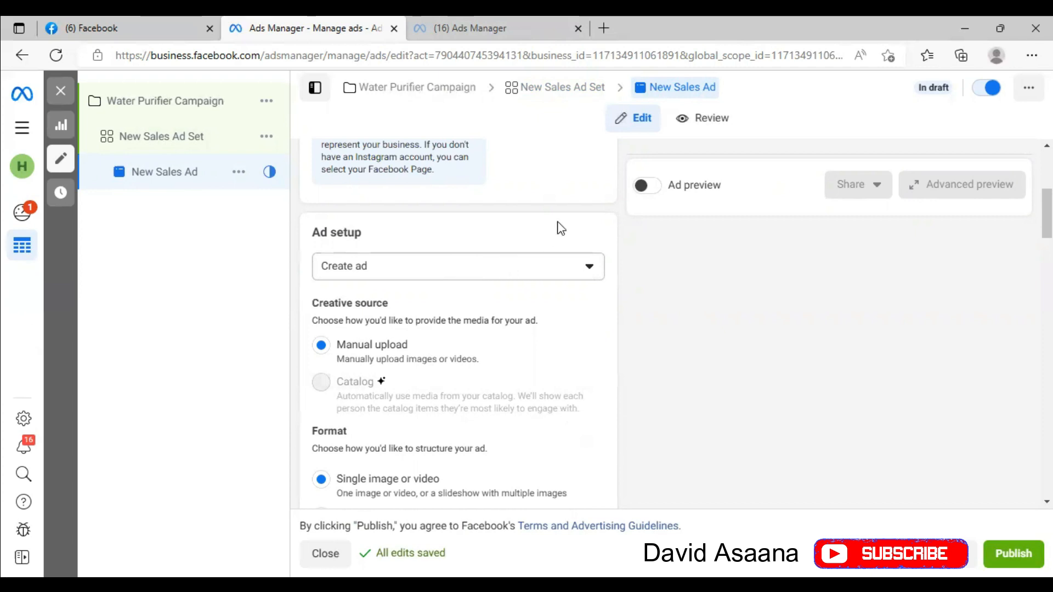
pyautogui.click(512, 265)
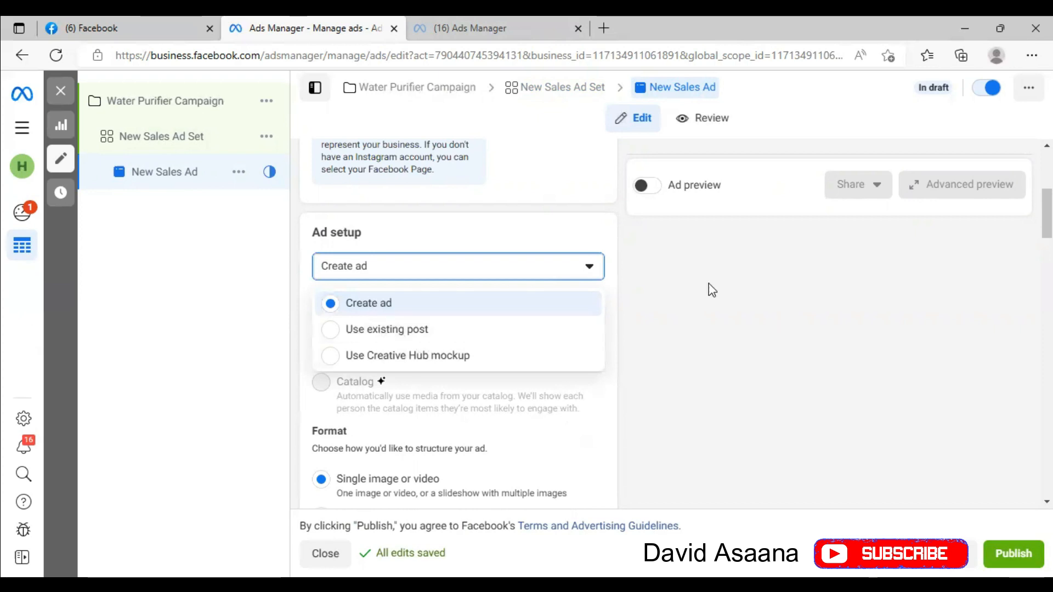
pyautogui.click(806, 304)
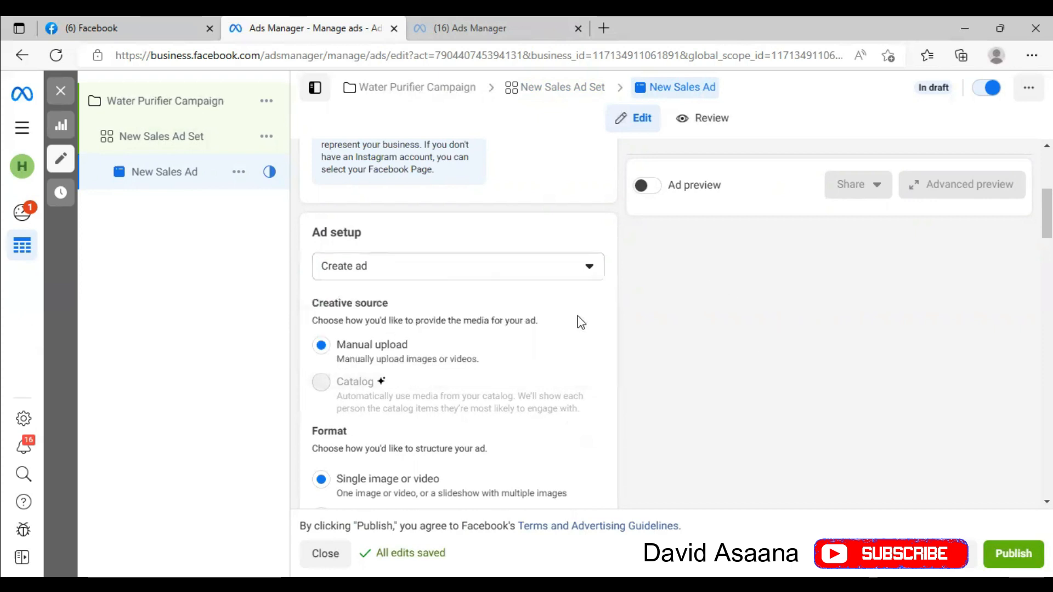
# - Examine the creative source options and the single image or video, Carousel and Collection formats
pyautogui.scroll(-6, 510, 355)
pyautogui.scroll(5, 532, 343)
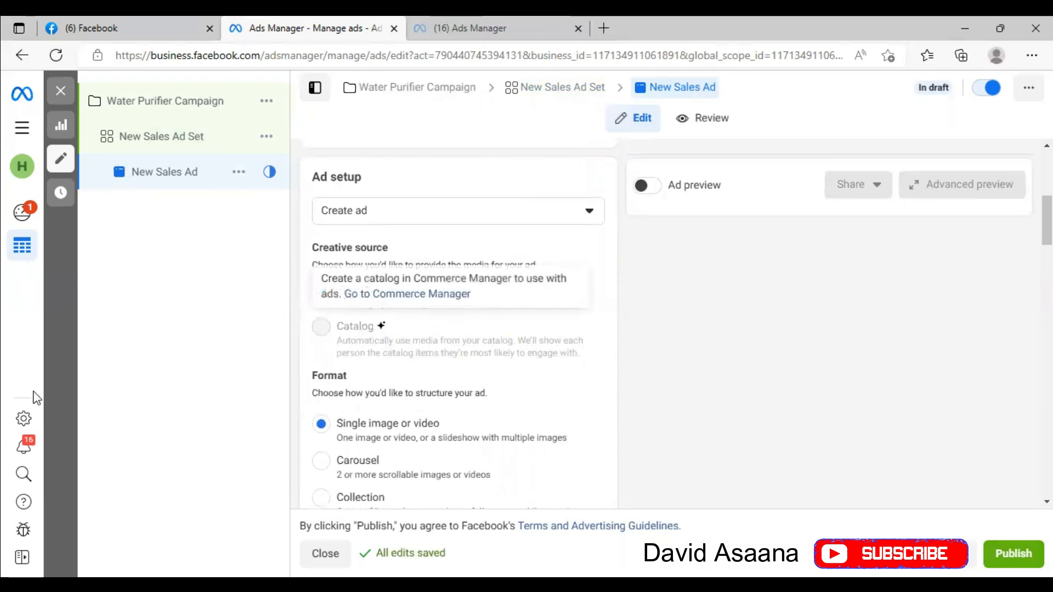
pyautogui.moveTo(339, 351)
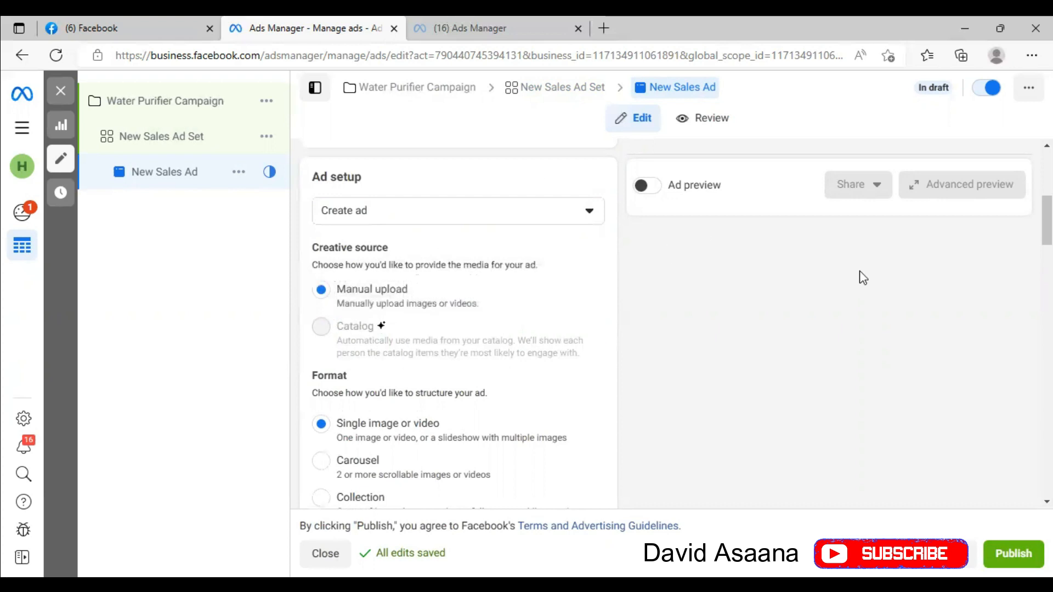
pyautogui.moveTo(352, 324)
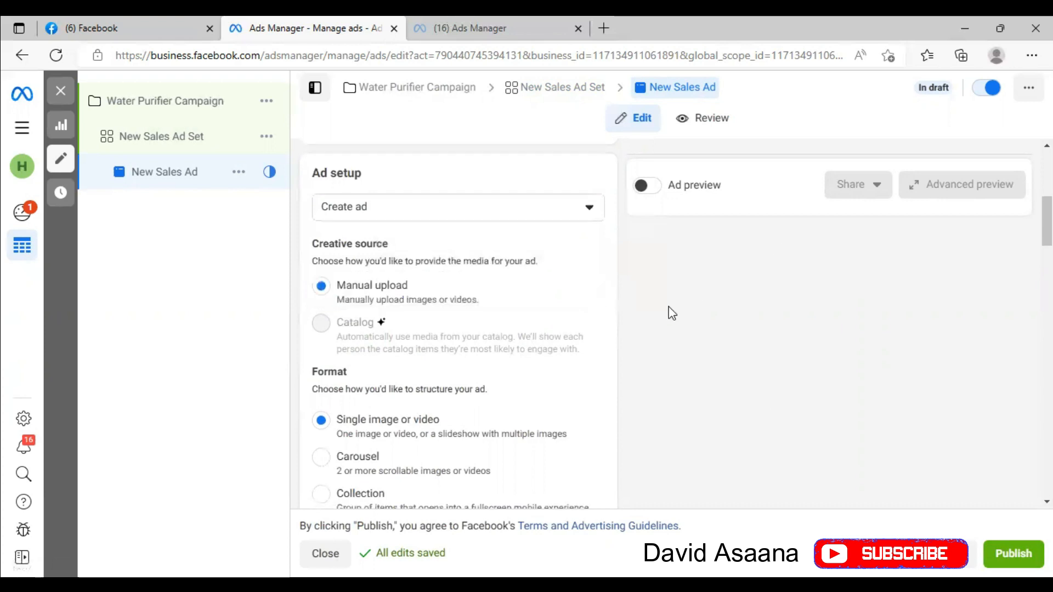
pyautogui.scroll(-2, 442, 364)
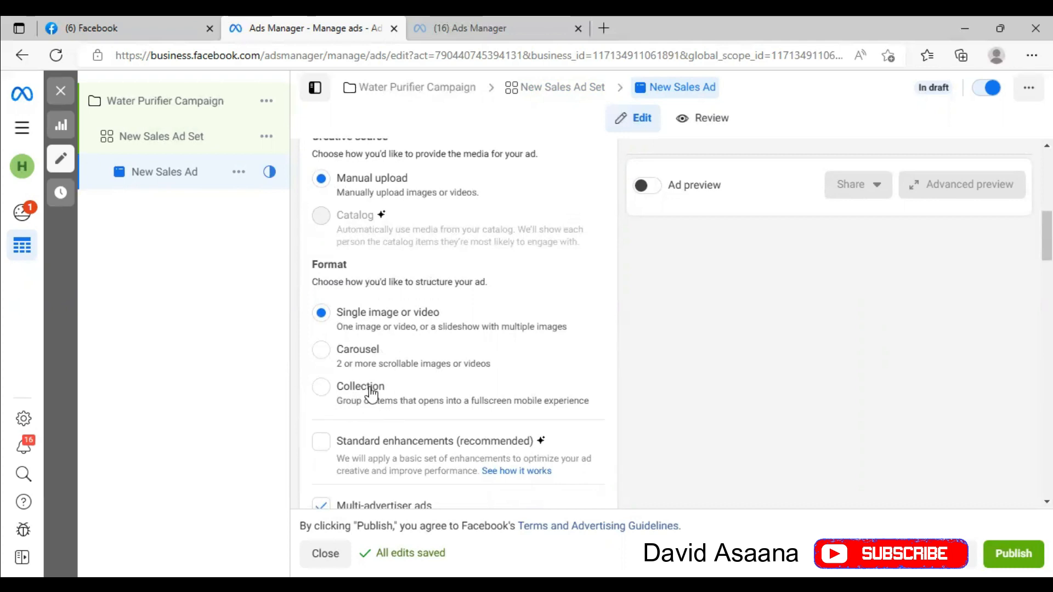
pyautogui.scroll(-1, 439, 314)
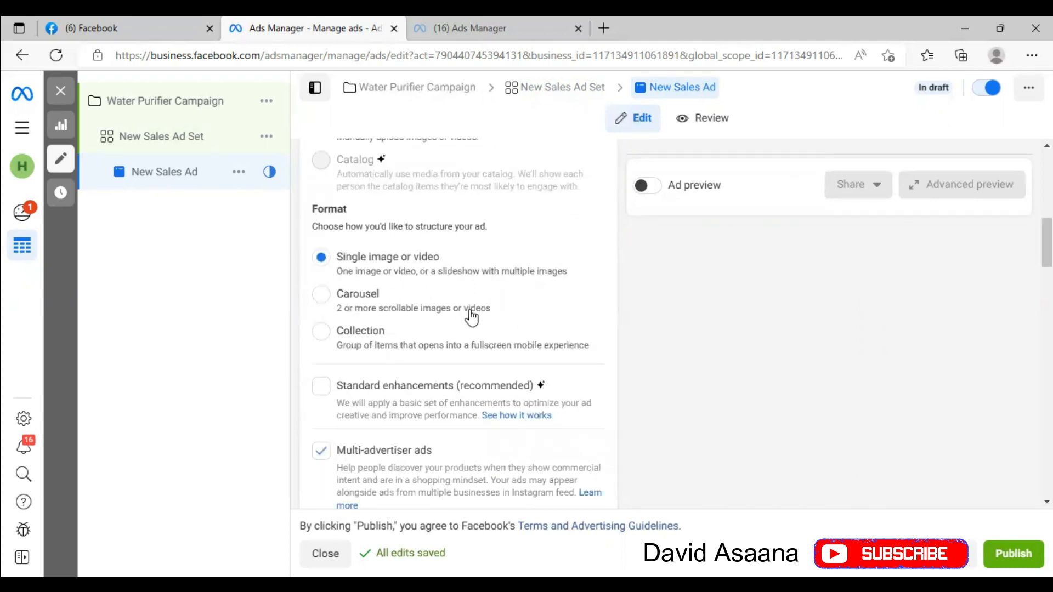
pyautogui.scroll(3, 439, 294)
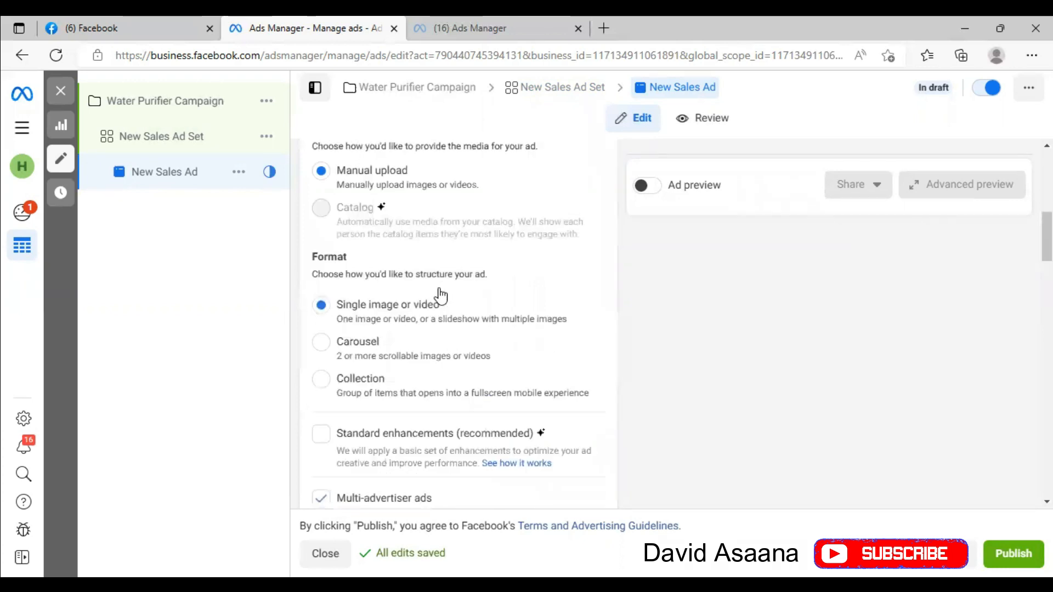
pyautogui.scroll(-3, 439, 298)
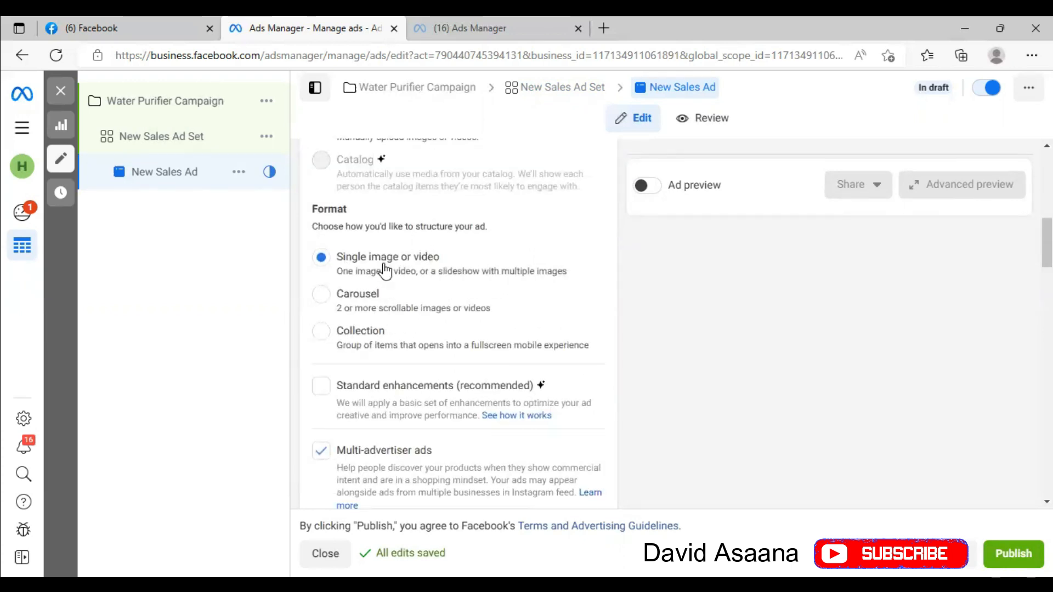
# - Set the ad's format to Carousel
pyautogui.click(321, 299)
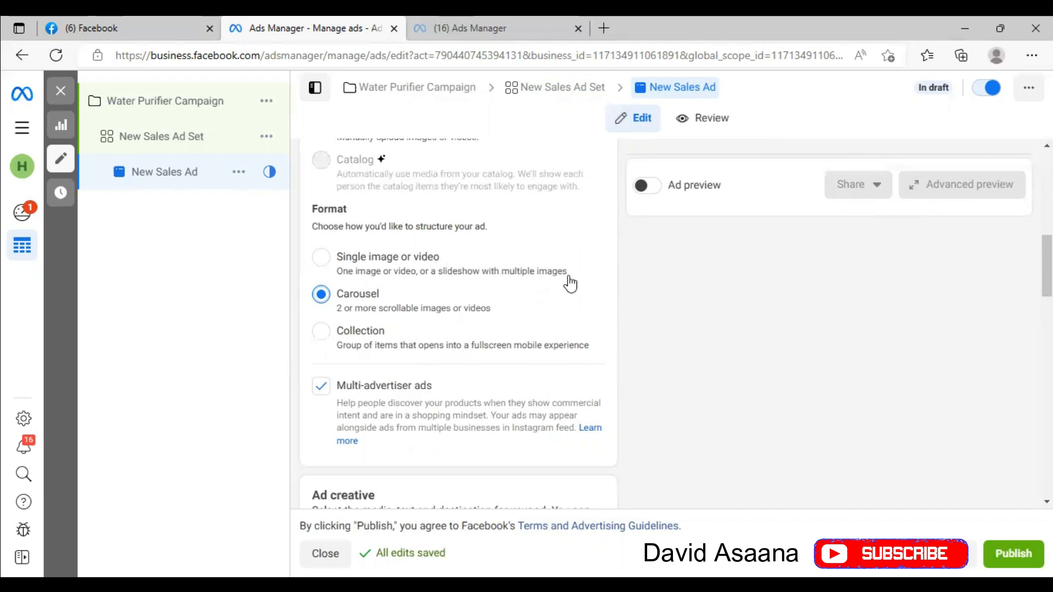
pyautogui.scroll(5, 603, 343)
pyautogui.scroll(3, 629, 341)
pyautogui.scroll(-8, 713, 285)
pyautogui.scroll(-5, 494, 323)
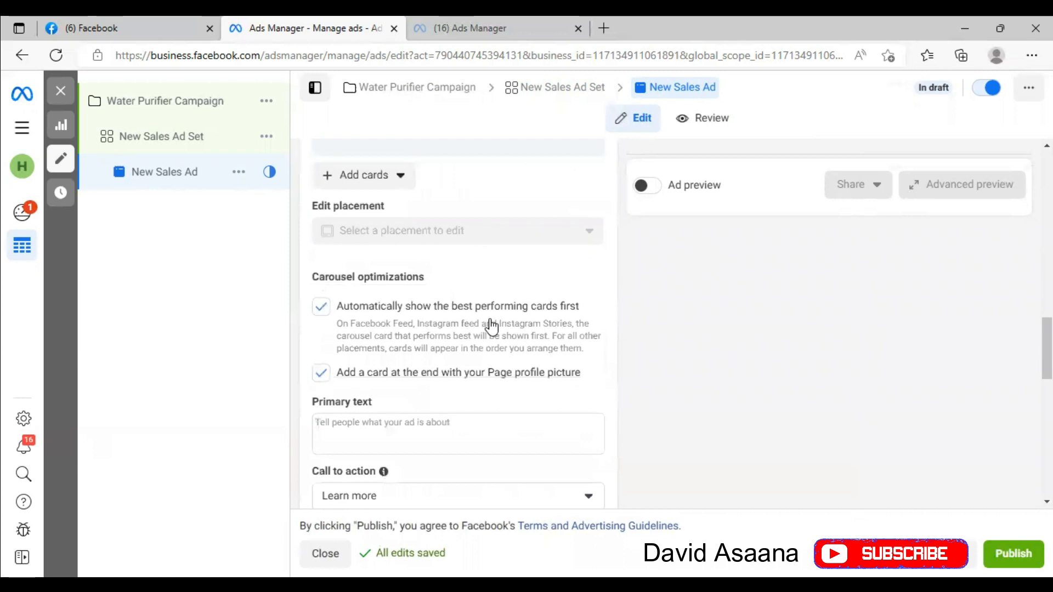
# - Add two image cards to the carousel from the account images: the 929 × 934 pest repeller and the 821 × 835 water purifier
pyautogui.click(357, 287)
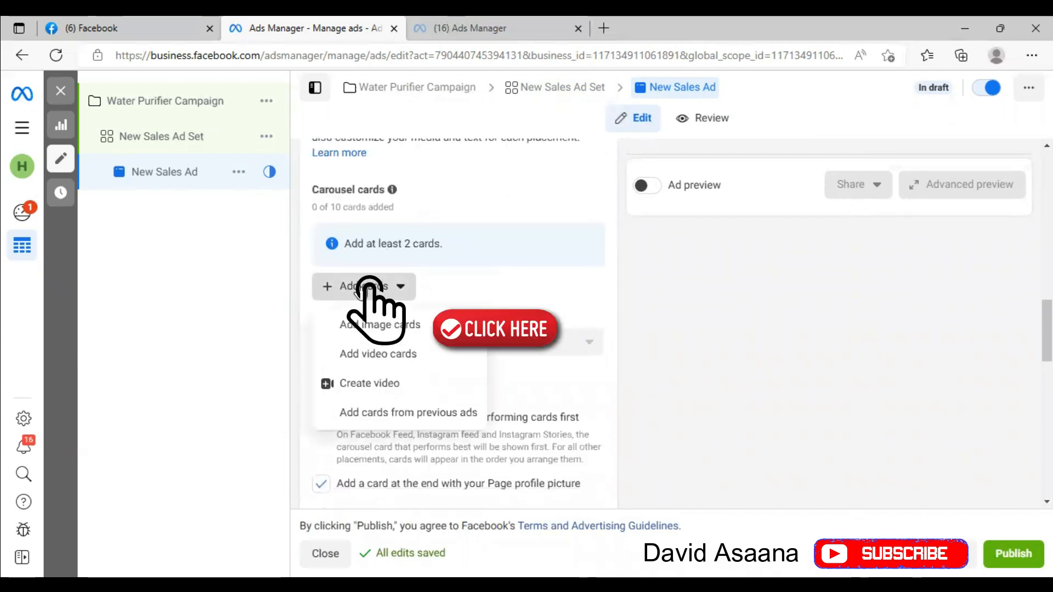
pyautogui.click(404, 331)
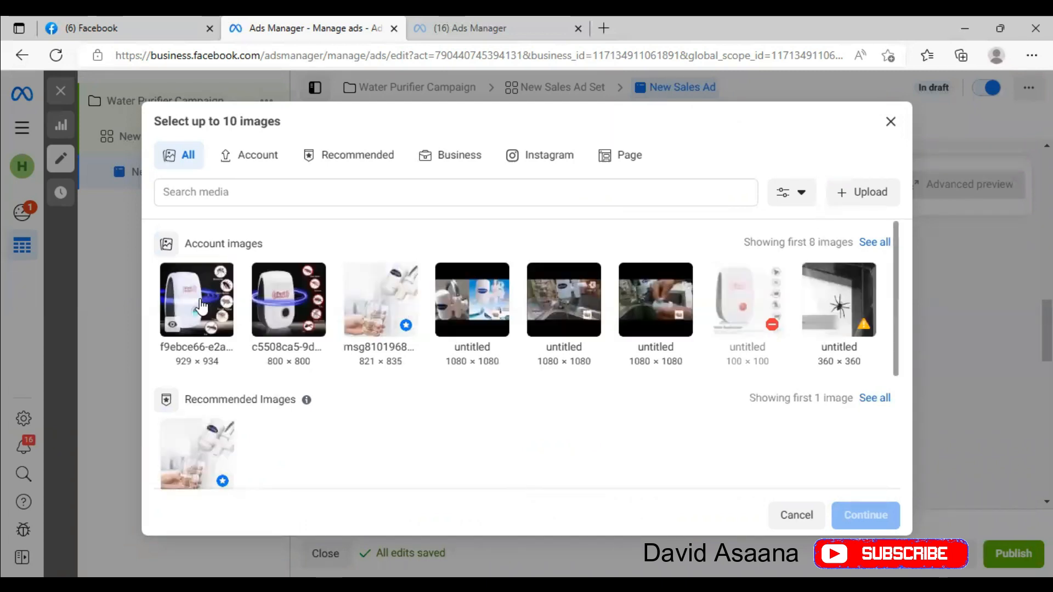
pyautogui.click(199, 303)
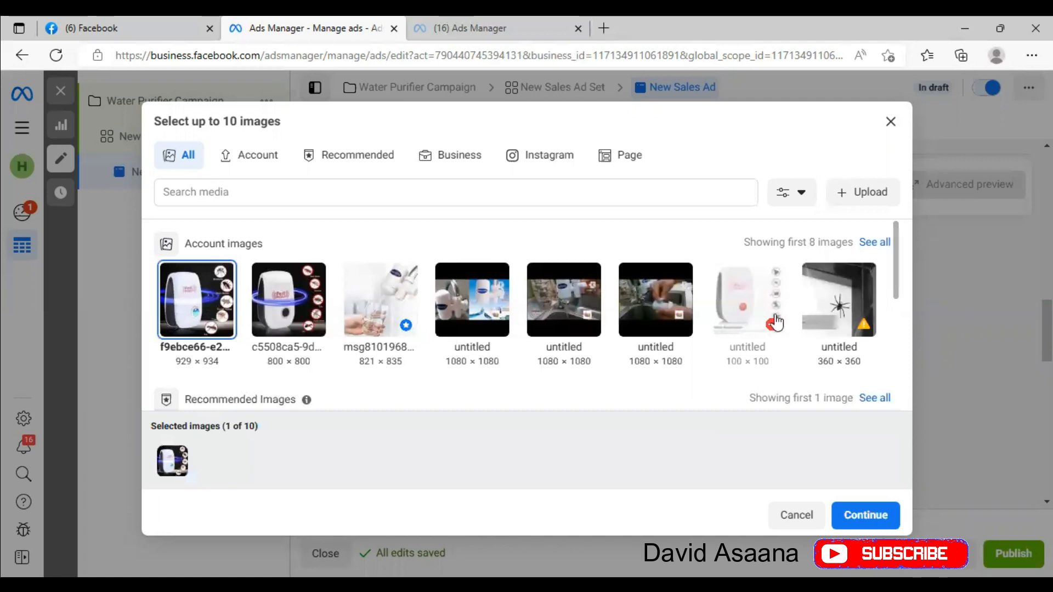
pyautogui.click(357, 322)
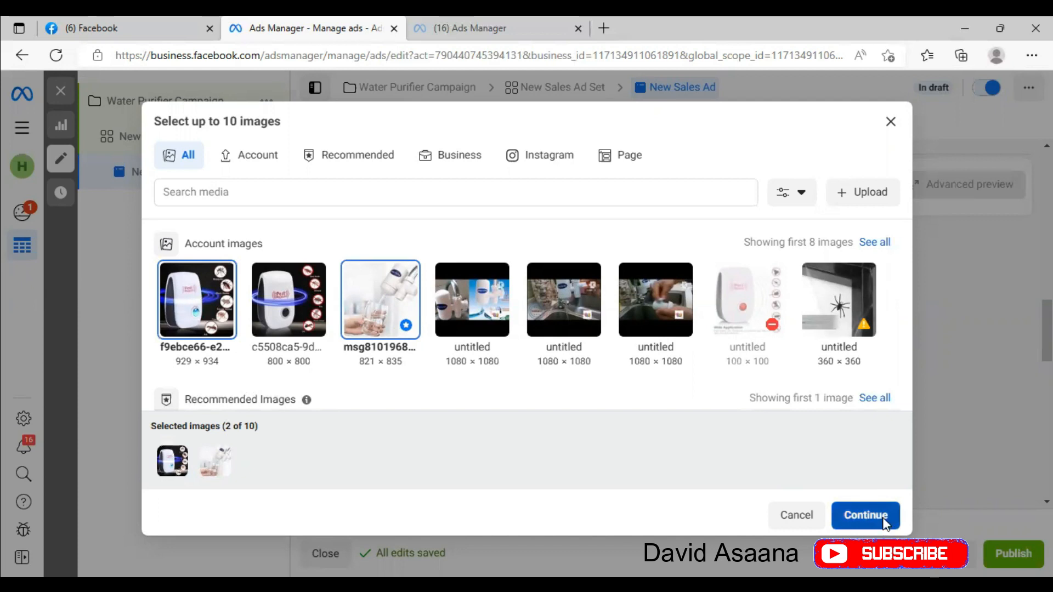
pyautogui.click(866, 515)
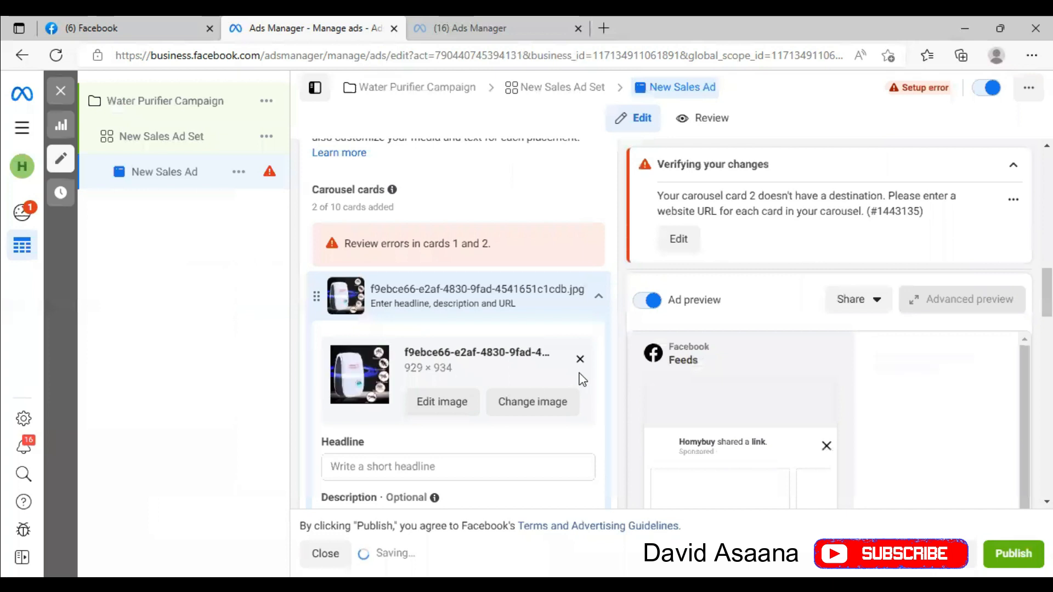
pyautogui.scroll(-1, 579, 374)
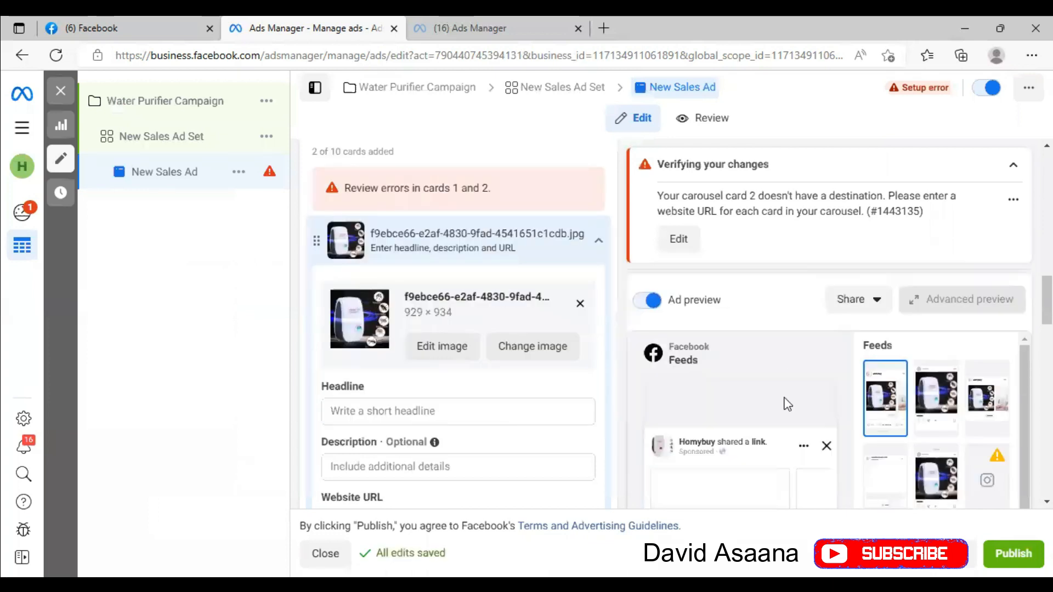
pyautogui.scroll(-15, 795, 419)
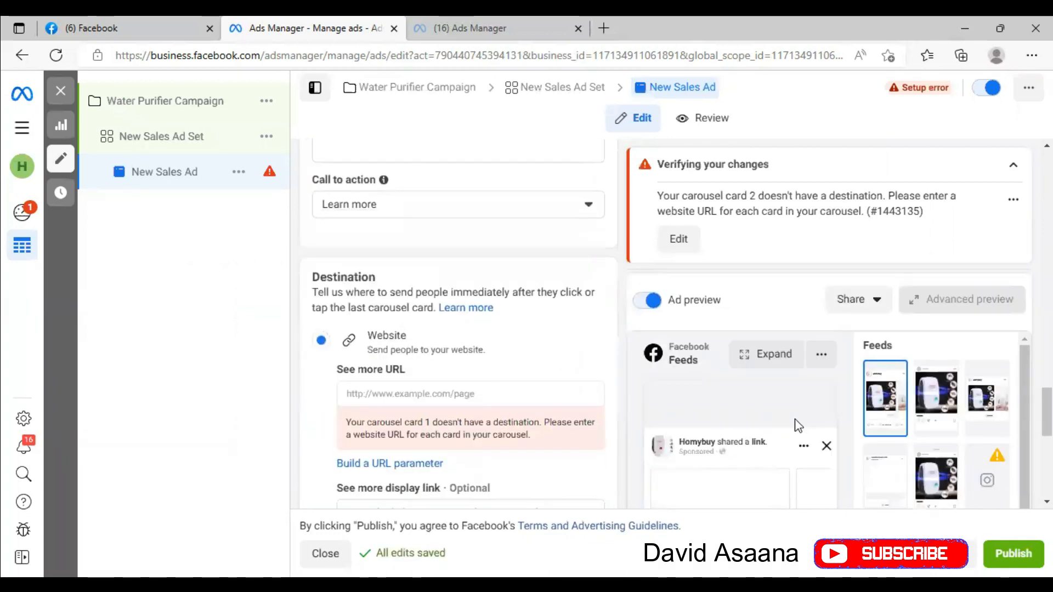
pyautogui.scroll(3, 795, 420)
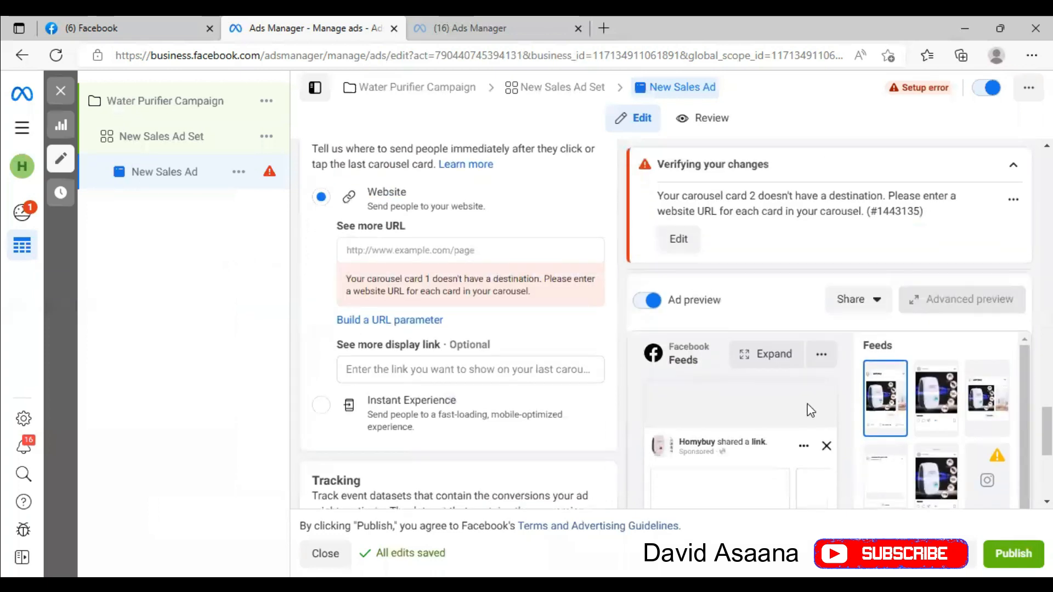
pyautogui.scroll(1, 902, 444)
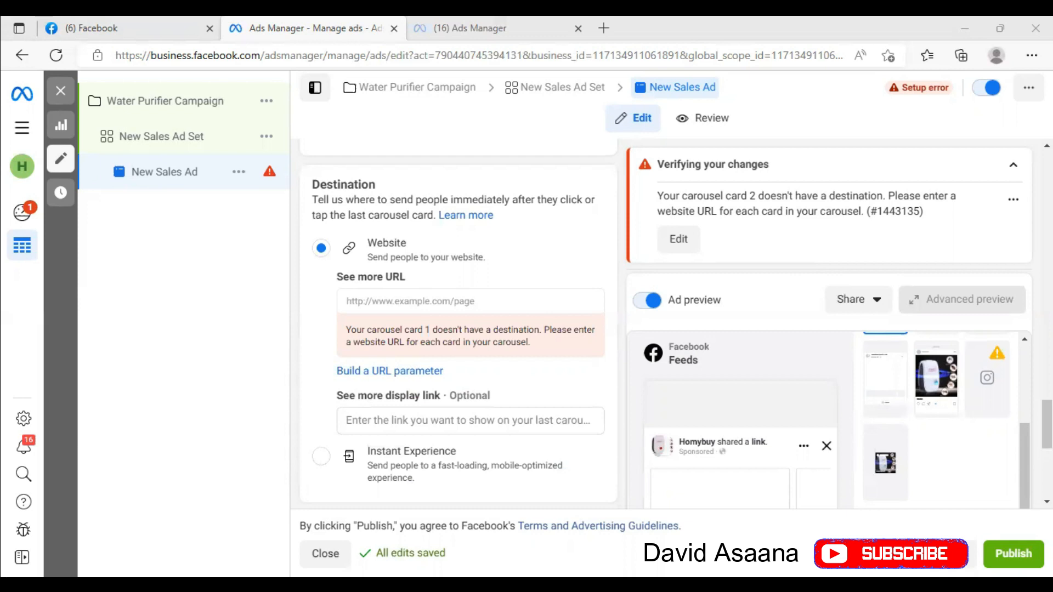
pyautogui.click(418, 374)
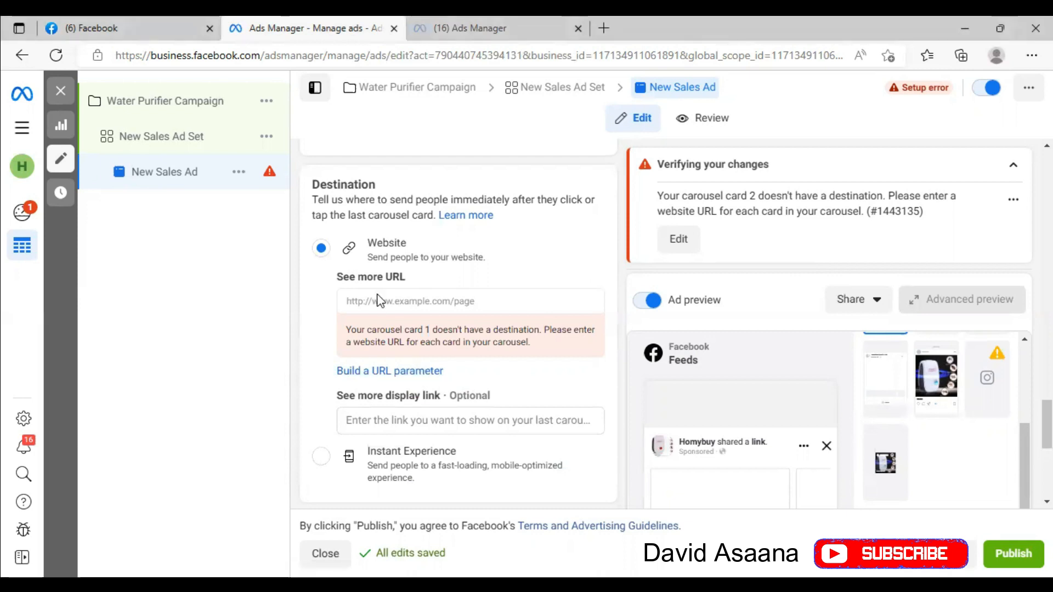
pyautogui.click(411, 300)
pyautogui.rightClick(411, 301)
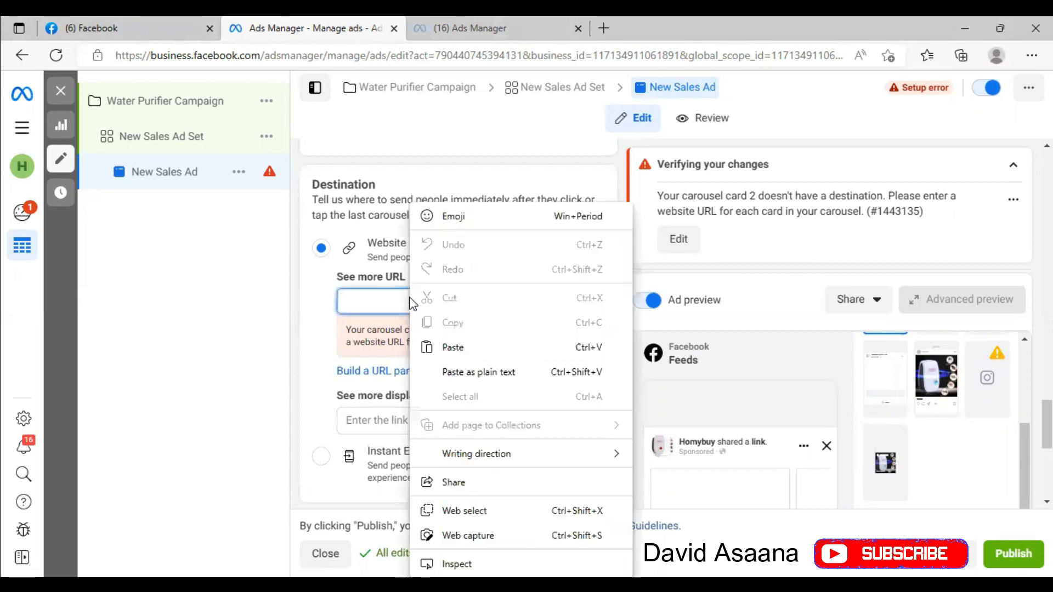
pyautogui.click(492, 346)
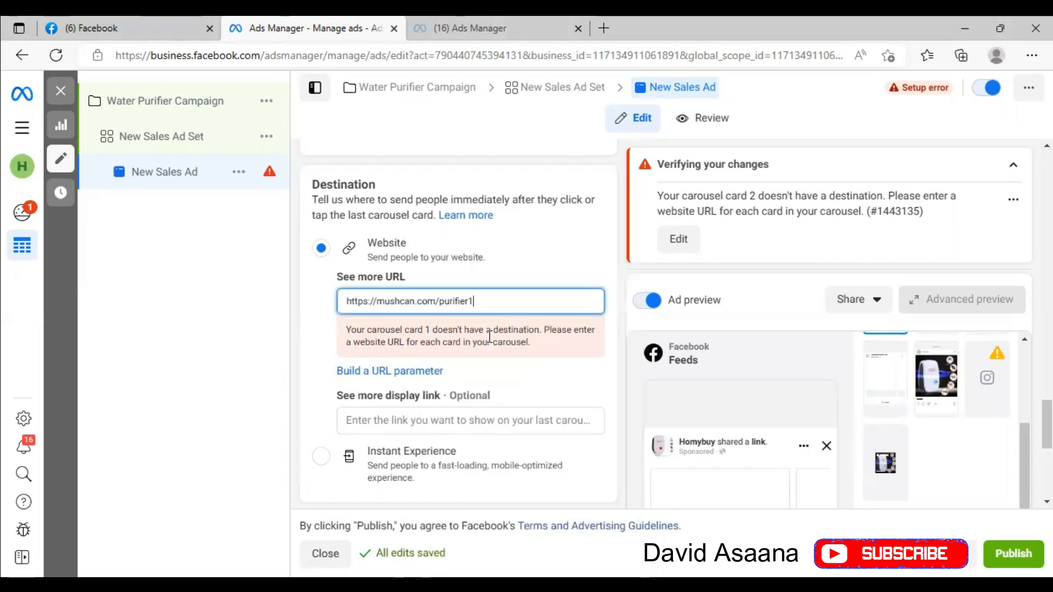
pyautogui.click(209, 305)
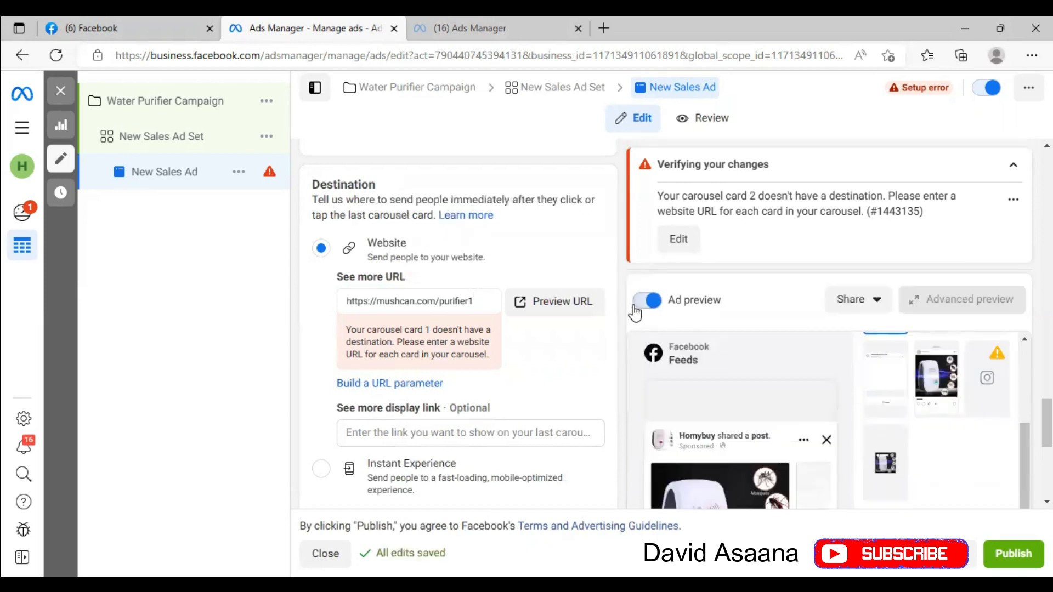
# - Review the ad's tracking, destination, primary text and call to action sections, the feed preview and the first carousel card's website URL field
pyautogui.scroll(-5, 796, 483)
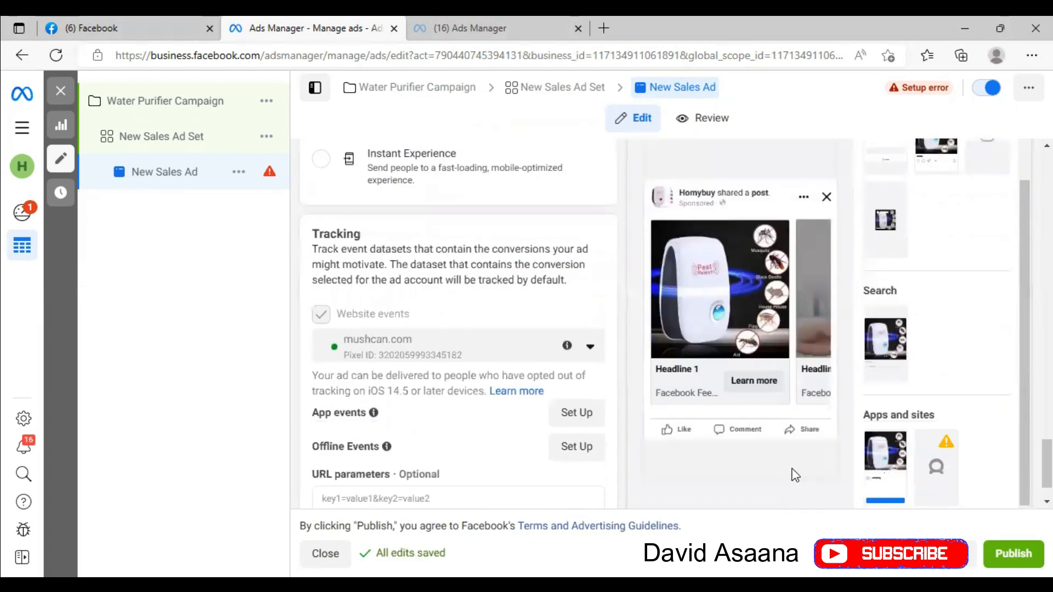
pyautogui.scroll(4, 795, 471)
pyautogui.scroll(5, 792, 431)
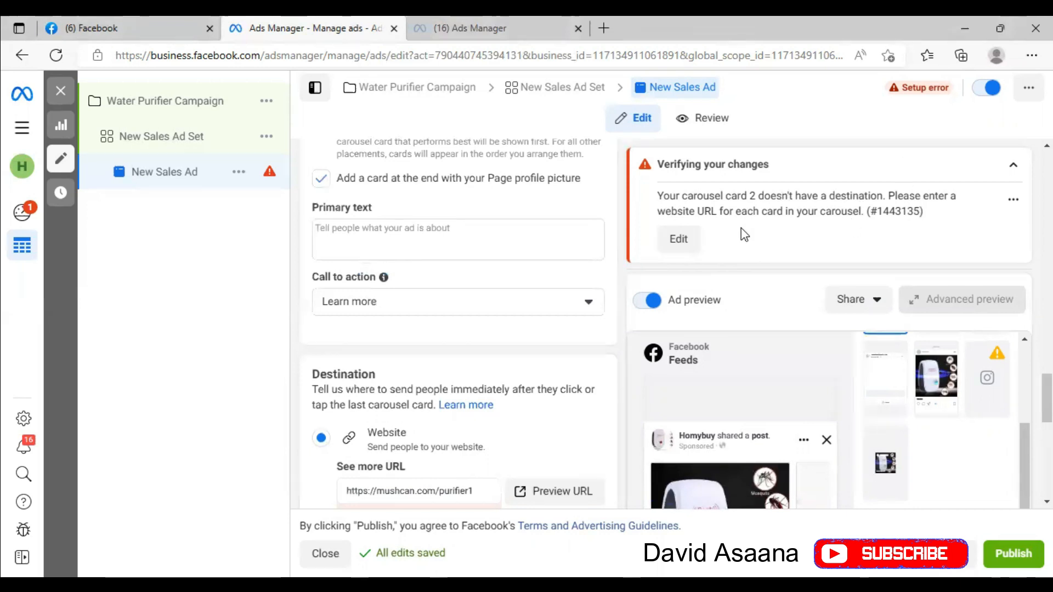
pyautogui.scroll(-6, 496, 264)
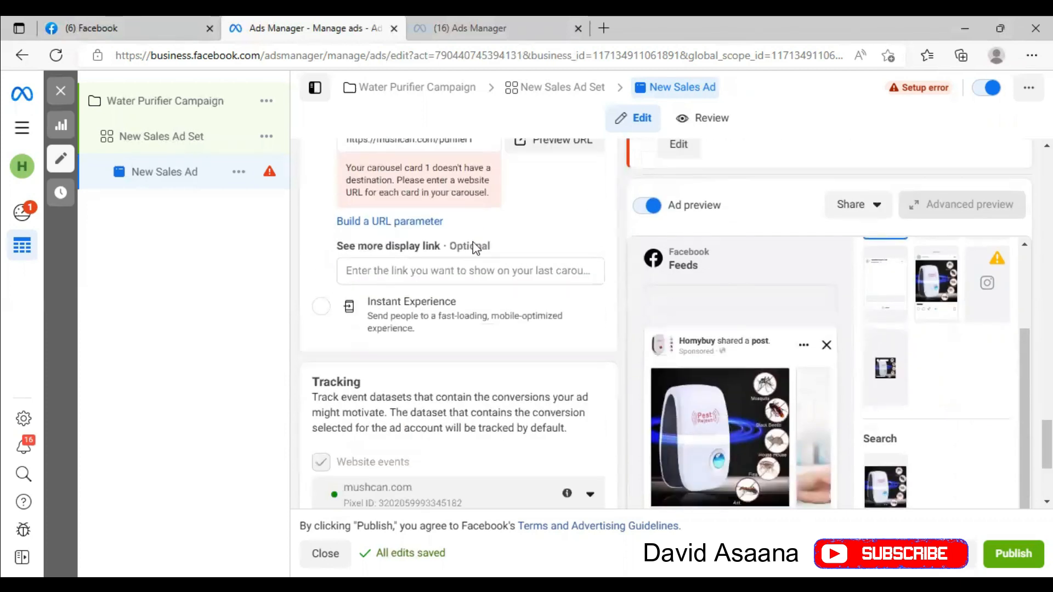
pyautogui.scroll(-3, 475, 248)
pyautogui.scroll(8, 476, 241)
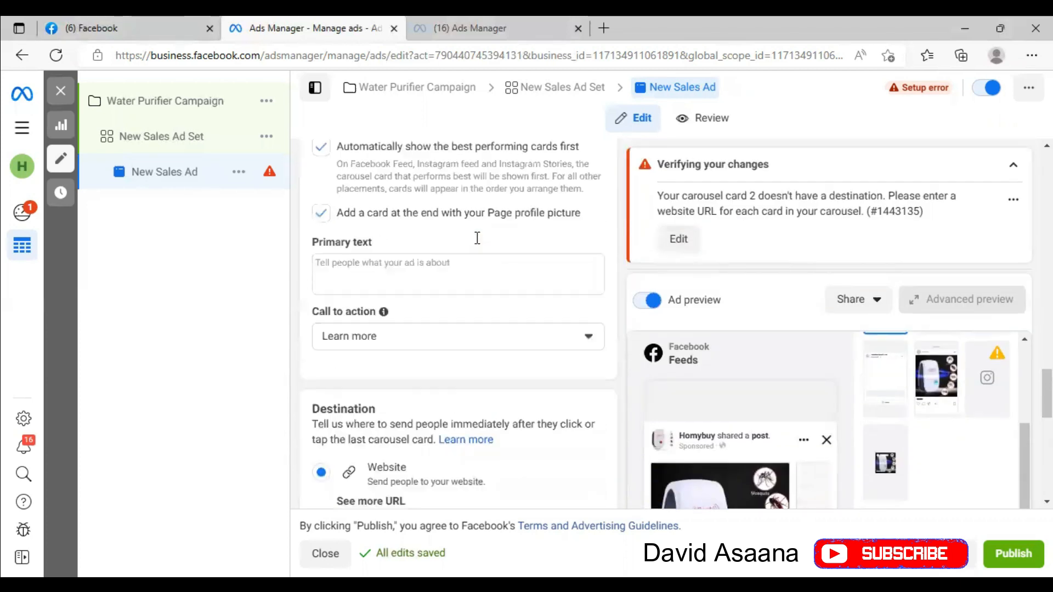
pyautogui.scroll(4, 478, 241)
pyautogui.scroll(4, 477, 242)
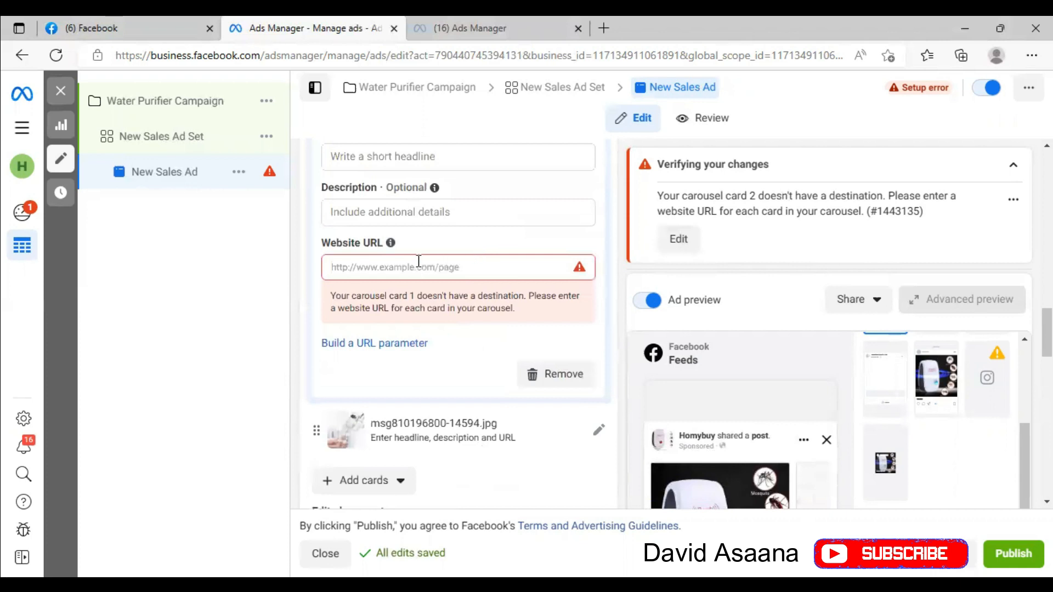
pyautogui.scroll(1, 390, 243)
pyautogui.scroll(1, 397, 266)
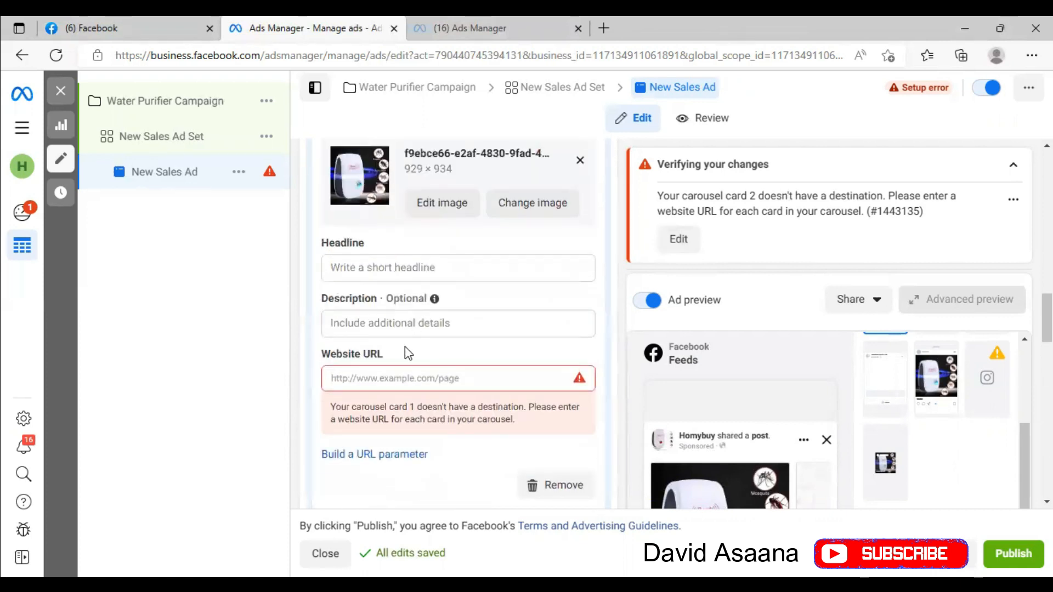
pyautogui.click(393, 381)
pyautogui.rightClick(394, 381)
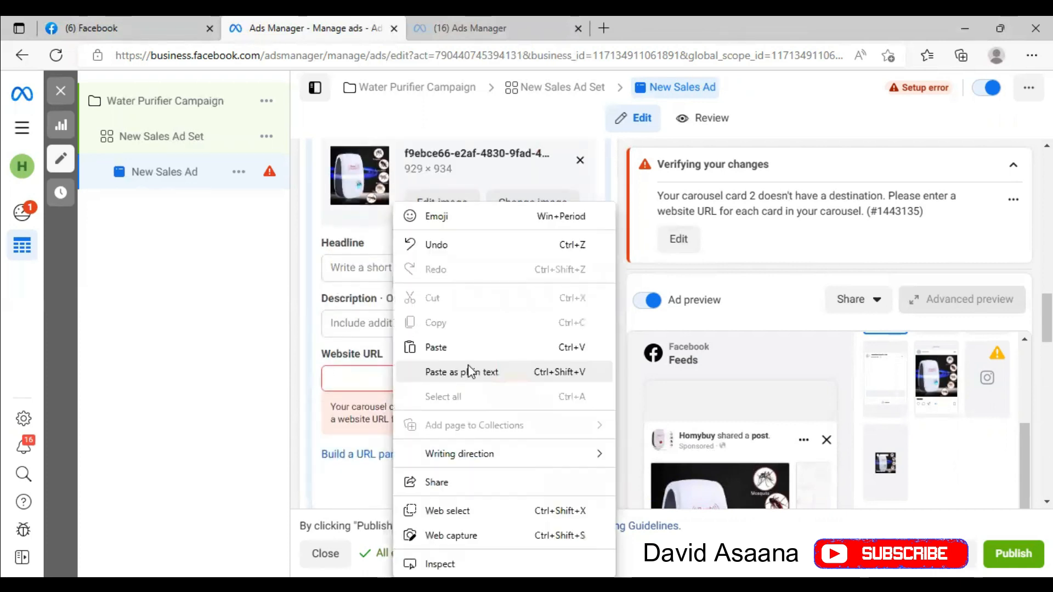
pyautogui.click(471, 352)
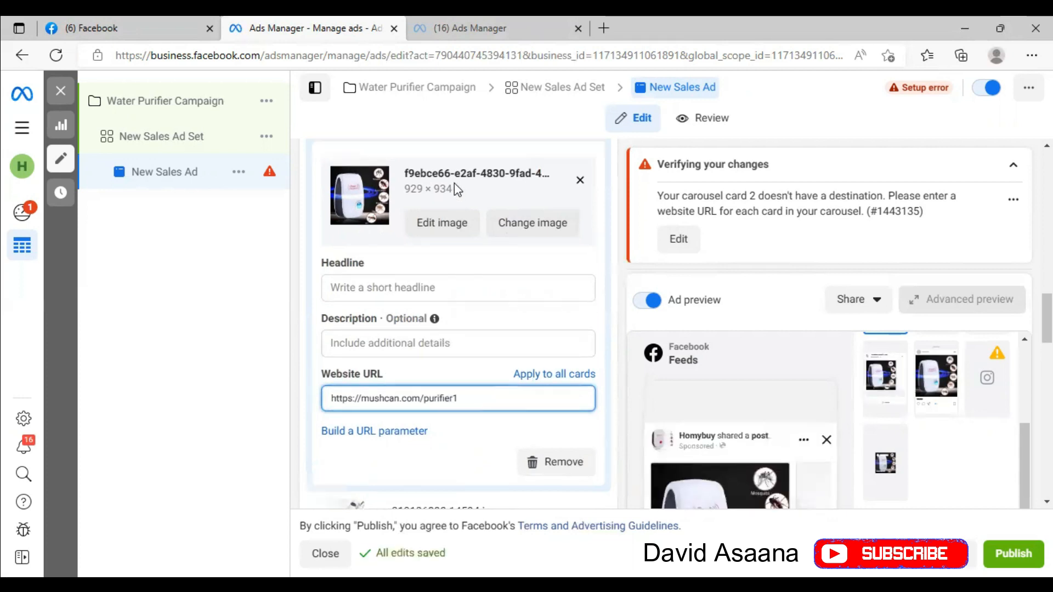
pyautogui.scroll(3, 454, 182)
pyautogui.scroll(-2, 403, 262)
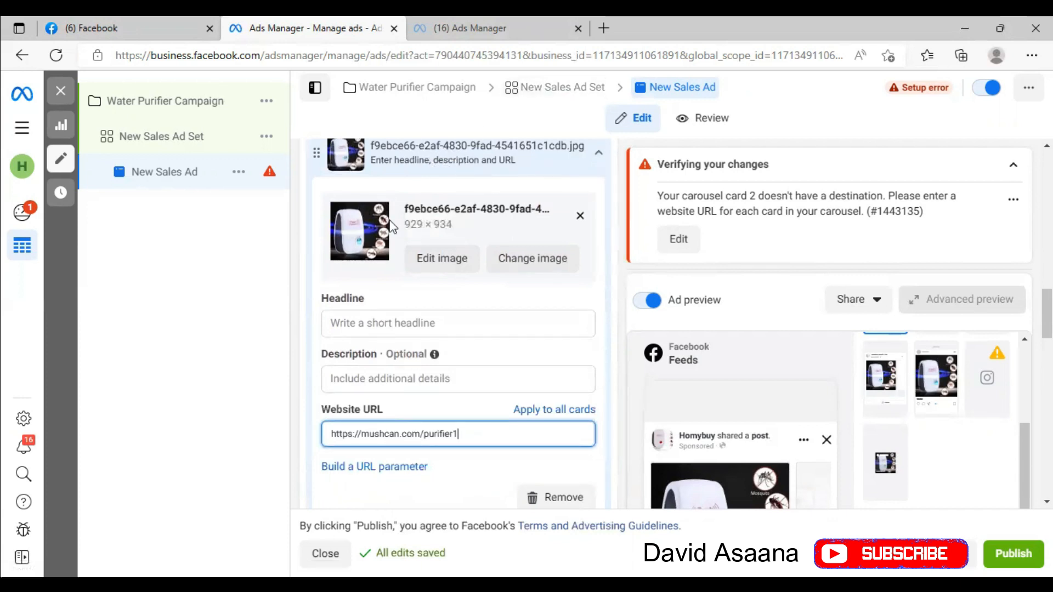
pyautogui.scroll(2, 415, 209)
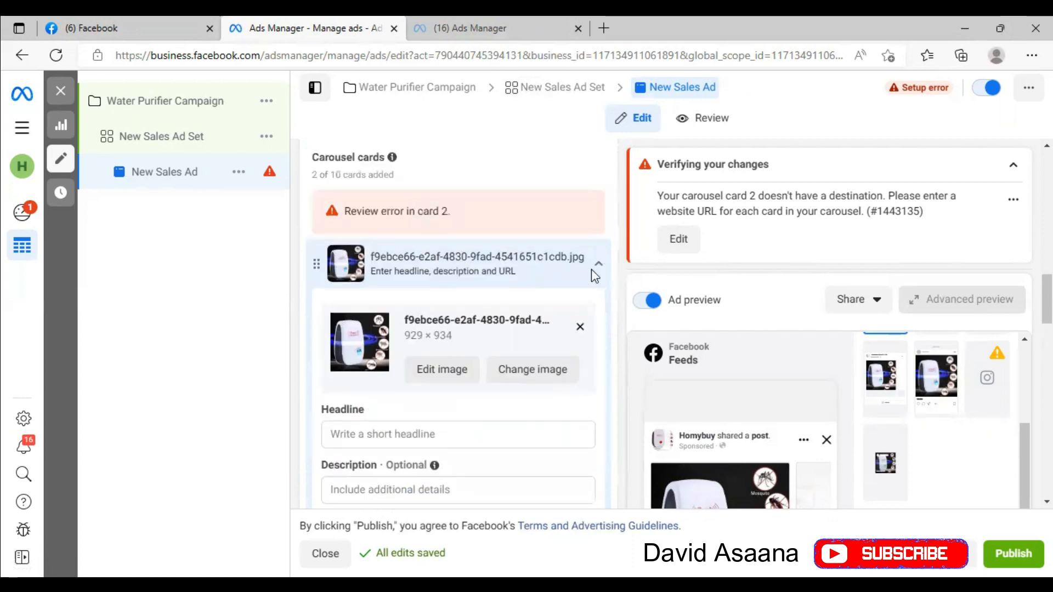
pyautogui.scroll(-3, 503, 307)
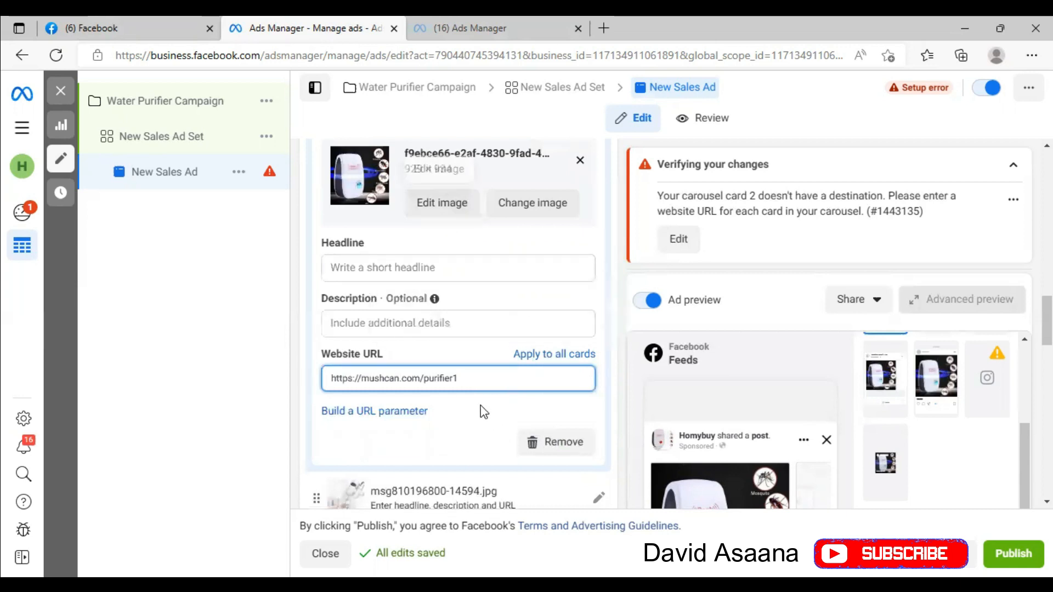
# - Open the water purifier carousel card's details and check its Website URL
pyautogui.scroll(-3, 484, 412)
pyautogui.scroll(-1, 484, 412)
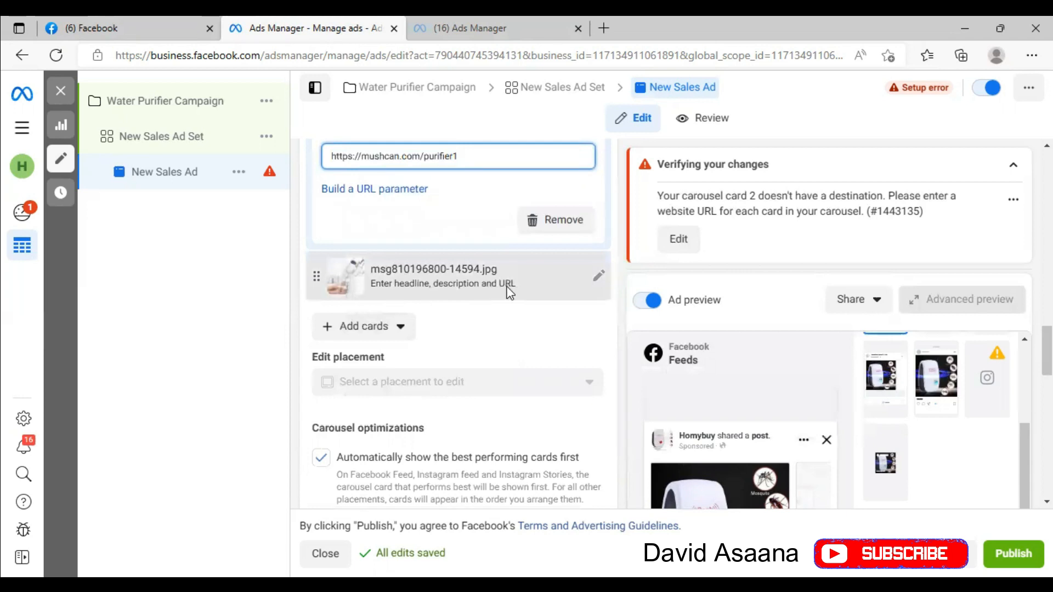
pyautogui.click(444, 298)
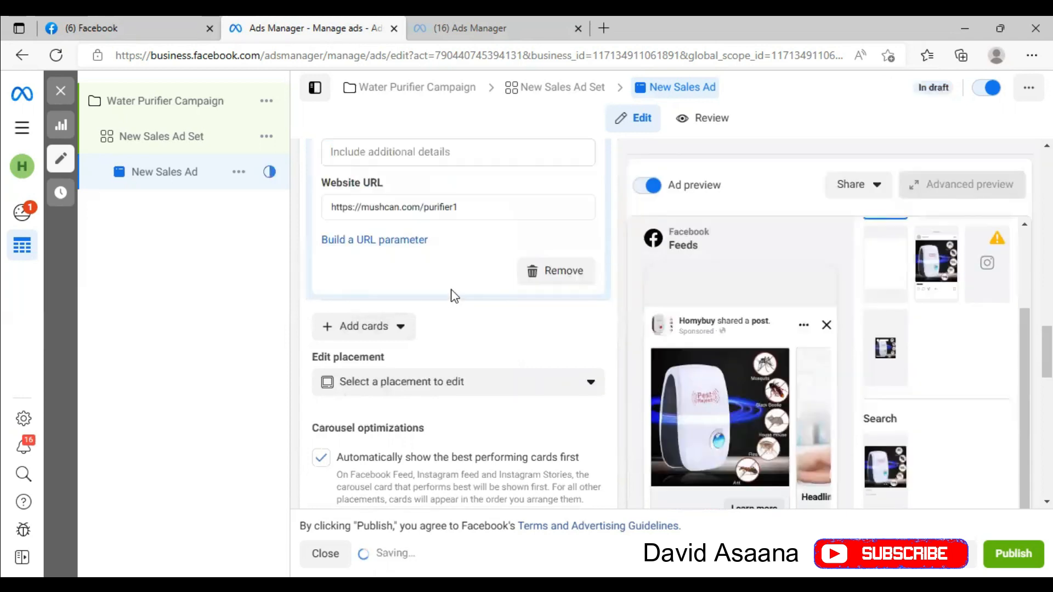
pyautogui.scroll(1, 442, 269)
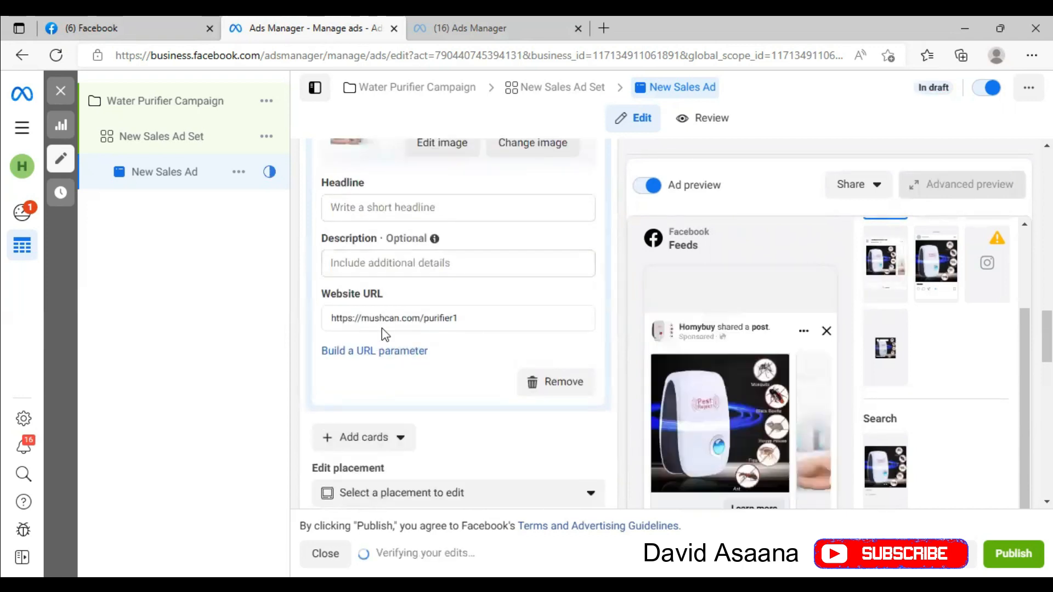
pyautogui.scroll(4, 382, 328)
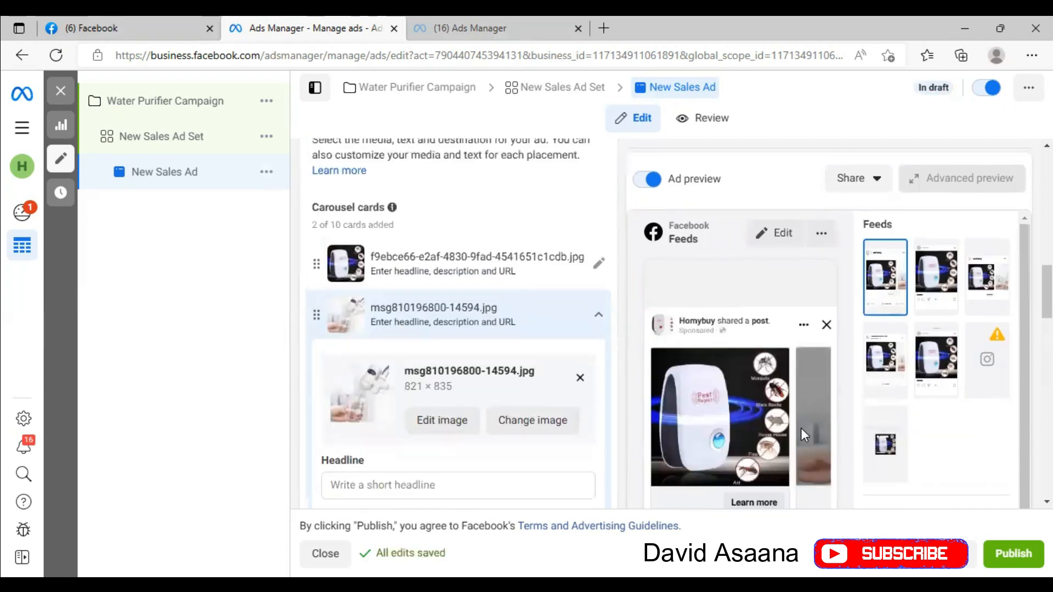
# - Flip through the two carousel cards in the Facebook Feeds preview and return to the first one
pyautogui.scroll(-10, 771, 444)
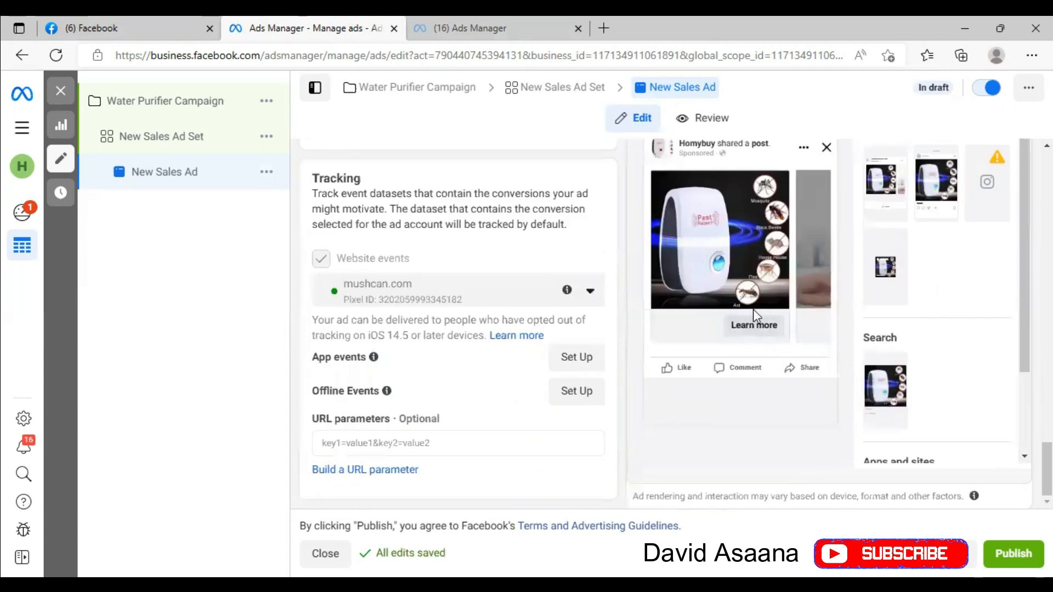
pyautogui.click(796, 222)
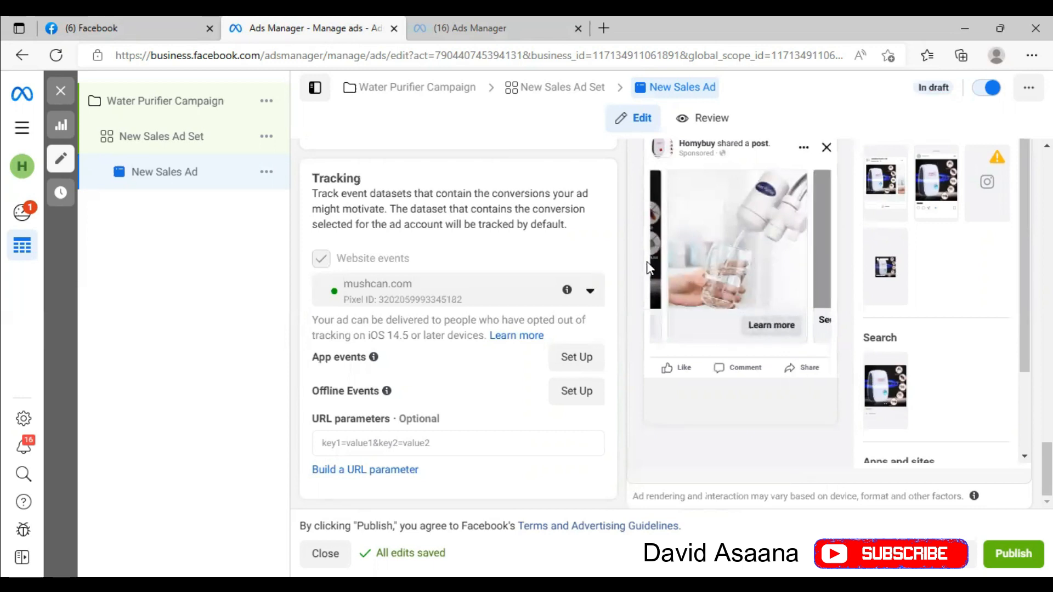
pyautogui.click(652, 280)
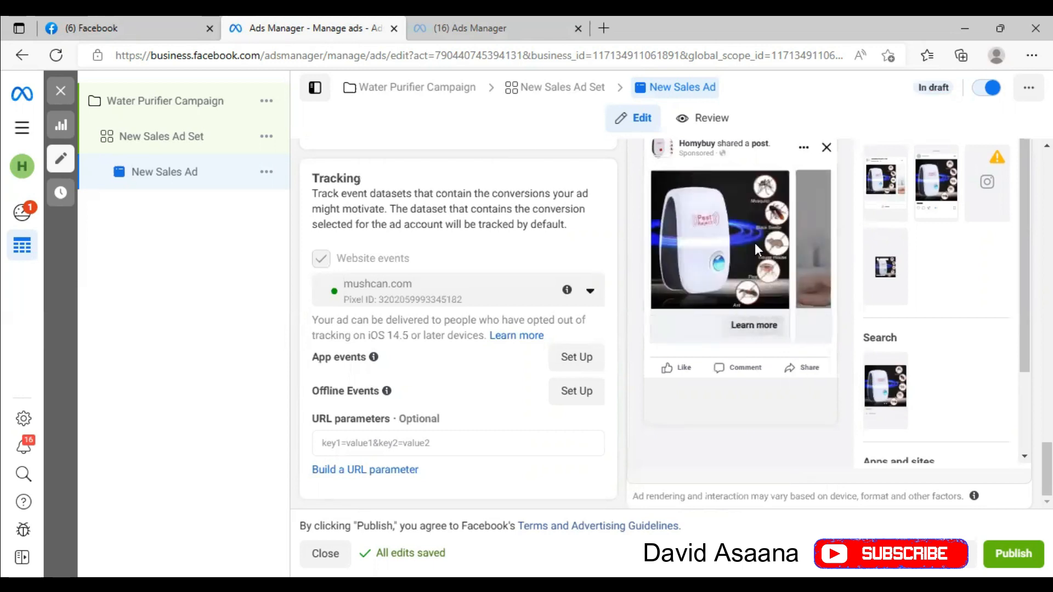
# - Reorder the carousel so the water purifier card comes before the pest repeller card
pyautogui.scroll(15, 460, 175)
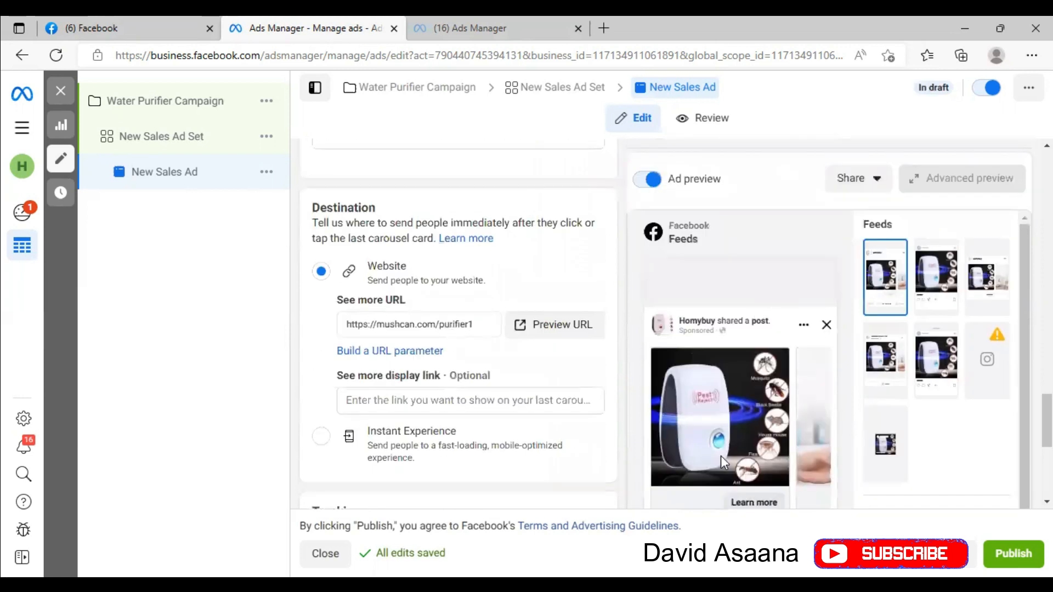
pyautogui.scroll(4, 433, 351)
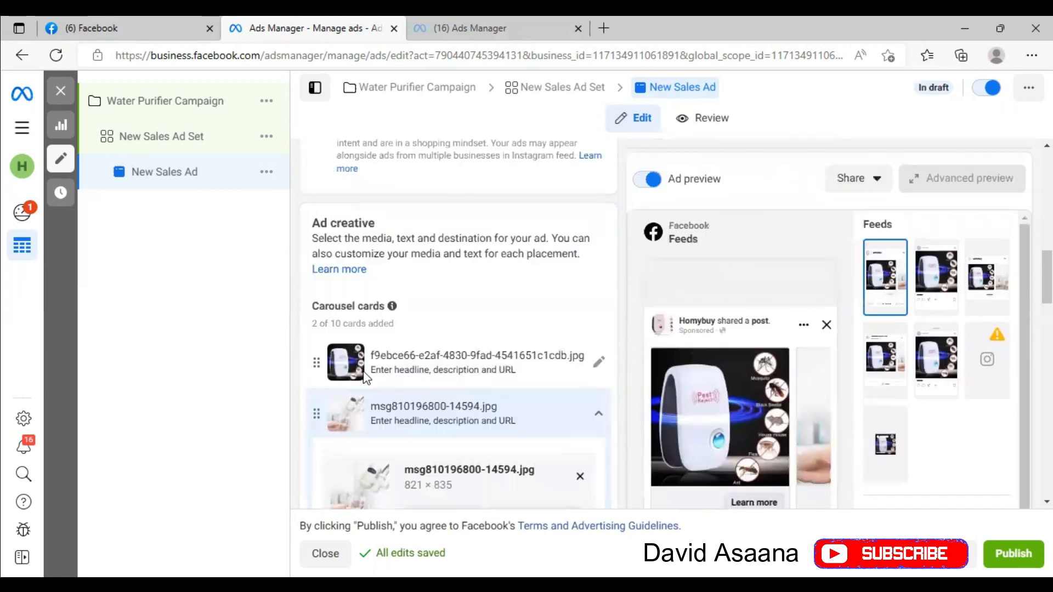
pyautogui.moveTo(317, 416); pyautogui.dragTo(315, 346)
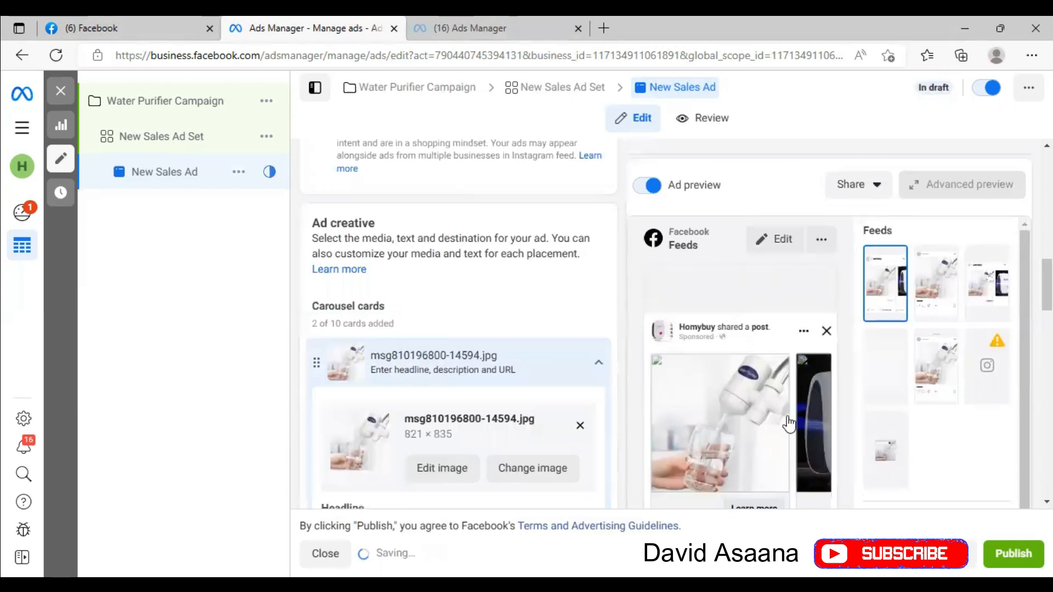
# - Look at the available options for adding more cards to the carousel without choosing any
pyautogui.scroll(-8, 454, 455)
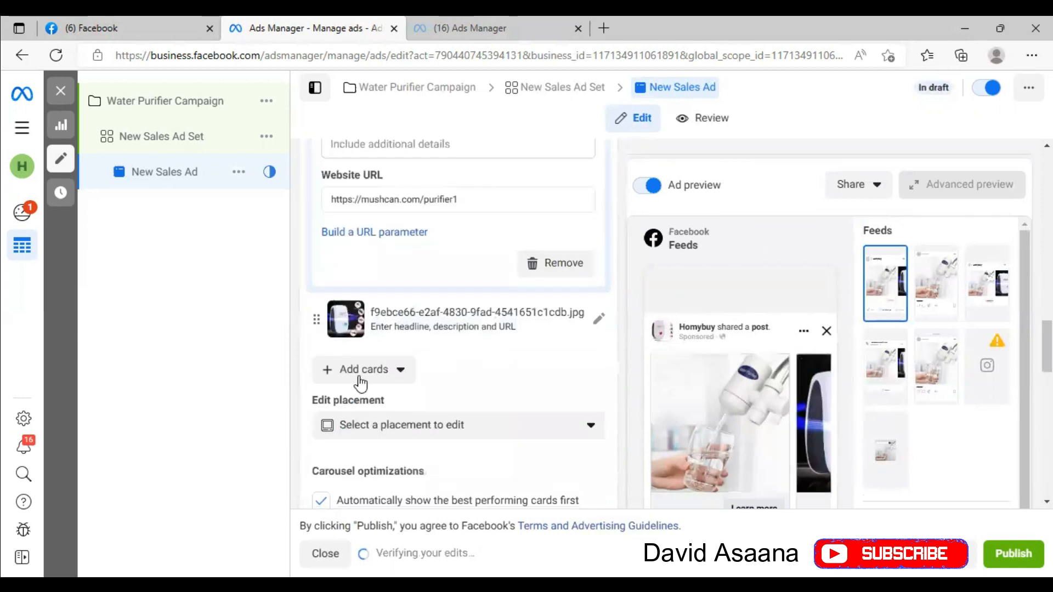
pyautogui.click(350, 371)
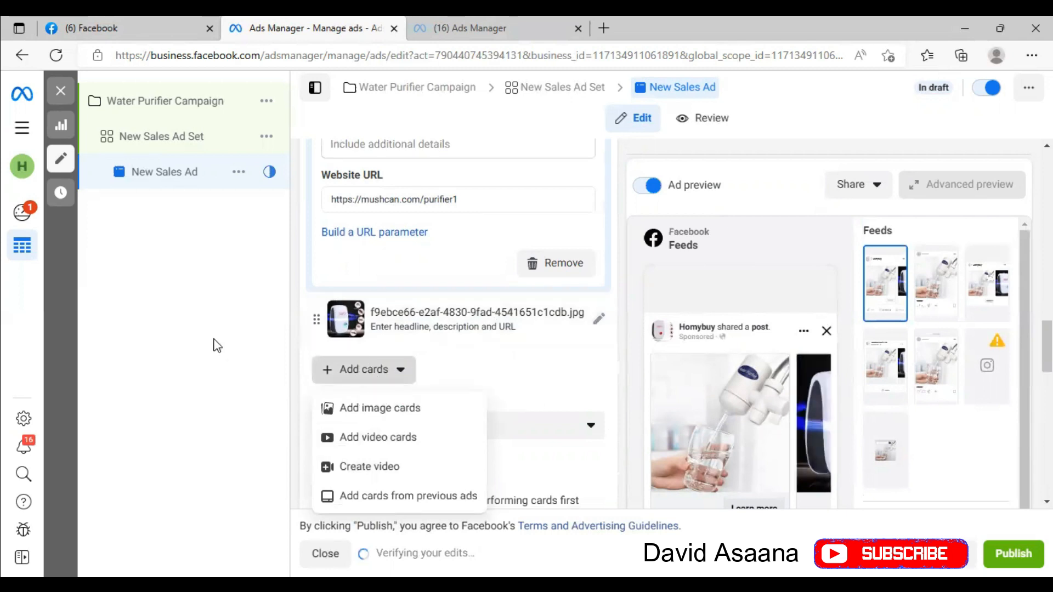
pyautogui.click(716, 403)
# - Fill the ad's primary text with the first suggested text from a previous ad, beginning "AWard winning Water purifier."
pyautogui.scroll(3, 494, 324)
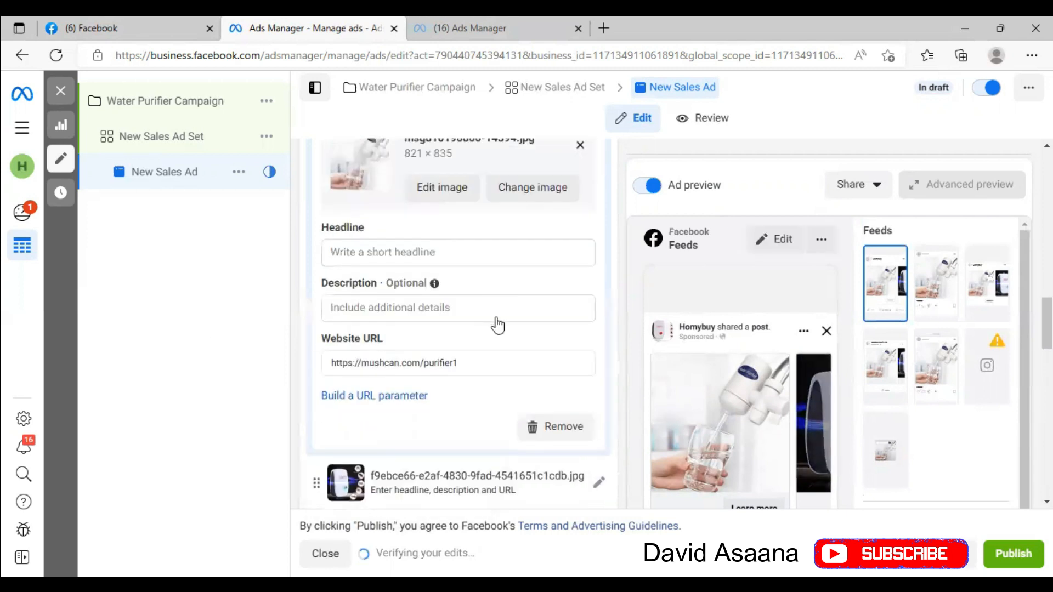
pyautogui.scroll(-5, 491, 329)
pyautogui.scroll(-4, 488, 307)
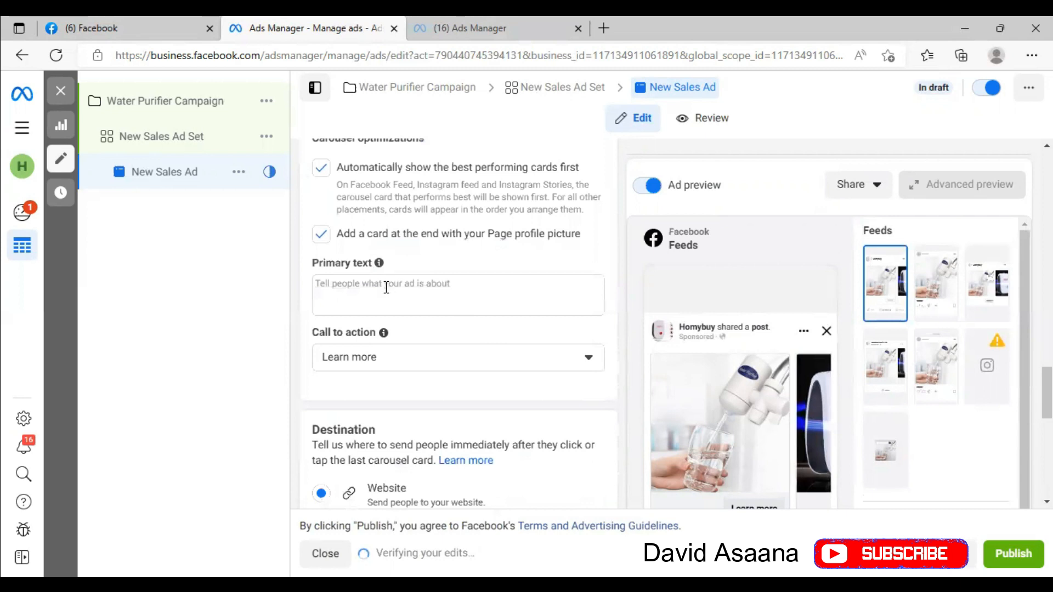
pyautogui.click(386, 287)
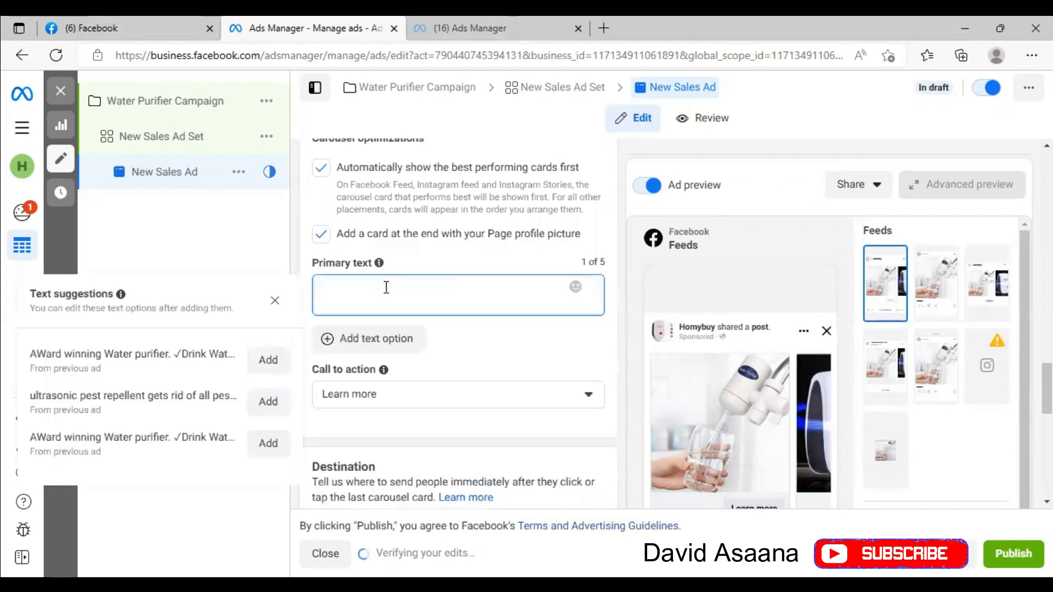
pyautogui.click(268, 362)
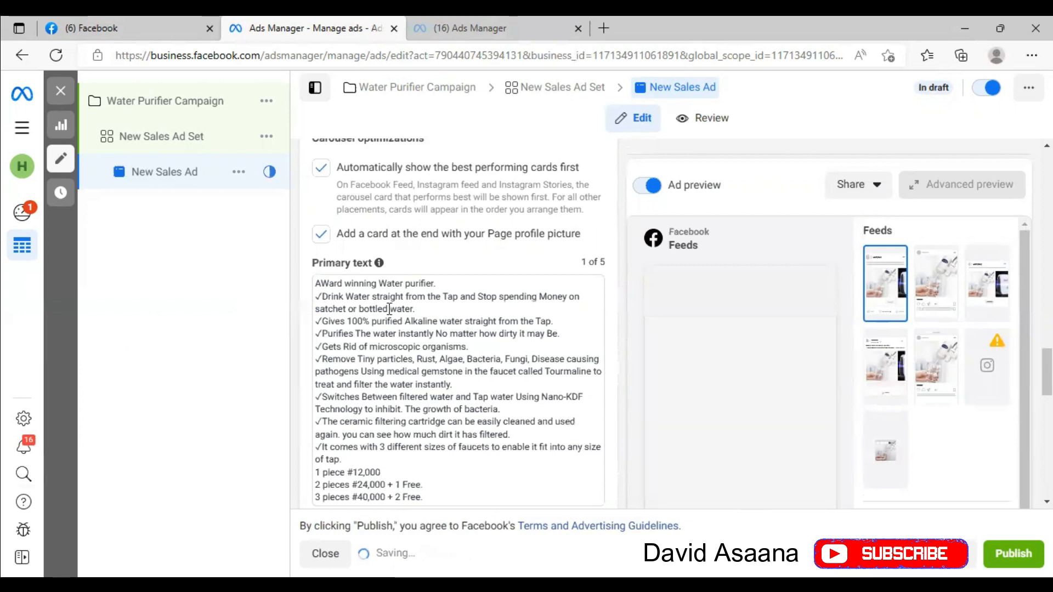
pyautogui.scroll(1, 387, 307)
pyautogui.moveTo(682, 353)
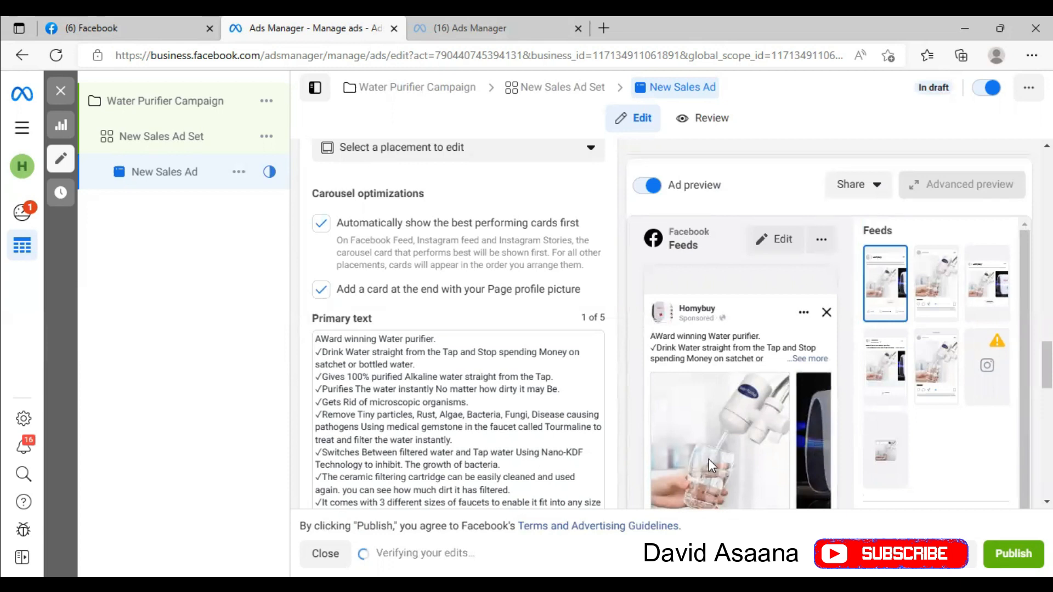
# - Review the ad's carousel cards, format, identity, primary text and destination sections
pyautogui.scroll(5, 560, 246)
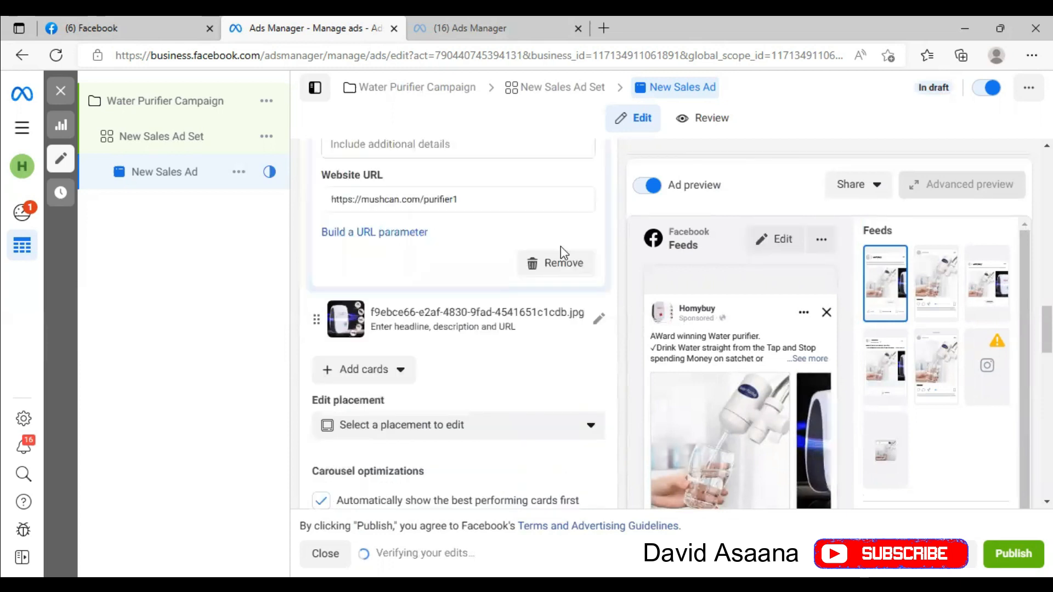
pyautogui.scroll(5, 579, 244)
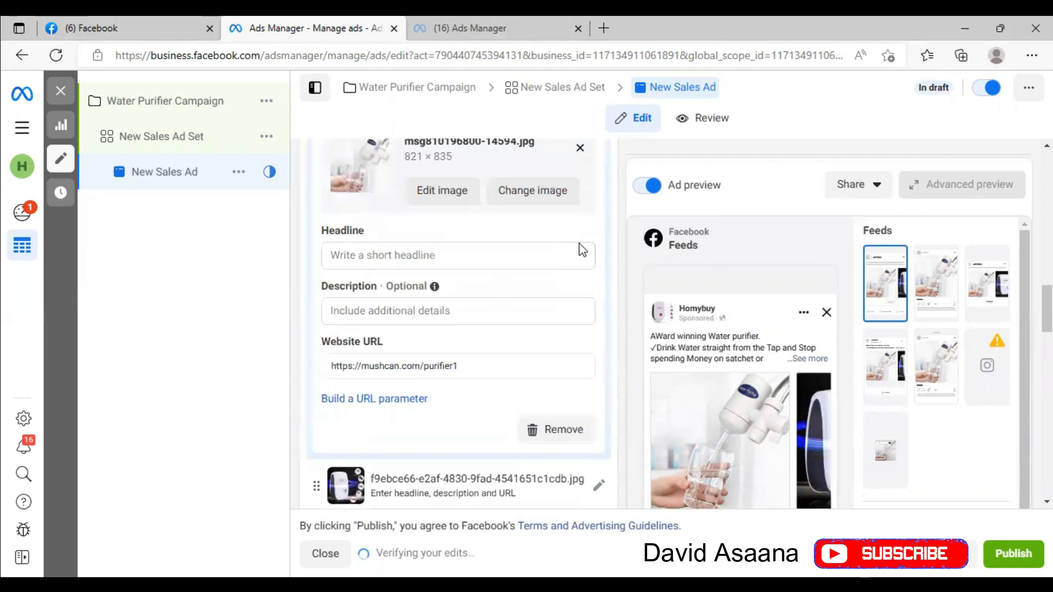
pyautogui.scroll(5, 489, 348)
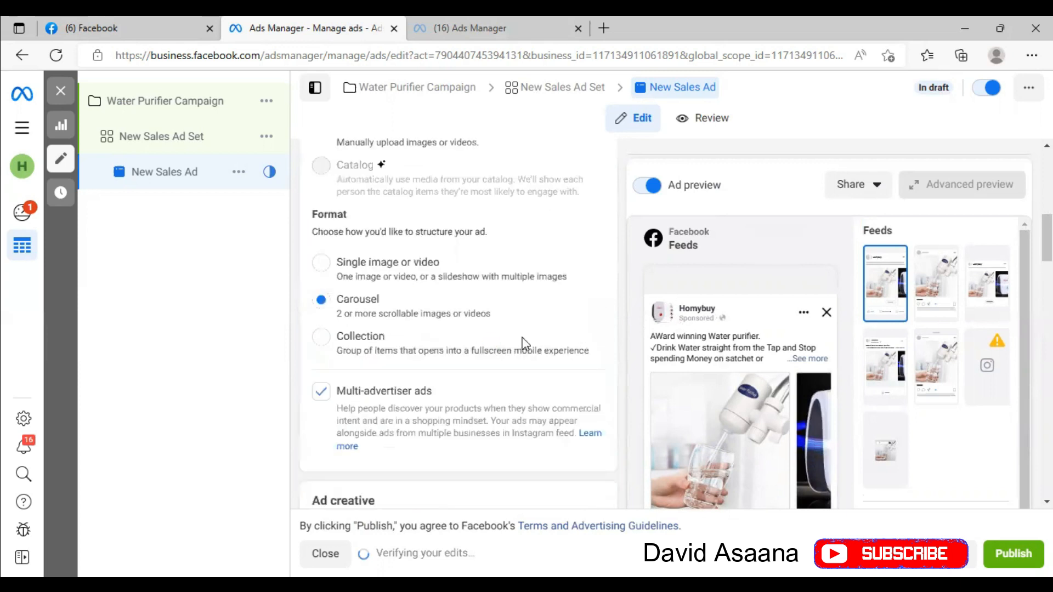
pyautogui.scroll(5, 513, 340)
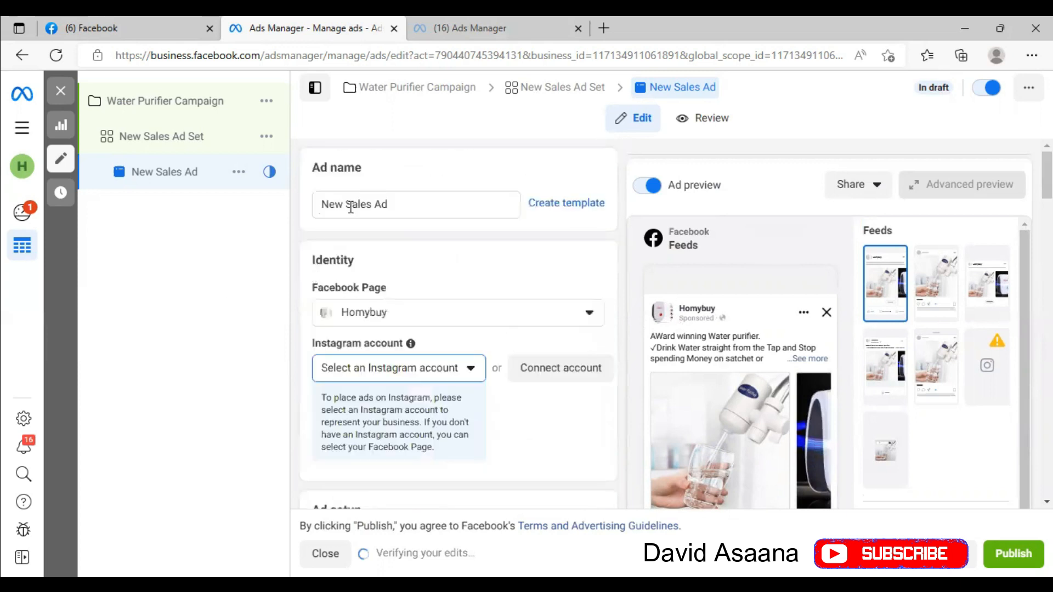
pyautogui.scroll(-5, 460, 369)
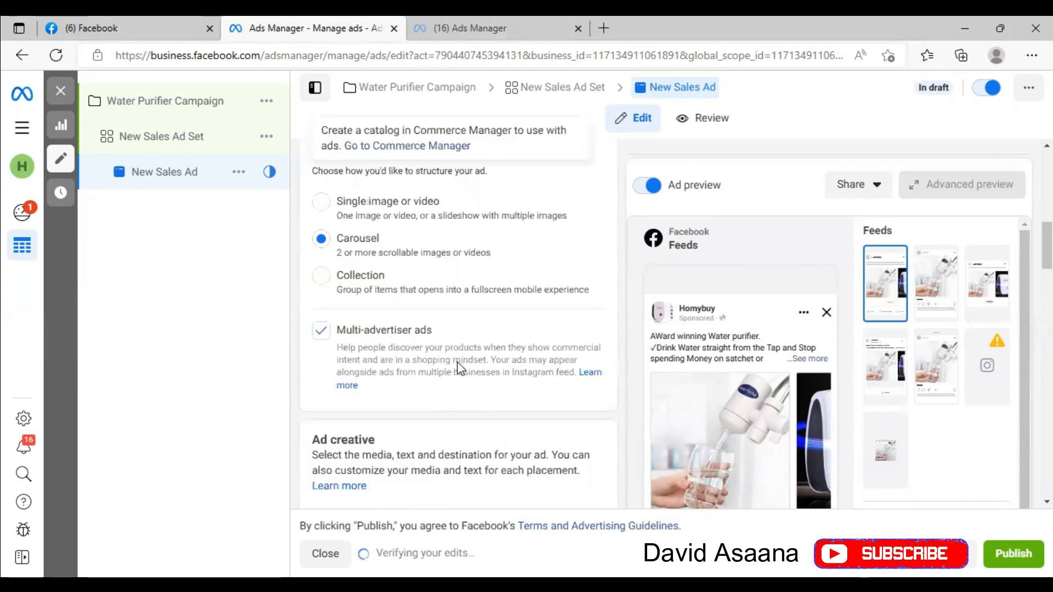
pyautogui.scroll(-5, 460, 369)
pyautogui.scroll(-5, 455, 347)
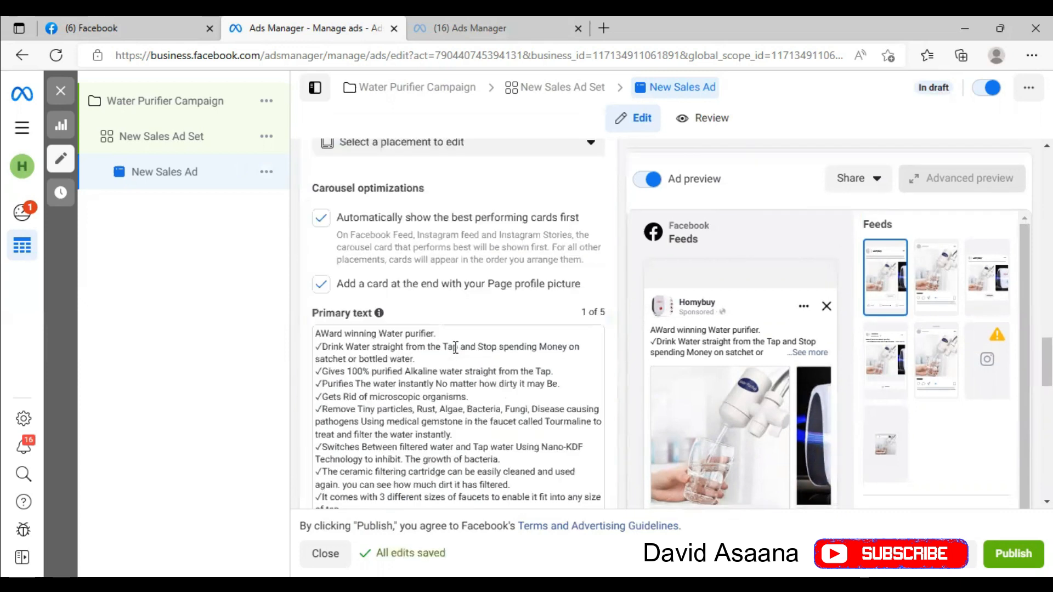
pyautogui.scroll(-5, 428, 383)
pyautogui.scroll(-1, 426, 285)
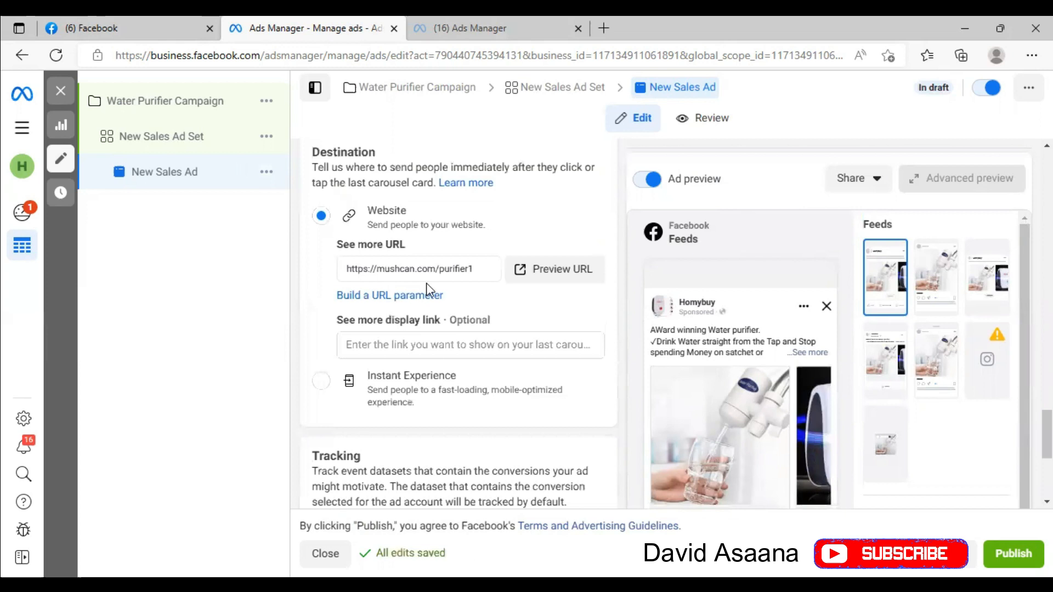
# - Look through the available call-to-action options for the ad, keeping Learn more selected
pyautogui.scroll(3, 384, 230)
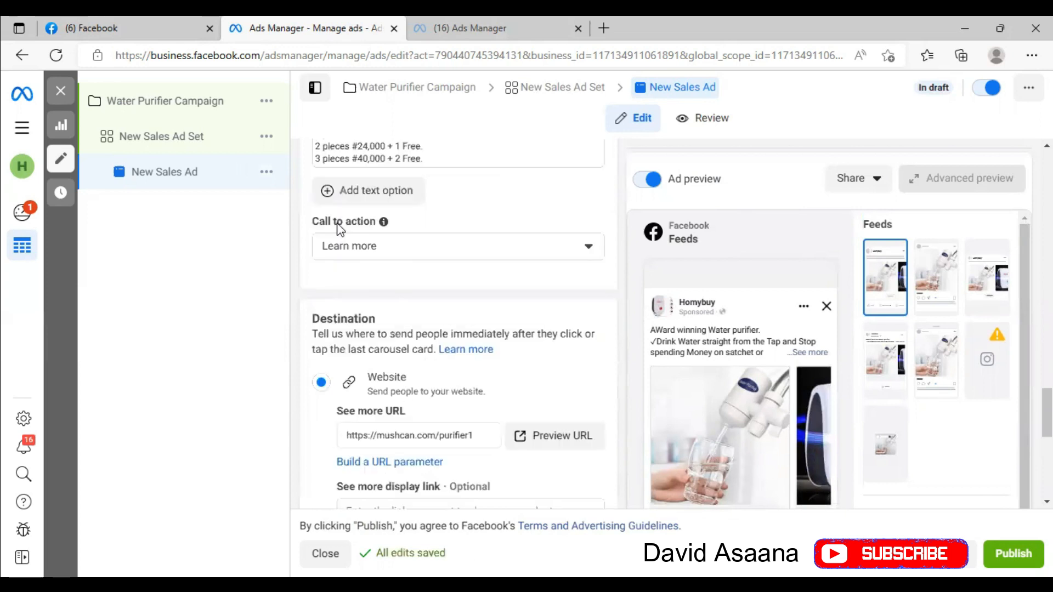
pyautogui.click(431, 258)
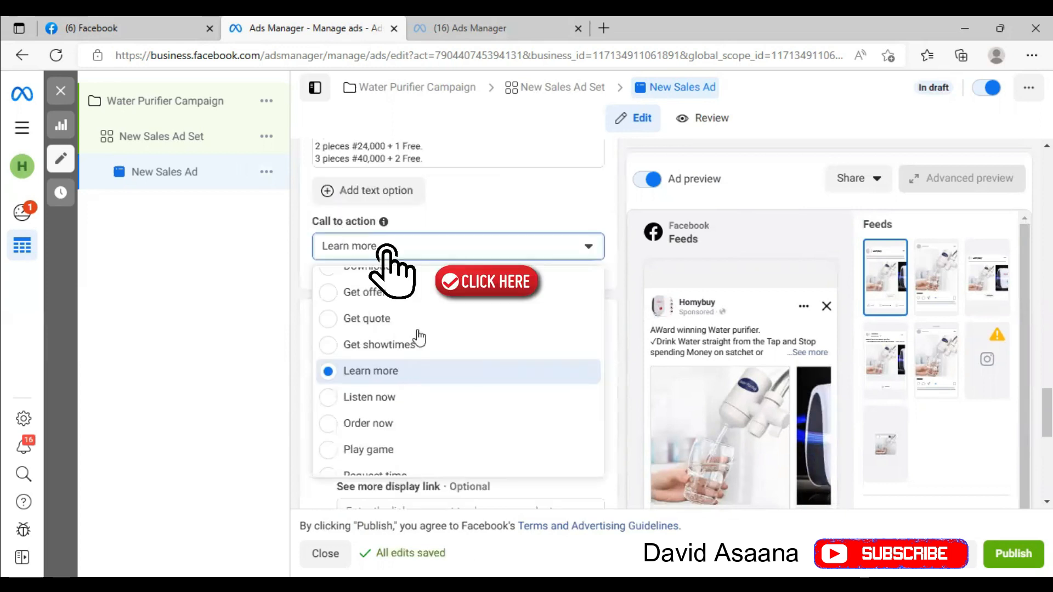
pyautogui.scroll(3, 420, 337)
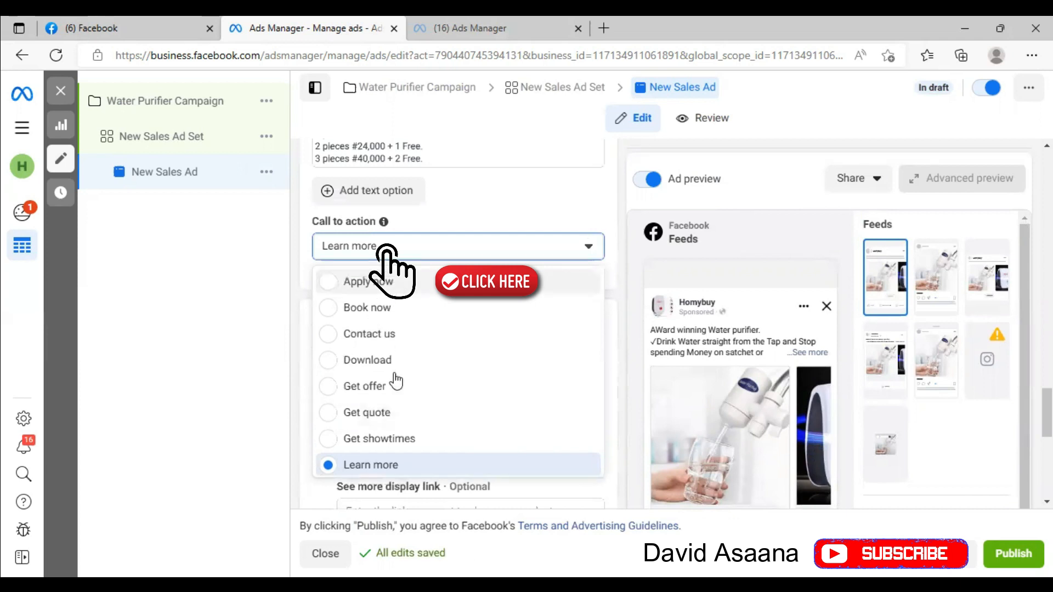
pyautogui.scroll(-5, 417, 379)
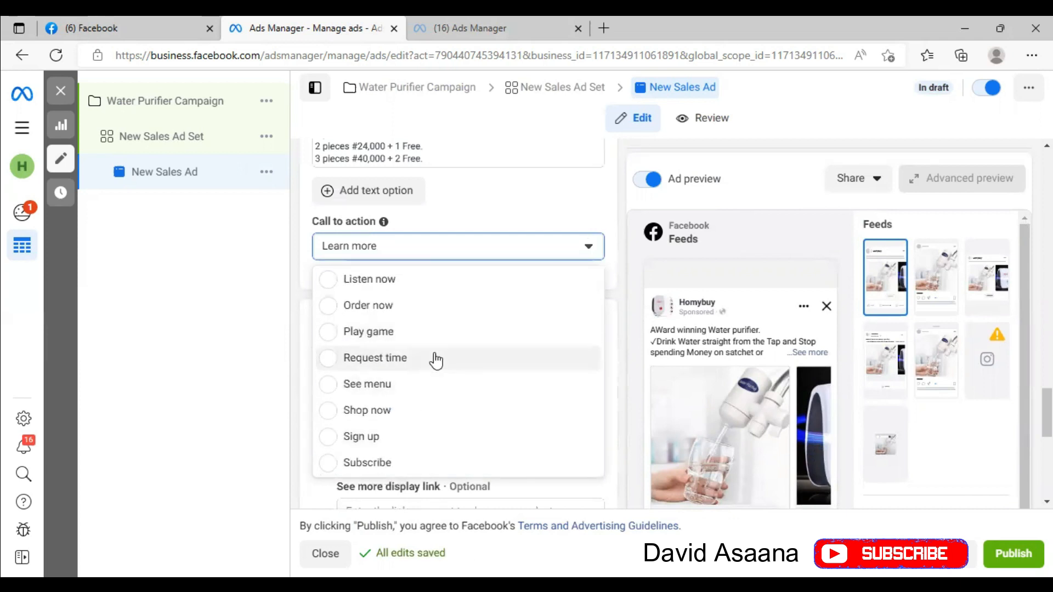
pyautogui.scroll(3, 417, 422)
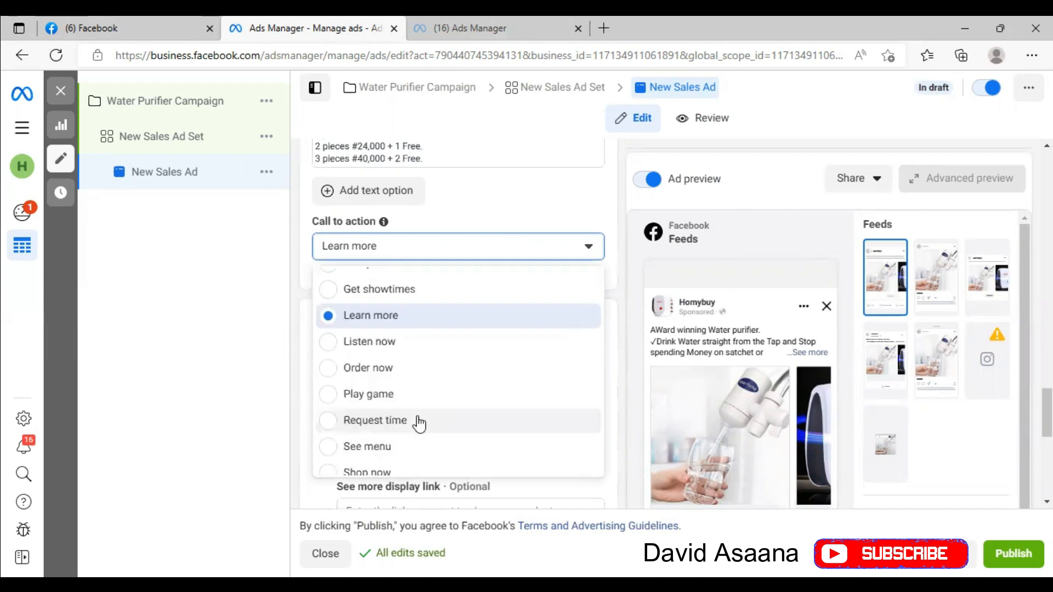
pyautogui.scroll(1, 422, 422)
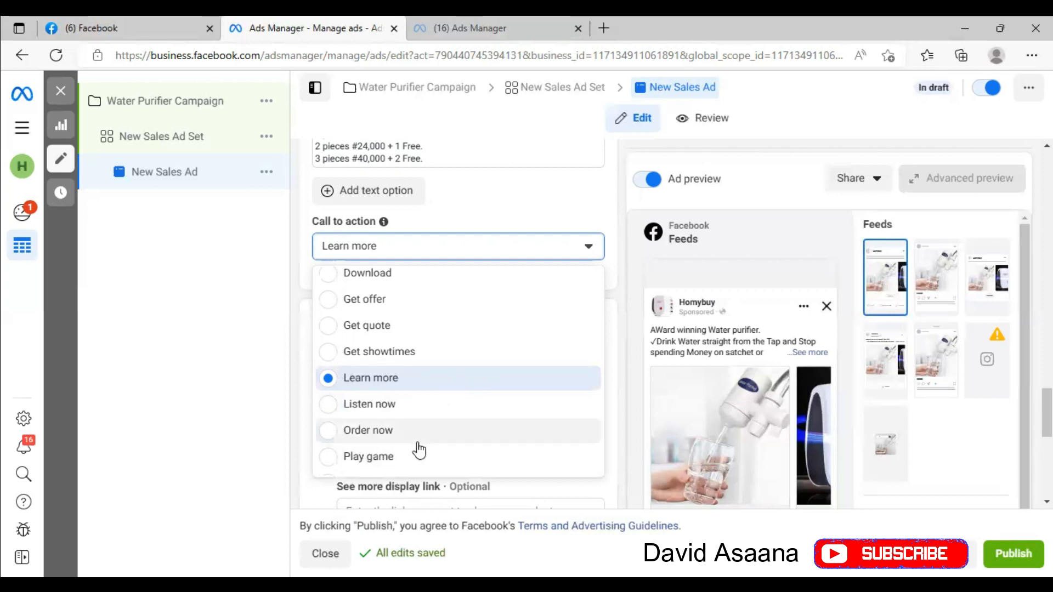
pyautogui.scroll(-3, 418, 452)
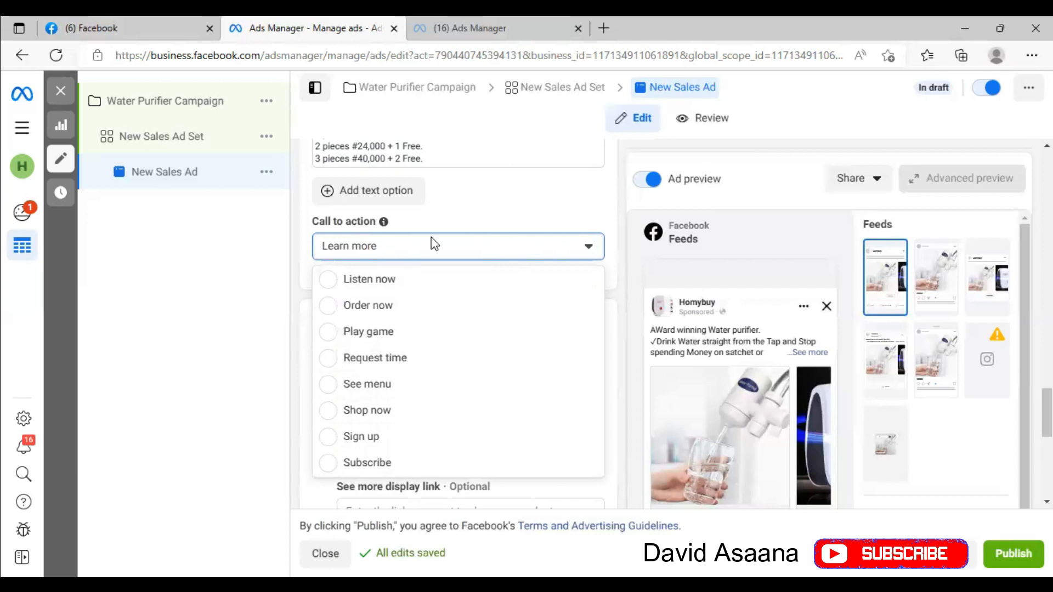
pyautogui.scroll(1, 384, 285)
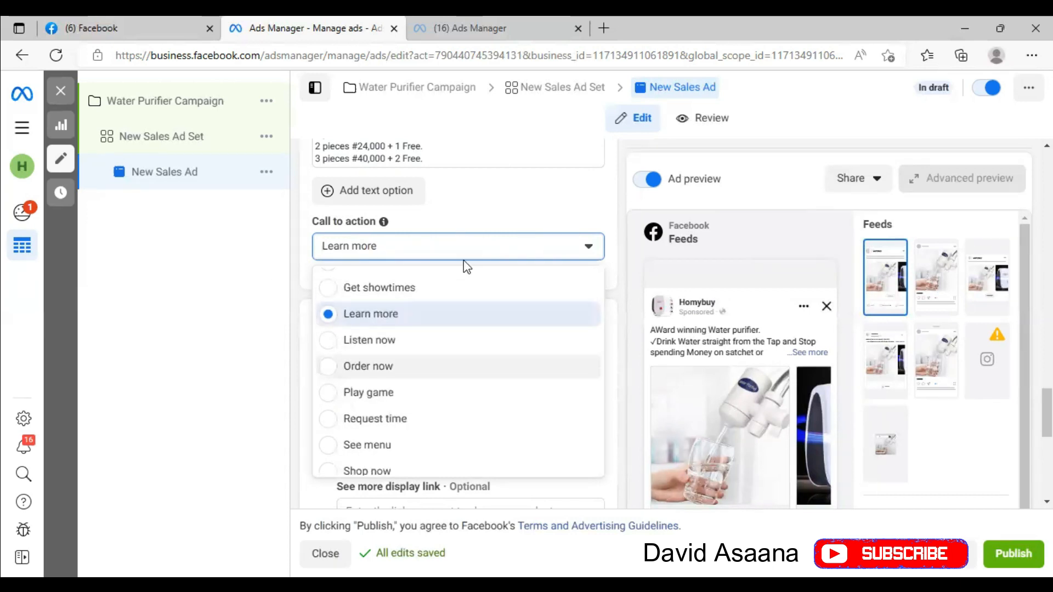
pyautogui.click(176, 311)
# - Give the water purifier carousel card the headline "Water Purifier"
pyautogui.scroll(8, 432, 284)
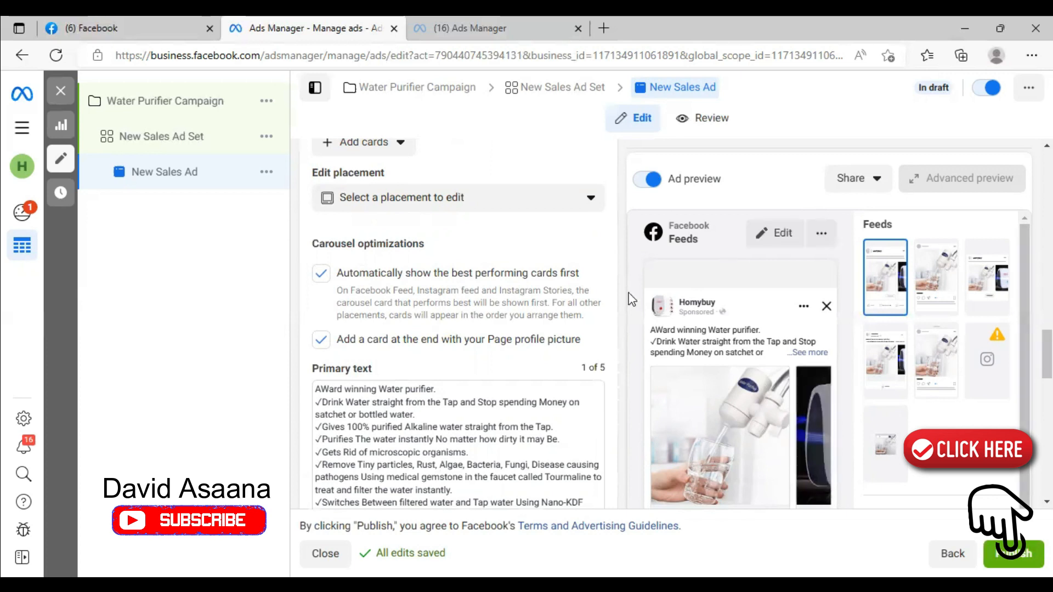
pyautogui.scroll(-4, 522, 351)
pyautogui.scroll(-9, 488, 312)
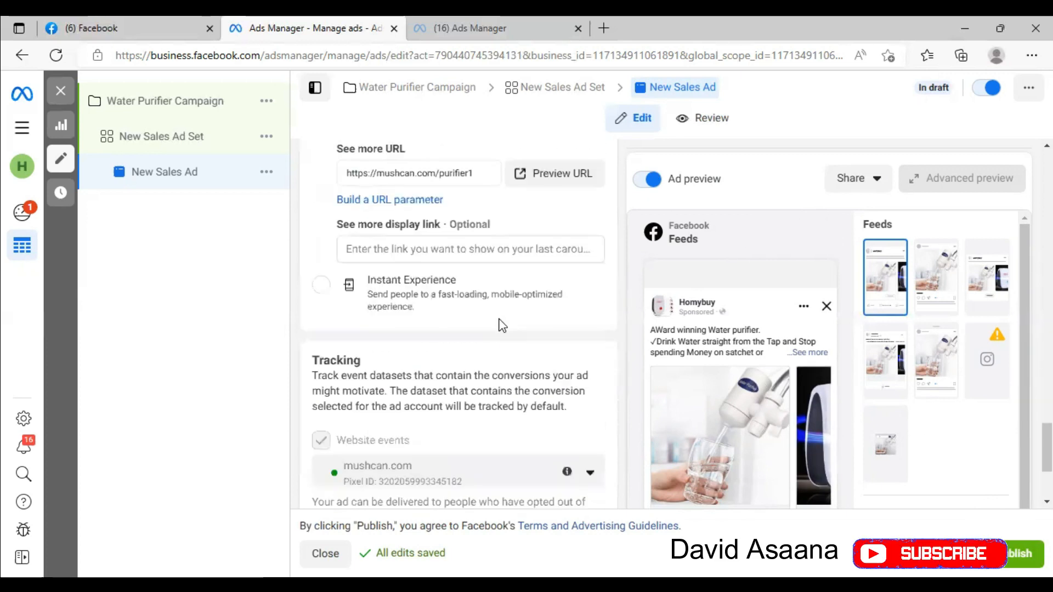
pyautogui.scroll(-3, 500, 320)
pyautogui.scroll(12, 501, 319)
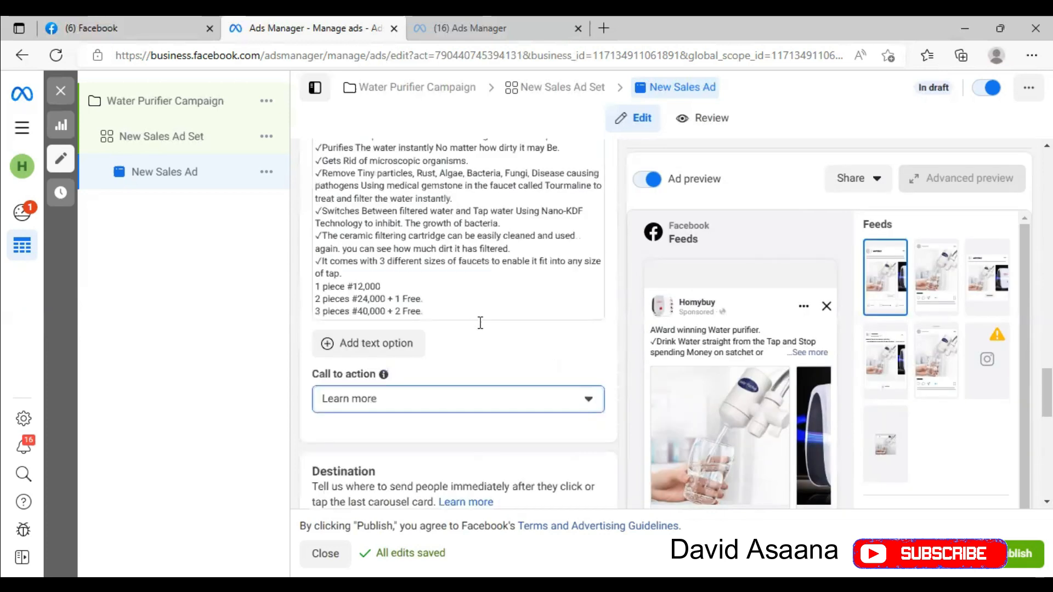
pyautogui.scroll(15, 427, 257)
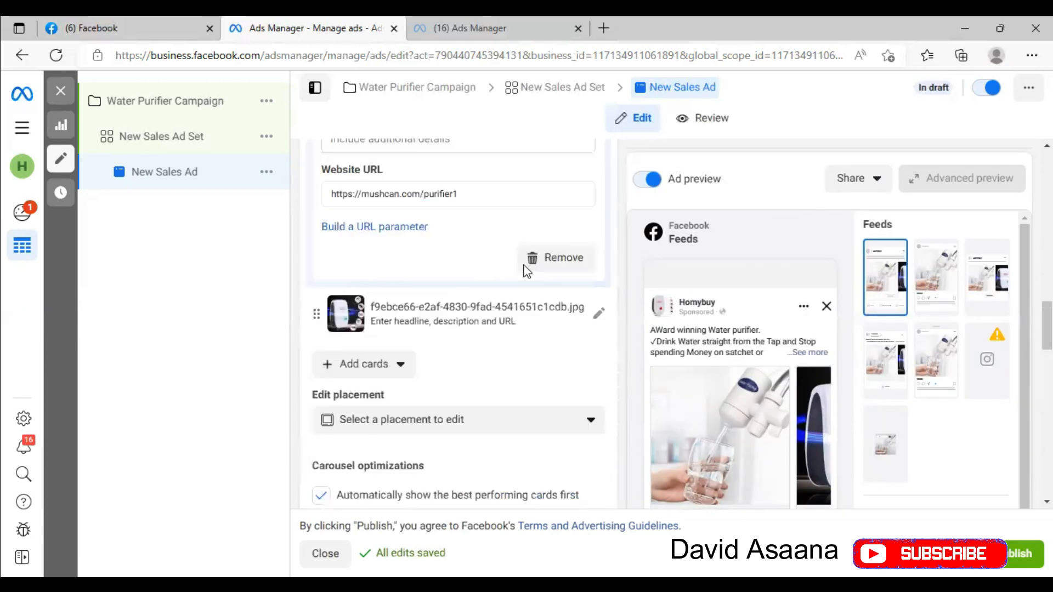
pyautogui.scroll(-4, 446, 308)
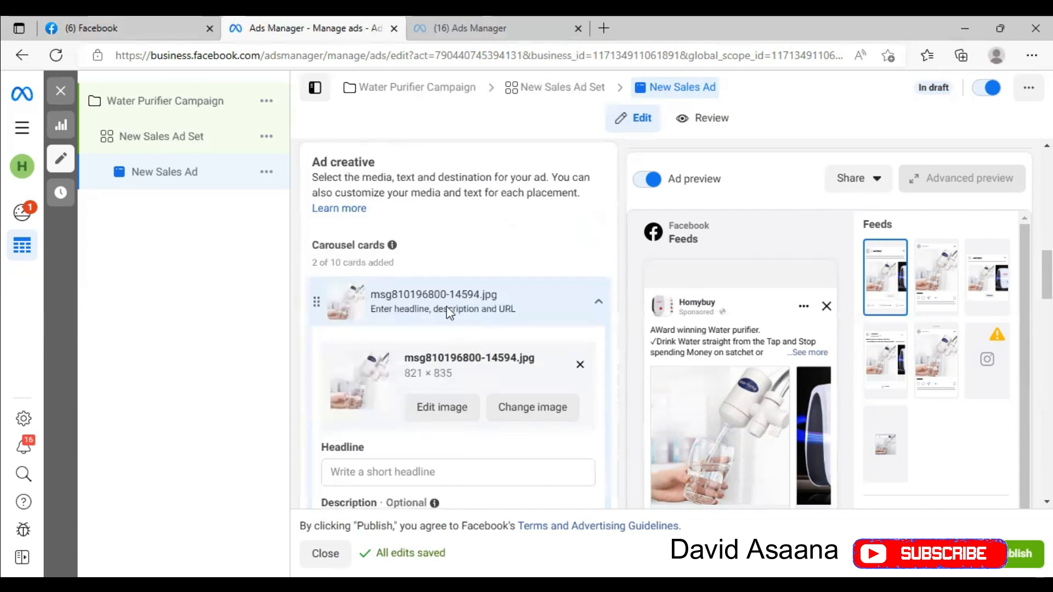
pyautogui.click(383, 361)
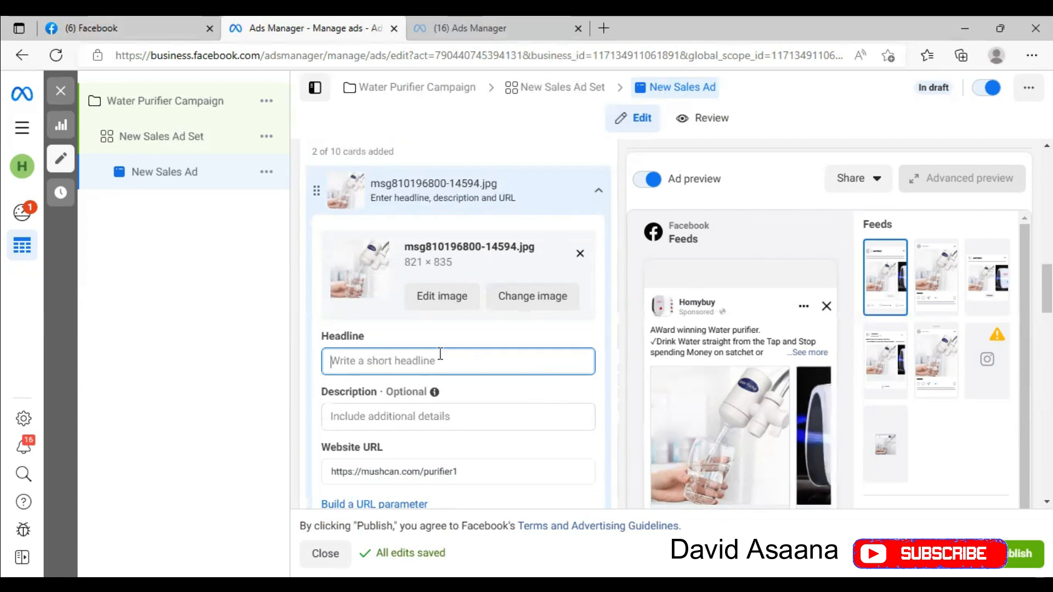
pyautogui.write('W')
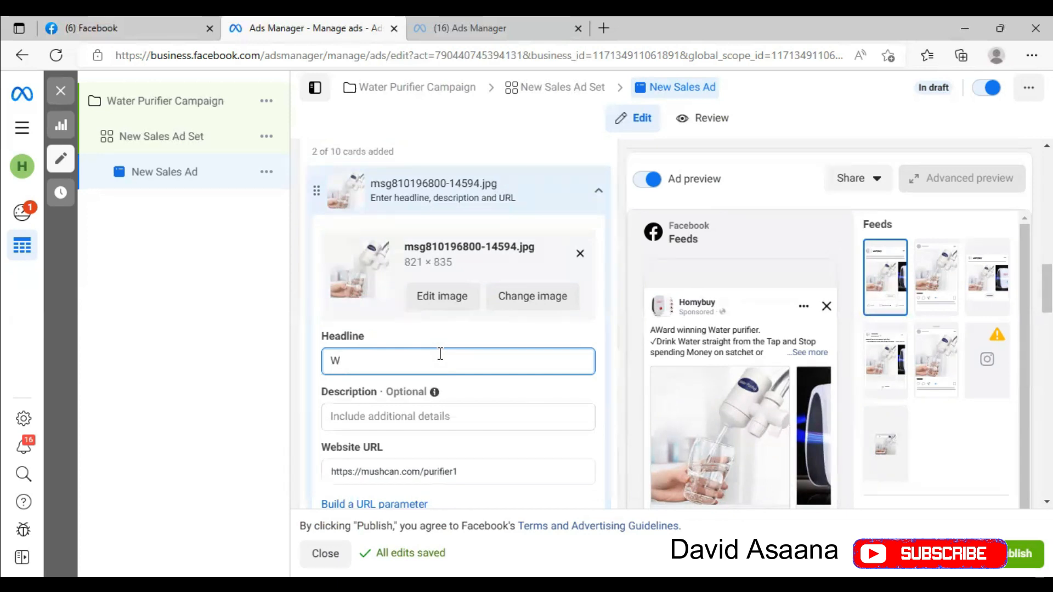
pyautogui.write('ater')
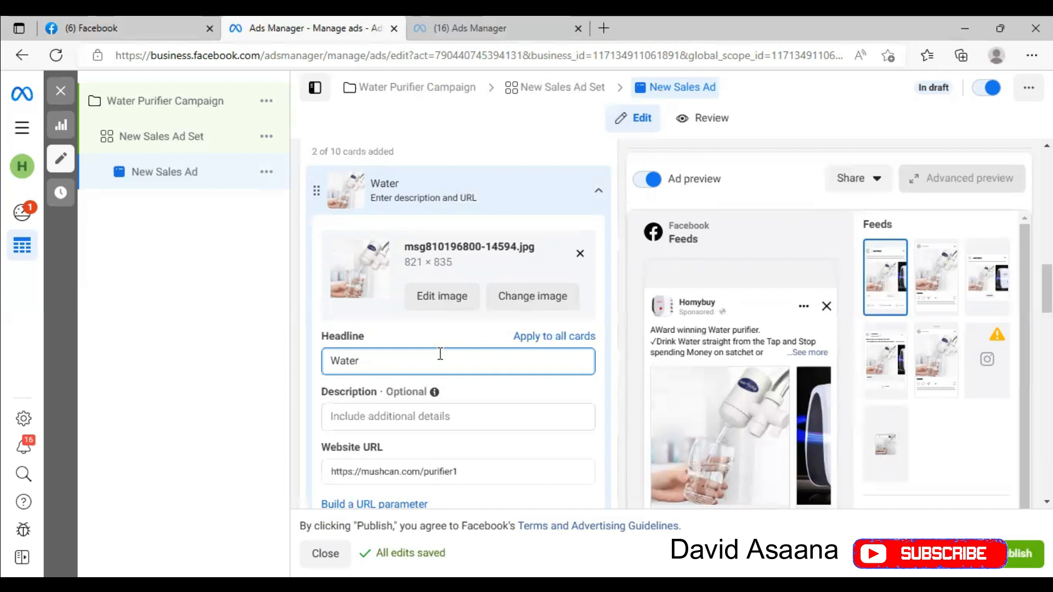
pyautogui.write('Put')
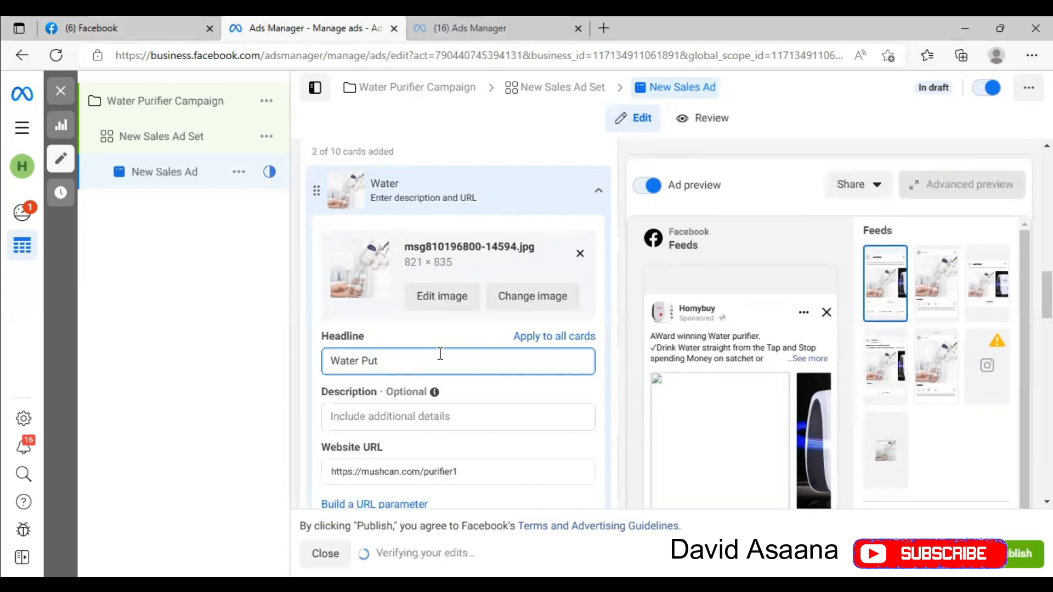
pyautogui.press('BackSpace')
pyautogui.write('rifier')
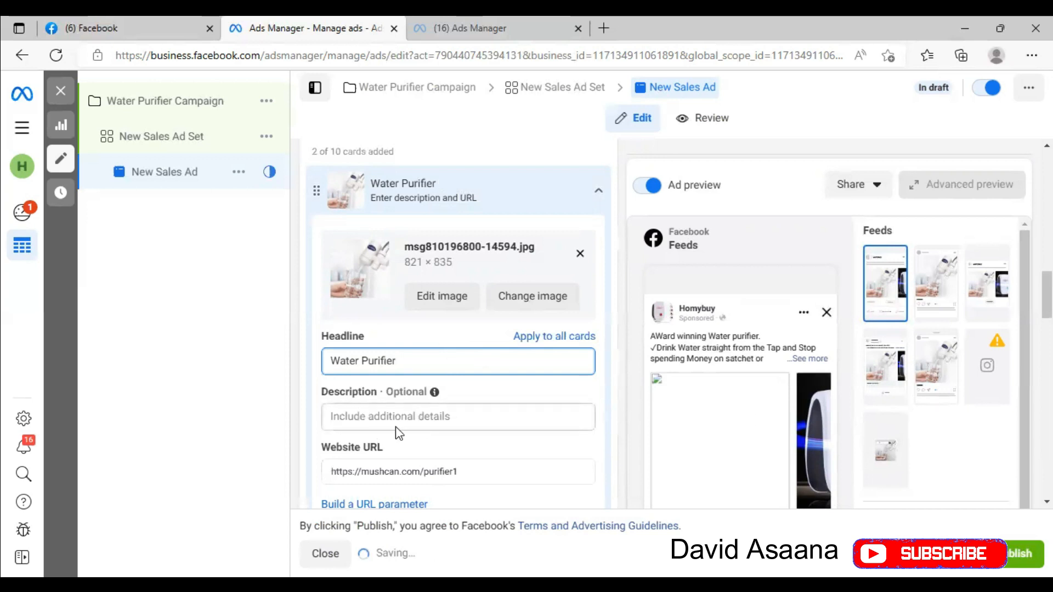
# - Expand the pest repeller carousel card and look over its image, headline, description and website URL fields
pyautogui.scroll(-4, 396, 427)
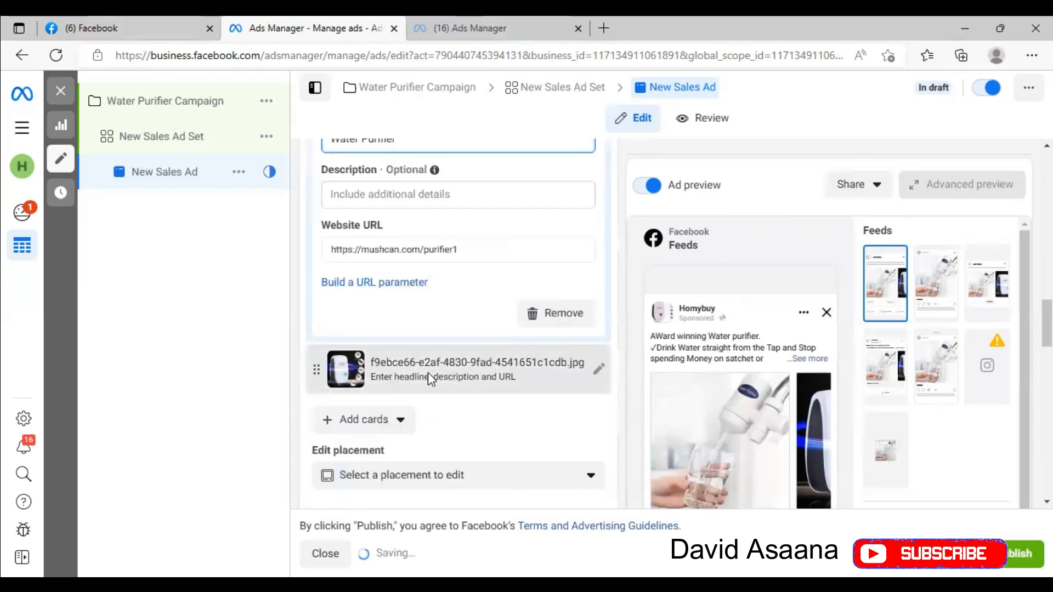
pyautogui.click(427, 373)
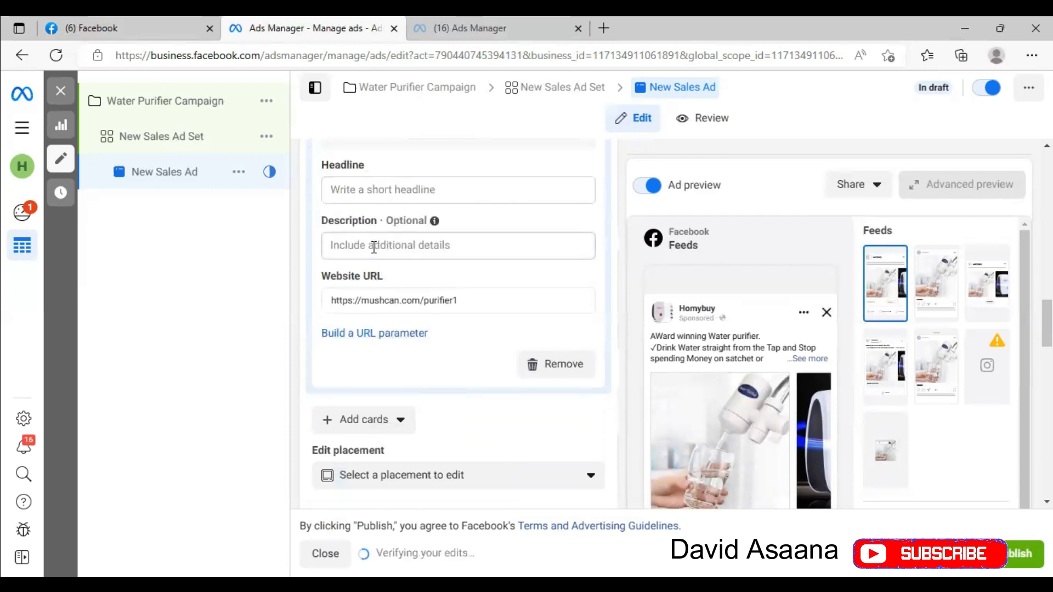
pyautogui.scroll(3, 501, 240)
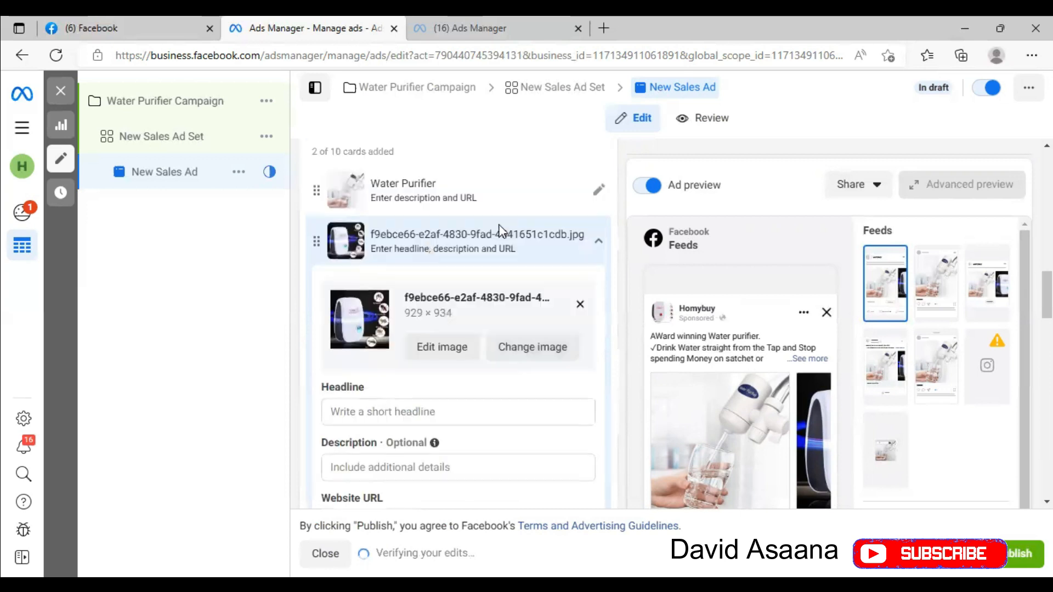
pyautogui.scroll(-1, 361, 411)
pyautogui.scroll(3, 362, 395)
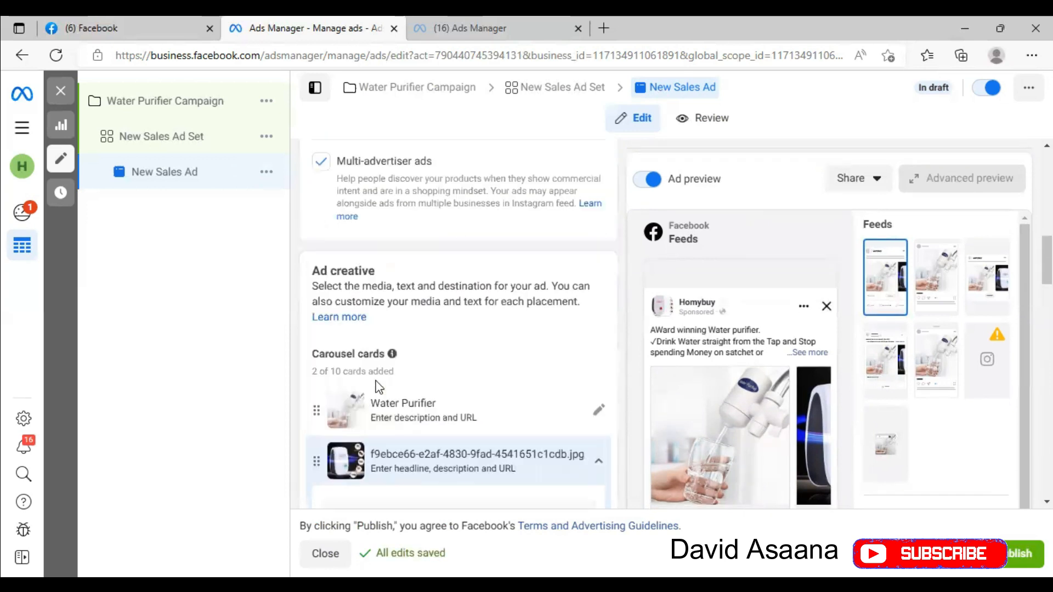
pyautogui.scroll(-2, 367, 378)
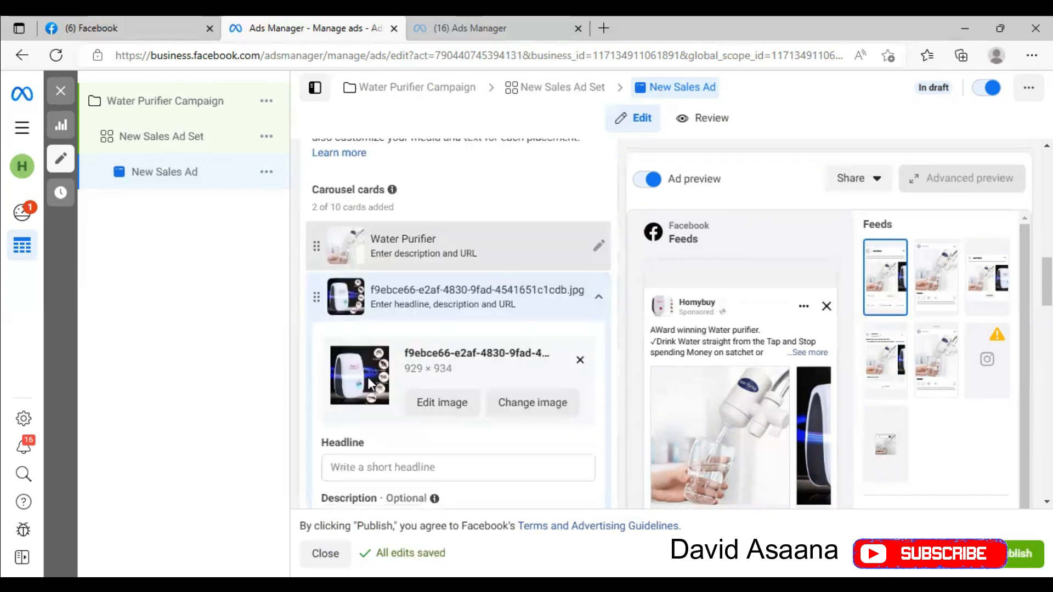
# - Reopen the water purifier carousel card and enter "$20" as its description
pyautogui.click(442, 241)
pyautogui.scroll(-3, 398, 373)
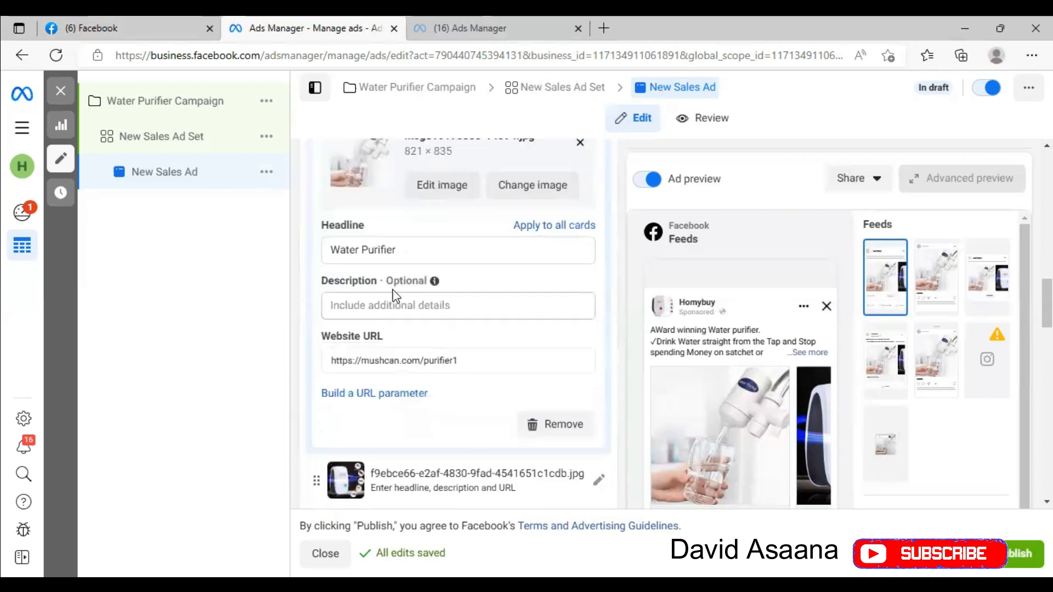
pyautogui.click(377, 307)
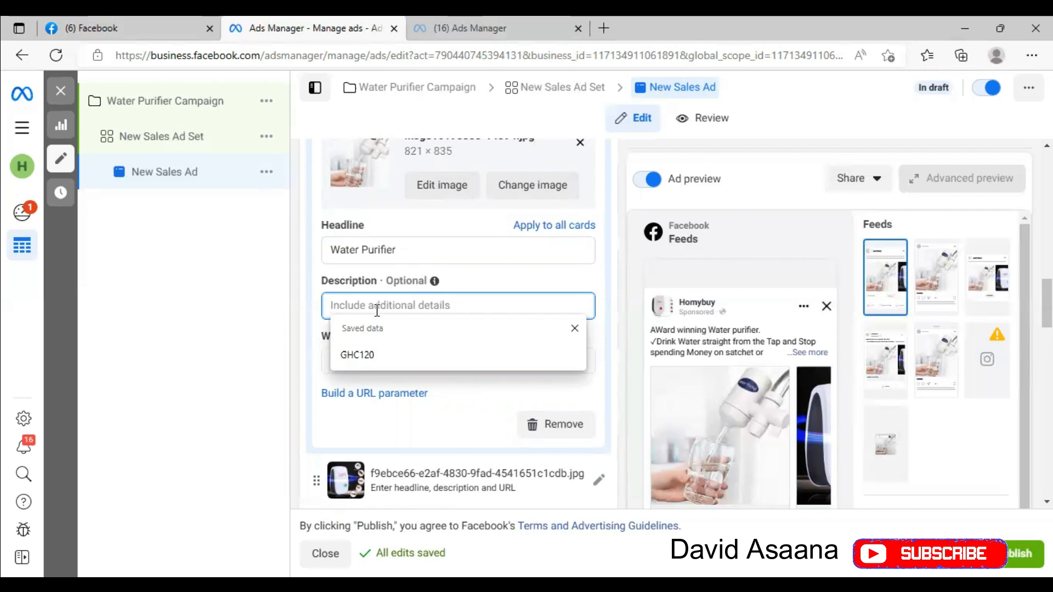
pyautogui.write('$')
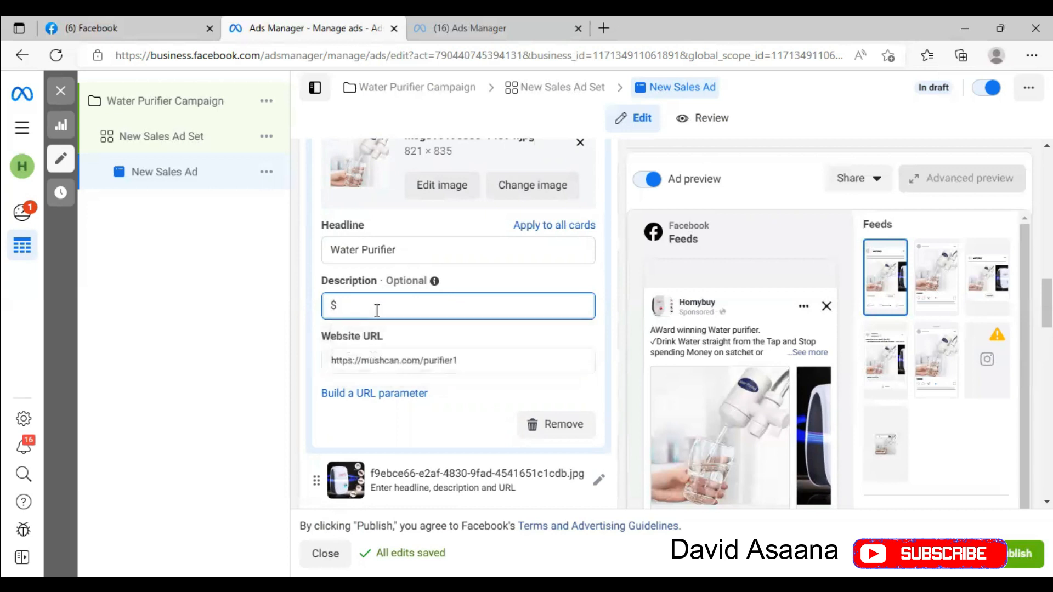
pyautogui.write('20')
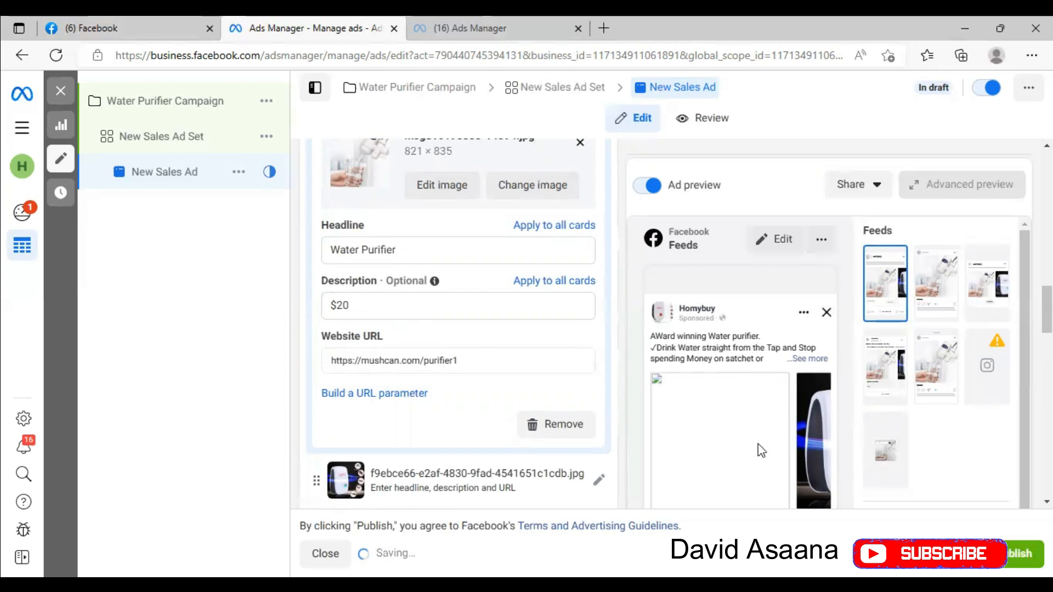
# - Review the ad's preview along with its call to action, destination, tracking, carousel cards and format settings
pyautogui.scroll(-4, 738, 408)
pyautogui.scroll(-10, 738, 420)
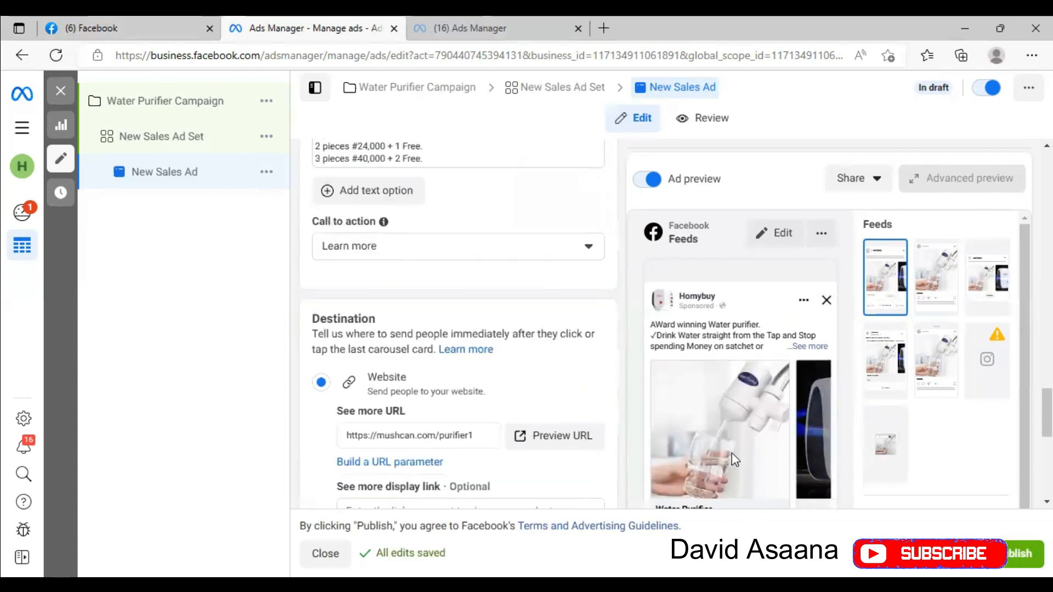
pyautogui.scroll(-8, 731, 453)
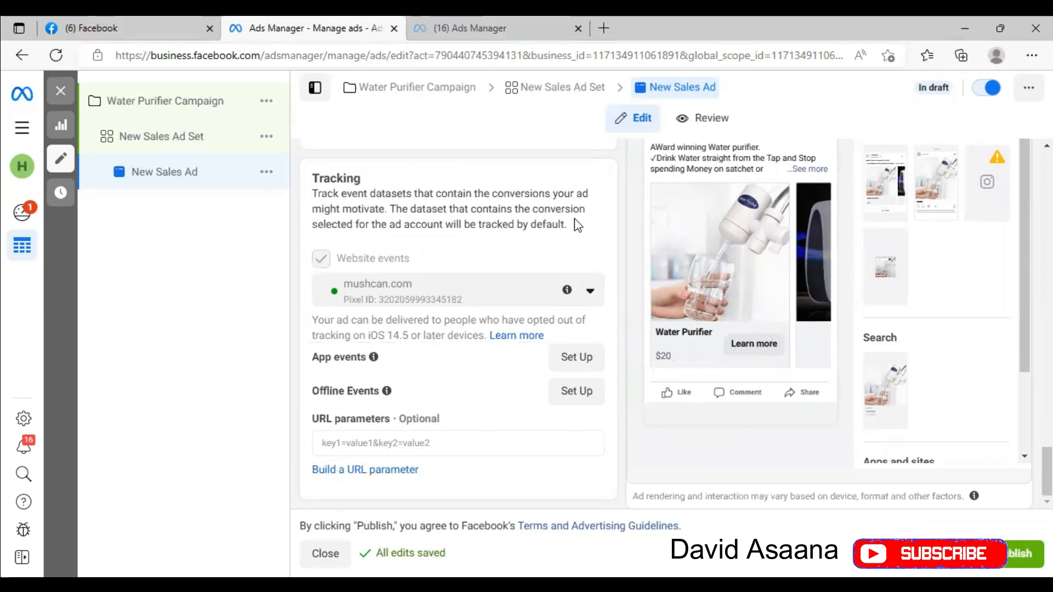
pyautogui.scroll(6, 416, 294)
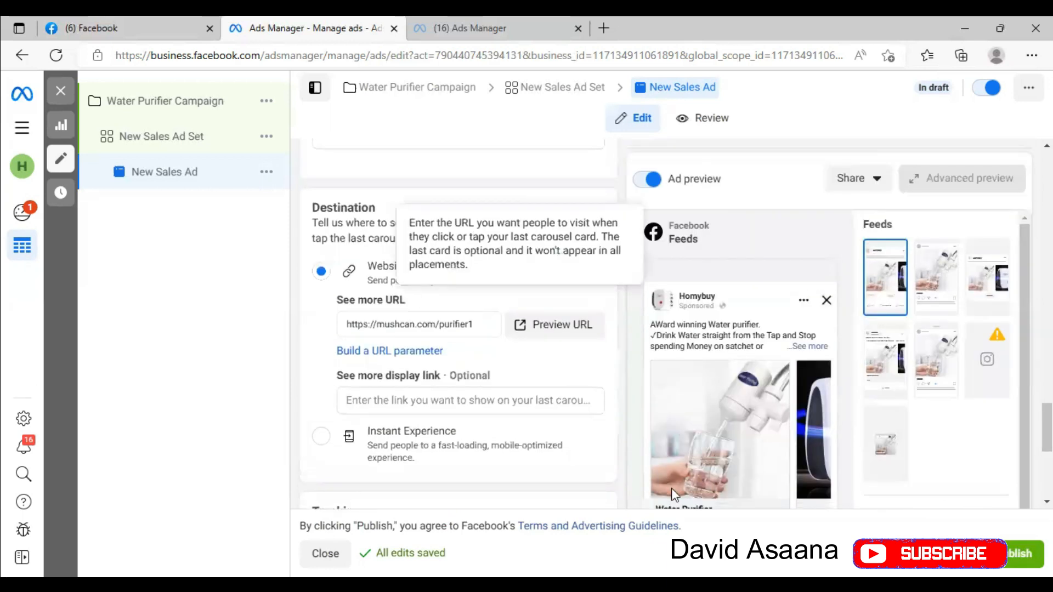
pyautogui.scroll(-3, 807, 494)
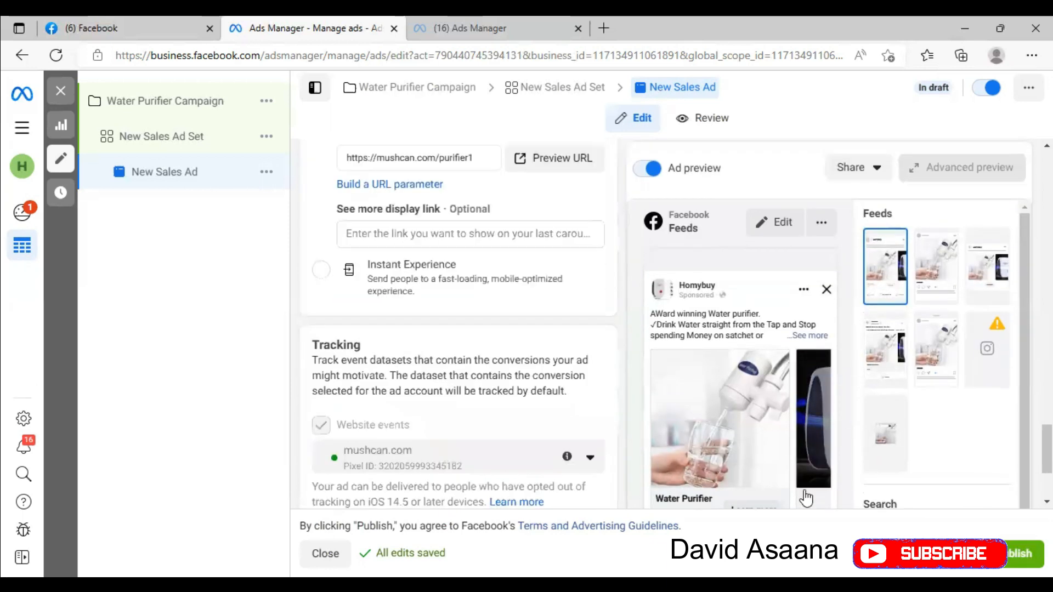
pyautogui.scroll(10, 453, 242)
pyautogui.scroll(5, 454, 250)
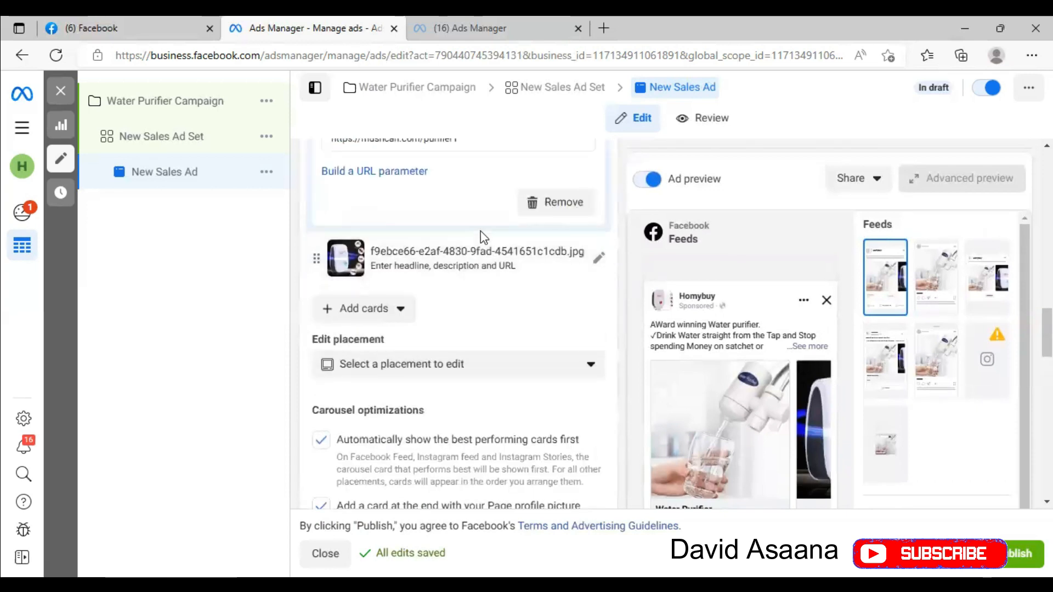
pyautogui.scroll(4, 482, 237)
pyautogui.scroll(3, 456, 274)
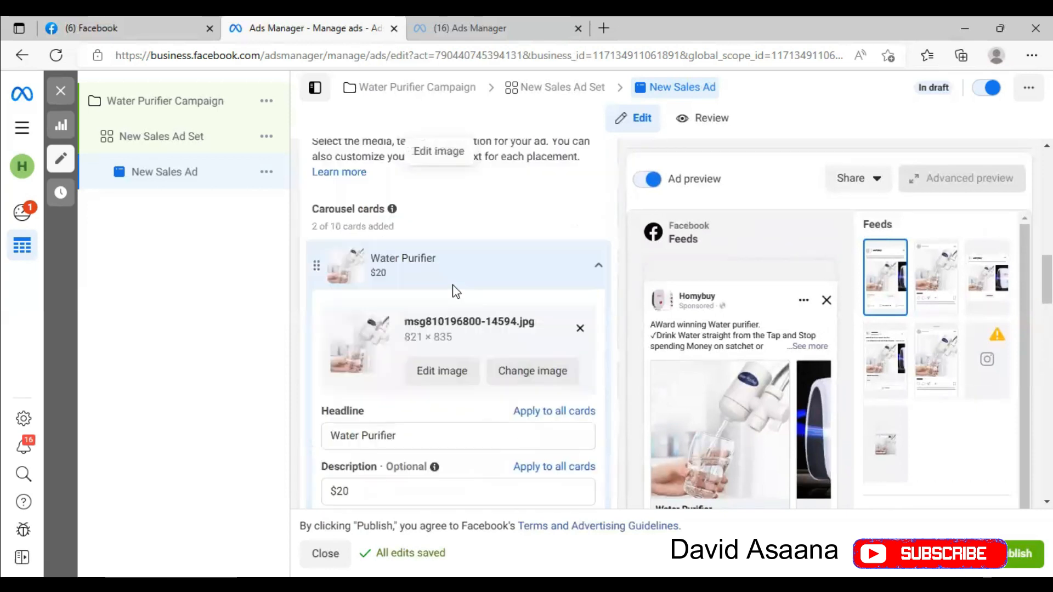
pyautogui.scroll(1, 452, 284)
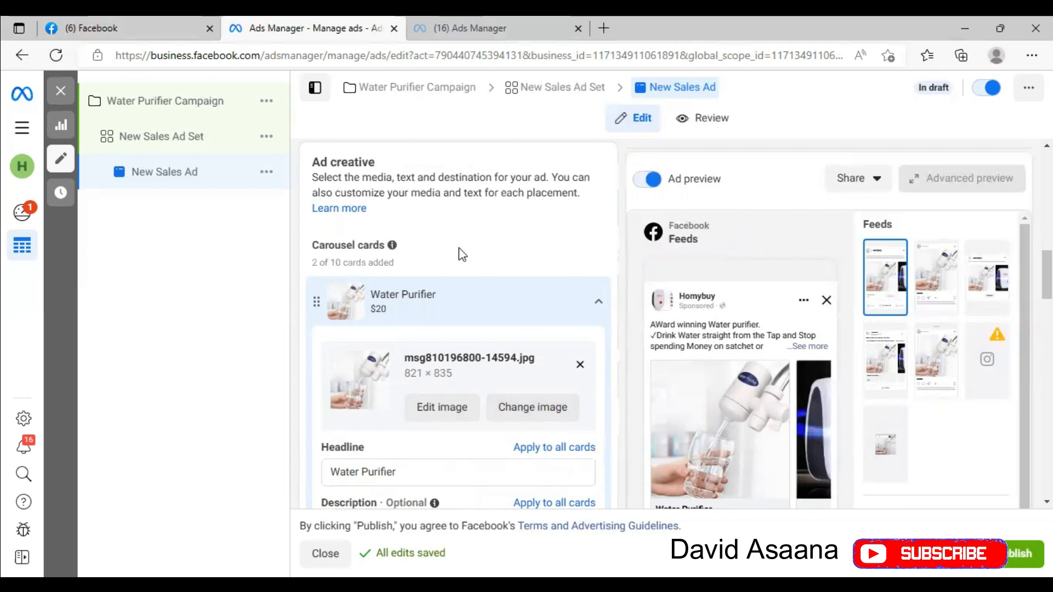
pyautogui.scroll(7, 460, 255)
pyautogui.scroll(-1, 373, 328)
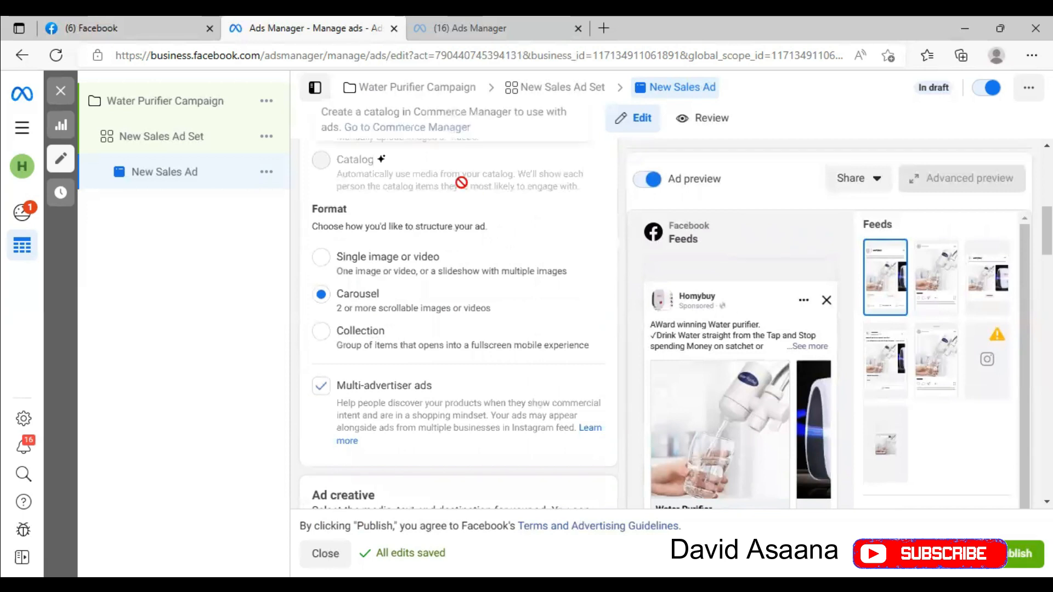
# - Change the ad format to Single image or video and add the 821 × 835 water purifier image from the account images with its preselected crops
pyautogui.click(320, 261)
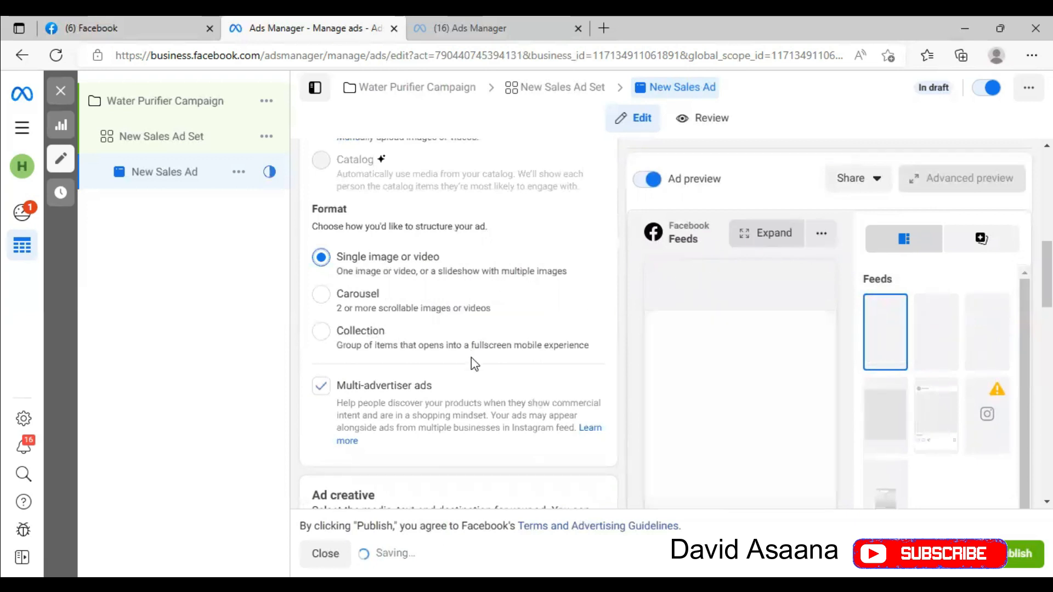
pyautogui.scroll(-9, 466, 367)
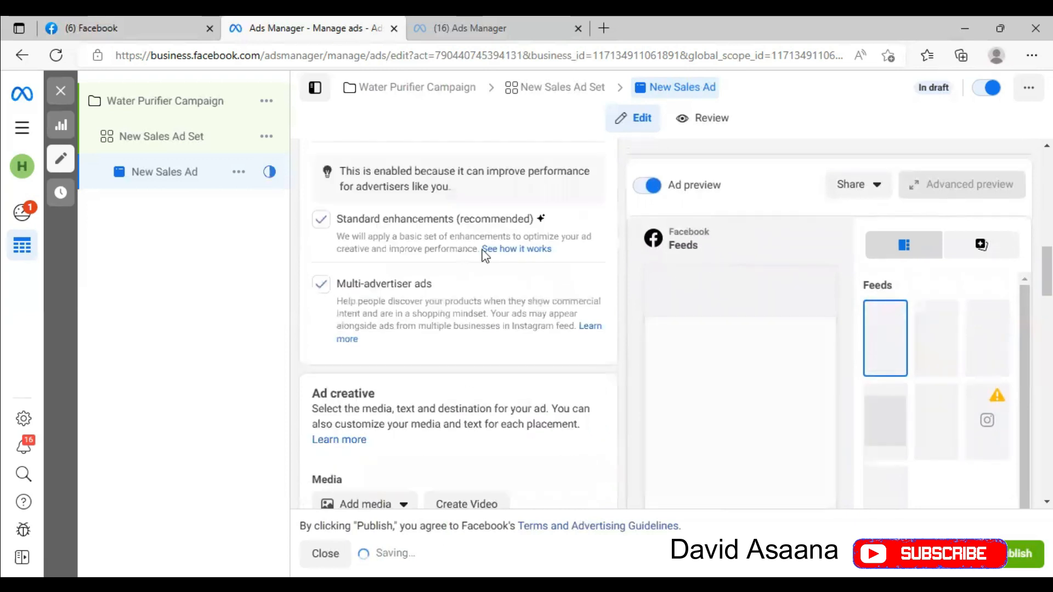
pyautogui.scroll(-1, 395, 258)
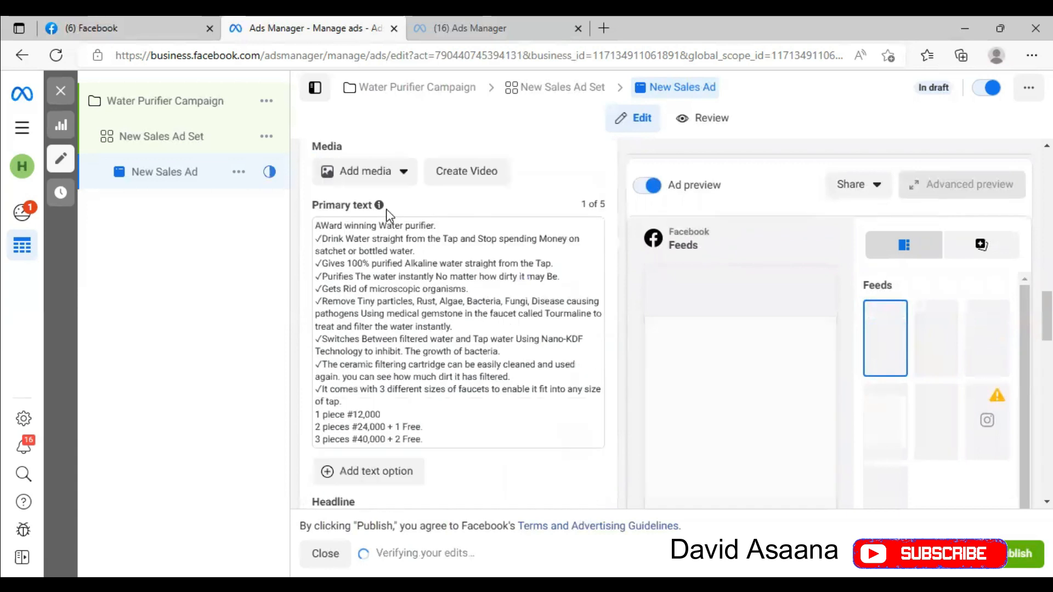
pyautogui.click(380, 175)
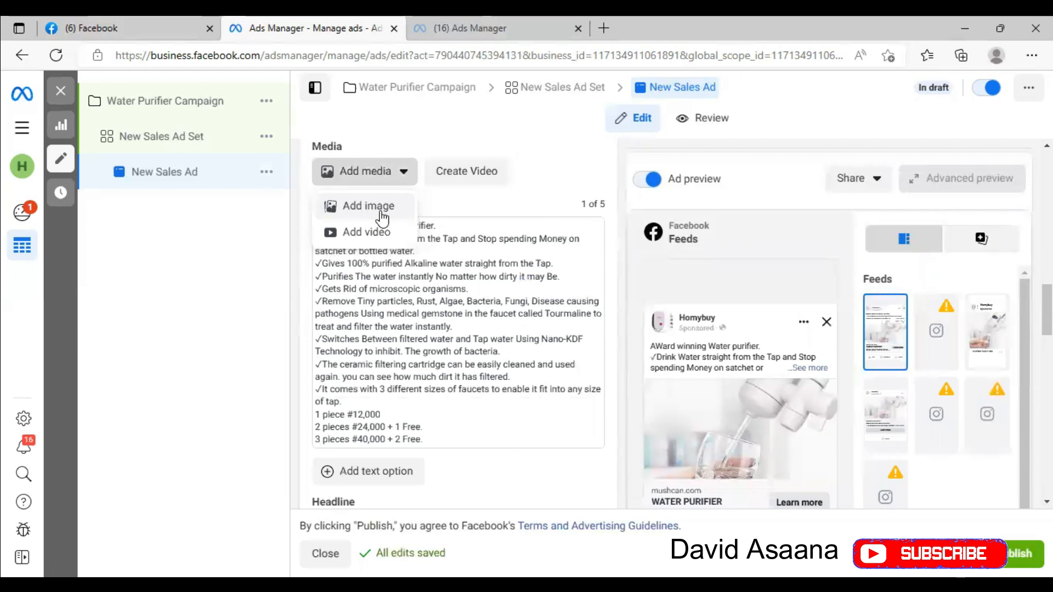
pyautogui.click(382, 208)
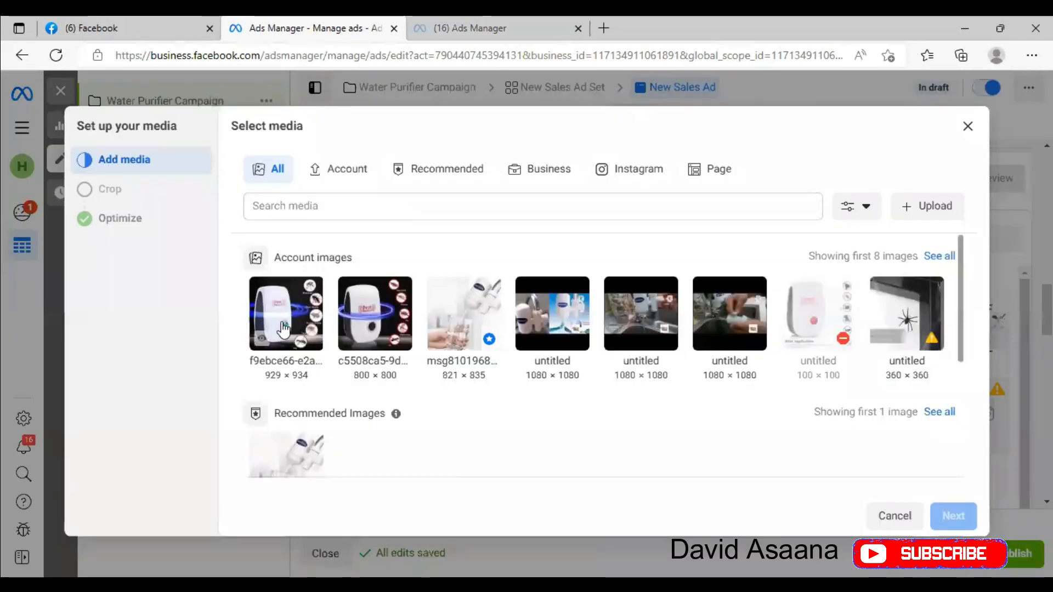
pyautogui.click(263, 332)
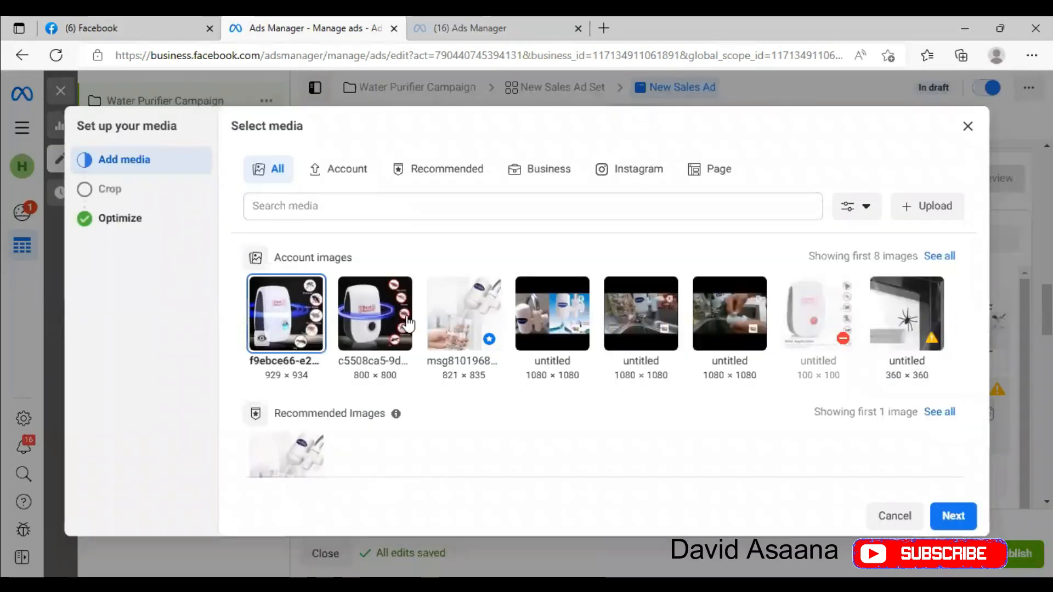
pyautogui.click(454, 307)
pyautogui.click(953, 517)
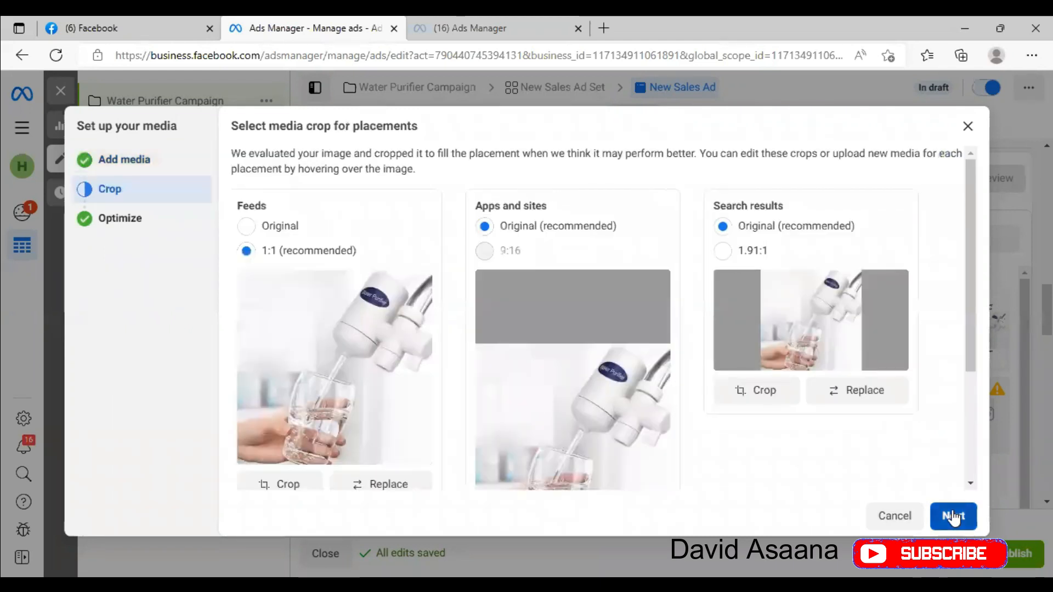
pyautogui.click(954, 517)
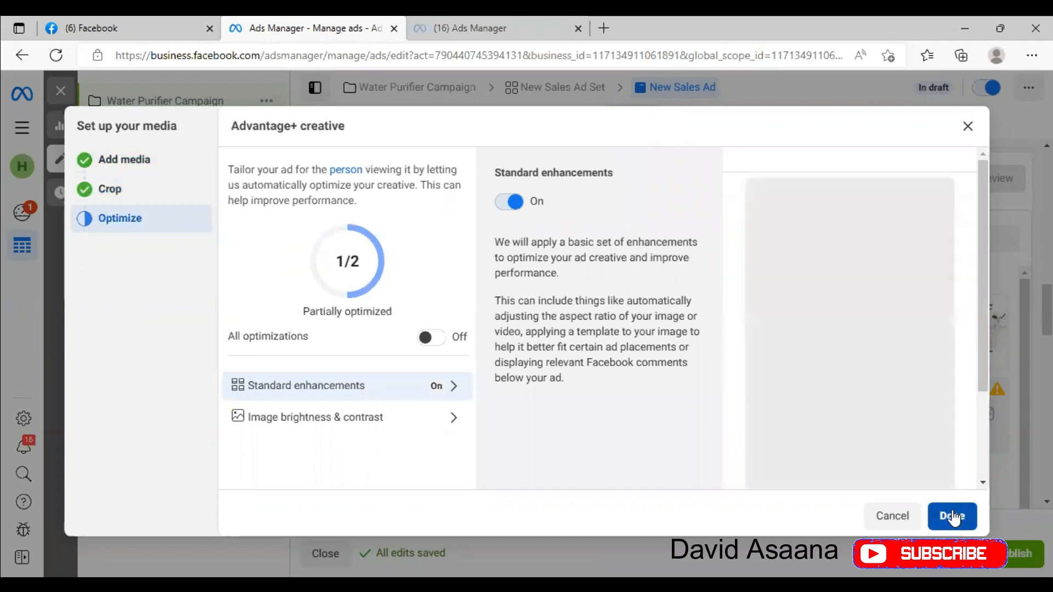
pyautogui.click(952, 516)
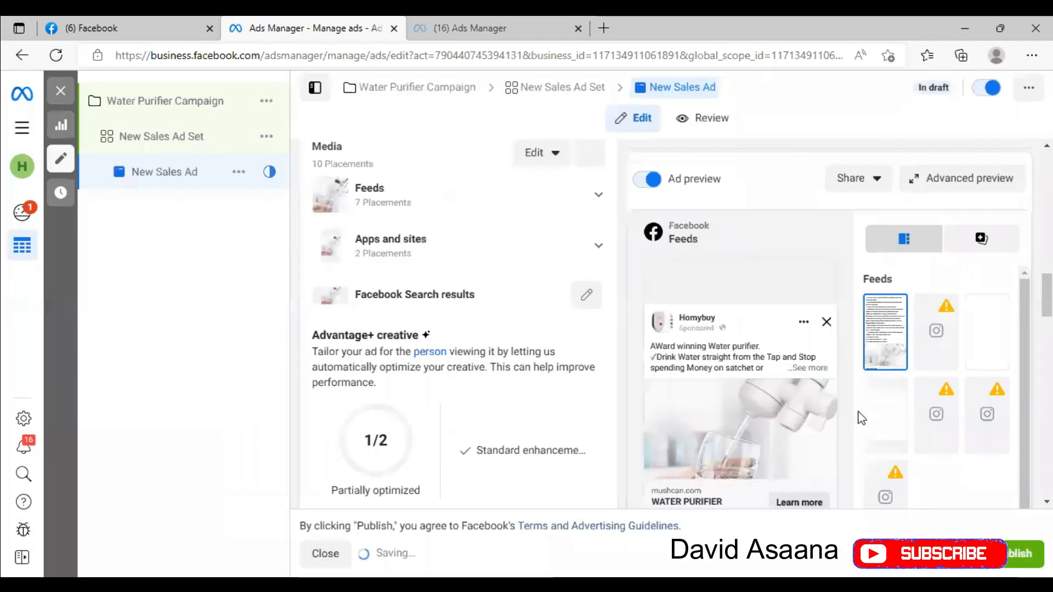
# - Look over the single-image ad's primary text, headline, description, destination and tracking settings alongside its Facebook feed preview
pyautogui.scroll(-5, 554, 379)
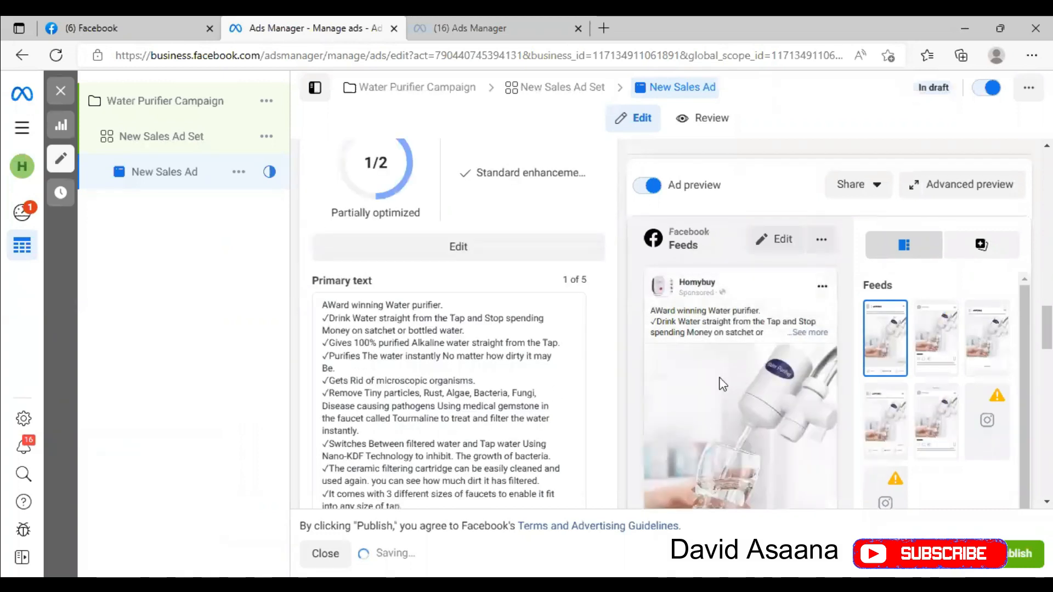
pyautogui.scroll(-4, 712, 455)
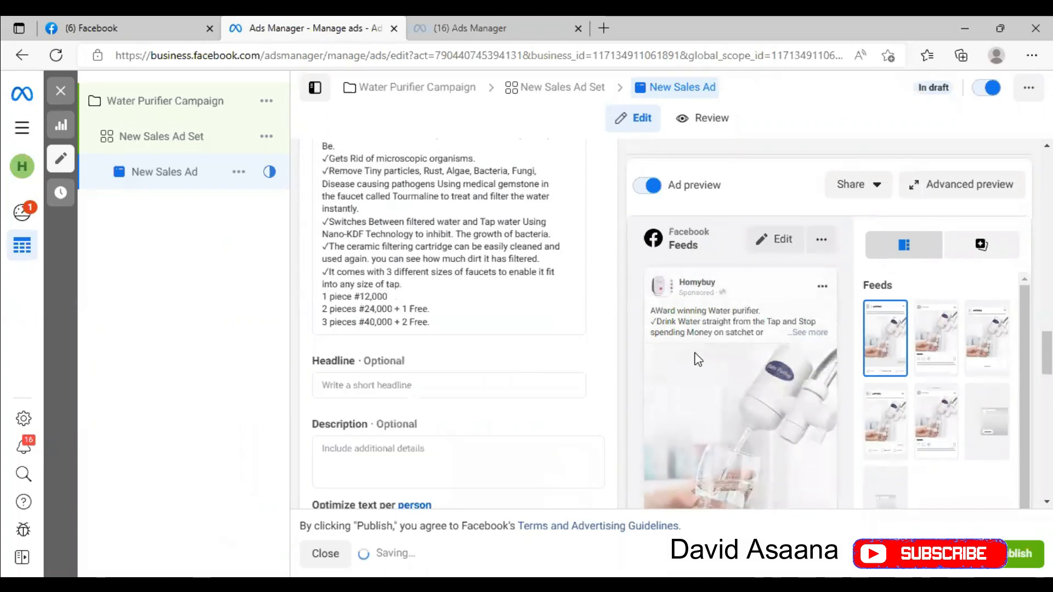
pyautogui.scroll(-5, 731, 373)
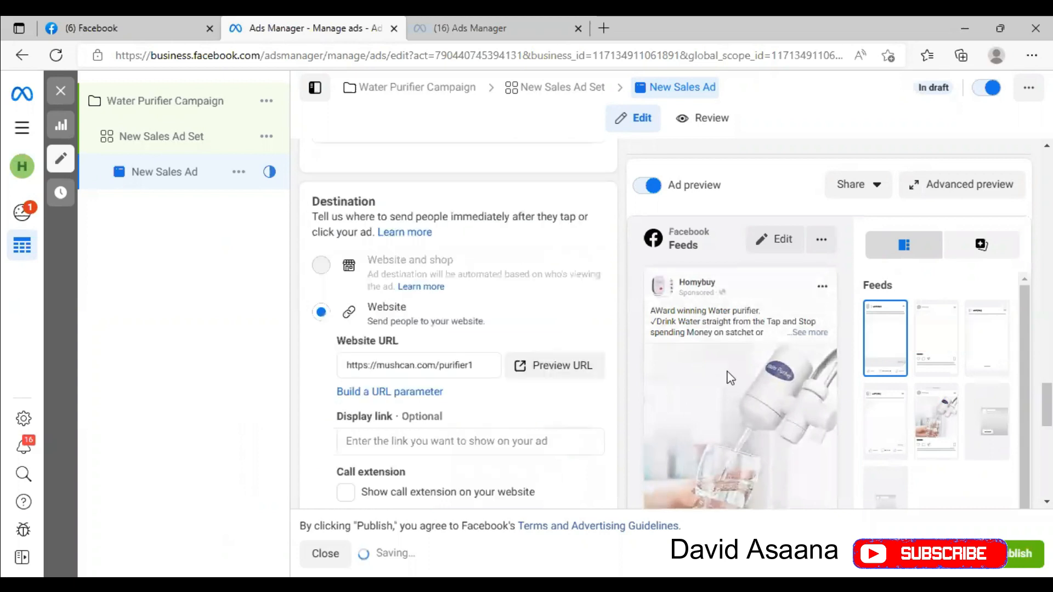
pyautogui.scroll(-5, 749, 431)
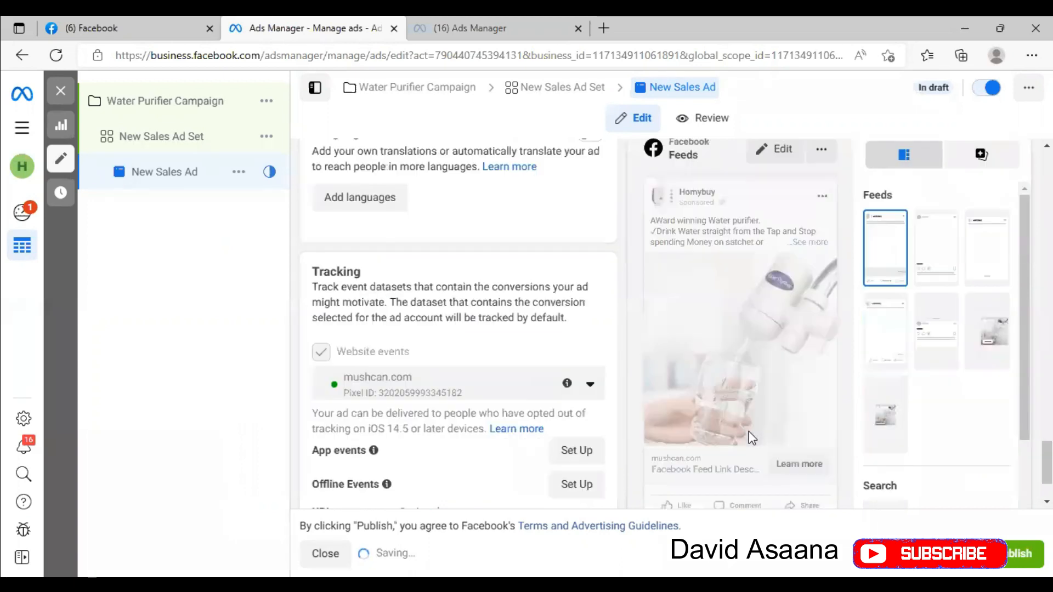
pyautogui.scroll(-2, 747, 422)
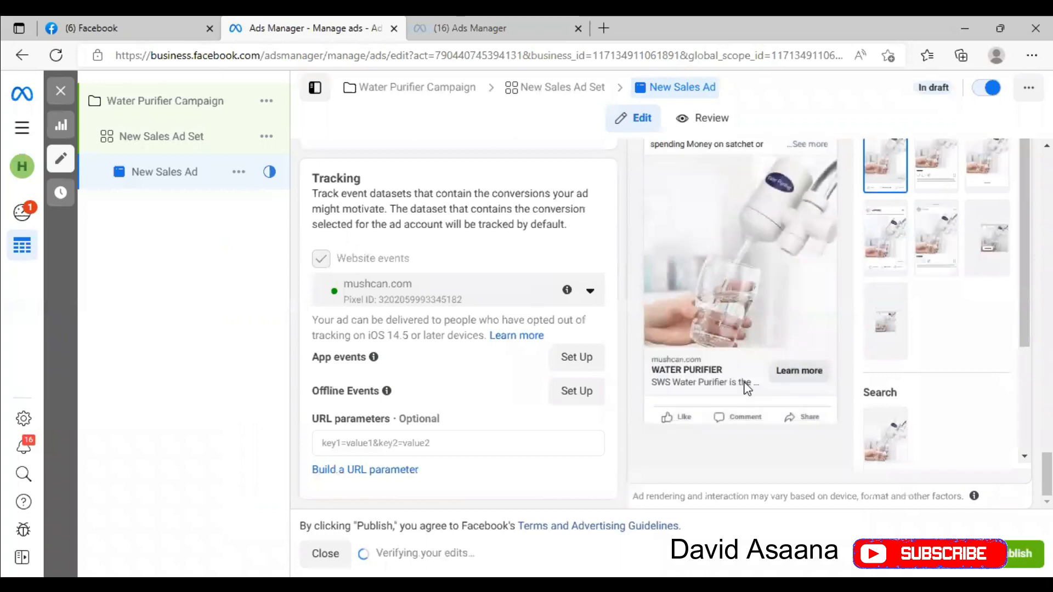
pyautogui.scroll(1, 658, 409)
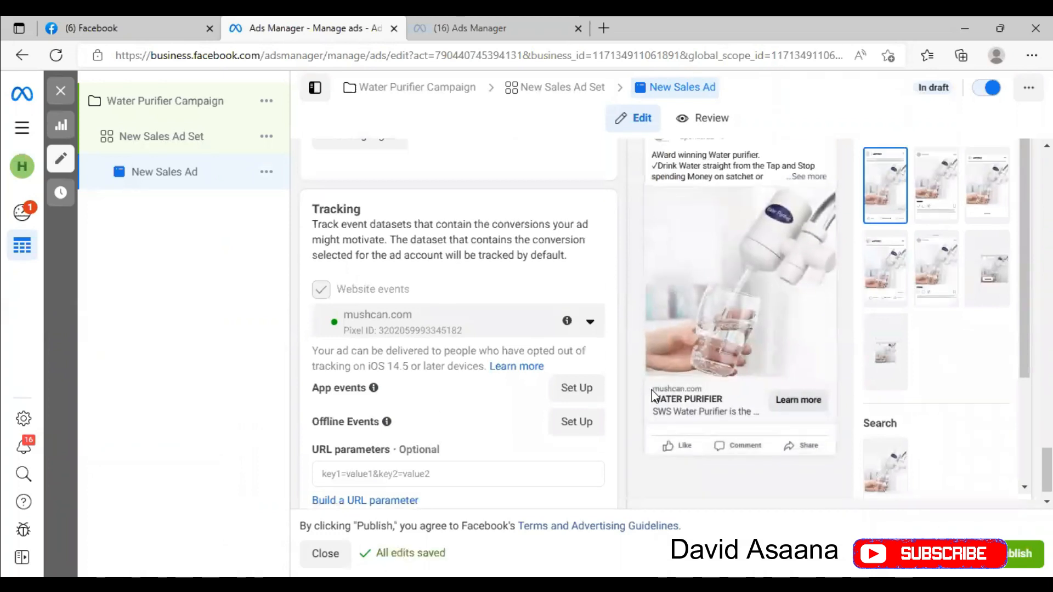
pyautogui.scroll(-1, 724, 401)
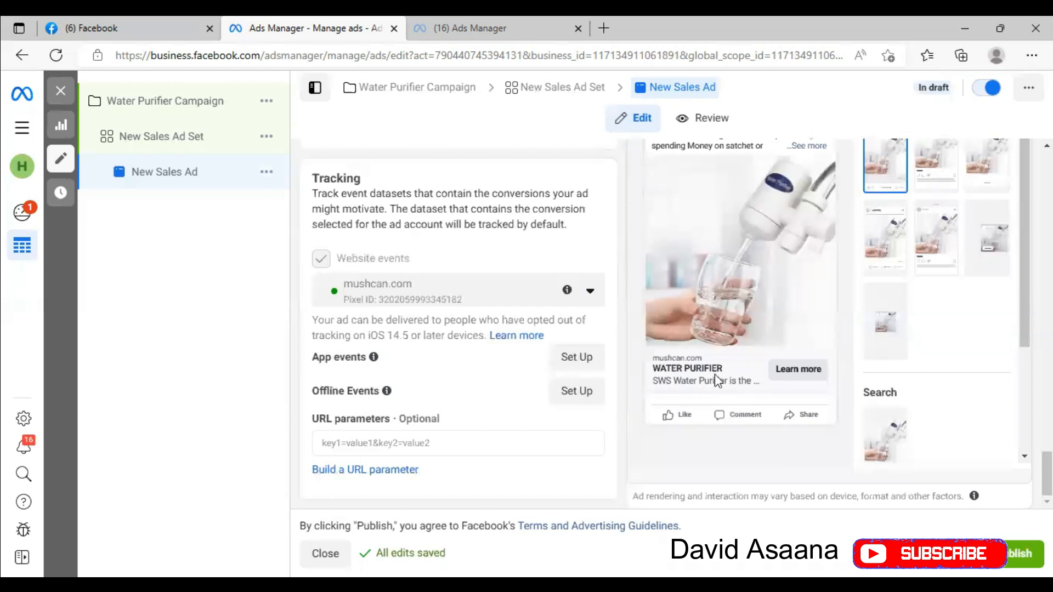
# - Examine the ad's call to action, website URL, display link and call extension settings
pyautogui.scroll(5, 485, 377)
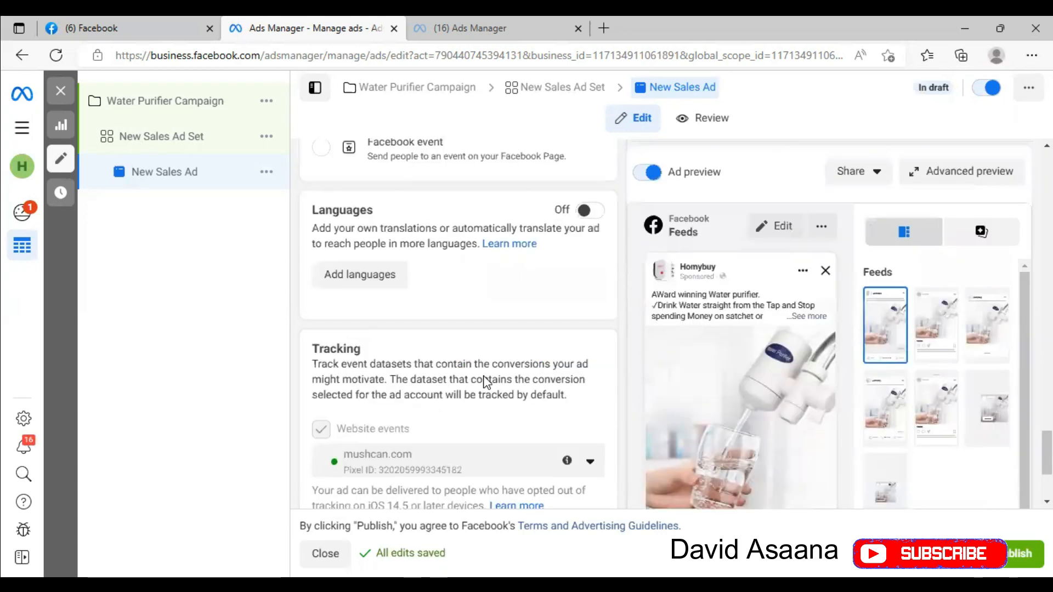
pyautogui.scroll(5, 445, 329)
pyautogui.scroll(1, 469, 407)
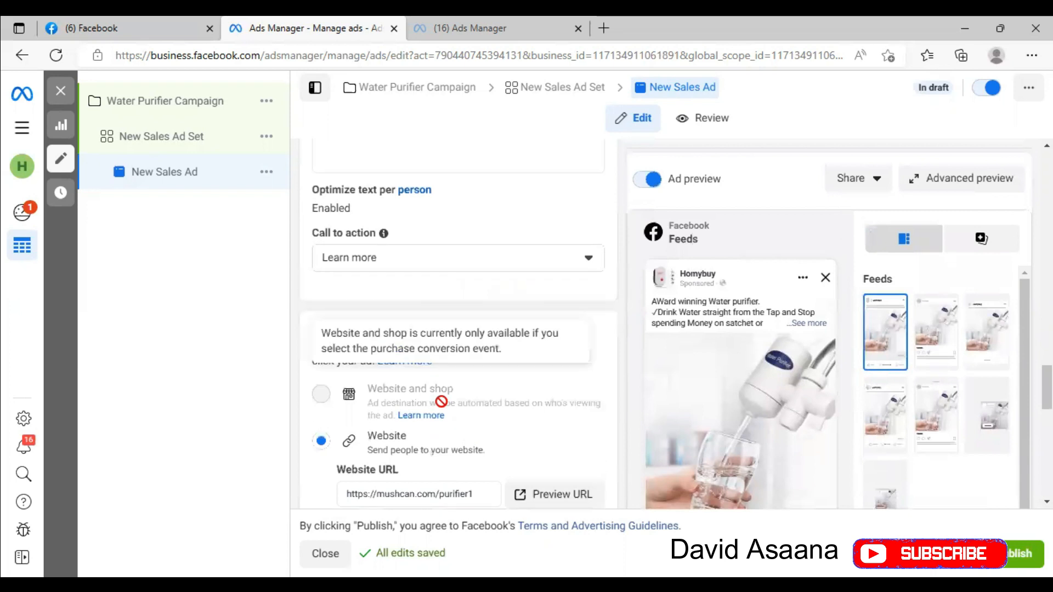
pyautogui.scroll(-2, 511, 396)
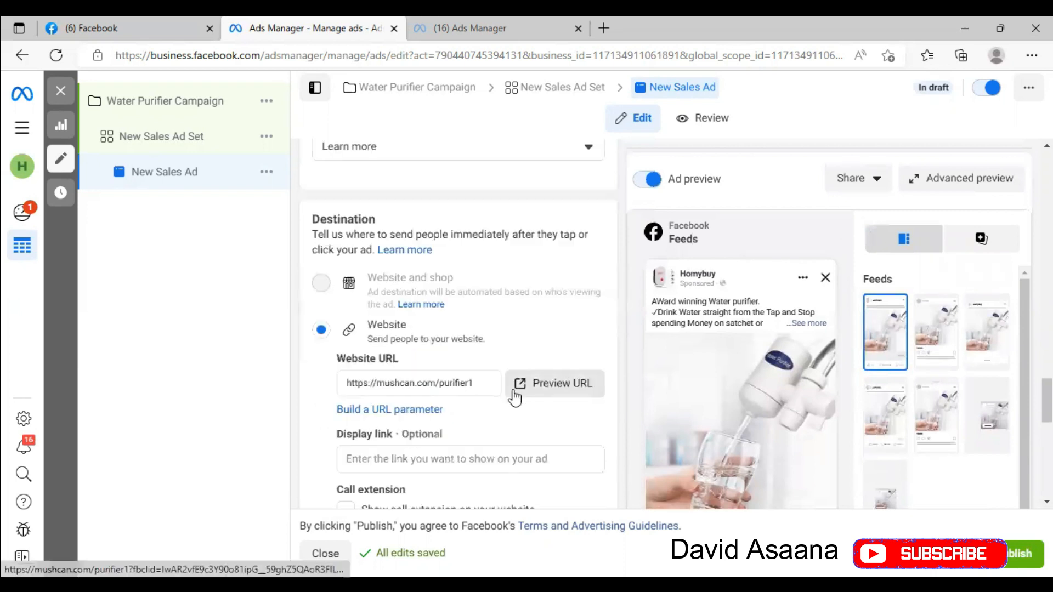
pyautogui.scroll(3, 505, 348)
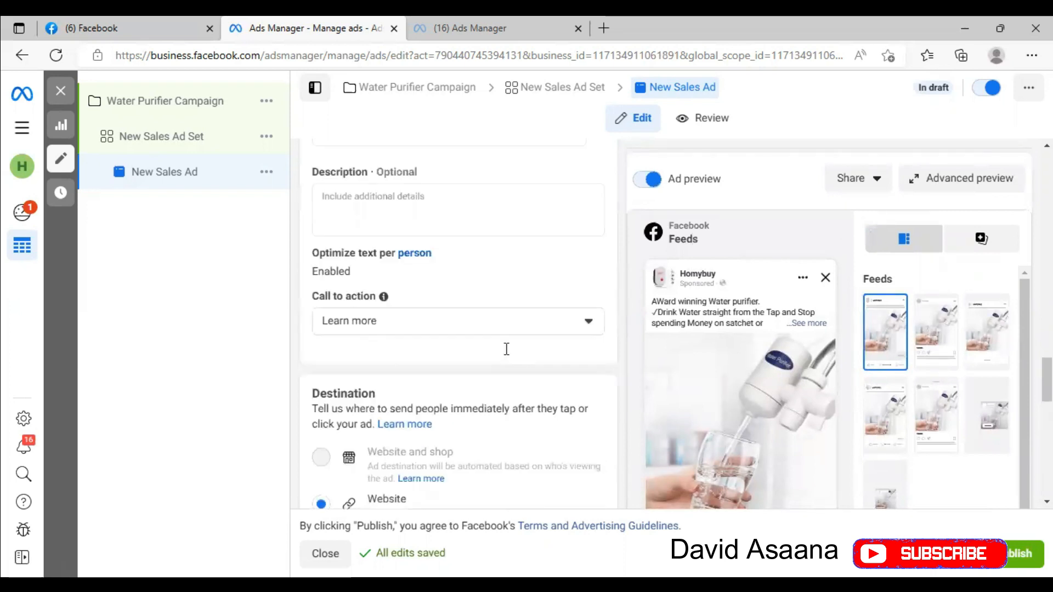
pyautogui.scroll(-3, 510, 354)
pyautogui.scroll(-5, 508, 355)
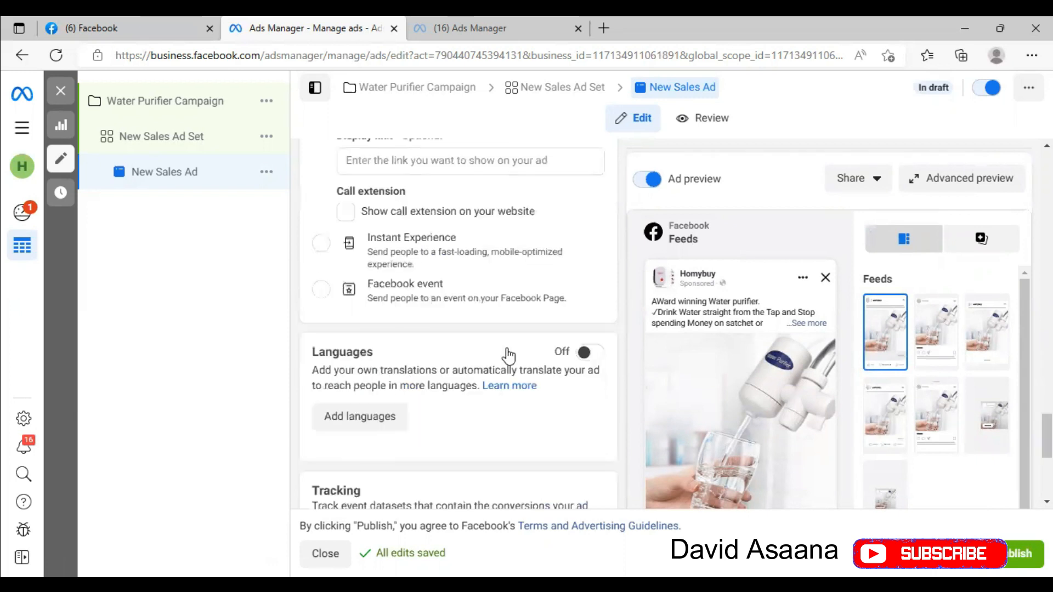
pyautogui.scroll(1, 330, 313)
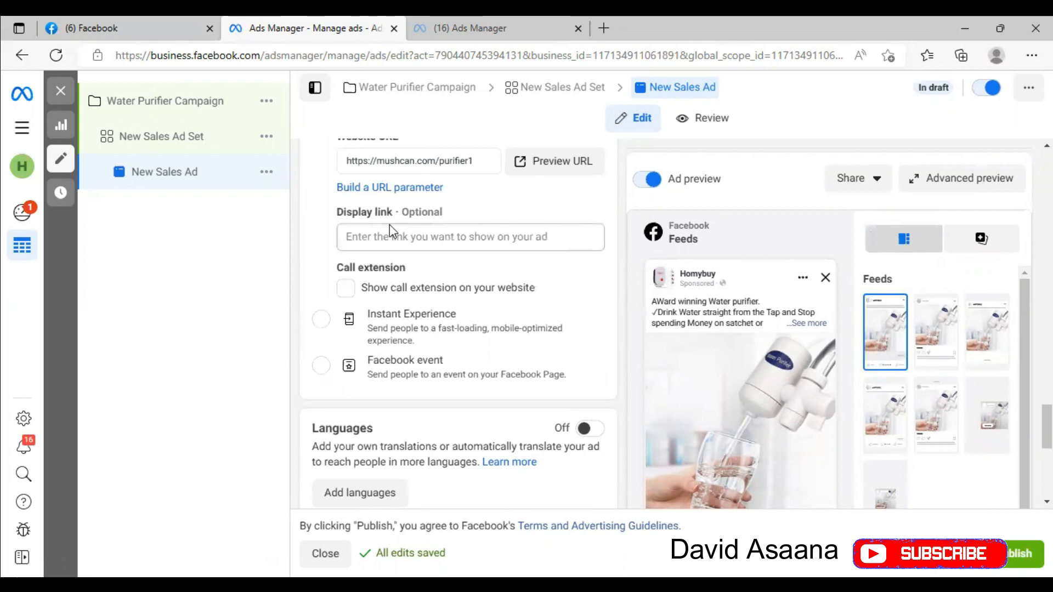
pyautogui.scroll(1, 402, 266)
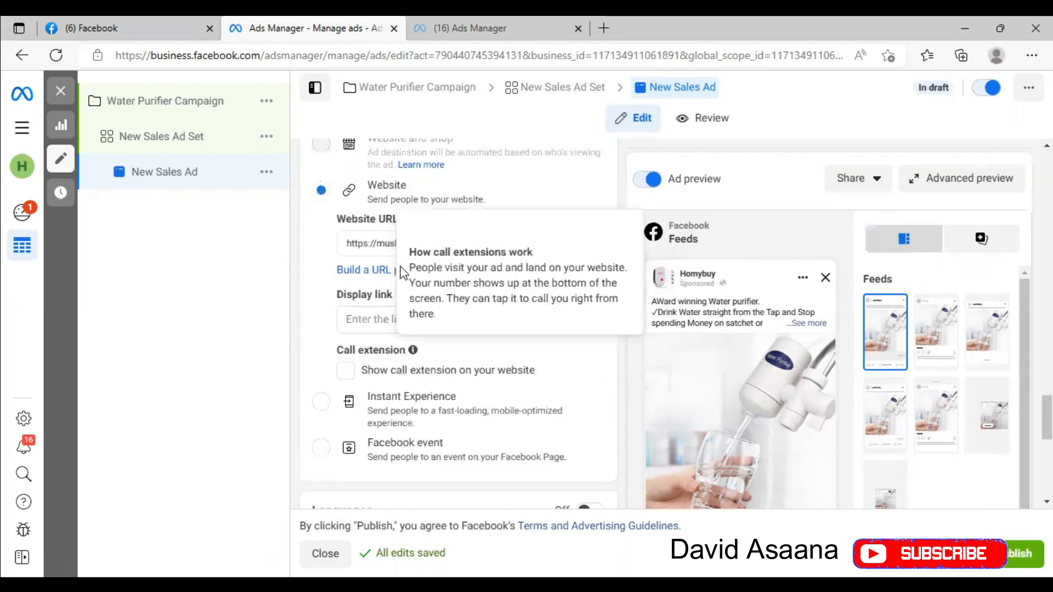
pyautogui.scroll(1, 414, 280)
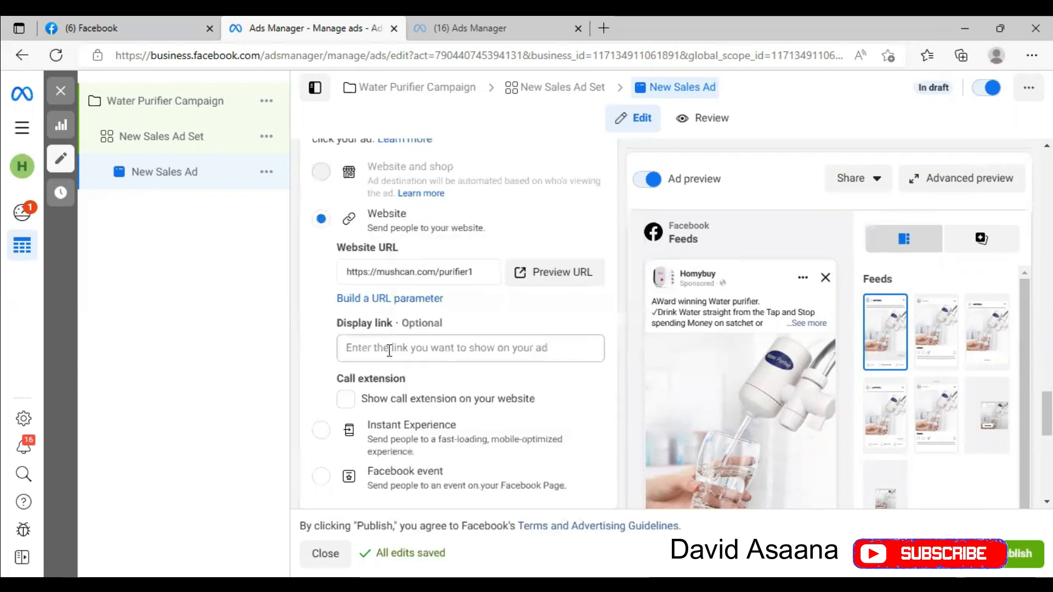
# - Check the headline, description and call-to-action button in the Facebook feed preview against the ad's own text fields
pyautogui.moveTo(755, 416)
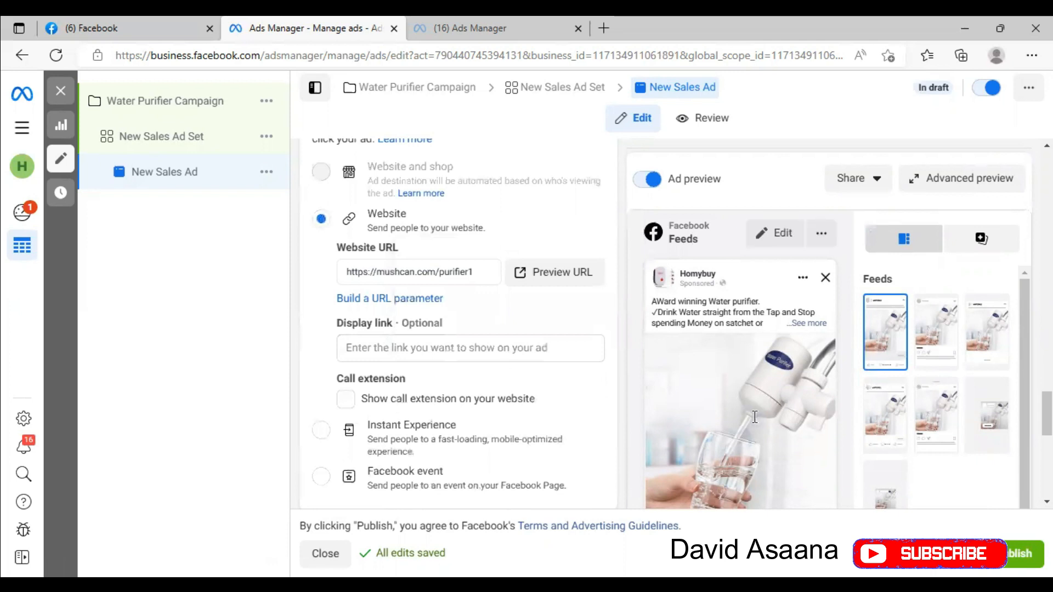
pyautogui.scroll(-4, 765, 417)
pyautogui.scroll(-5, 762, 418)
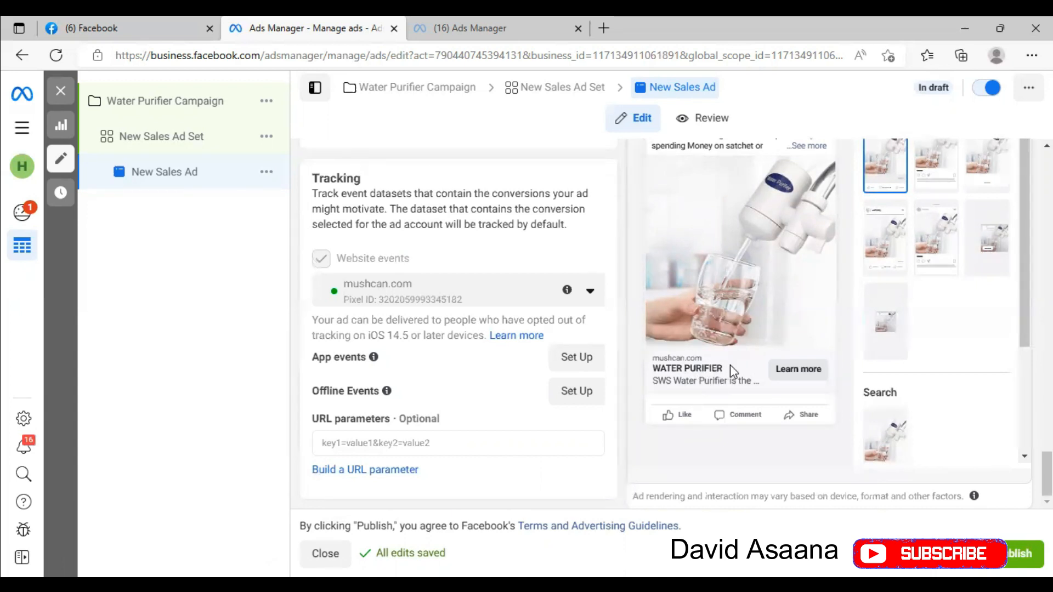
pyautogui.scroll(3, 730, 370)
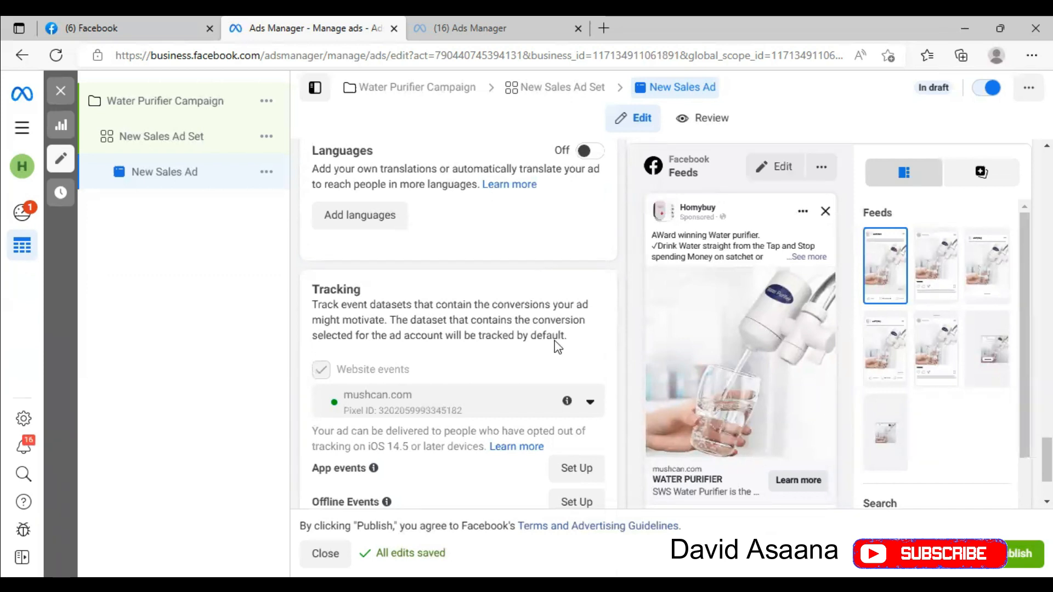
pyautogui.scroll(5, 558, 347)
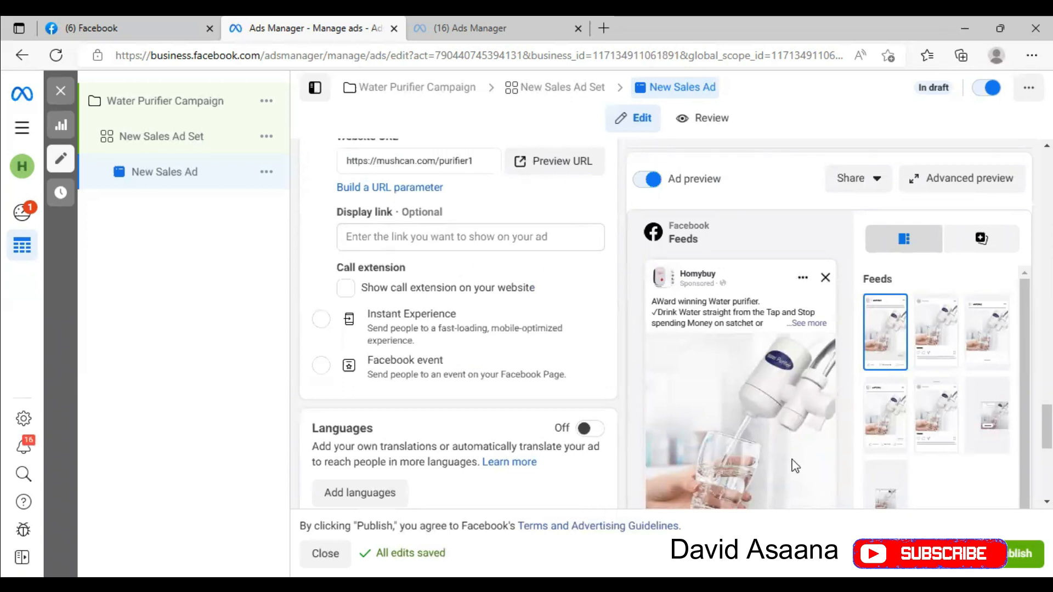
pyautogui.scroll(-5, 795, 464)
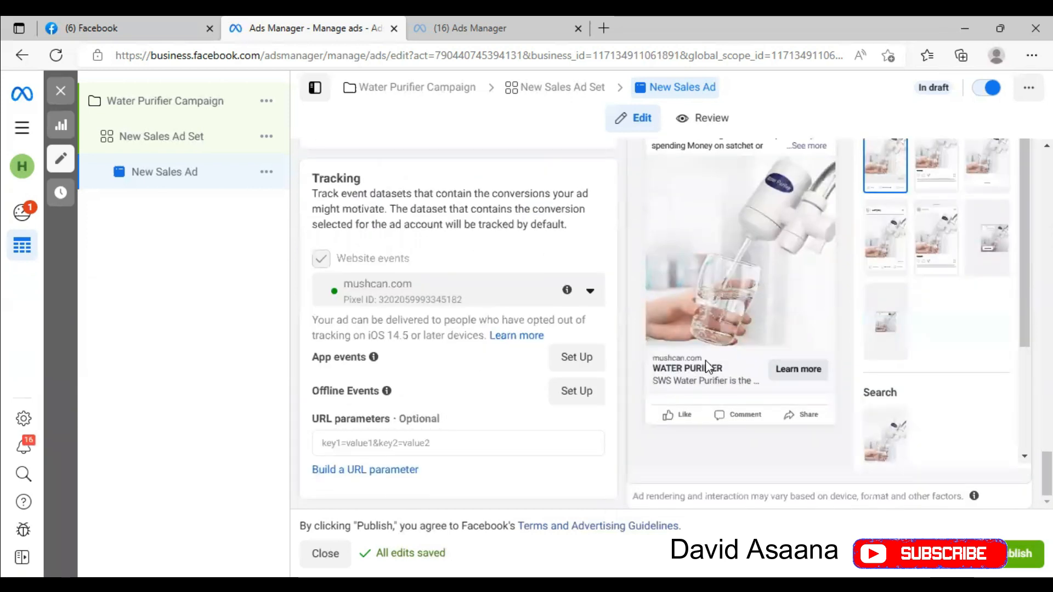
pyautogui.scroll(1, 817, 494)
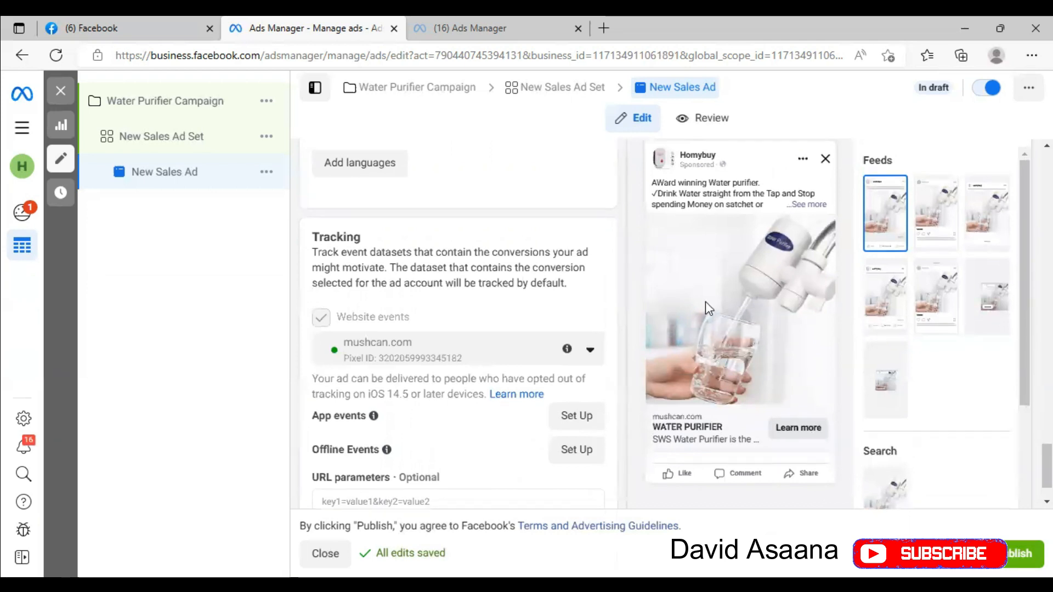
pyautogui.scroll(10, 705, 301)
pyautogui.scroll(6, 474, 240)
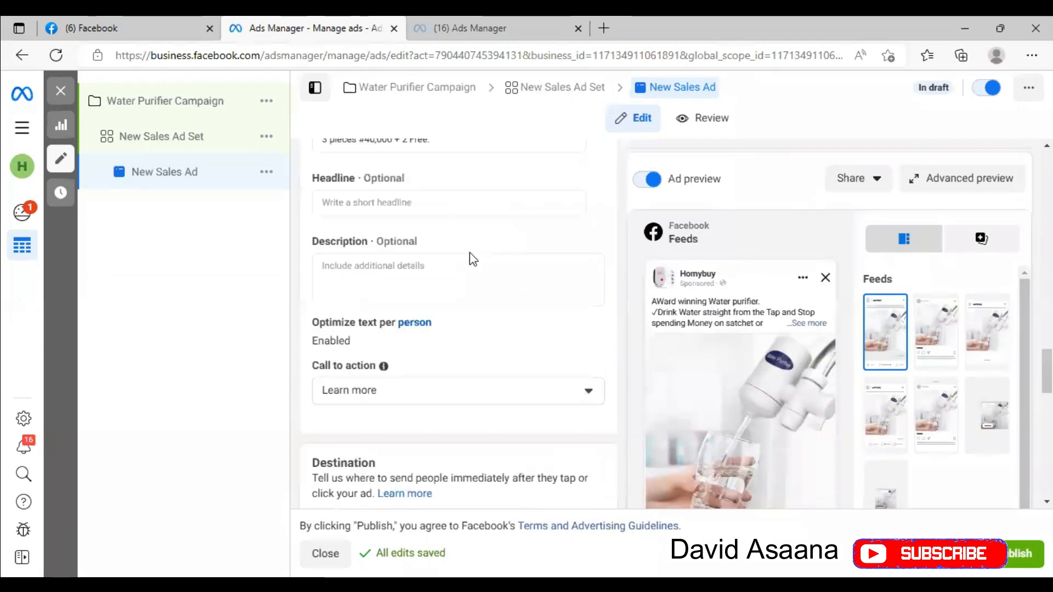
# - Compare the ad's Facebook Feed and Instagram feed previews, finishing on the Instagram feed placement
pyautogui.scroll(3, 429, 281)
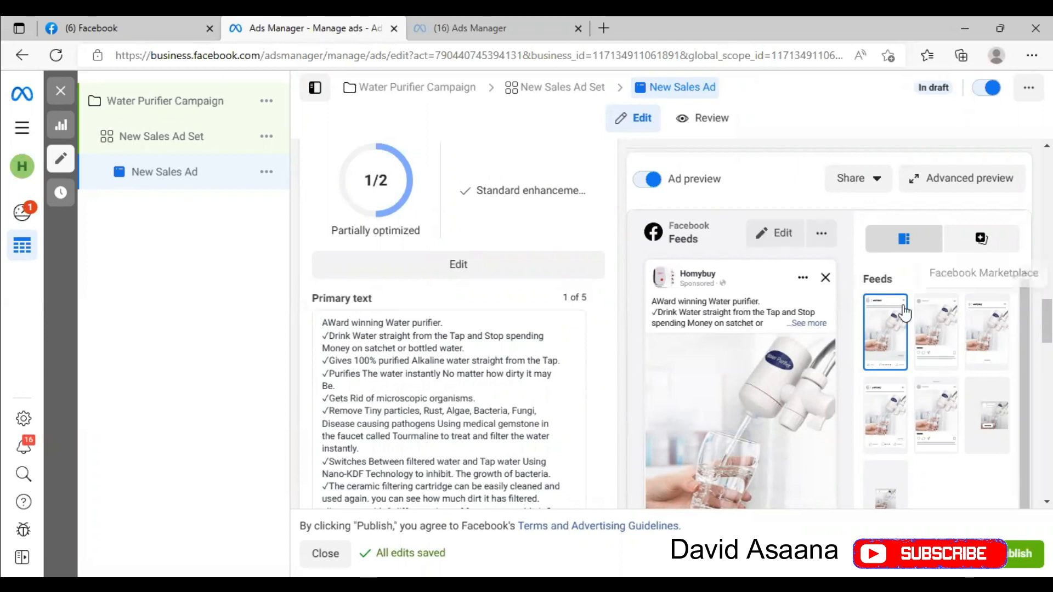
pyautogui.click(941, 325)
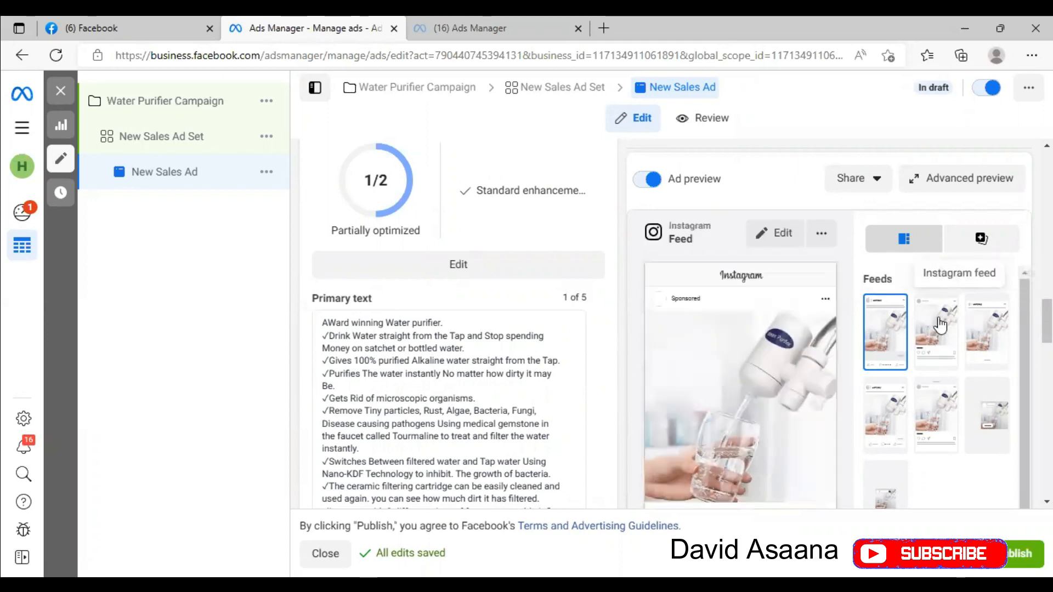
pyautogui.click(875, 356)
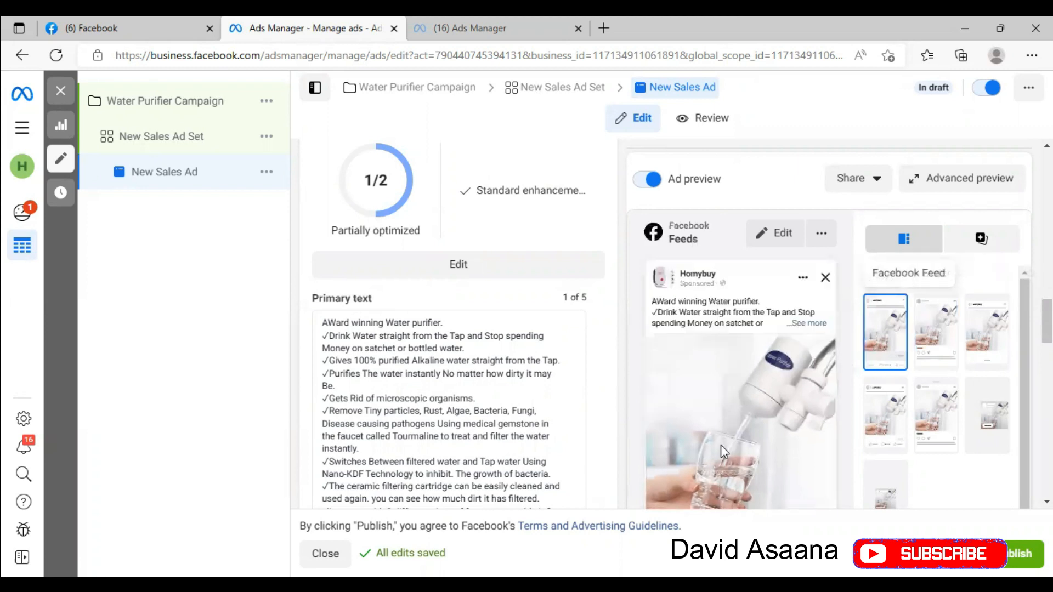
pyautogui.click(947, 313)
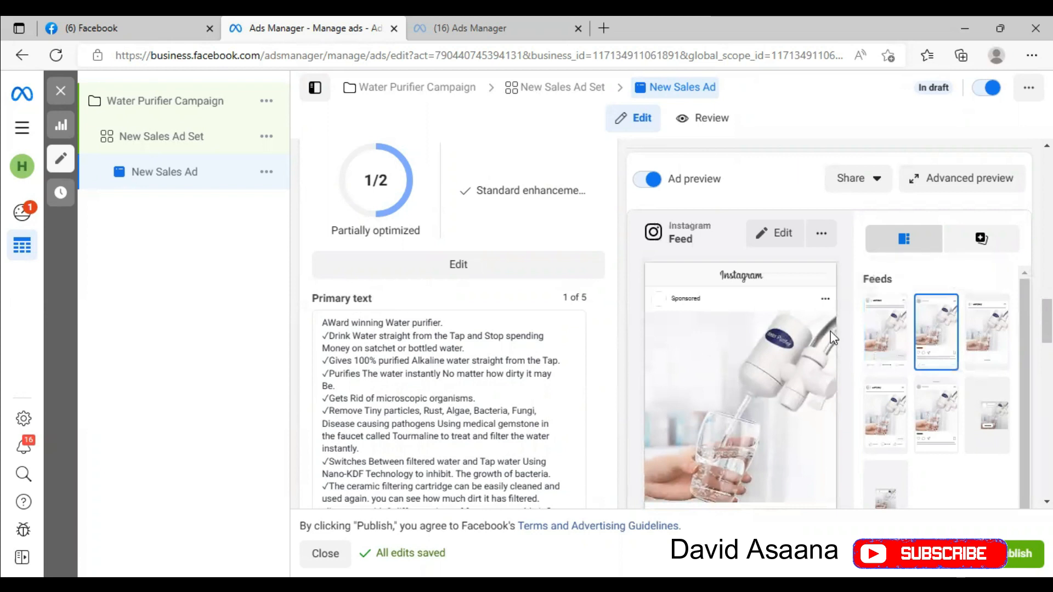
# - Preview the ad in the Facebook Marketplace placement and look over its text, destination, language and tracking settings
pyautogui.scroll(-3, 831, 331)
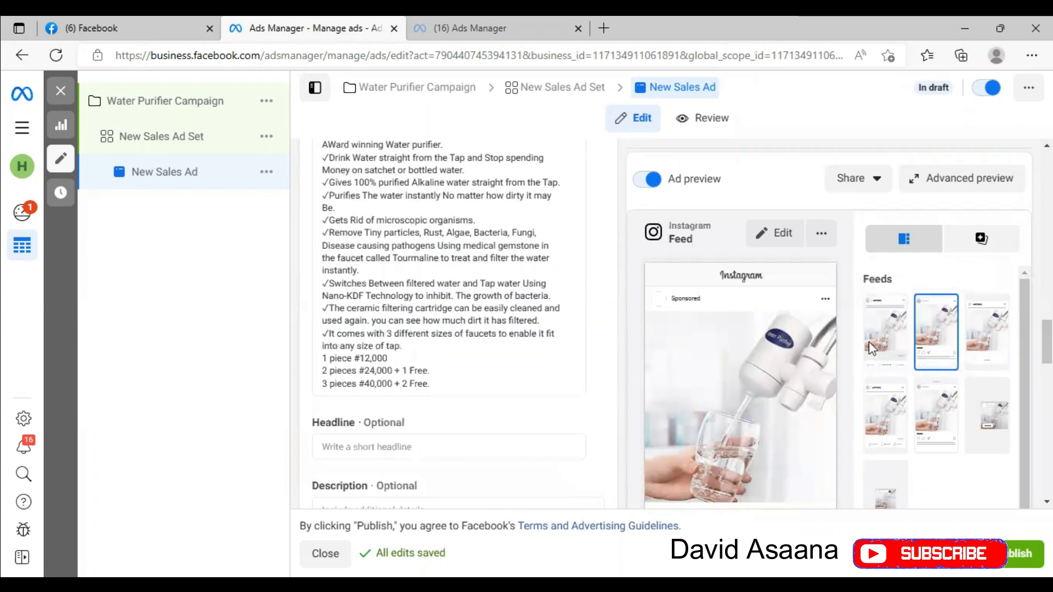
pyautogui.click(995, 339)
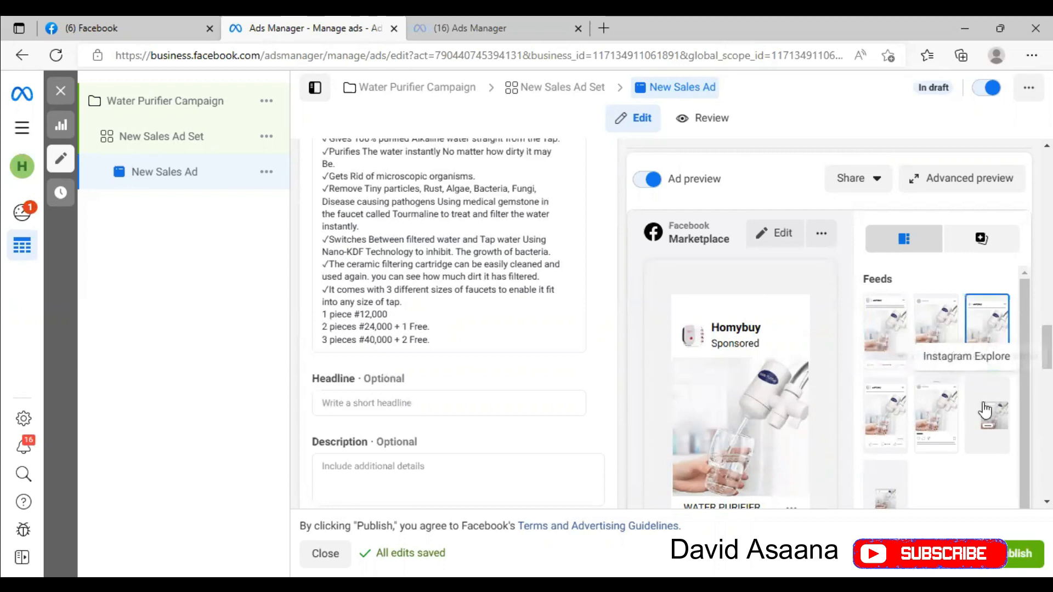
pyautogui.scroll(-4, 649, 251)
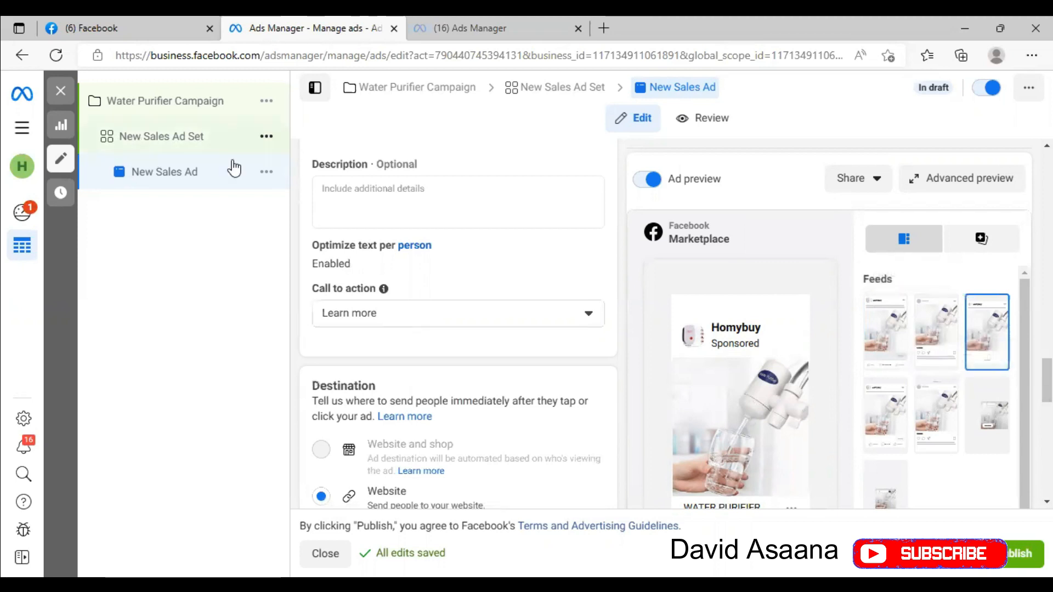
pyautogui.scroll(-7, 677, 296)
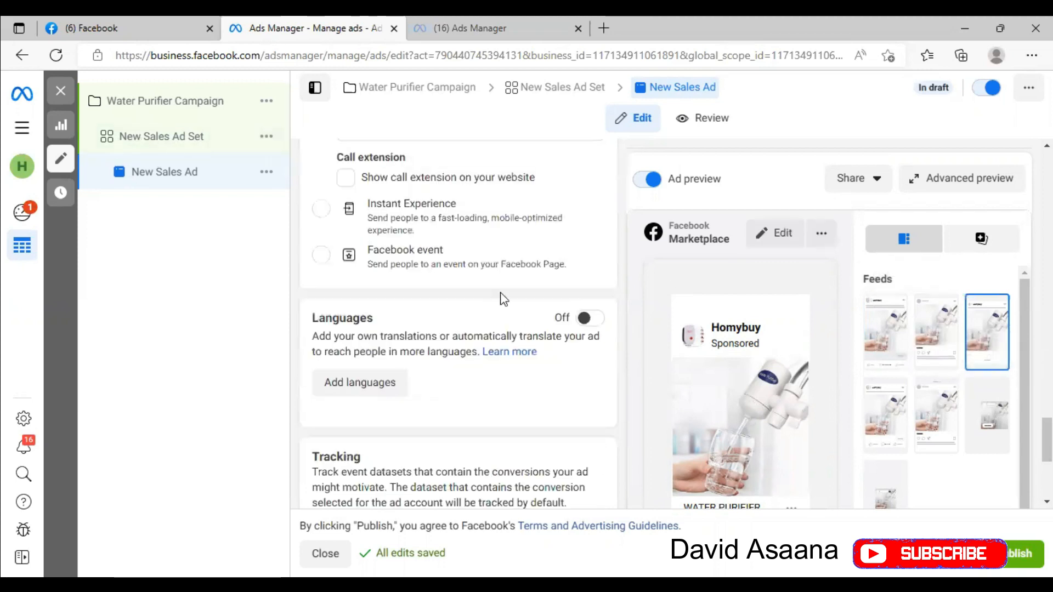
pyautogui.scroll(-5, 817, 378)
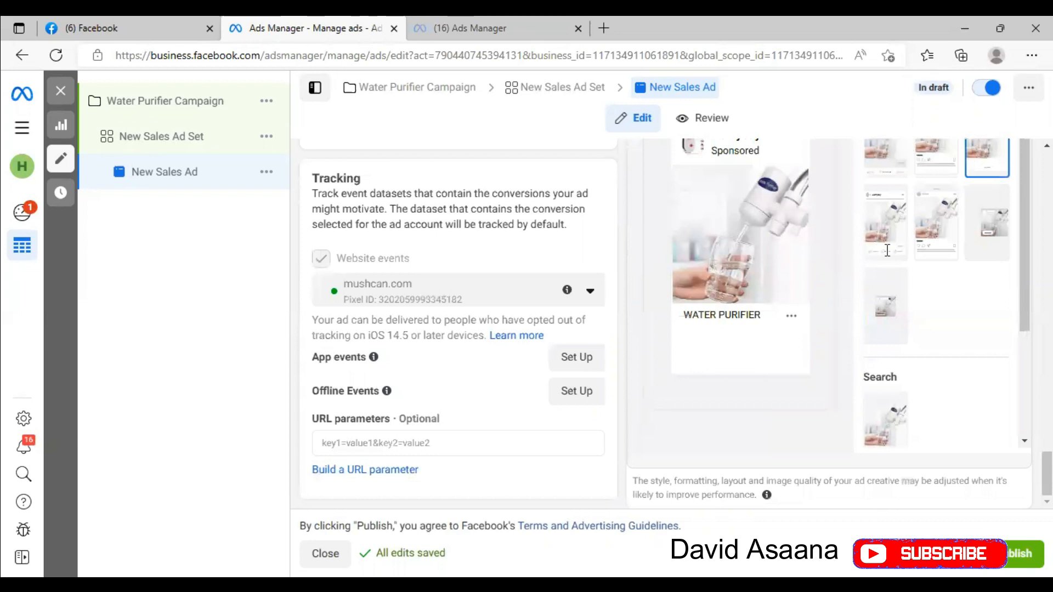
pyautogui.scroll(10, 887, 250)
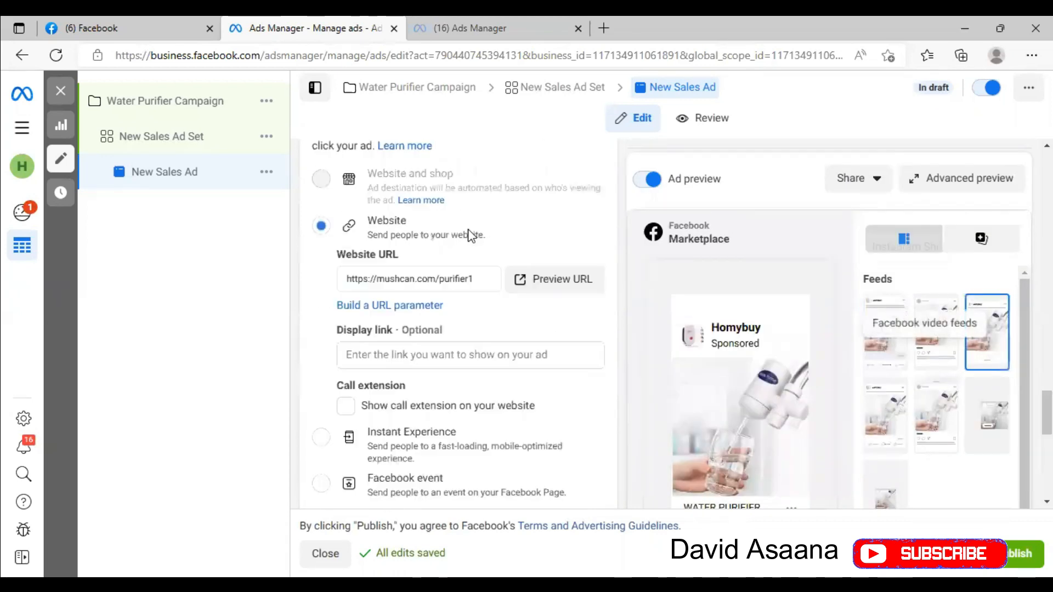
pyautogui.scroll(12, 472, 237)
pyautogui.scroll(6, 478, 240)
# - Turn on all Advantage+ creative optimizations for the ad and save them
pyautogui.scroll(-5, 461, 274)
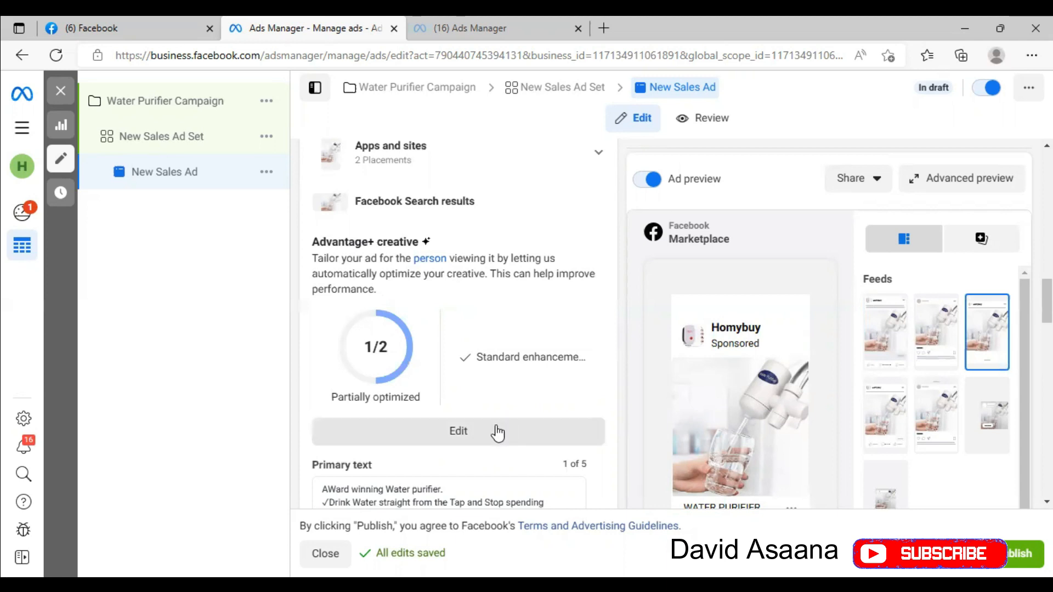
pyautogui.click(479, 434)
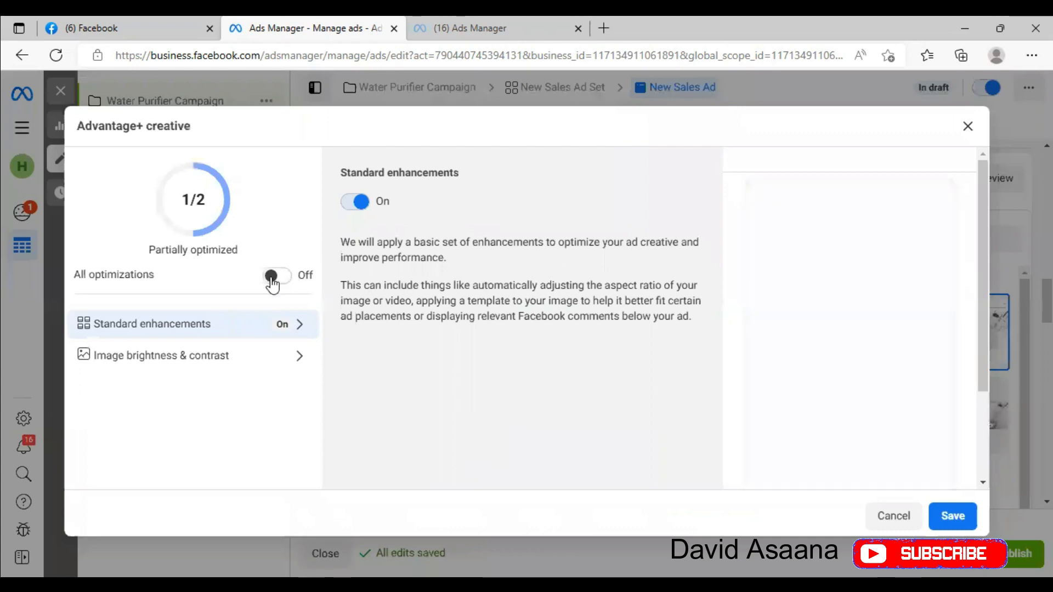
pyautogui.click(272, 279)
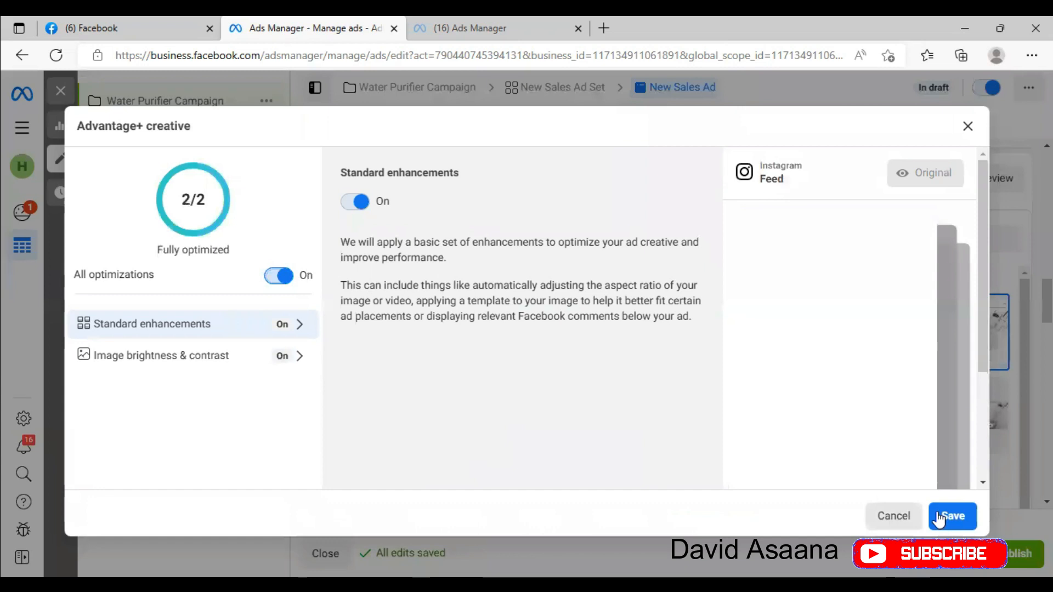
pyautogui.click(939, 518)
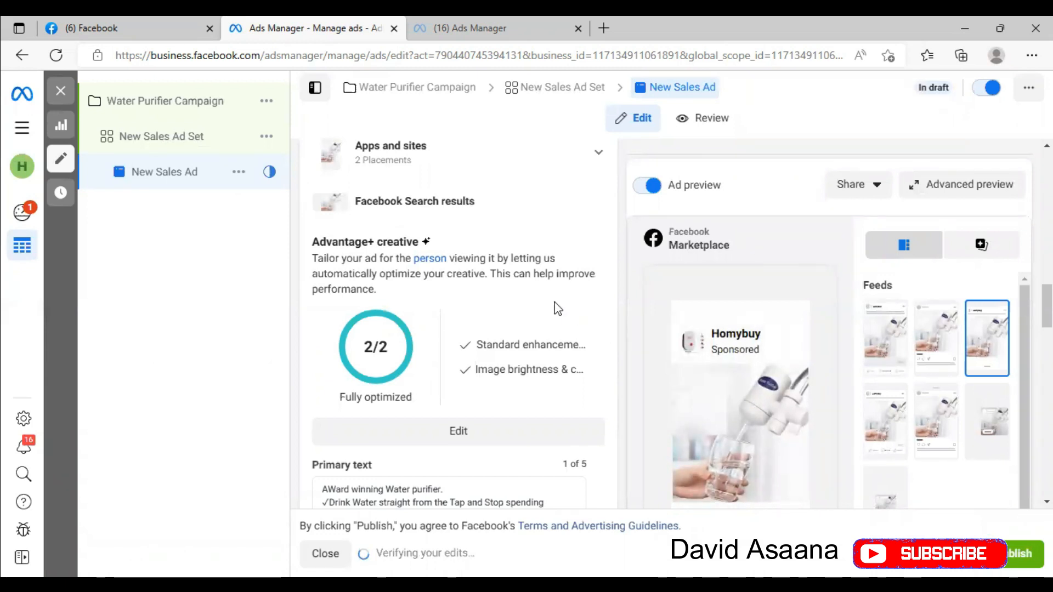
# - Close the New Sales Ad editor without publishing, keeping the ad as a draft
pyautogui.scroll(-5, 521, 297)
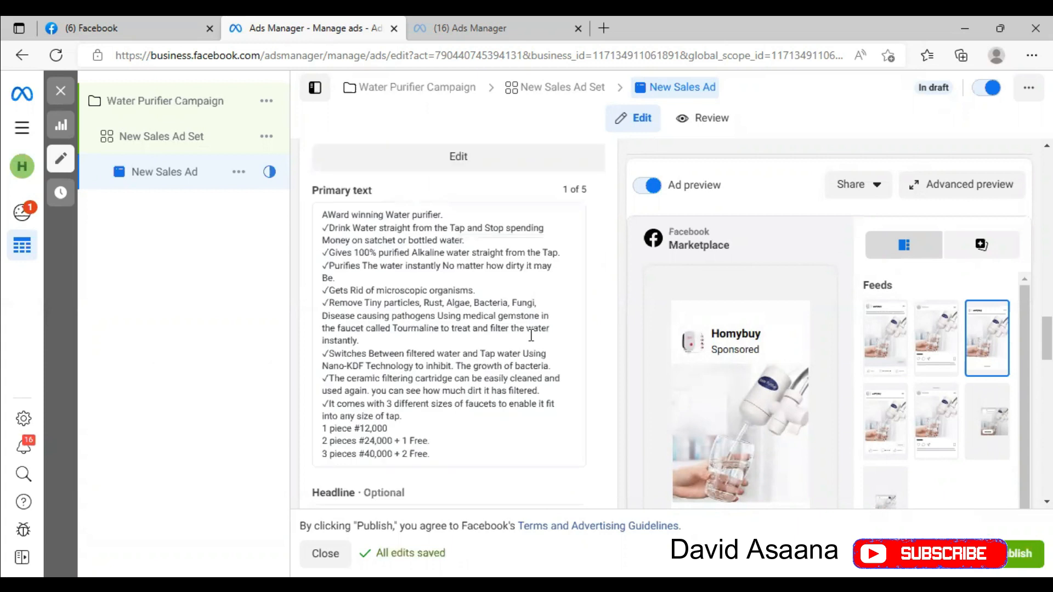
pyautogui.scroll(8, 573, 275)
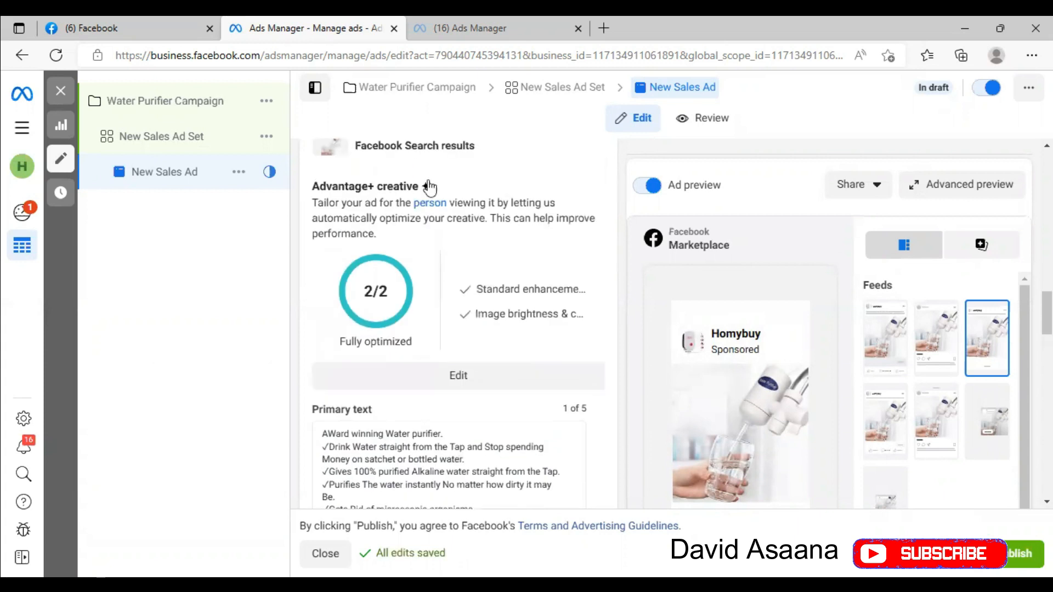
pyautogui.scroll(3, 460, 196)
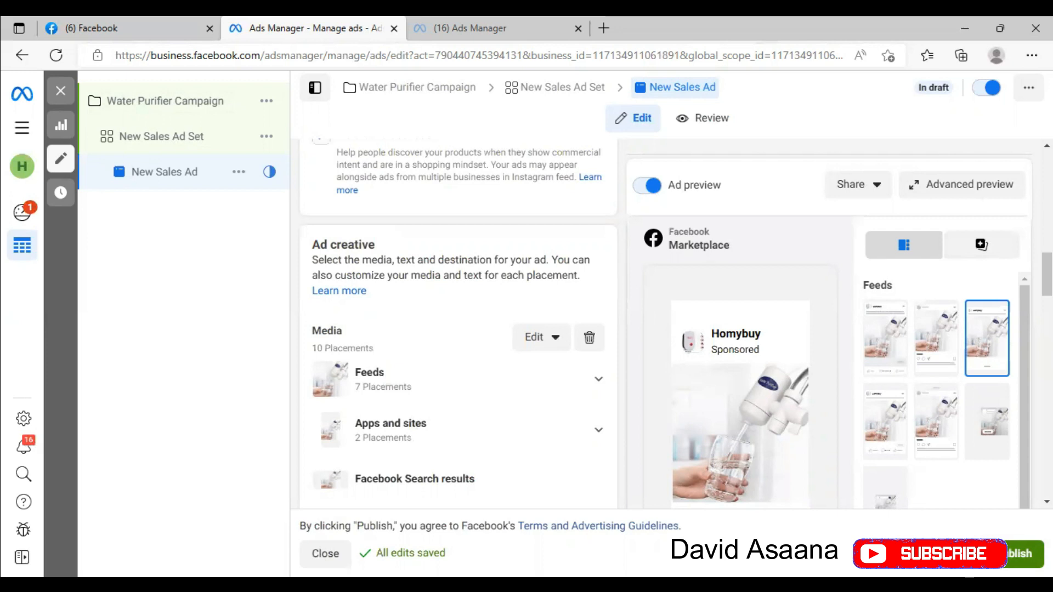
pyautogui.click(57, 91)
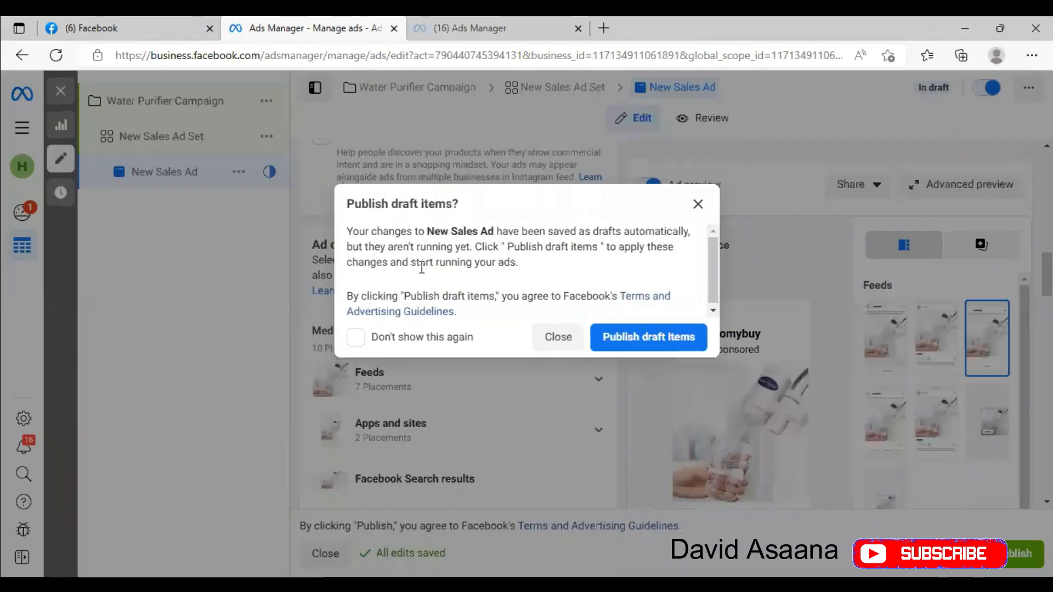
pyautogui.click(565, 341)
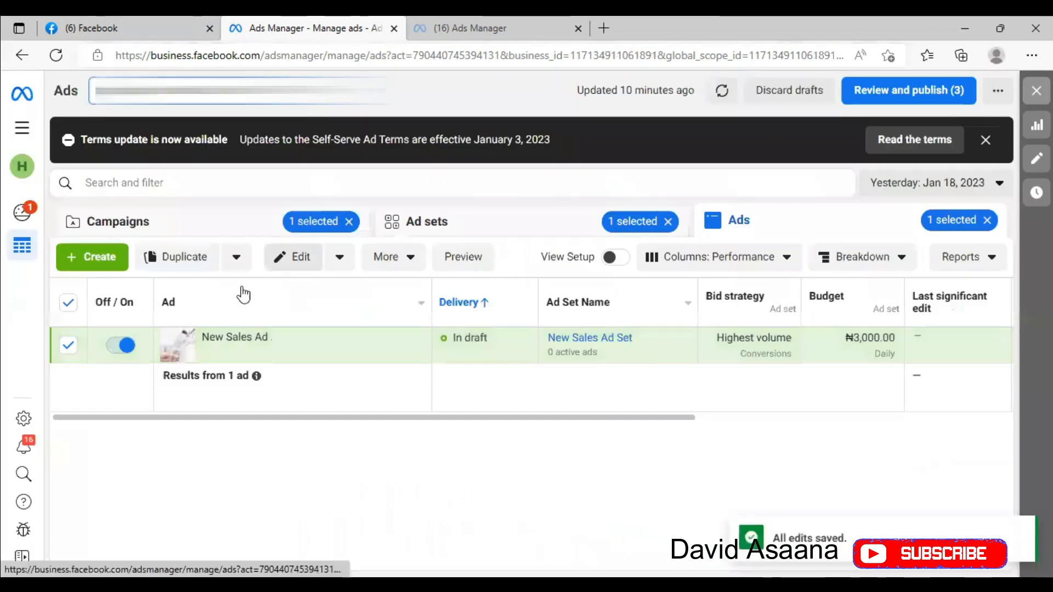
# - Clear the Water Purifier Campaign, ad and ad set selections, finishing on the unfiltered list of ad sets
pyautogui.click(117, 222)
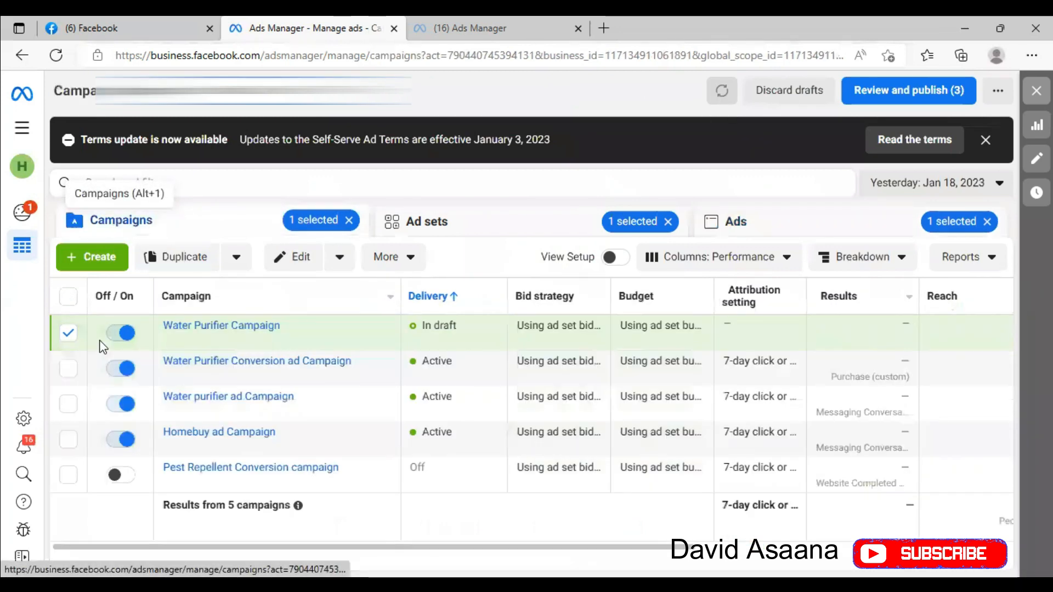
pyautogui.click(69, 336)
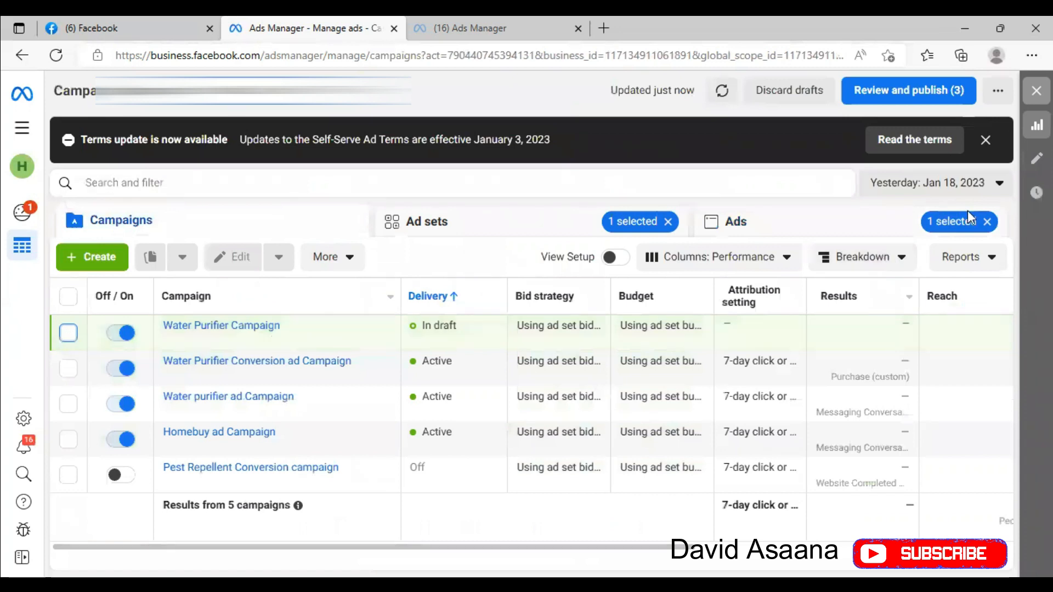
pyautogui.click(987, 221)
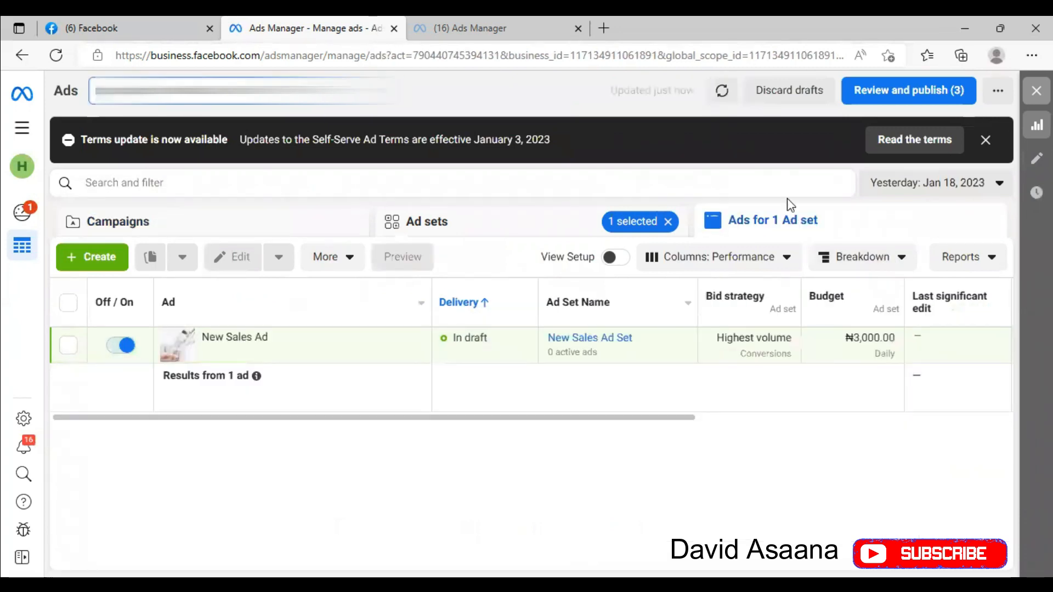
pyautogui.click(653, 226)
pyautogui.click(669, 222)
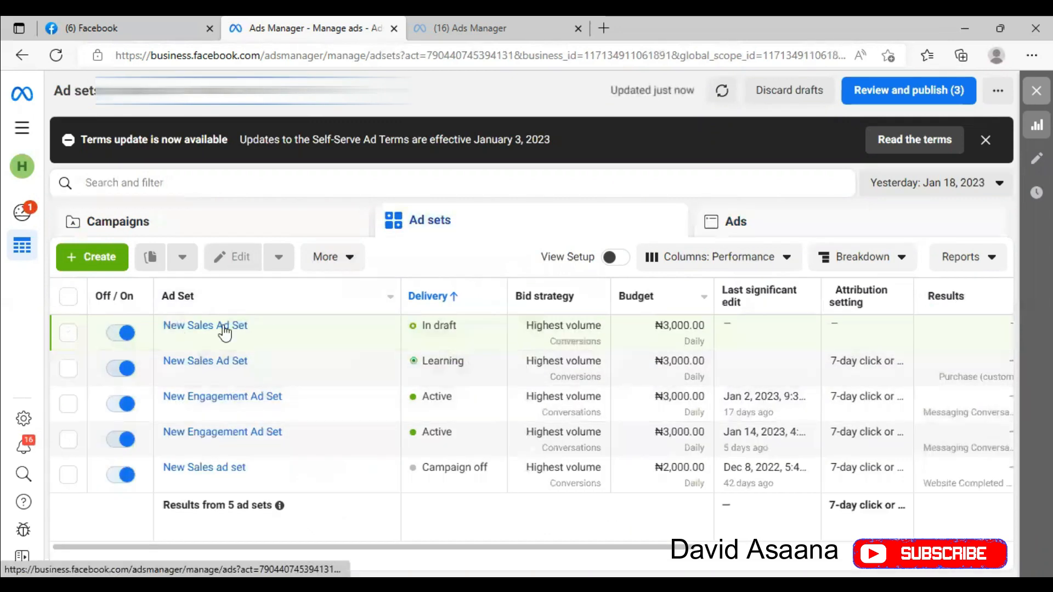